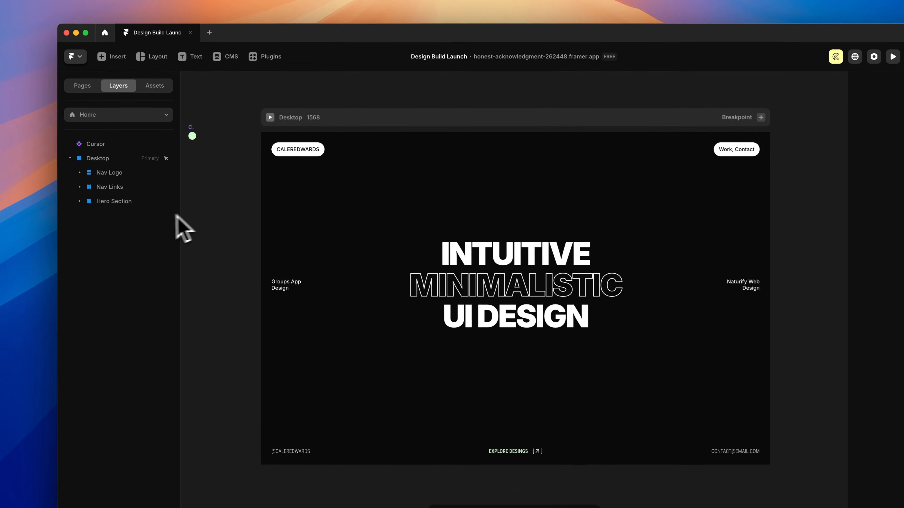
Duplicate the Hero Section and delete the copy's HorizontalGroup and Hero Footer
click(133, 203)
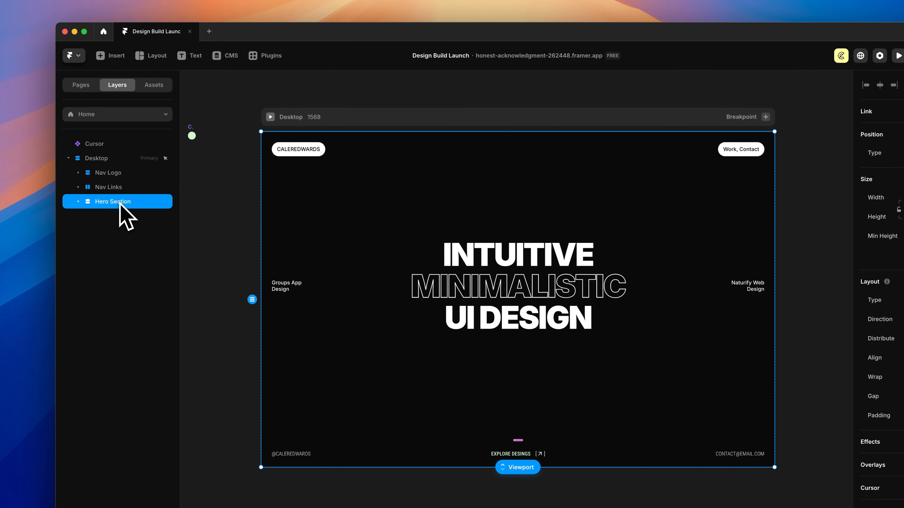
key(super+d)
click(118, 230)
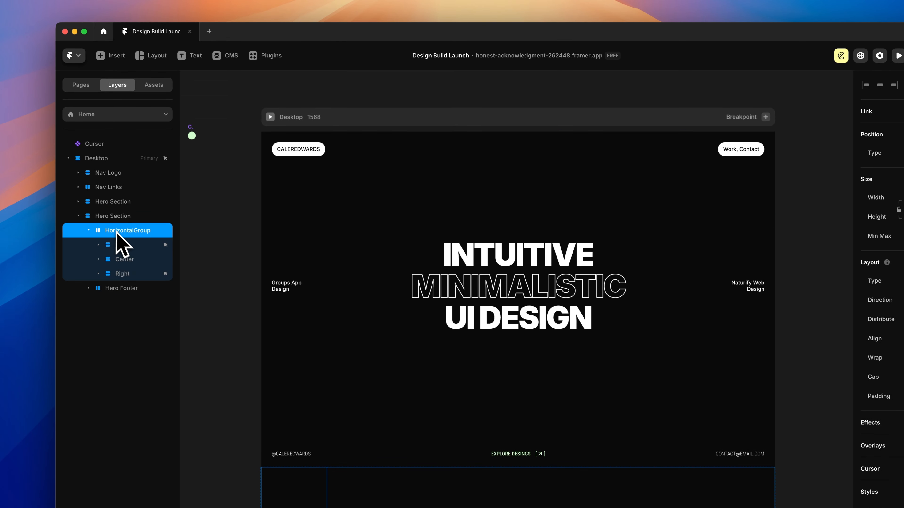
shift+click(120, 288)
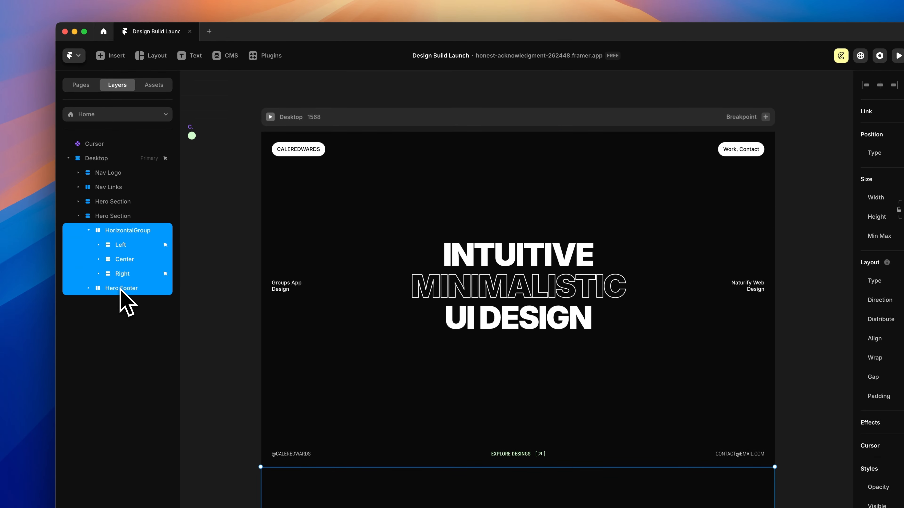
key(BackSpace)
Rename the emptied duplicate section as Text Section and fill it with the 900 color style
click(115, 217)
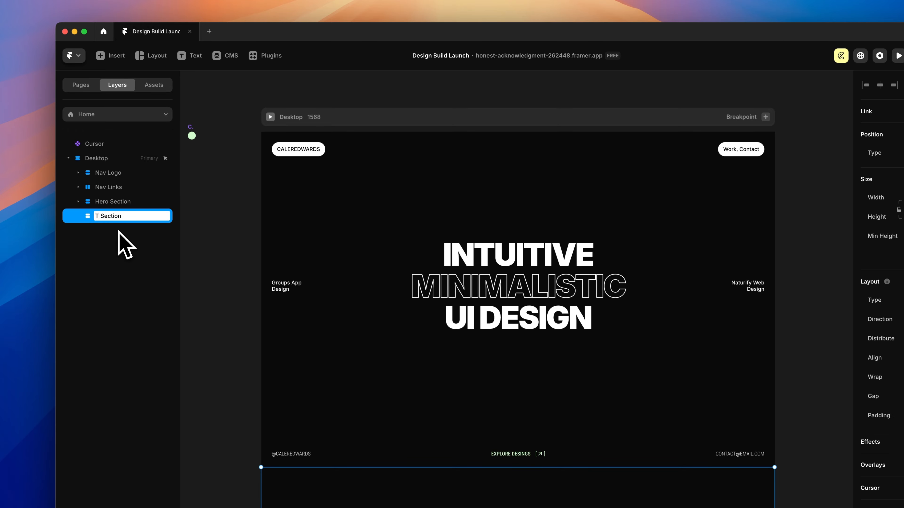
key(Return)
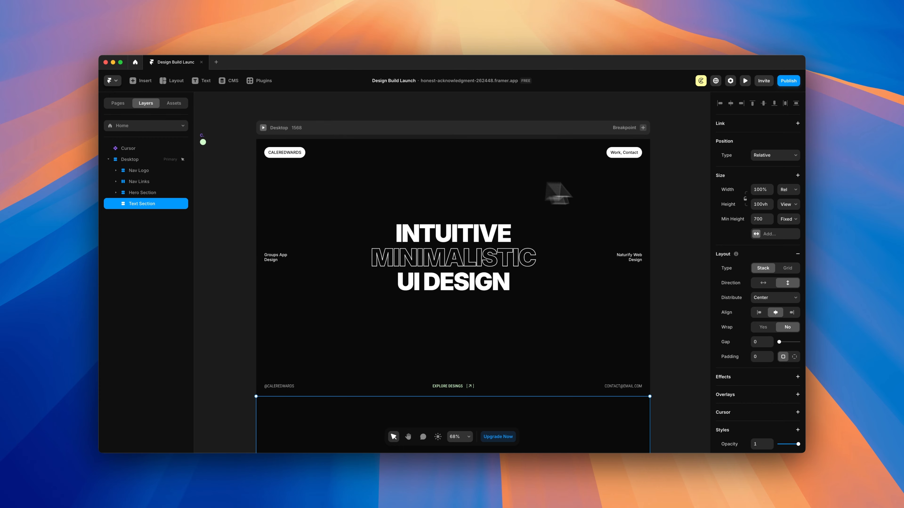
scroll(743, 183, down, 2)
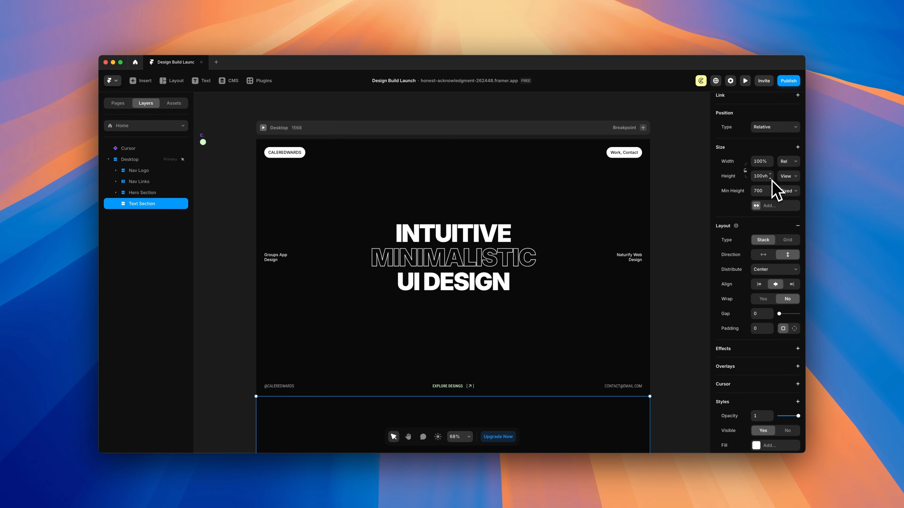
scroll(765, 194, down, 4)
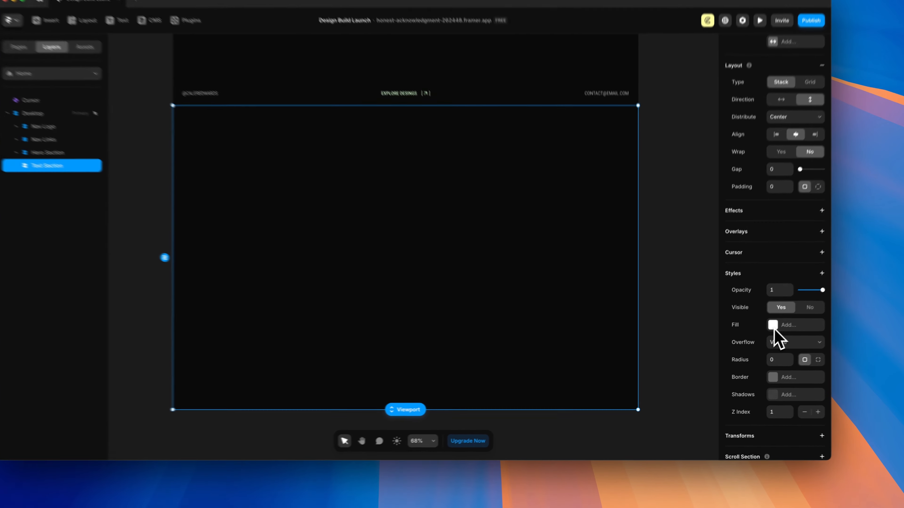
click(775, 338)
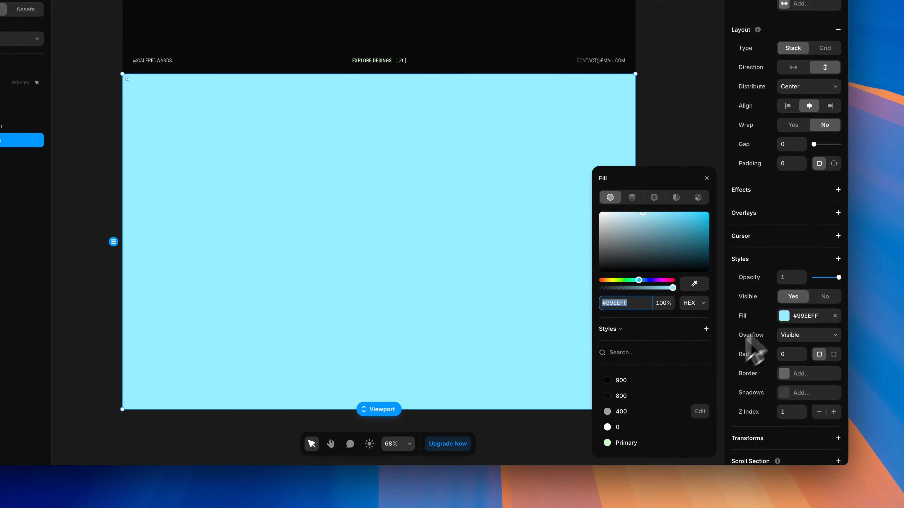
click(612, 379)
click(524, 192)
Preview the page, scroll between the hero and the new Text Section, and return to the editor
scroll(525, 192, down, 1)
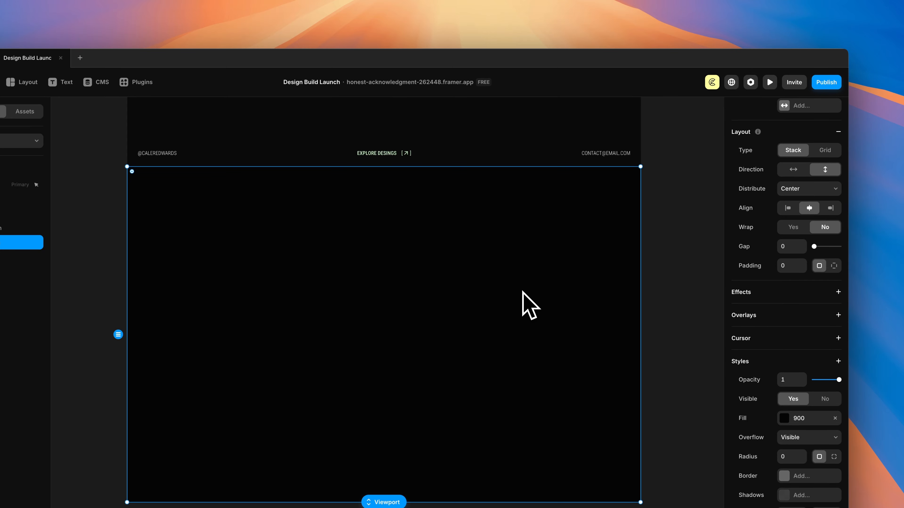
scroll(522, 291, up, 10)
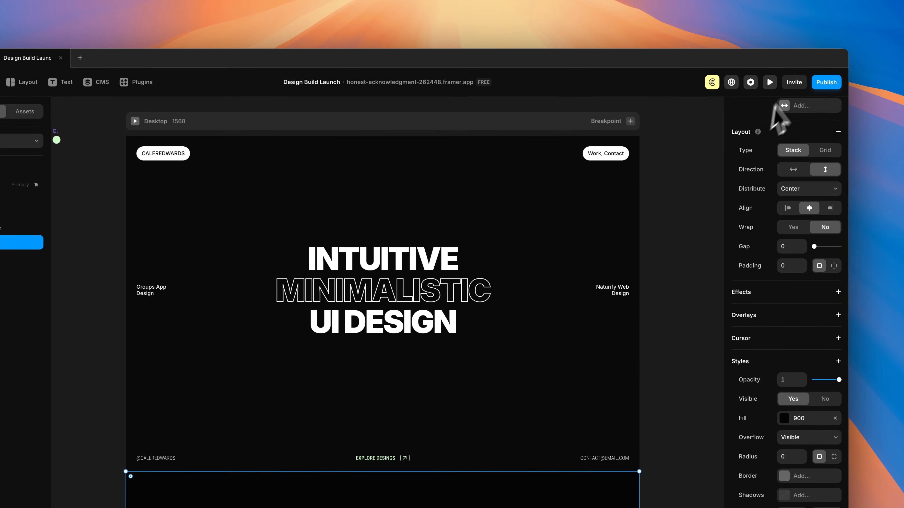
click(769, 82)
scroll(617, 235, down, 5)
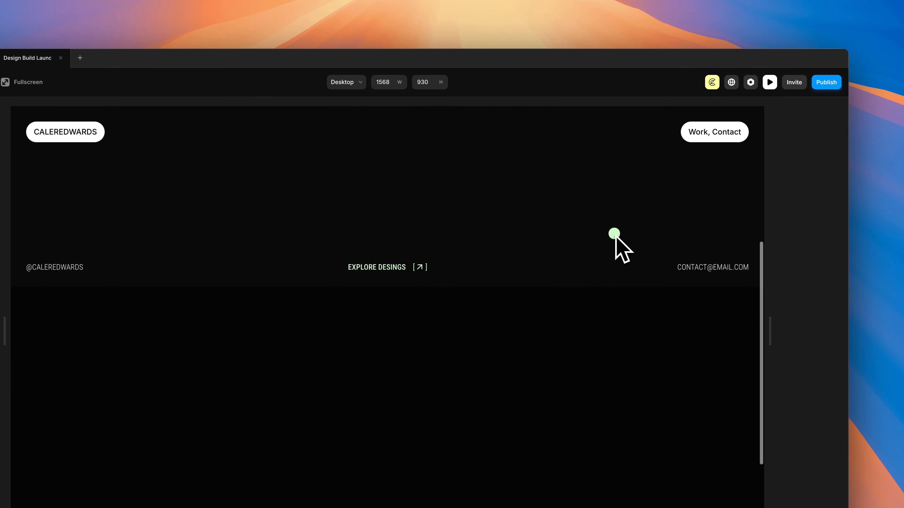
scroll(616, 235, up, 5)
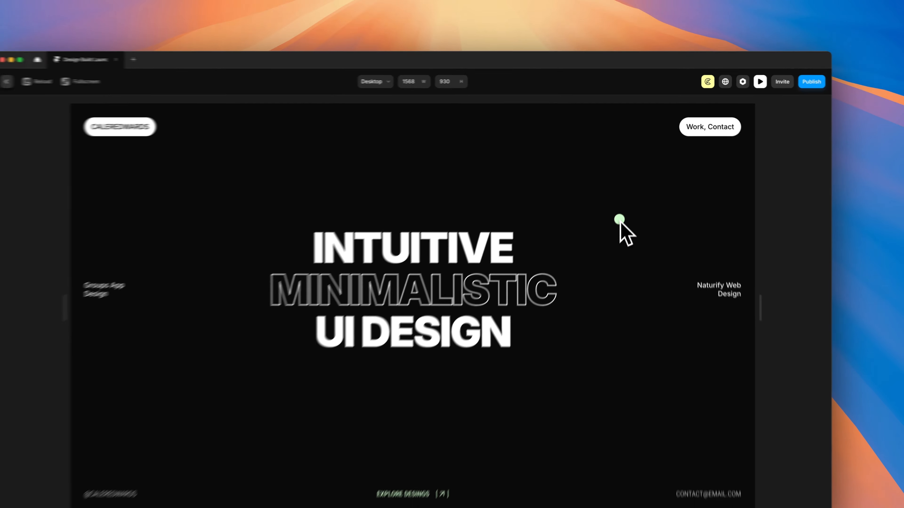
scroll(620, 221, down, 8)
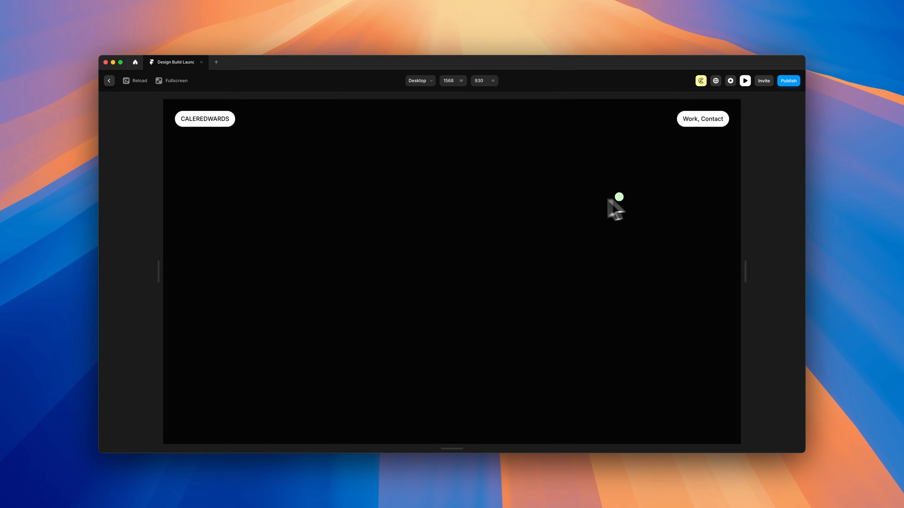
key(Escape)
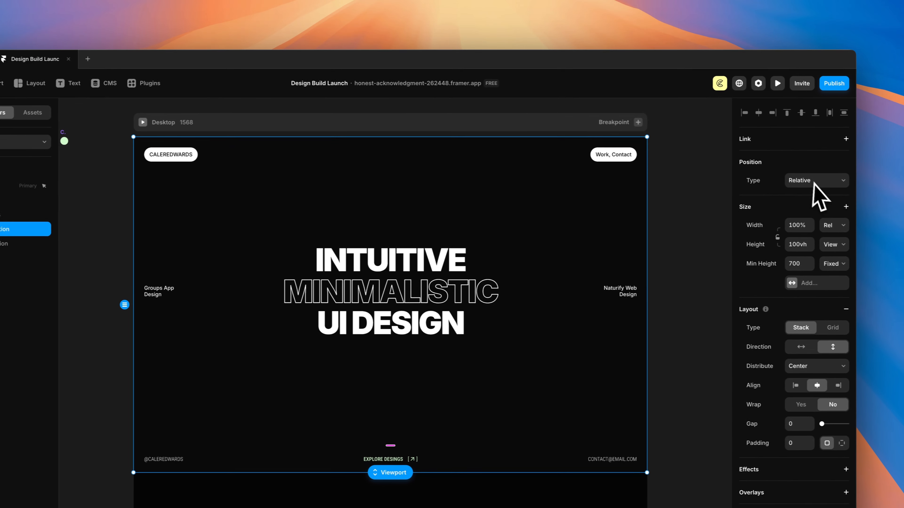
Set the Hero Section's position type to Sticky
click(807, 181)
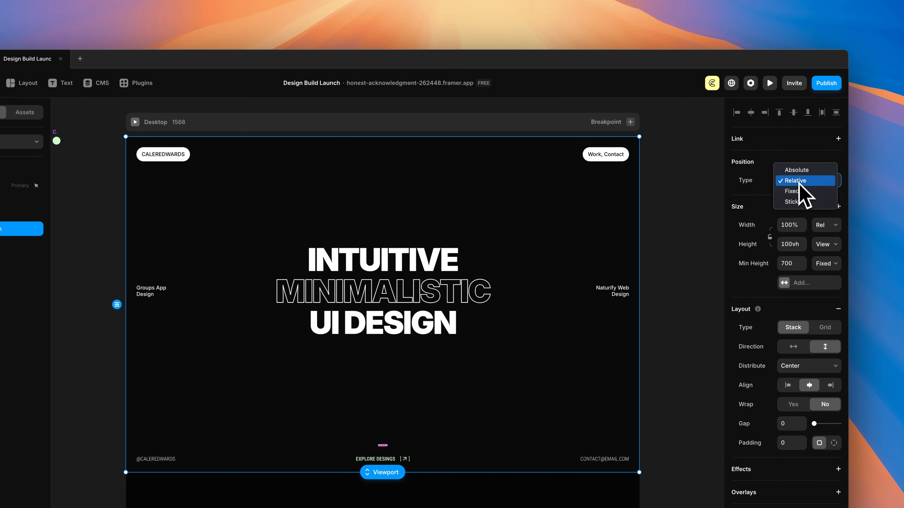
click(796, 202)
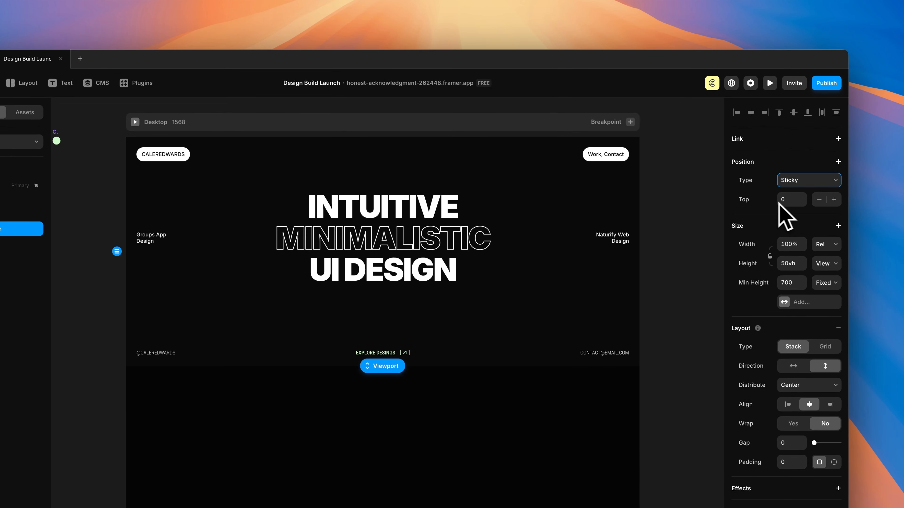
Try a top offset of 1000 on the sticky Hero Section, and restore it to 0
click(783, 201)
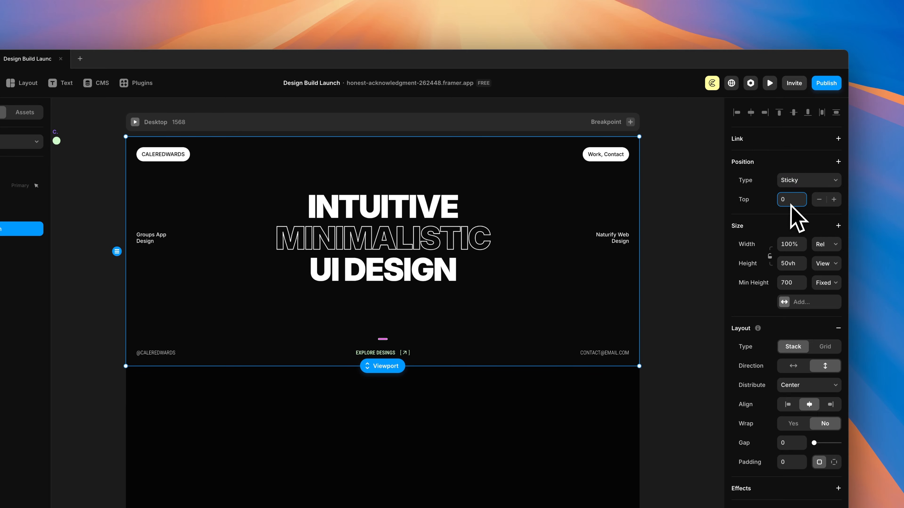
text(1)
text(000)
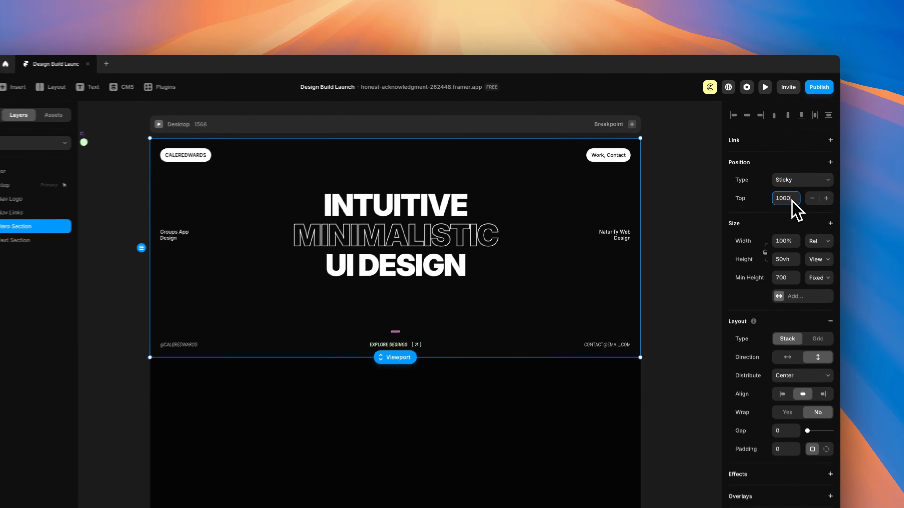
double_click(764, 170)
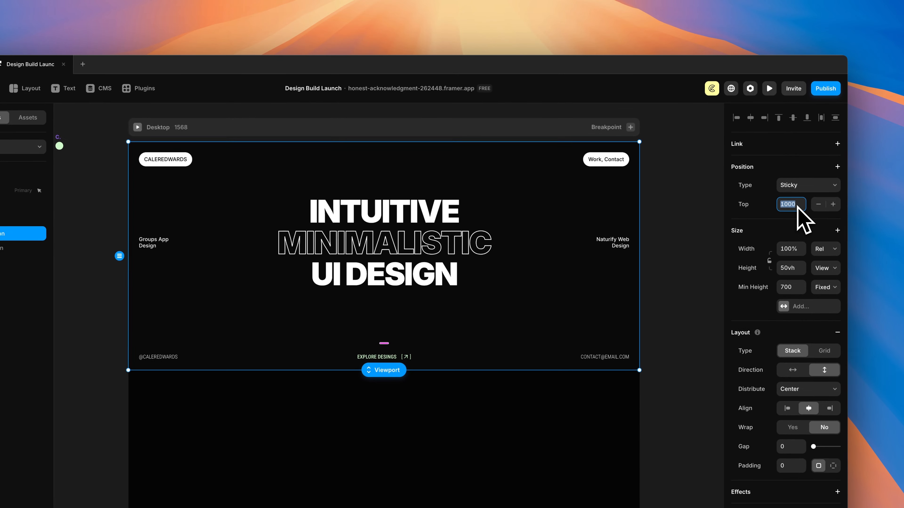
text(0)
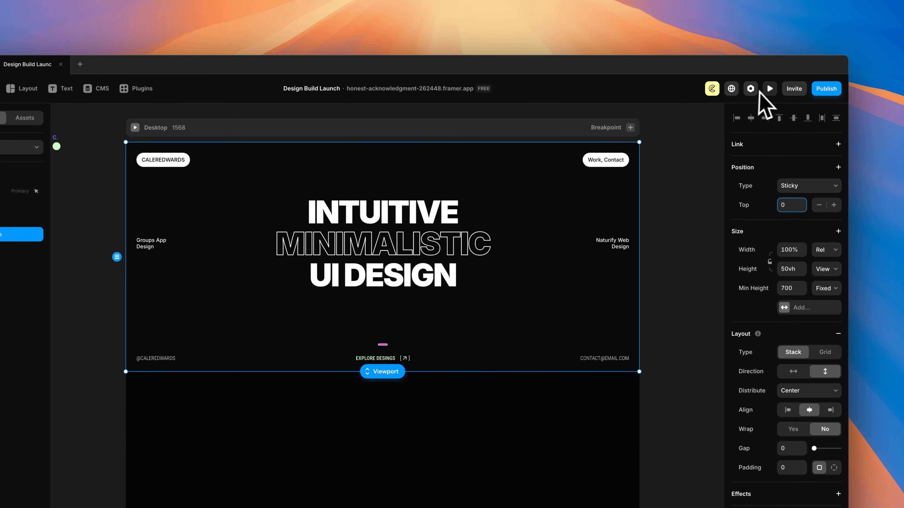
Preview how the sticky Hero Section behaves while scrolling down and up, and return to the editor
click(769, 89)
scroll(615, 233, down, 5)
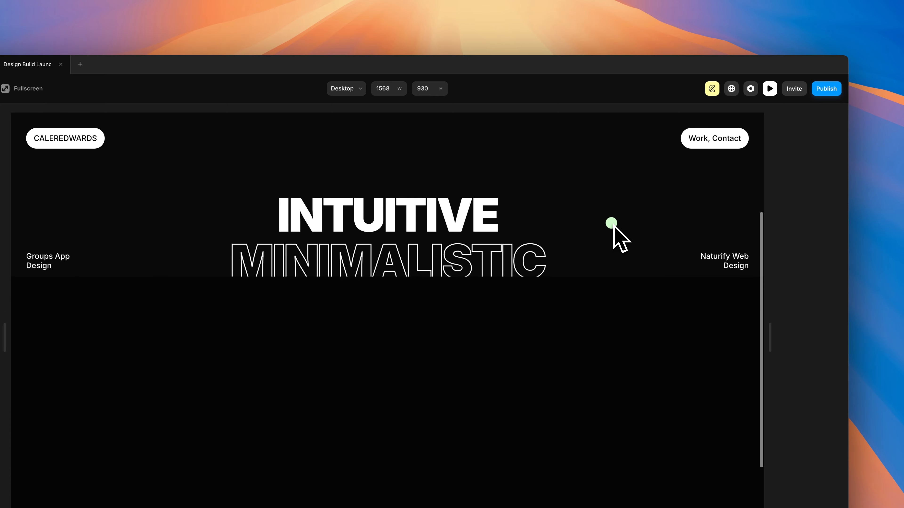
scroll(613, 224, up, 6)
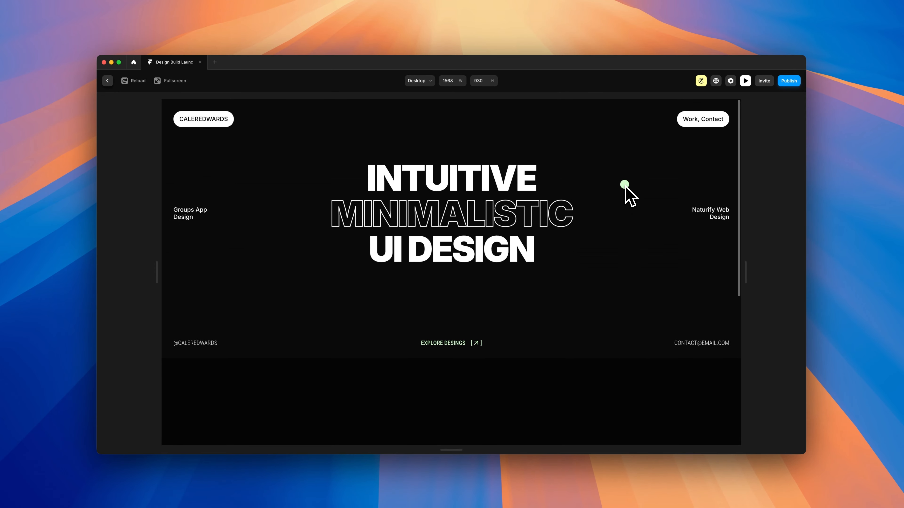
scroll(614, 224, down, 6)
scroll(627, 186, up, 6)
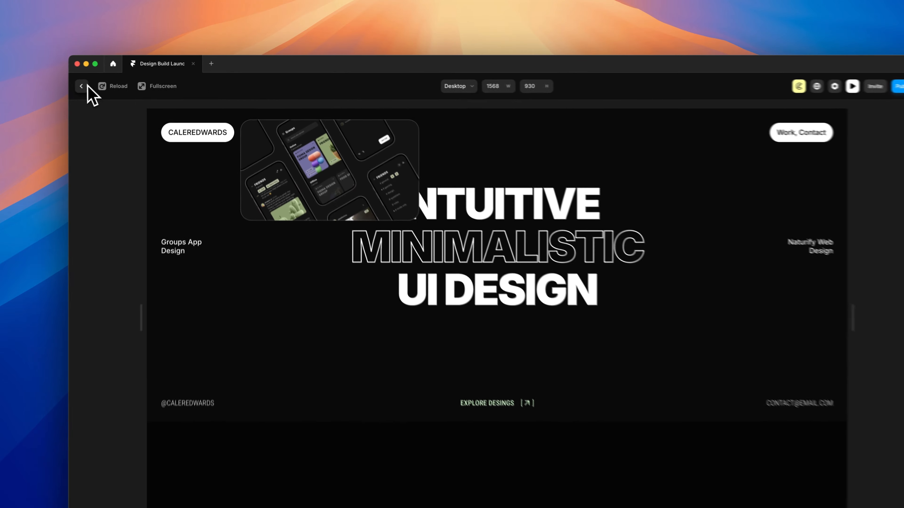
click(109, 80)
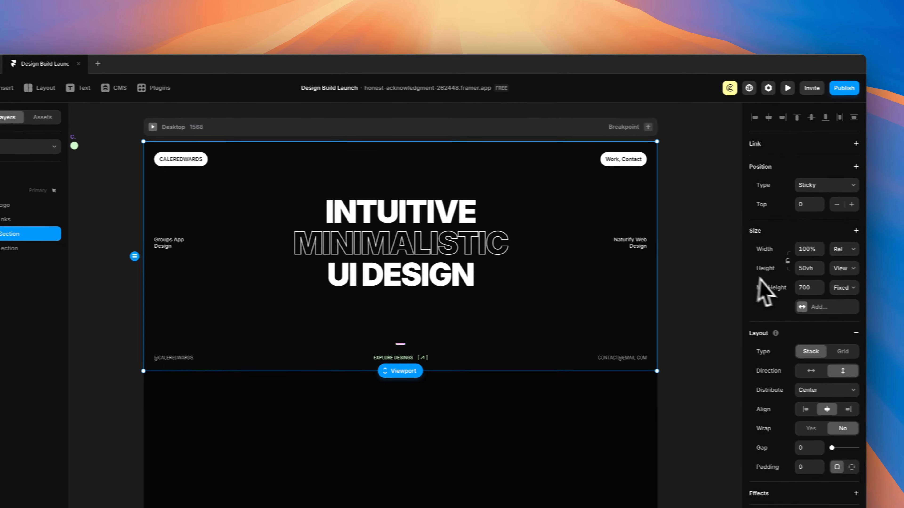
Set the Hero Section's height to 100vh
click(789, 267)
text(100vh)
key(Return)
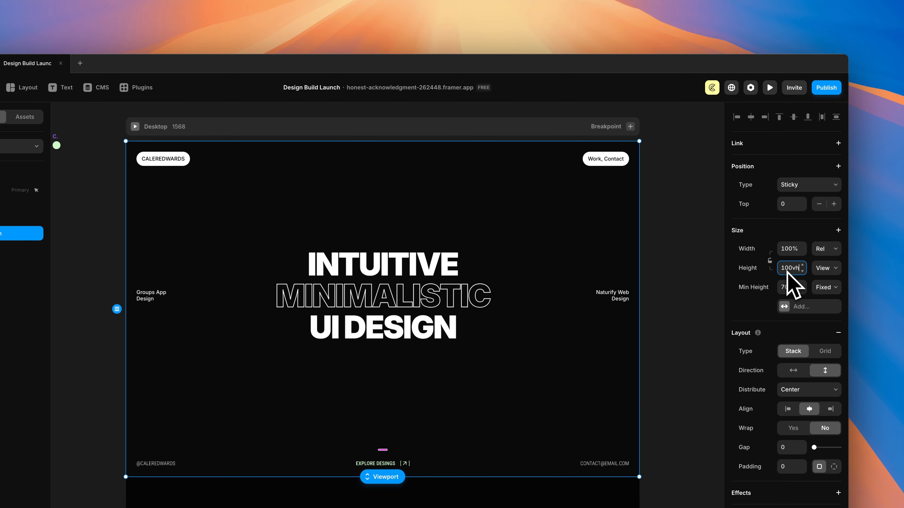
Preview the full-height sticky hero by scrolling down and back up, and close the preview
click(770, 87)
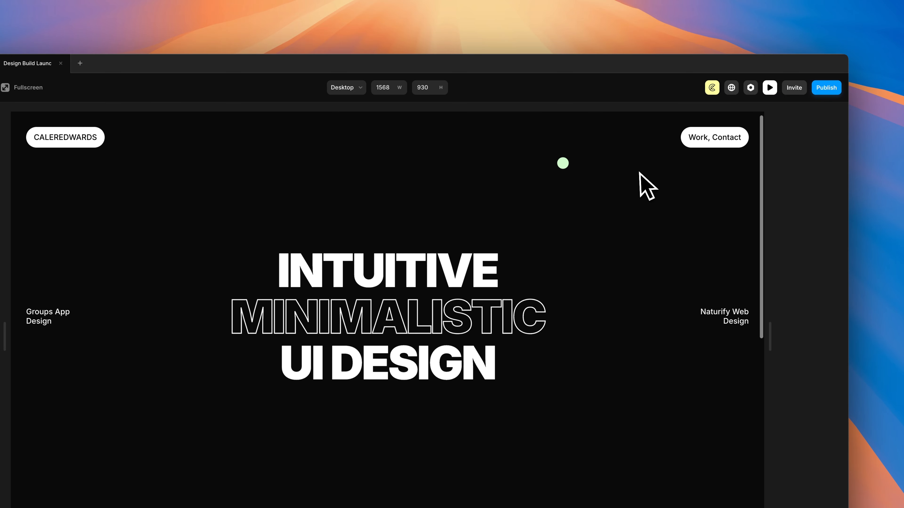
scroll(638, 178, down, 5)
scroll(638, 173, up, 5)
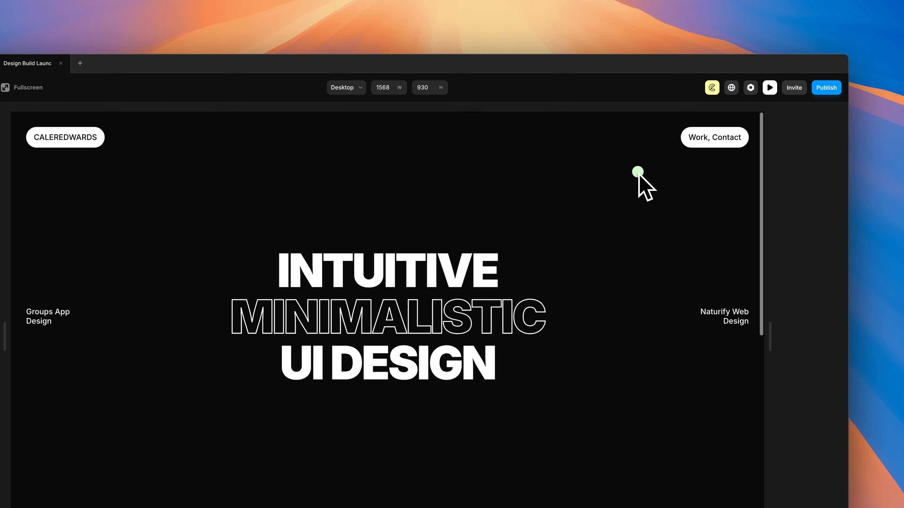
click(65, 89)
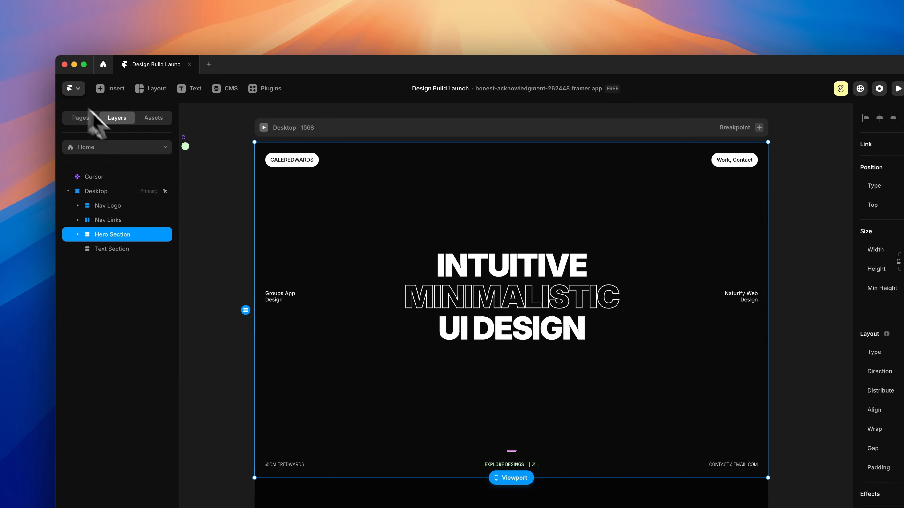
Check the Nav Logo's stacking order and set the Text Section's Z index to 3
click(289, 159)
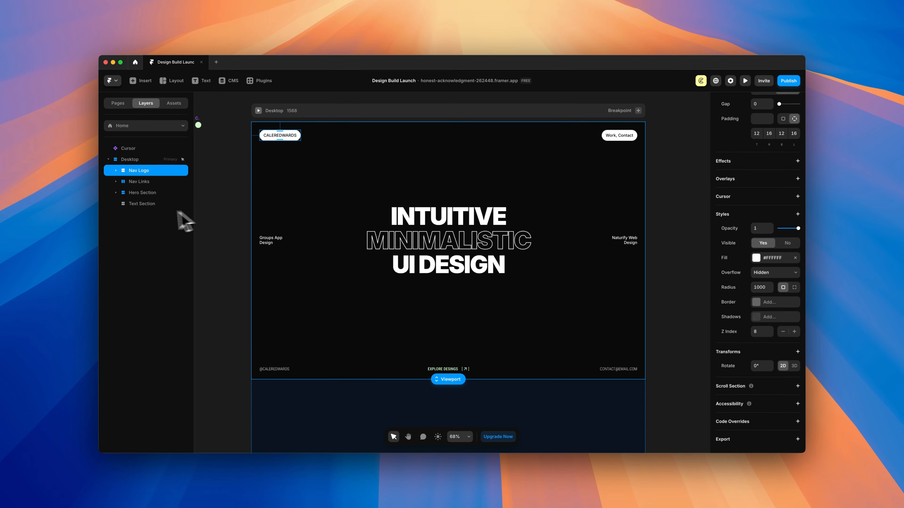
click(139, 204)
scroll(405, 252, down, 5)
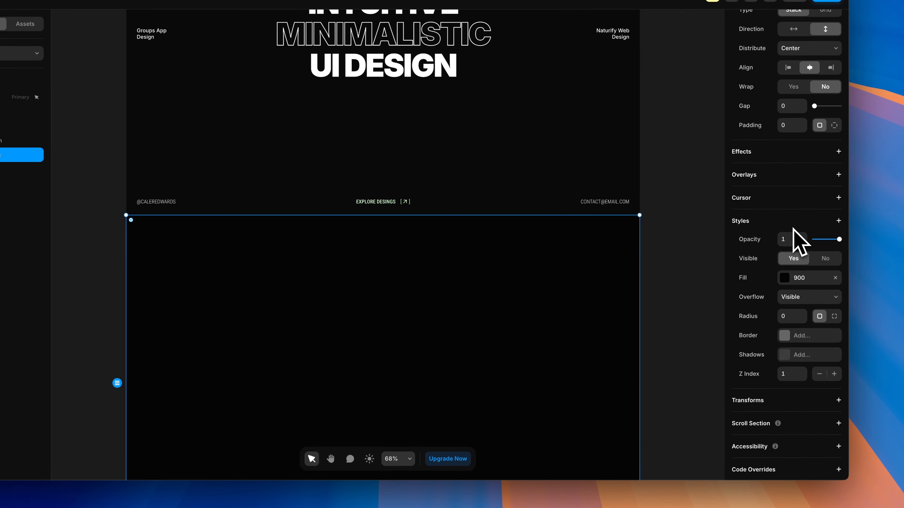
scroll(789, 267, down, 2)
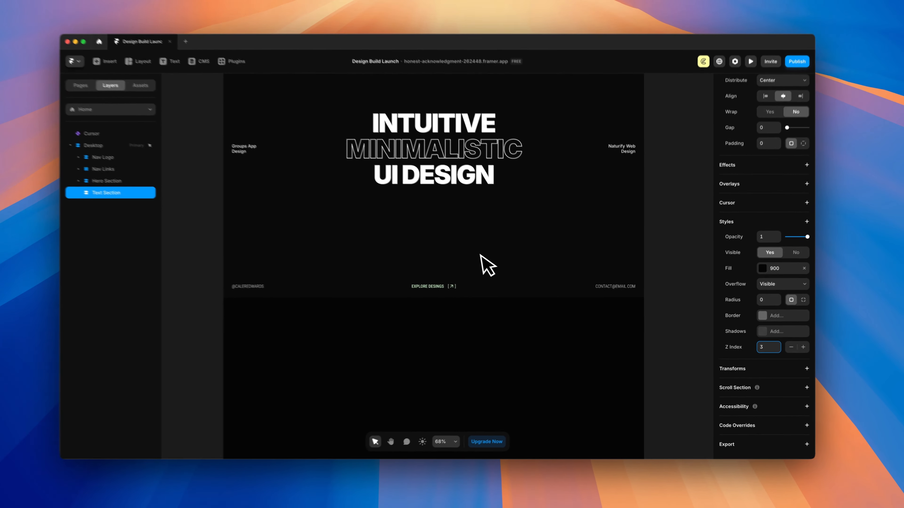
scroll(499, 272, down, 2)
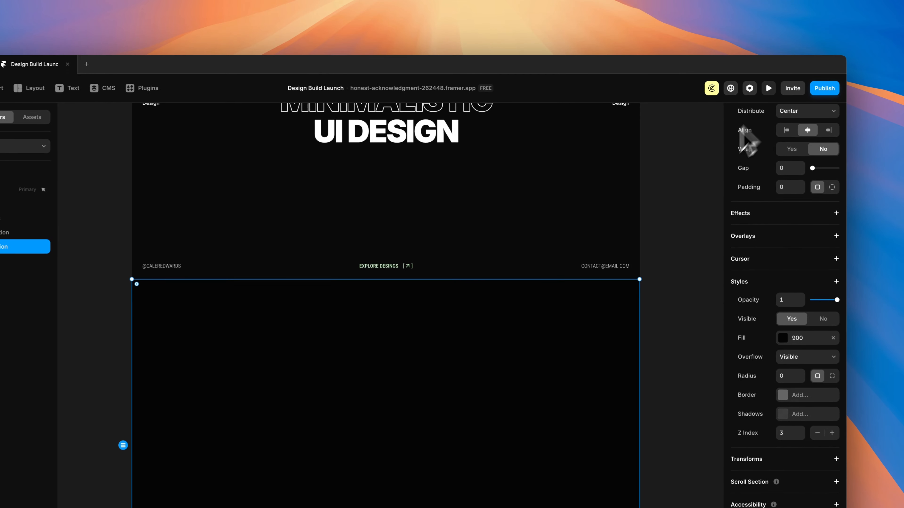
Add a text layer with the placeholder content "asdfasdfasdf" inside the Text Section
key(t)
scroll(540, 305, down, 5)
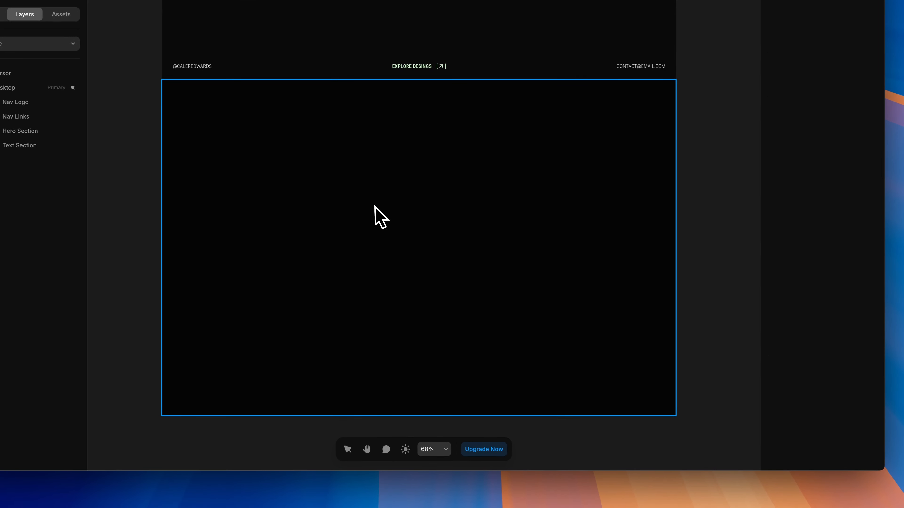
click(375, 206)
text(asdfasdfasdf)
key(Escape)
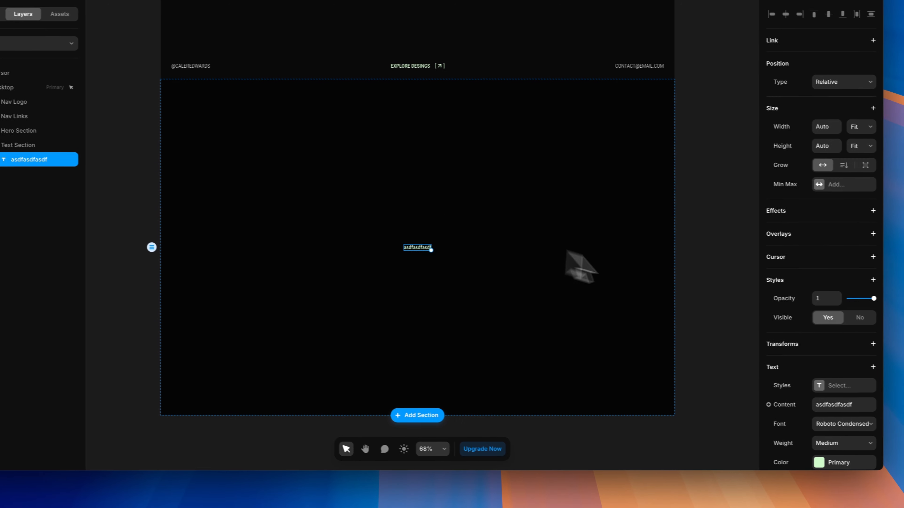
scroll(828, 249, down, 5)
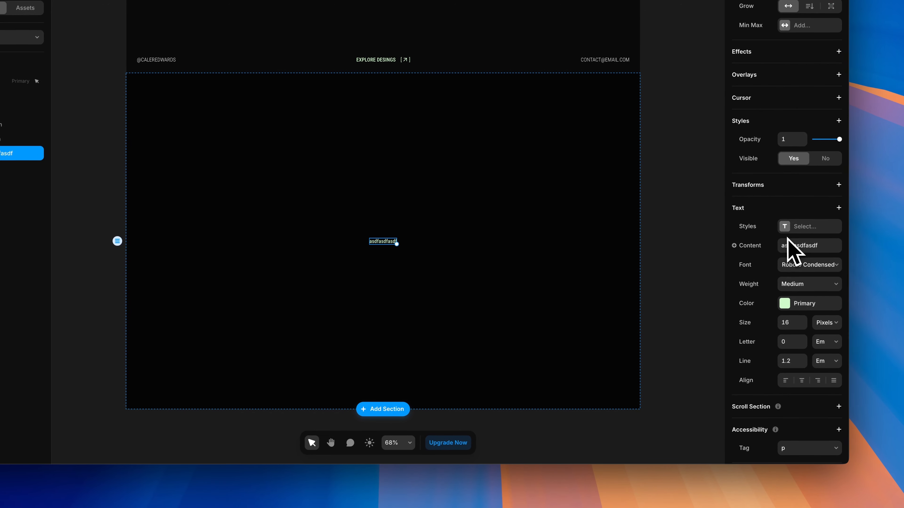
Apply the Heading 2 text style to the placeholder text, and detach the style so its formatting can be edited individually
click(786, 227)
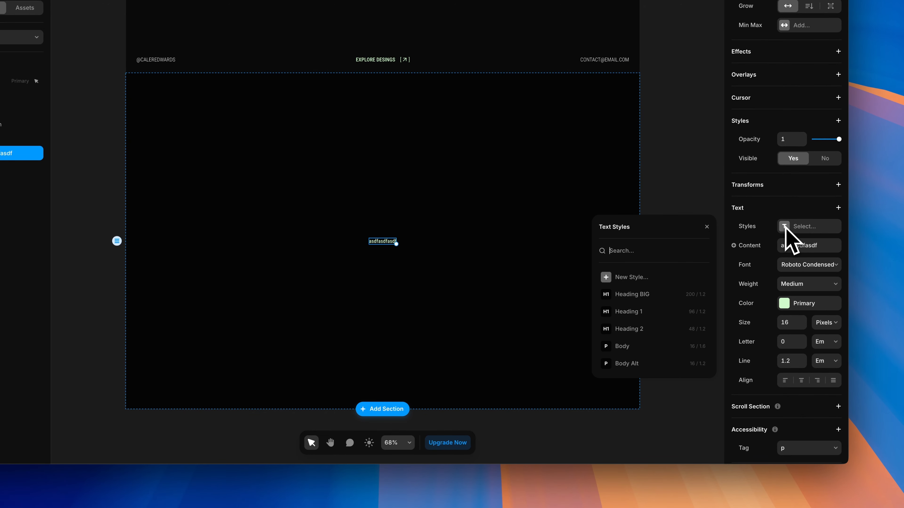
click(628, 329)
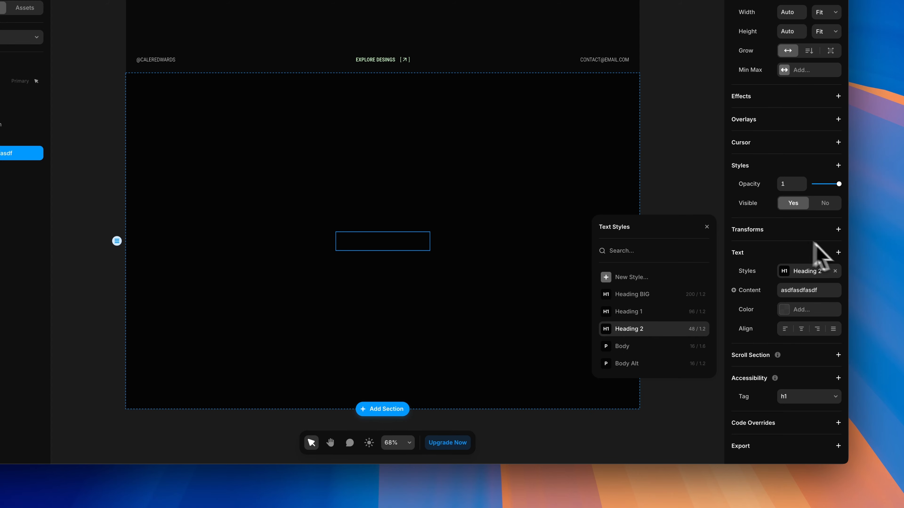
click(836, 271)
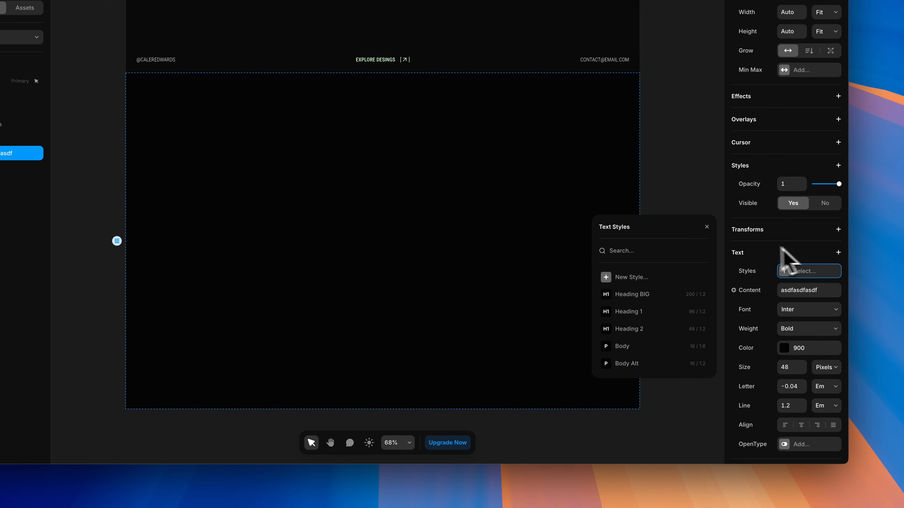
click(707, 226)
scroll(794, 267, down, 2)
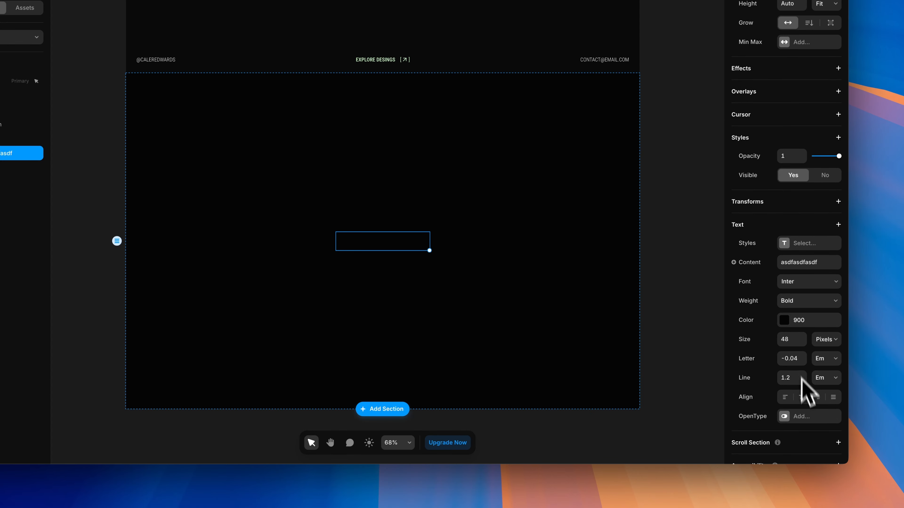
Set the placeholder text's color to the 400 color style and its font weight to Regular
click(785, 321)
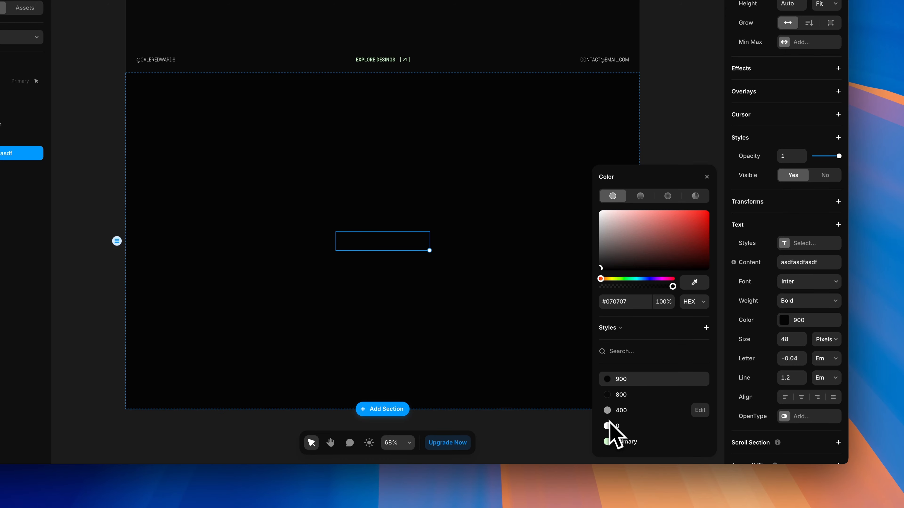
click(609, 410)
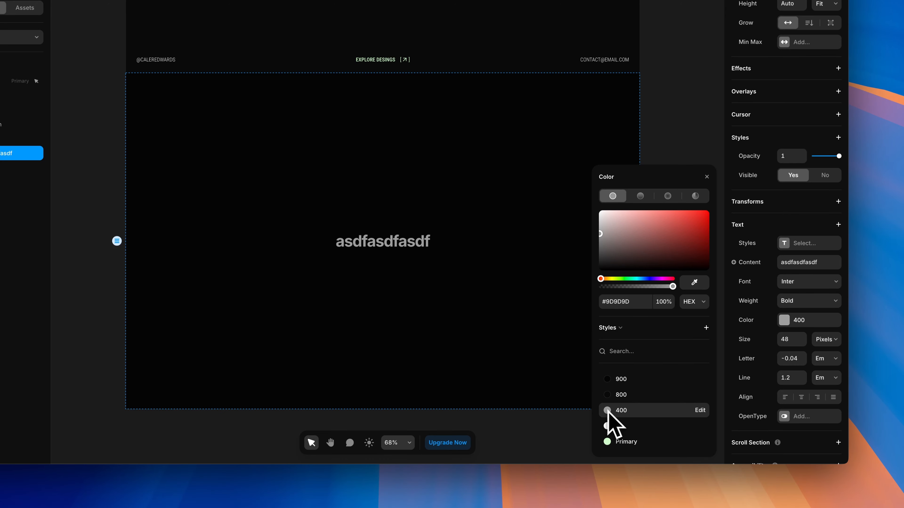
click(796, 320)
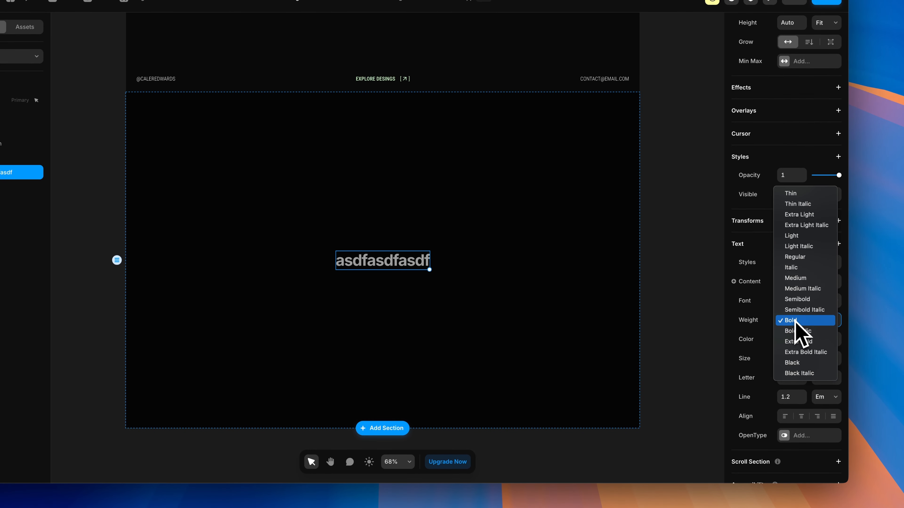
click(796, 257)
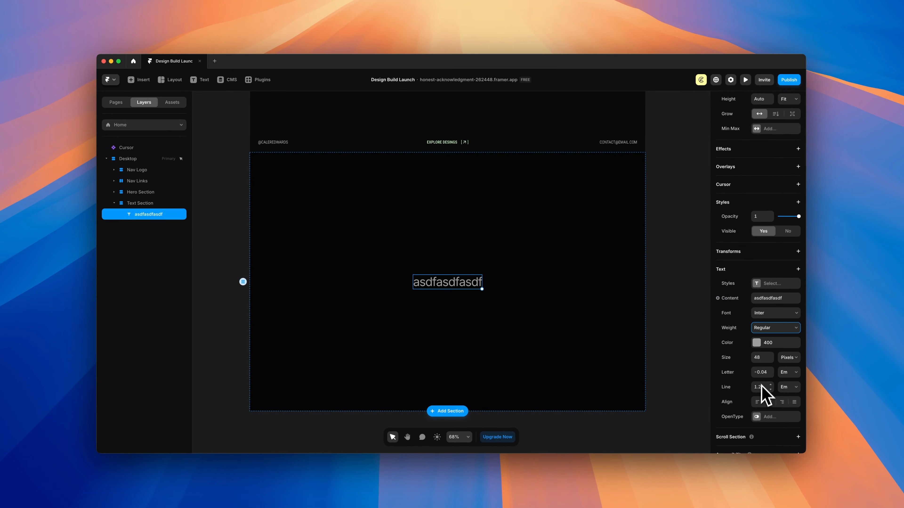
Set the placeholder text's line height to 1.4 em
click(793, 398)
text(1)
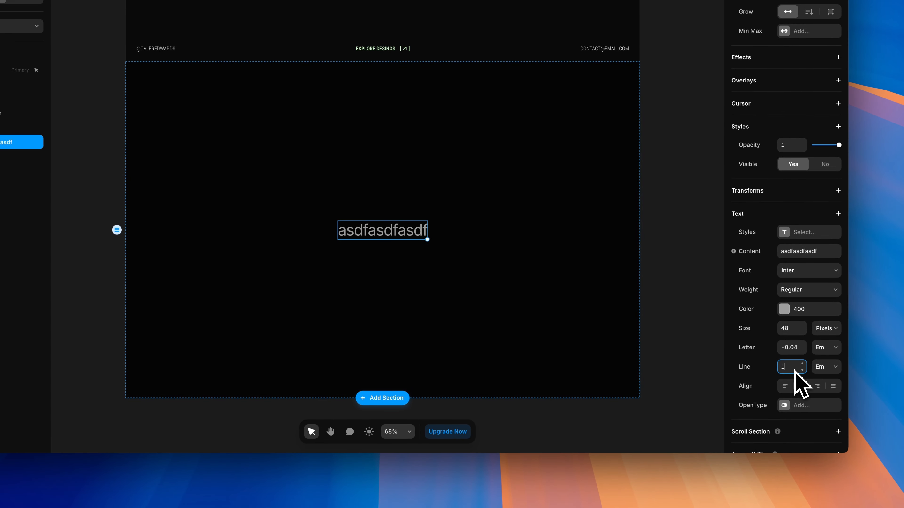
key(Return)
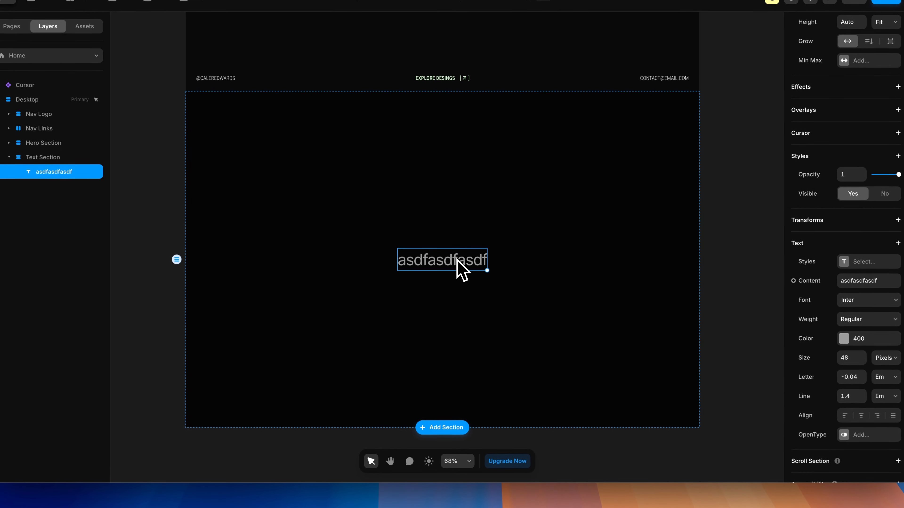
Replace the placeholder text with the copied paragraph that starts with "Designs that are crafted in Figma to be simple to"
double_click(398, 232)
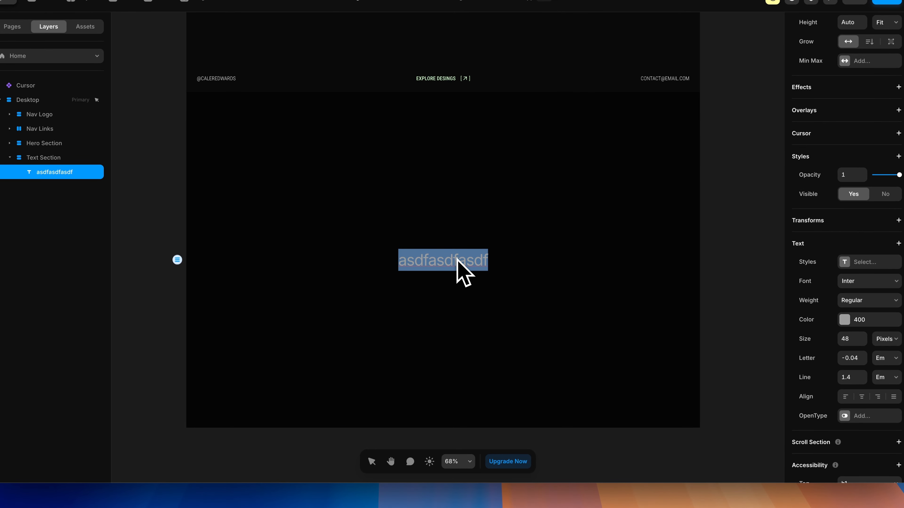
key(super+v)
key(Escape)
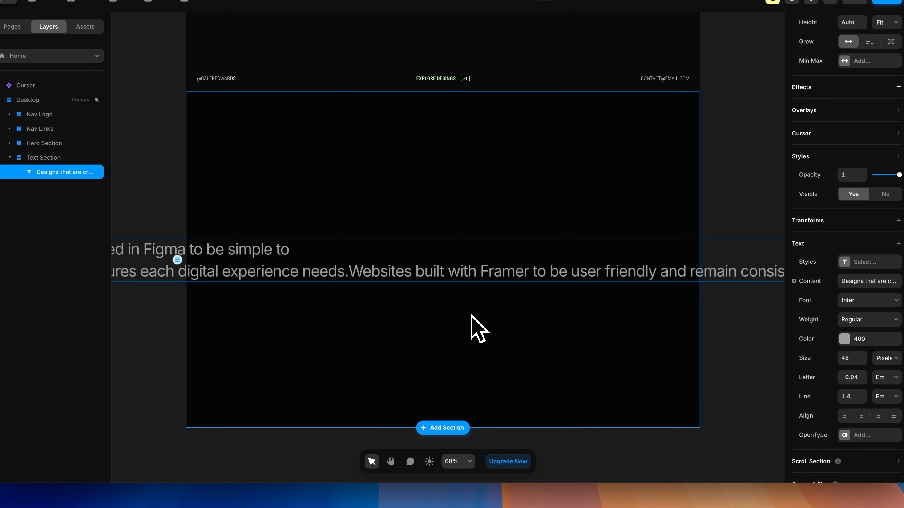
Set the paragraph's width to Fill and keep its height on Fit Content
scroll(471, 314, down, 5)
click(823, 180)
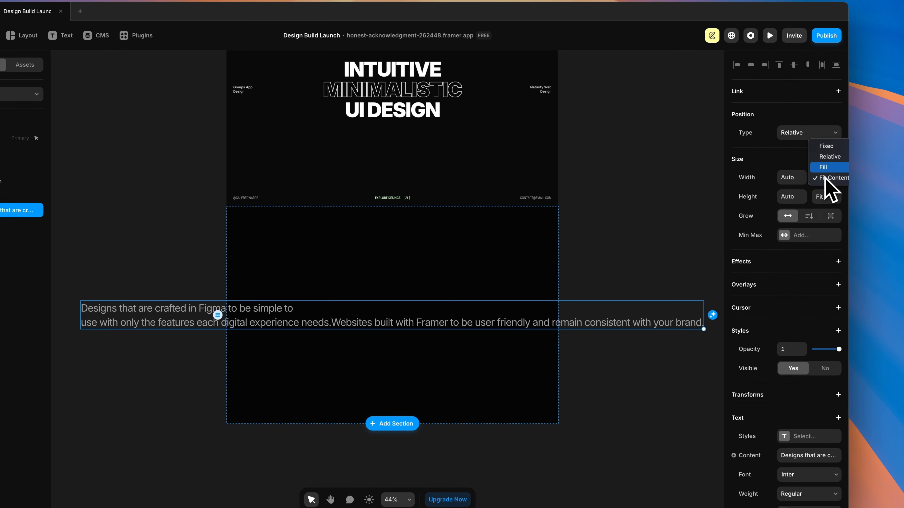
click(823, 167)
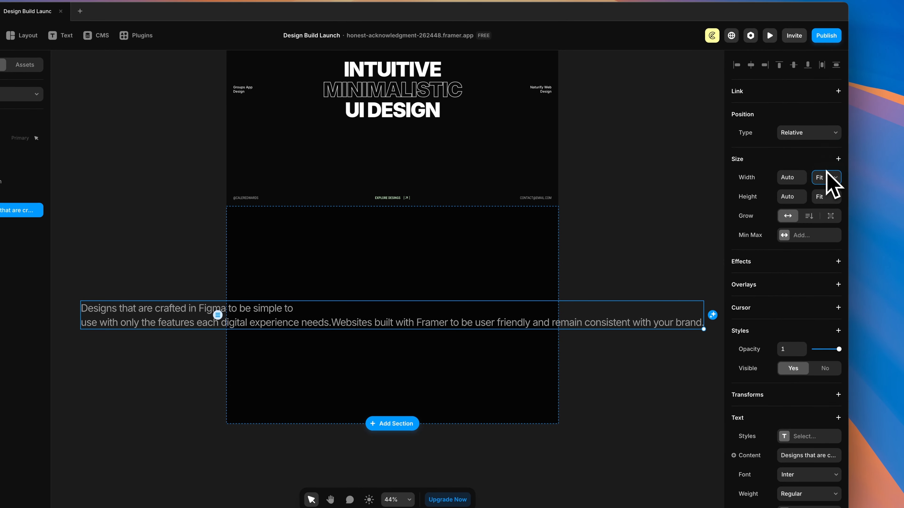
click(825, 197)
click(820, 199)
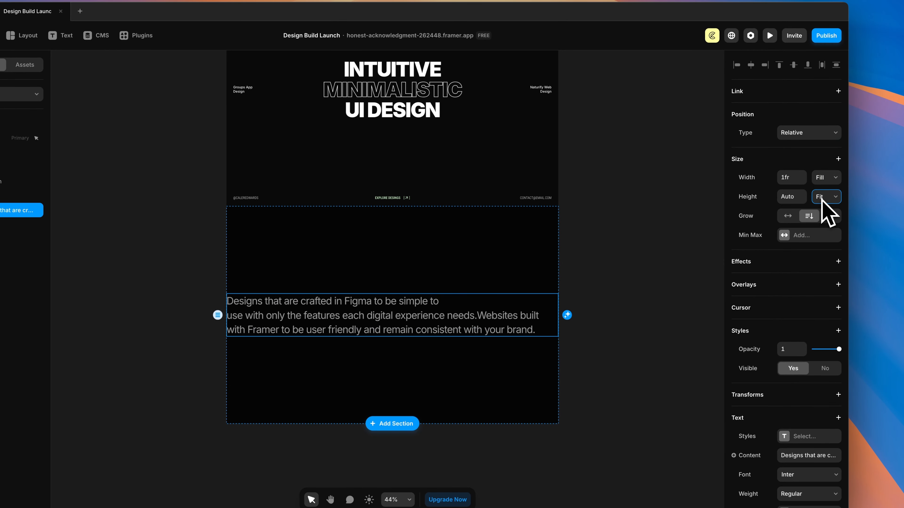
Indent the paragraph's first line by inserting spaces before "Designs"
scroll(828, 227, down, 5)
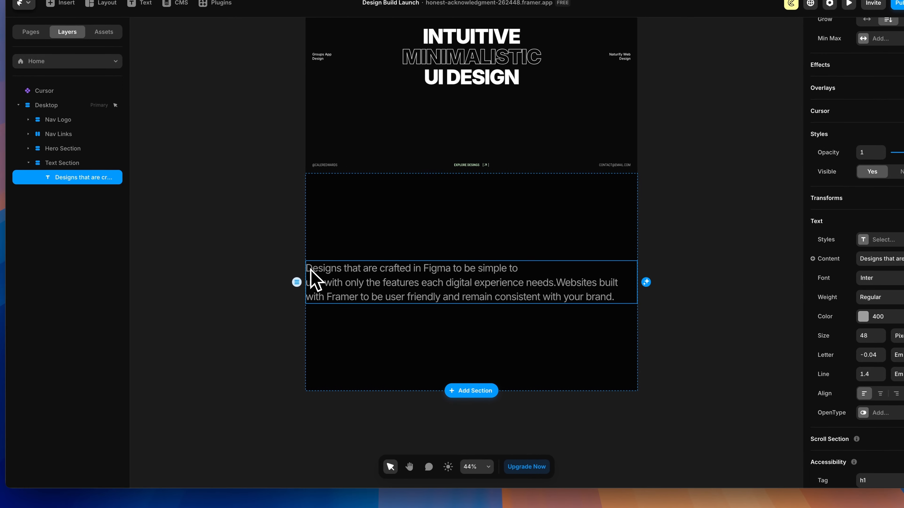
double_click(231, 236)
click(310, 269)
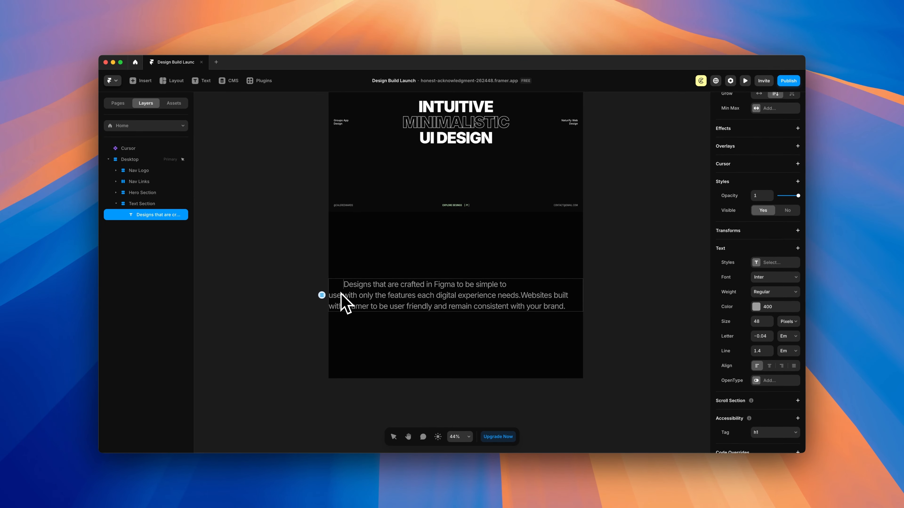
click(273, 263)
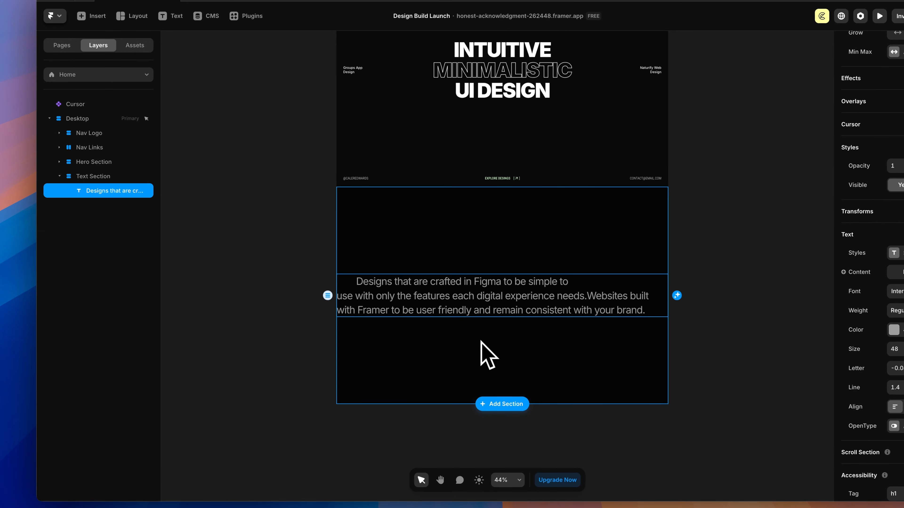
Give the Text Section individual padding of 160 on the right and 160 on the left
click(101, 176)
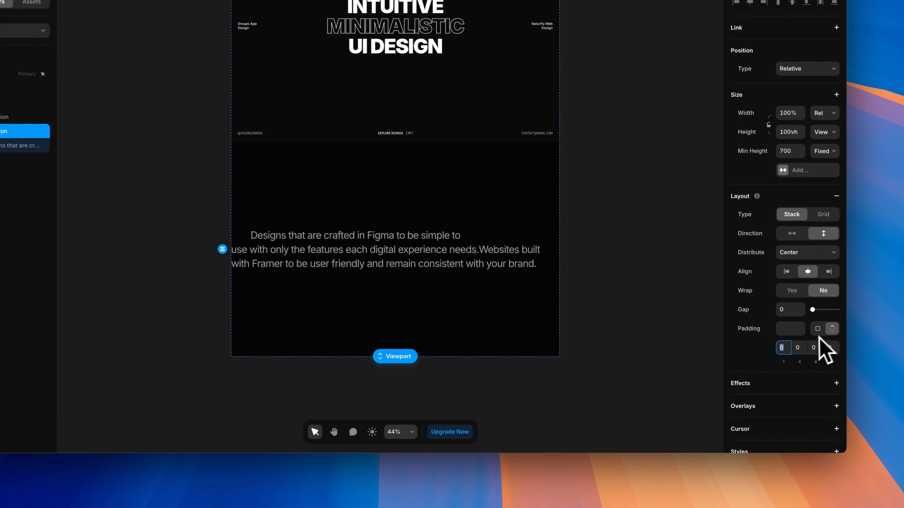
click(795, 356)
click(769, 370)
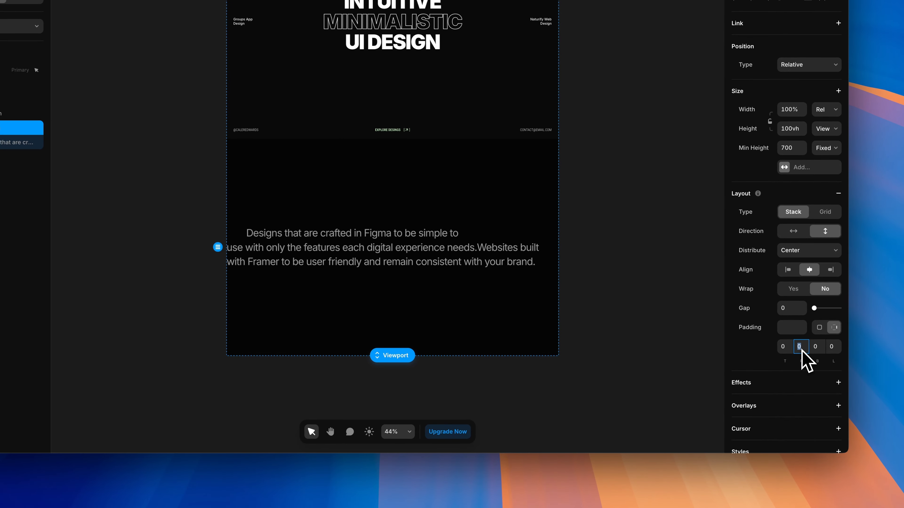
text(1)
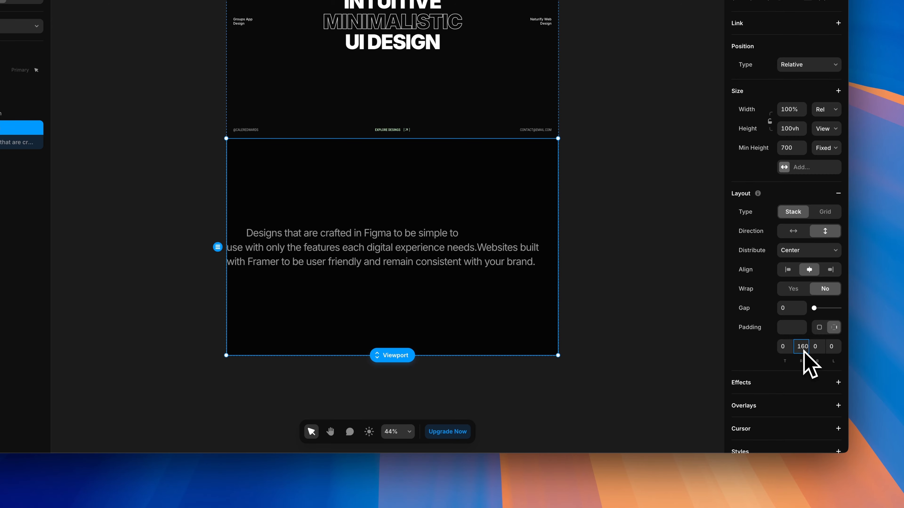
text(60)
click(838, 349)
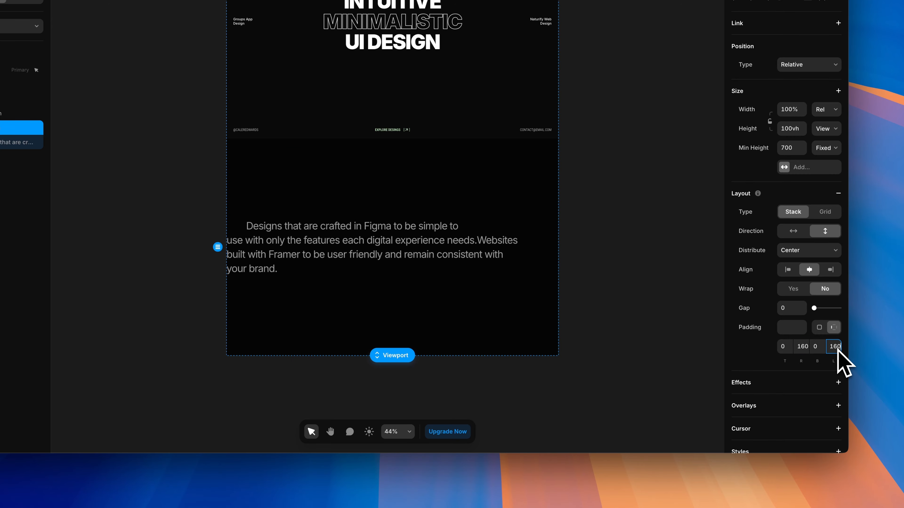
text(160)
key(Return)
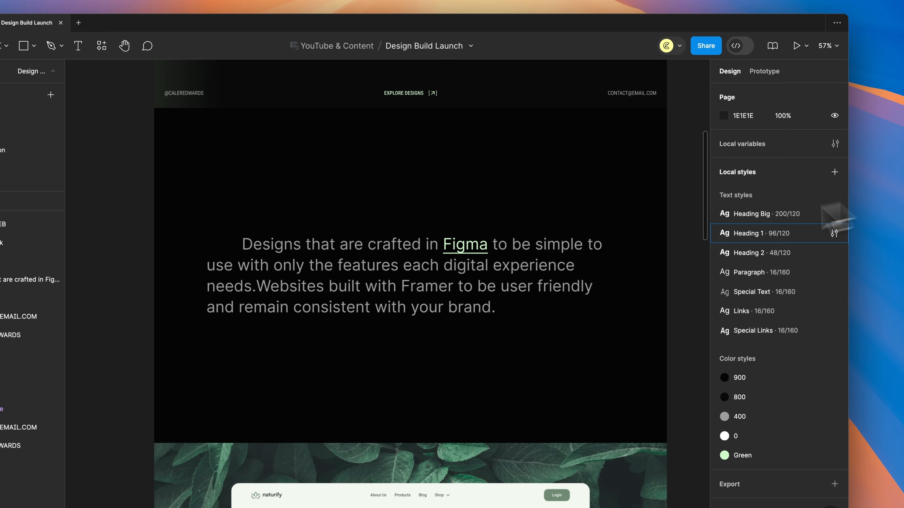
Switch to the Figma design, test the paragraph's wrapping by widening its text box to about 1496 from both sides, and narrow it again
click(583, 216)
scroll(581, 215, up, 3)
click(486, 355)
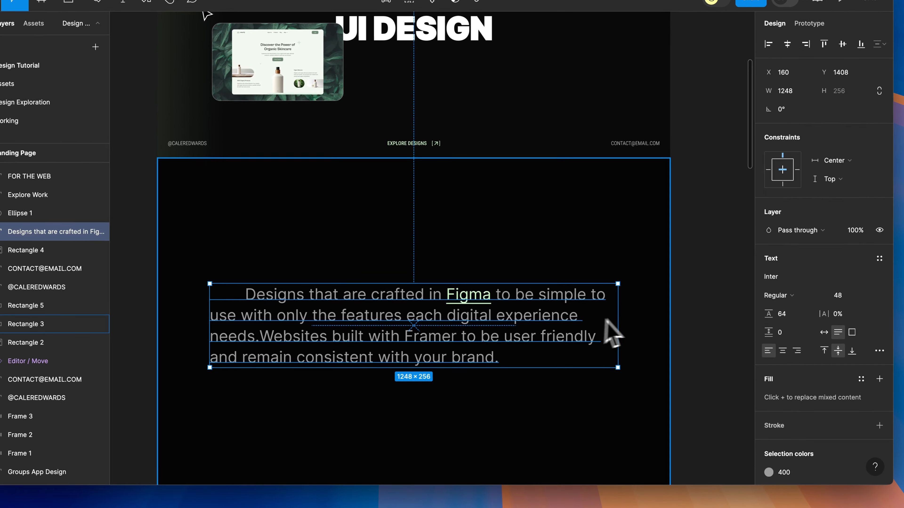
drag(608, 322, 652, 323)
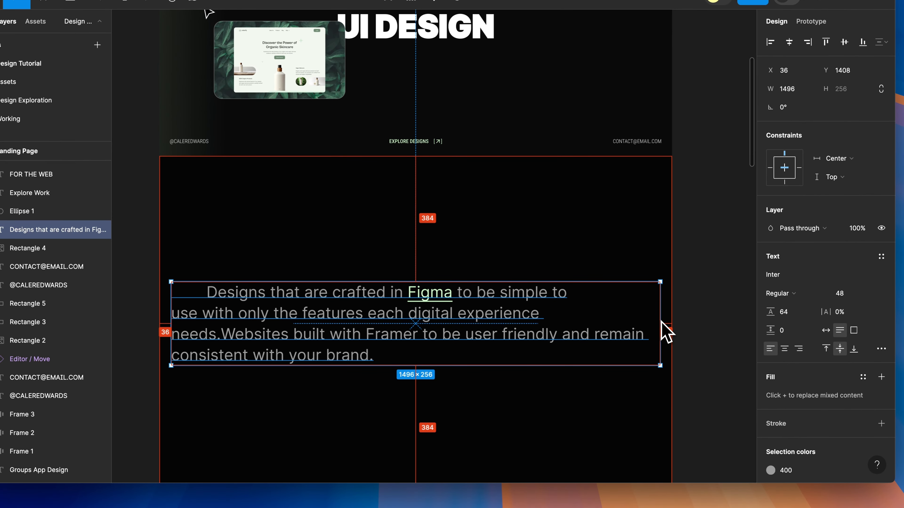
drag(667, 332, 611, 333)
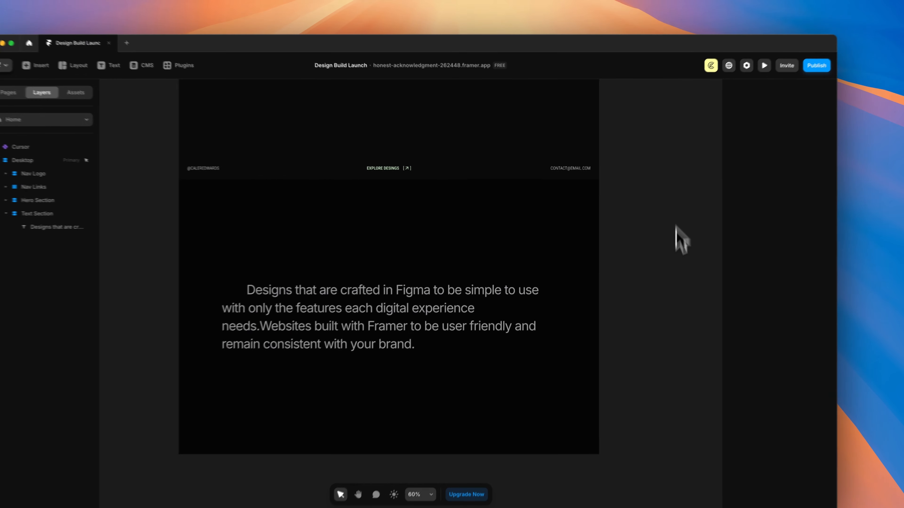
Switch back to Framer and create a component named "About Text" from the paragraph in the Text Section
click(356, 325)
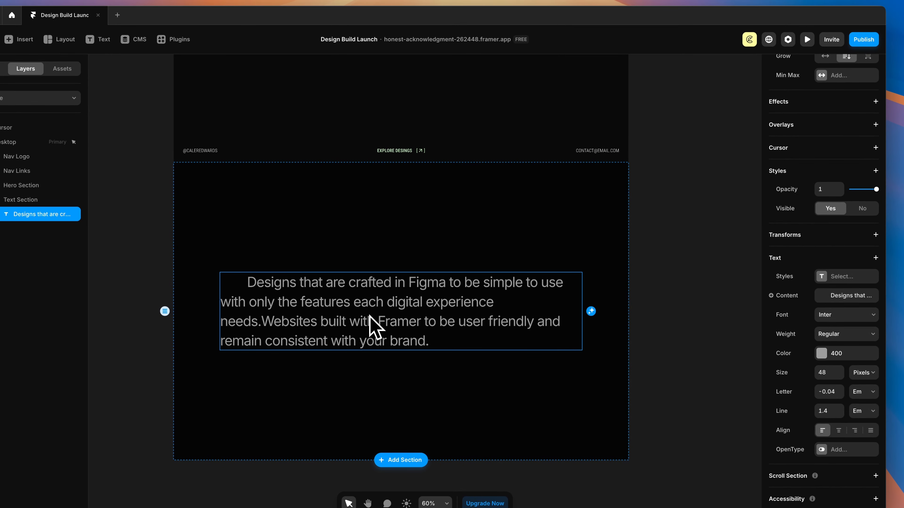
right_click(371, 325)
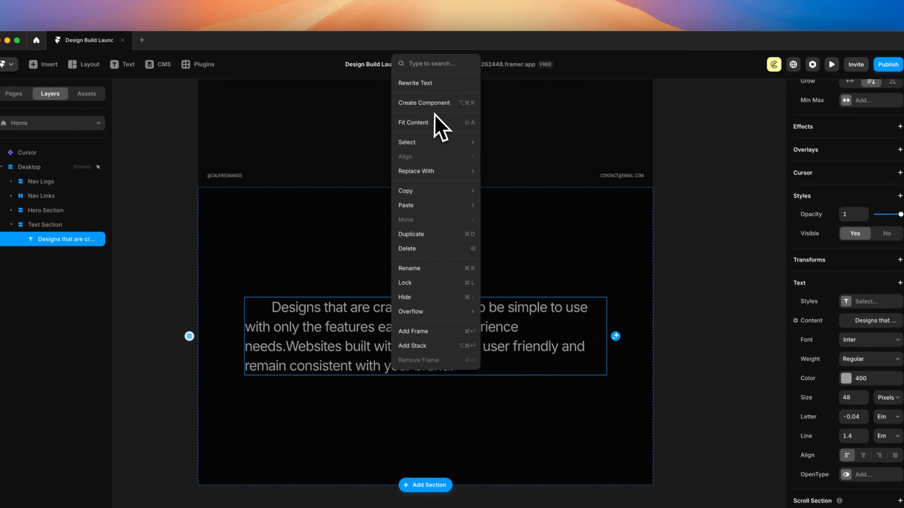
click(431, 113)
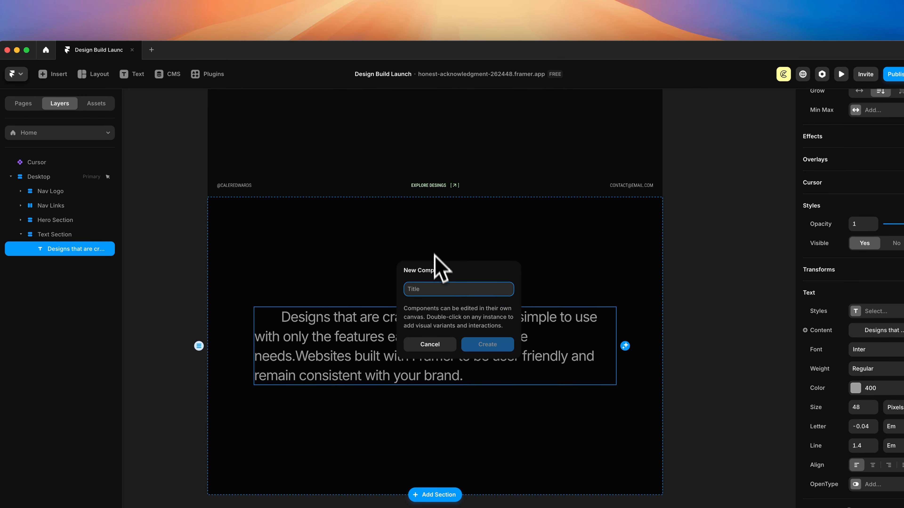
text(About Text)
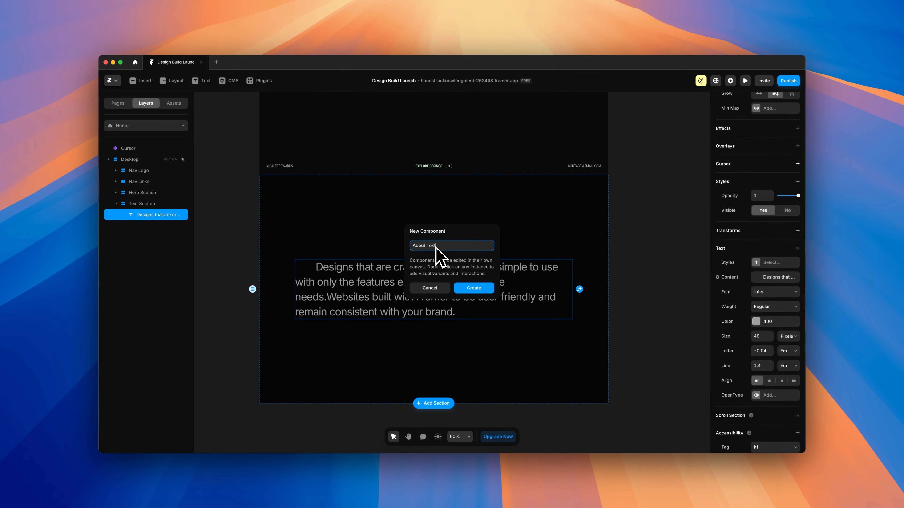
key(Return)
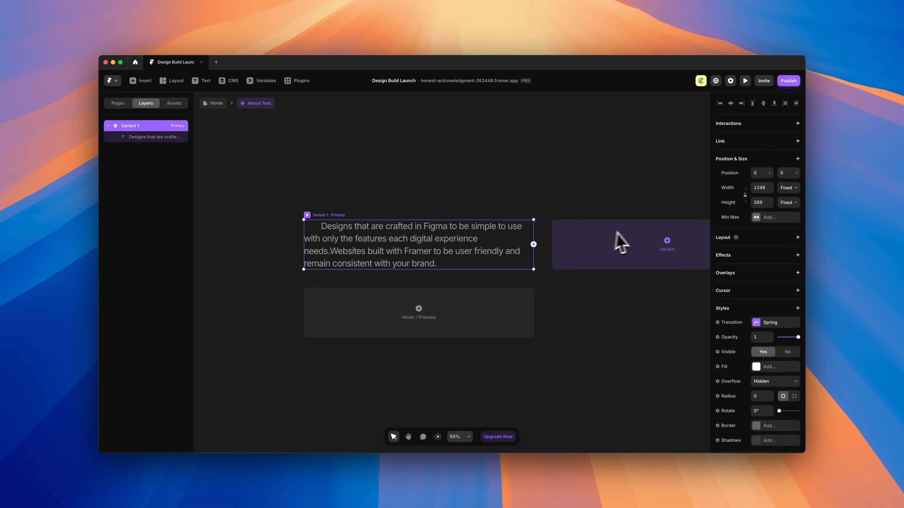
Add two more variants beside the primary variant of the About Text component
click(620, 241)
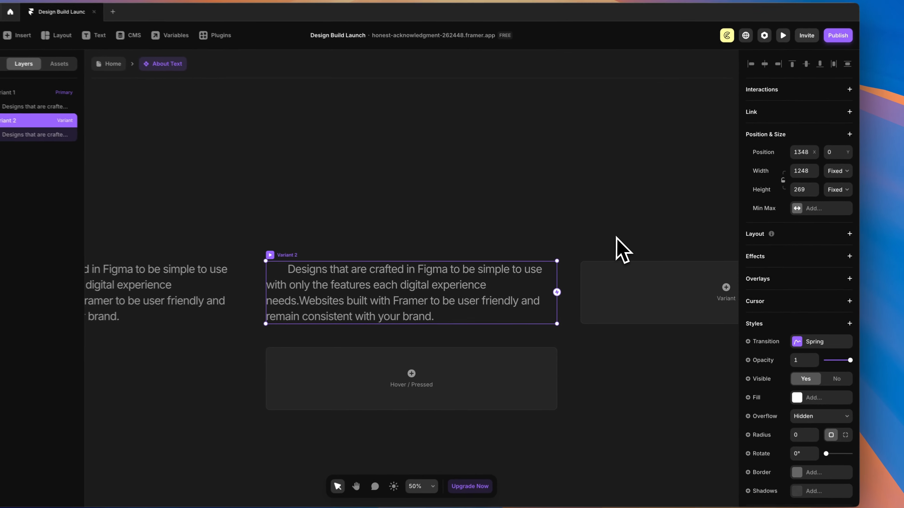
click(604, 284)
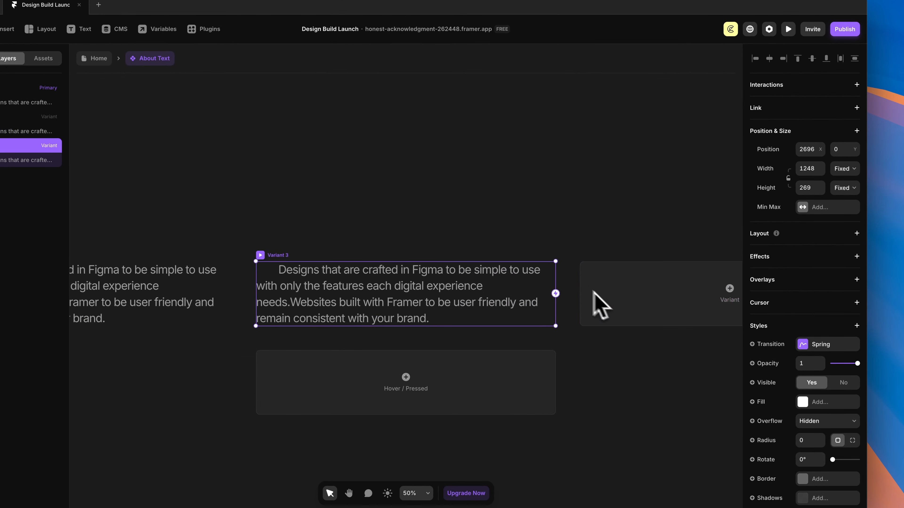
scroll(553, 248, down, 3)
scroll(522, 203, left, 5)
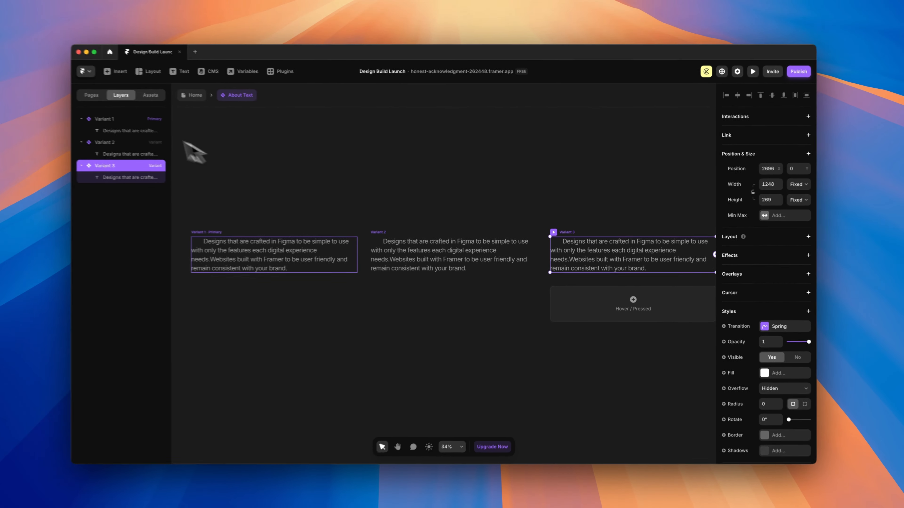
Rename the component's primary variant "Defualt" and go on to the name of the second variant
click(111, 118)
double_click(111, 118)
text(Defualt)
key(Tab)
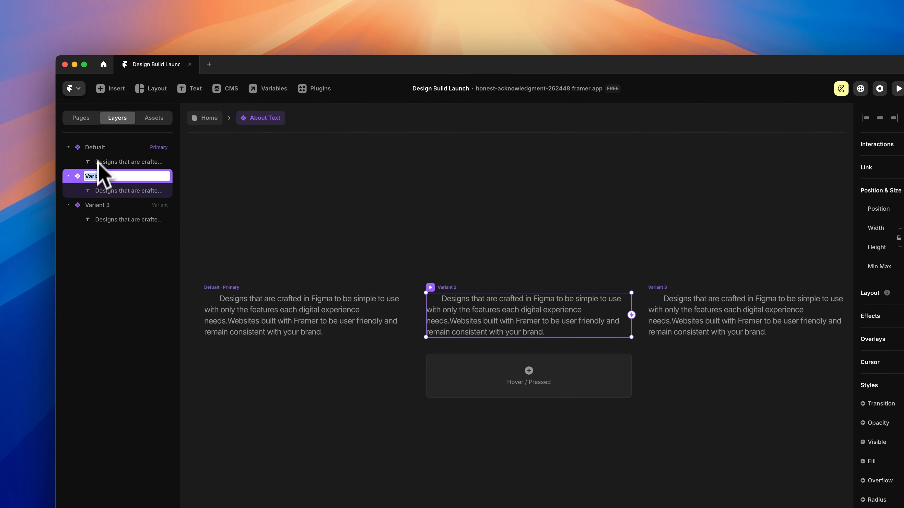
Name the component's second variant "First Highlight" and its third variant "Second Highlight"
text(First Highlight)
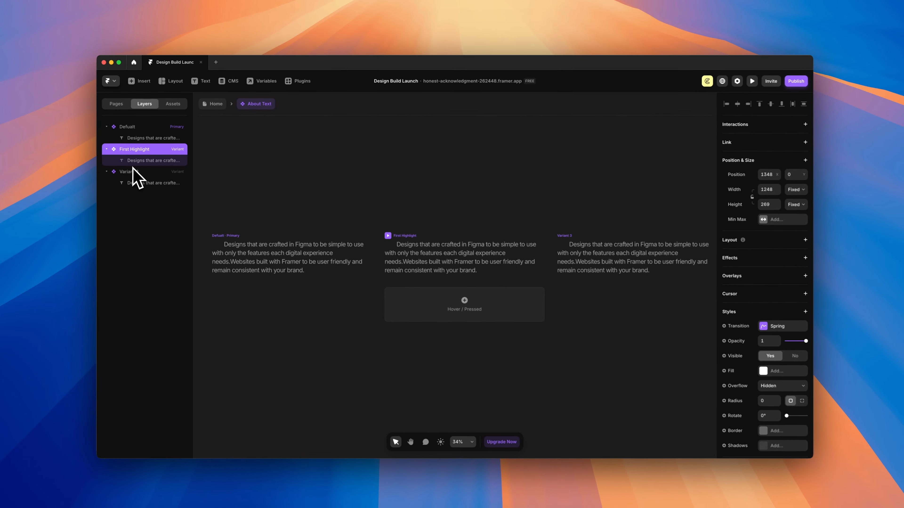
key(Tab)
text(Second Highlight)
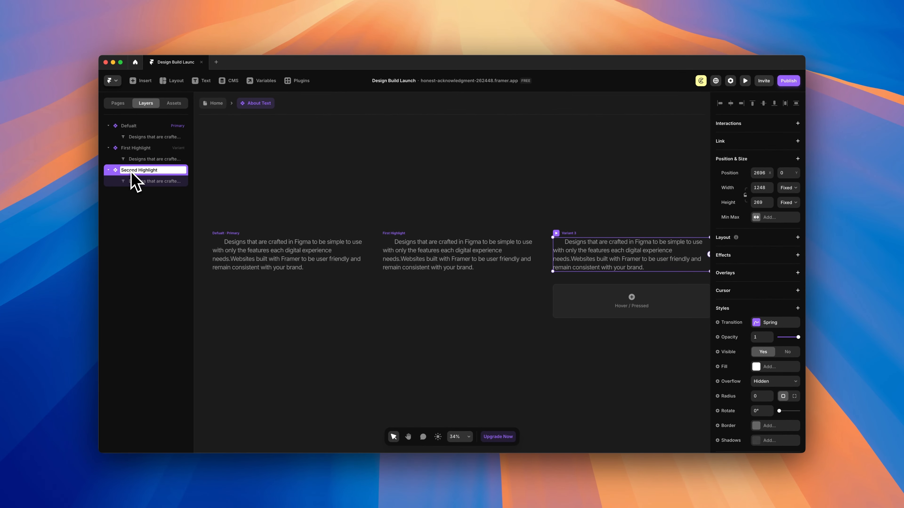
click(497, 194)
Recolor the word "Figma" in the First Highlight variant with the Primary color style
scroll(497, 194, right, 5)
scroll(497, 194, left, 4)
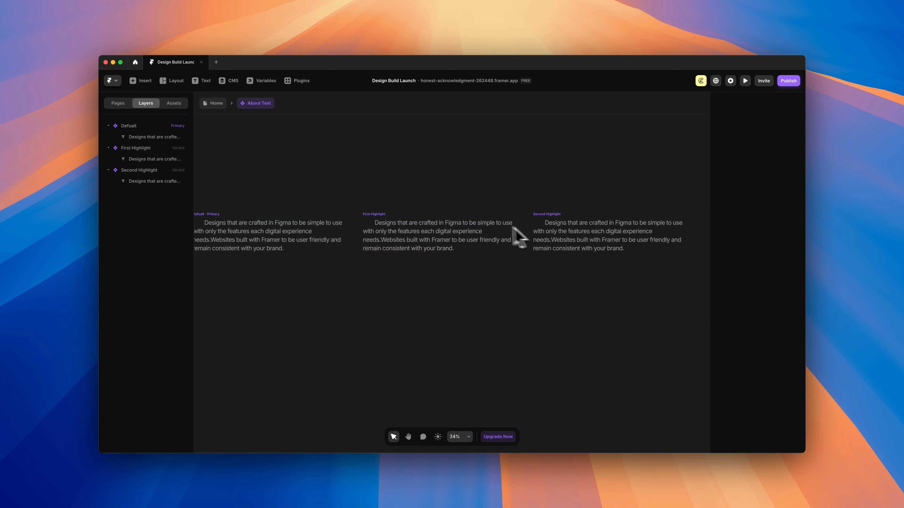
scroll(458, 221, up, 5)
double_click(448, 226)
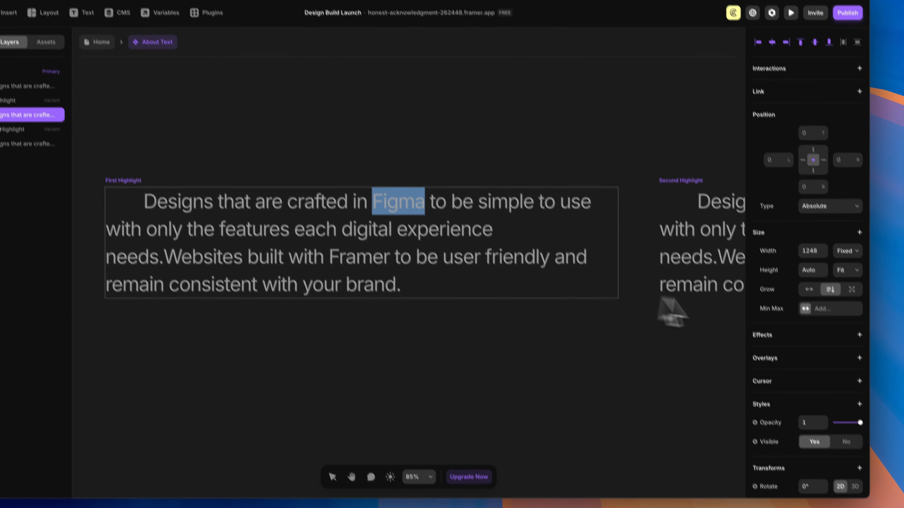
scroll(779, 339, down, 3)
scroll(750, 359, down, 2)
click(806, 394)
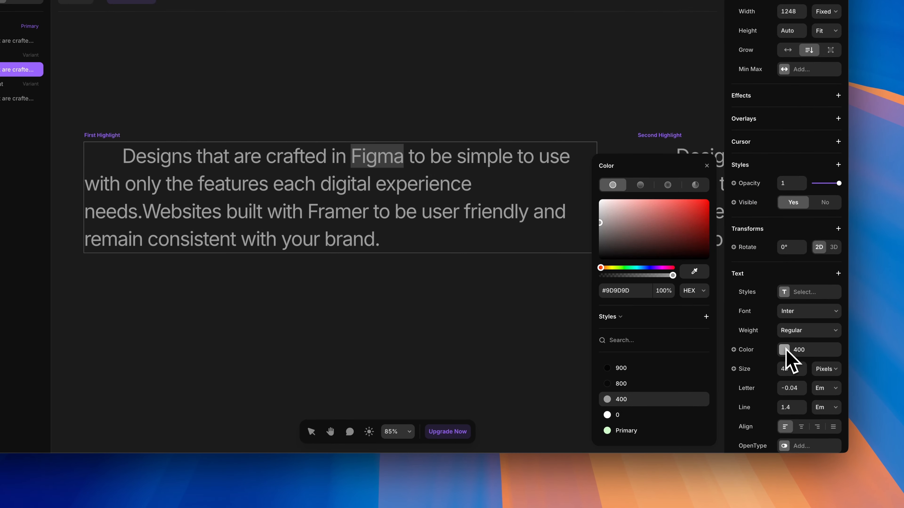
click(626, 430)
Add an underline text decoration to the word "Figma" in the First Highlight variant
scroll(782, 249, down, 3)
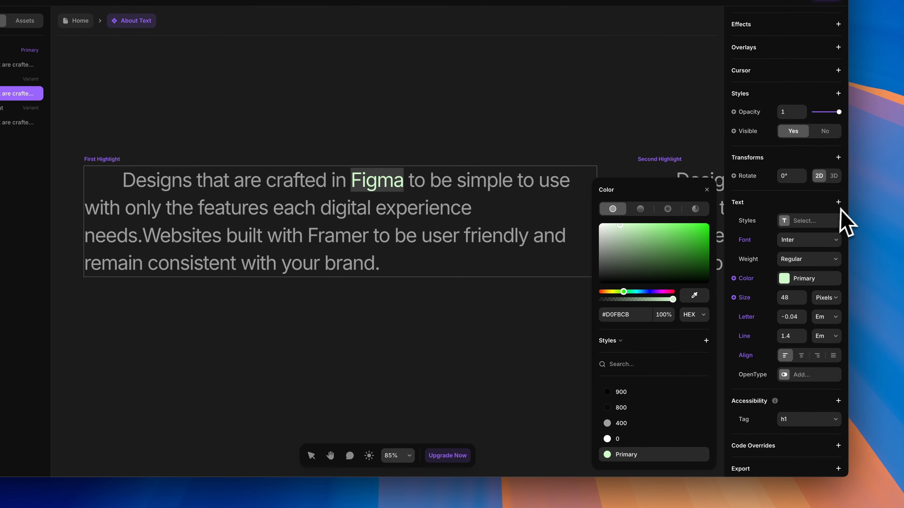
click(839, 202)
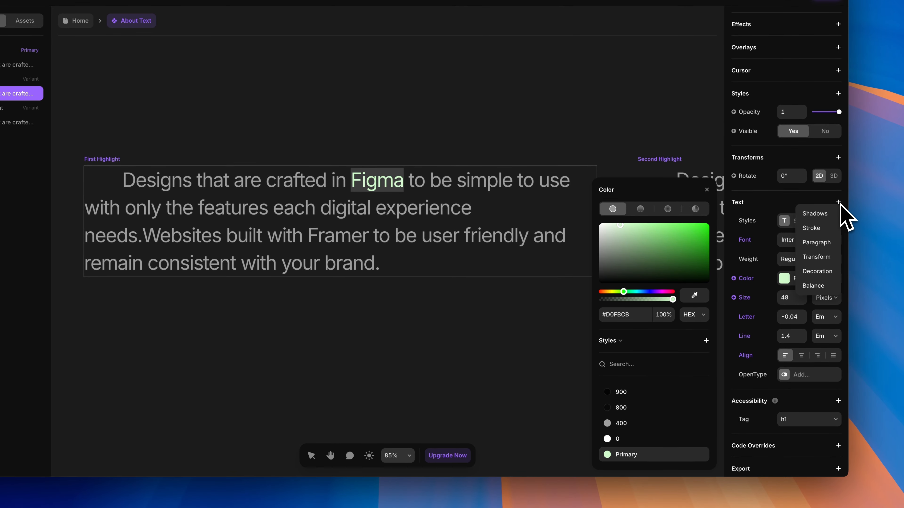
click(817, 274)
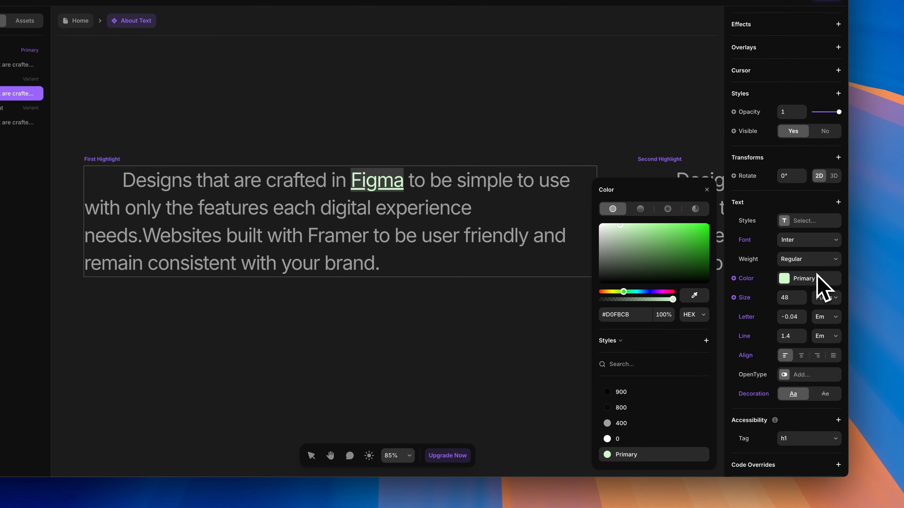
click(794, 397)
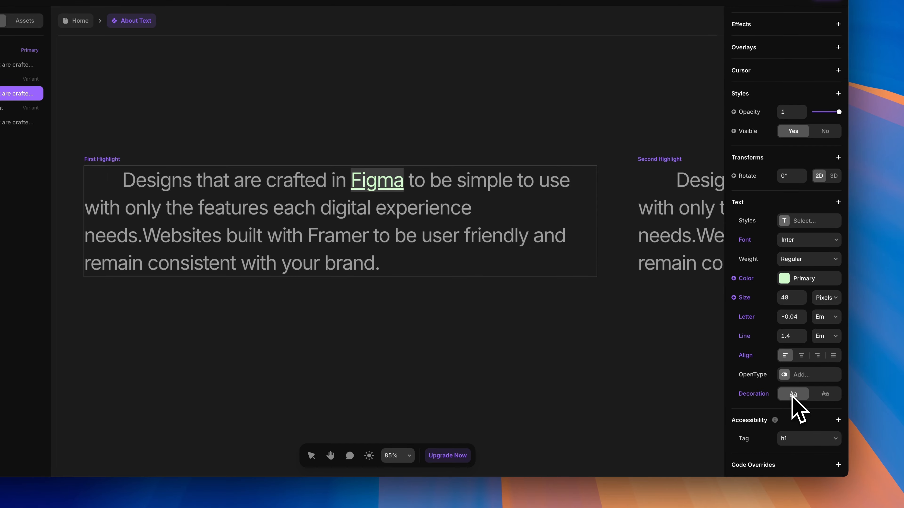
click(423, 331)
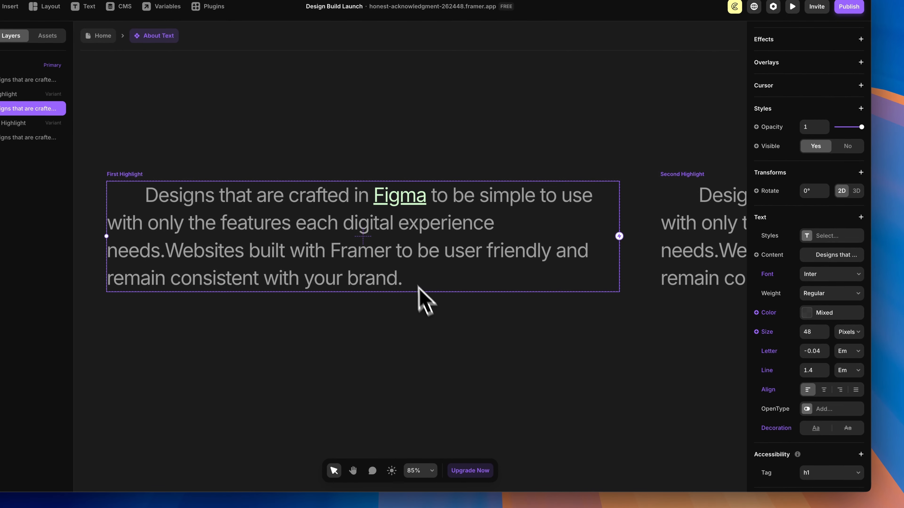
Give the word "Framer" in the Second Highlight variant the Primary color style and an underline
scroll(402, 214, right, 15)
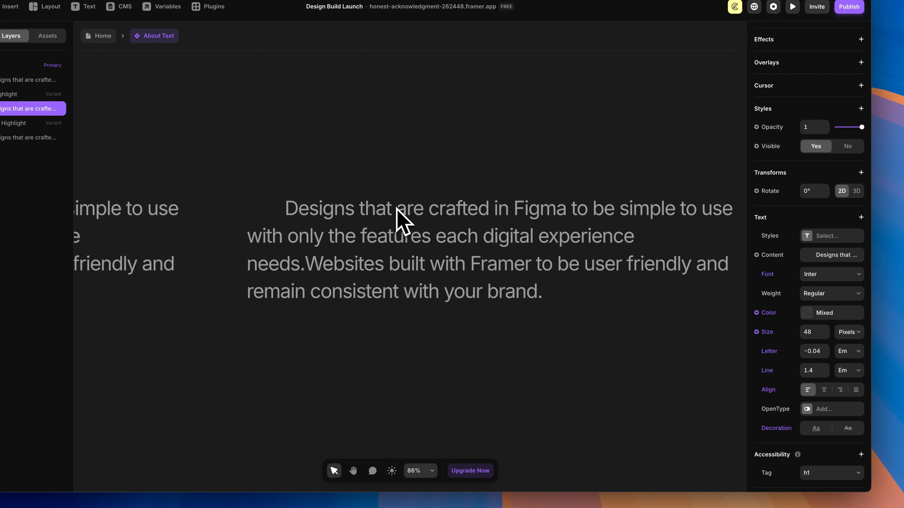
click(424, 270)
double_click(428, 272)
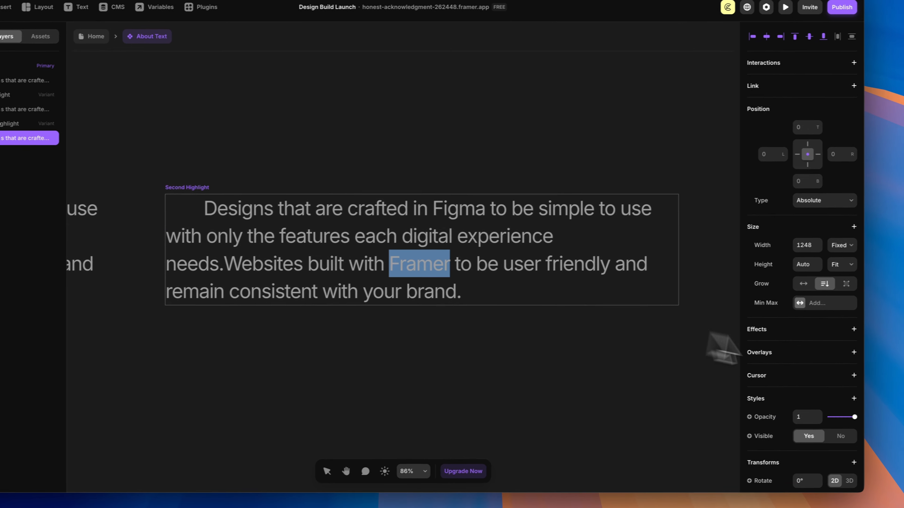
scroll(823, 368, down, 5)
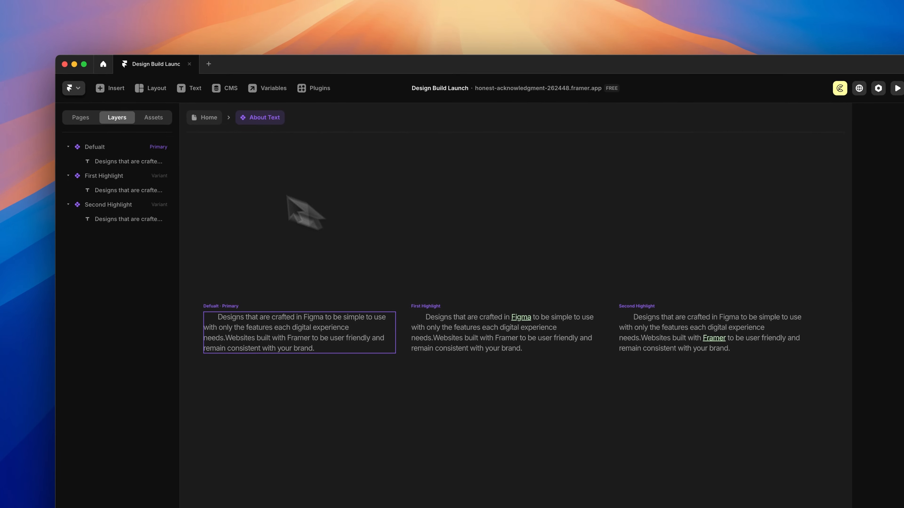
Return to the Home page and make the About Text instance sticky with a top offset of 256
click(161, 82)
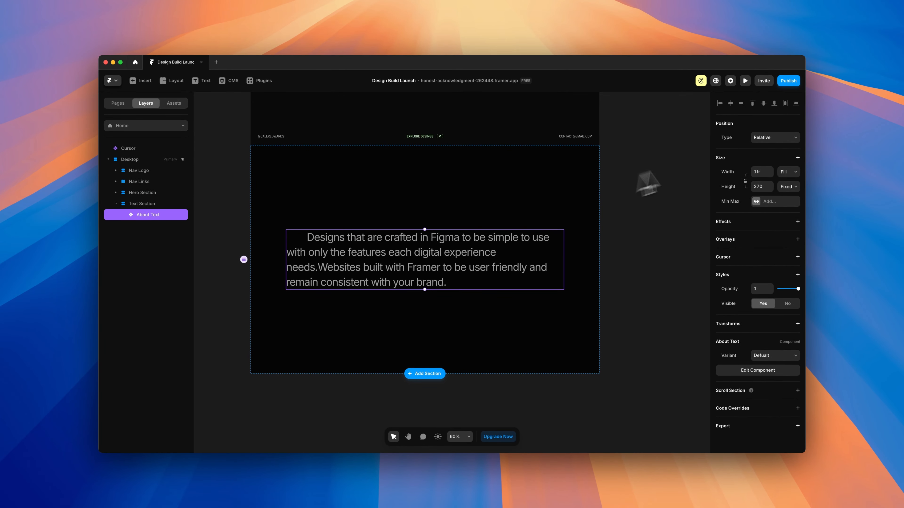
click(785, 138)
click(770, 156)
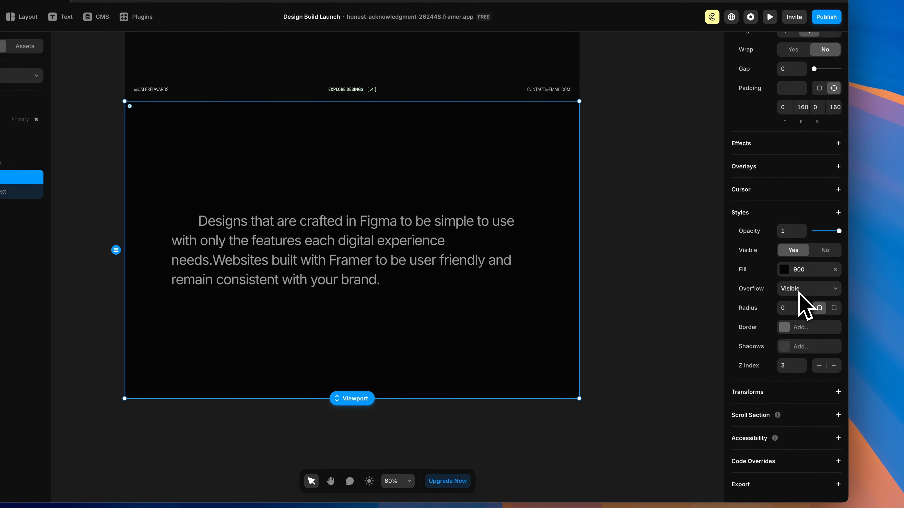
click(501, 223)
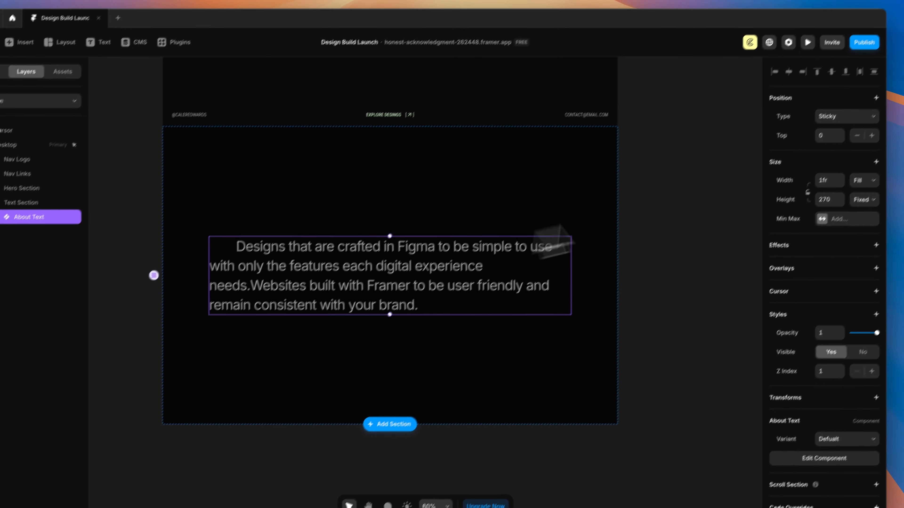
click(787, 111)
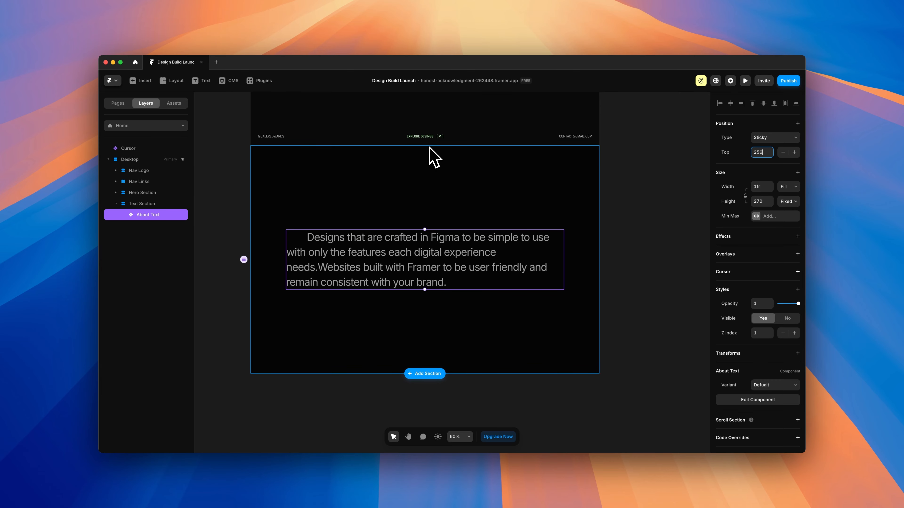
Set the Text Section's height to a fixed 2000 px
click(146, 205)
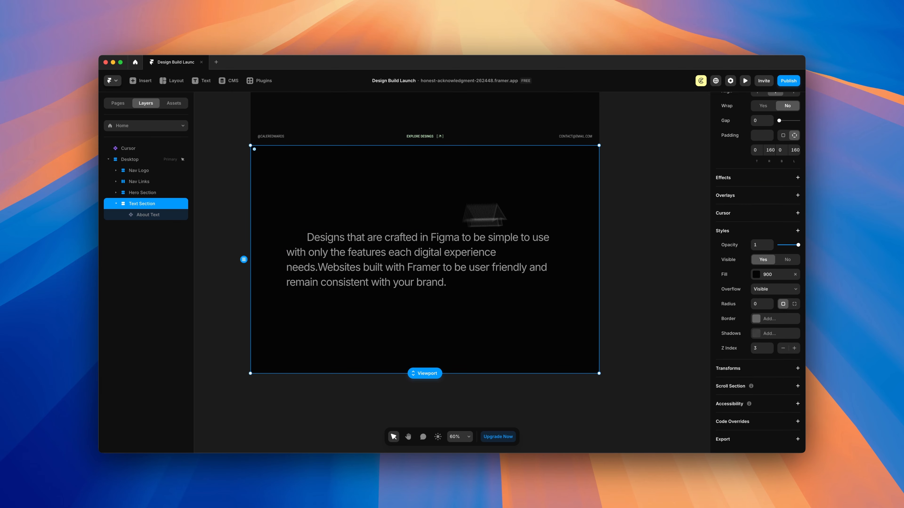
scroll(757, 192, up, 10)
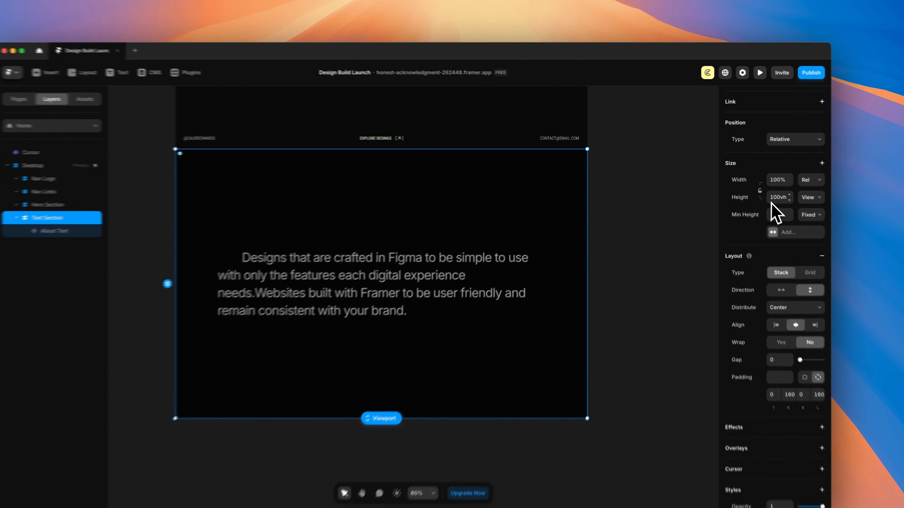
click(757, 189)
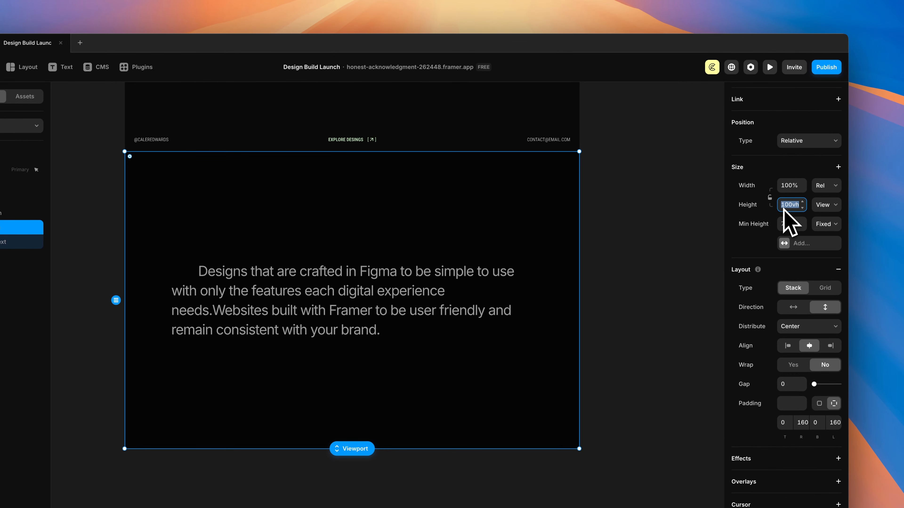
text(2000)
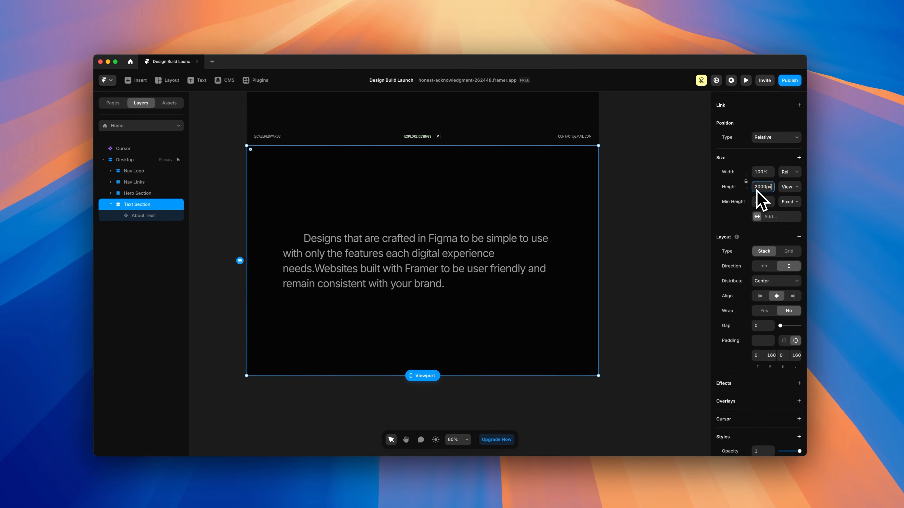
key(Return)
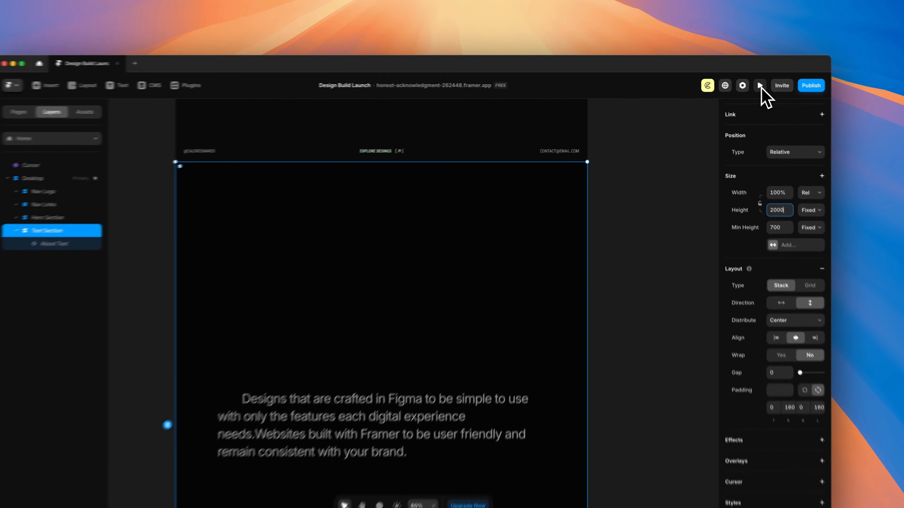
Preview the sticky paragraph by scrolling through the page, return to the canvas, and undo the Text Section's height change
click(746, 80)
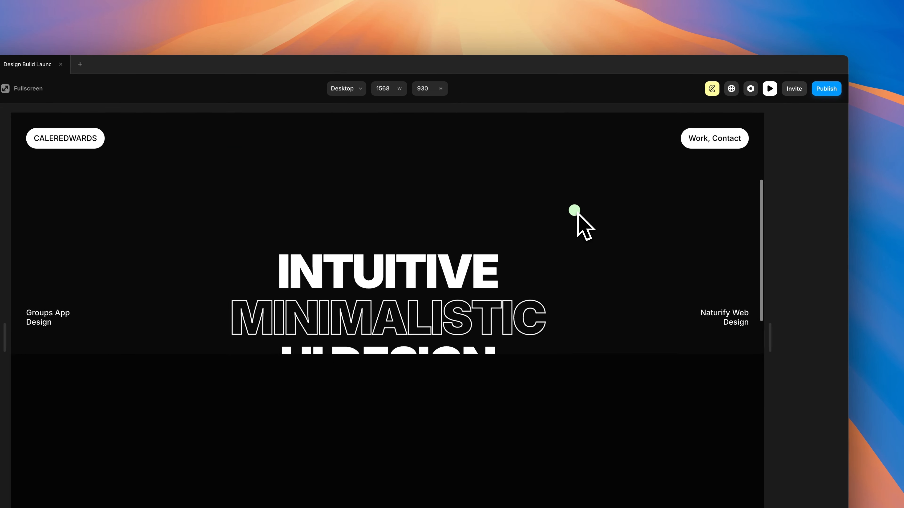
scroll(578, 213, down, 5)
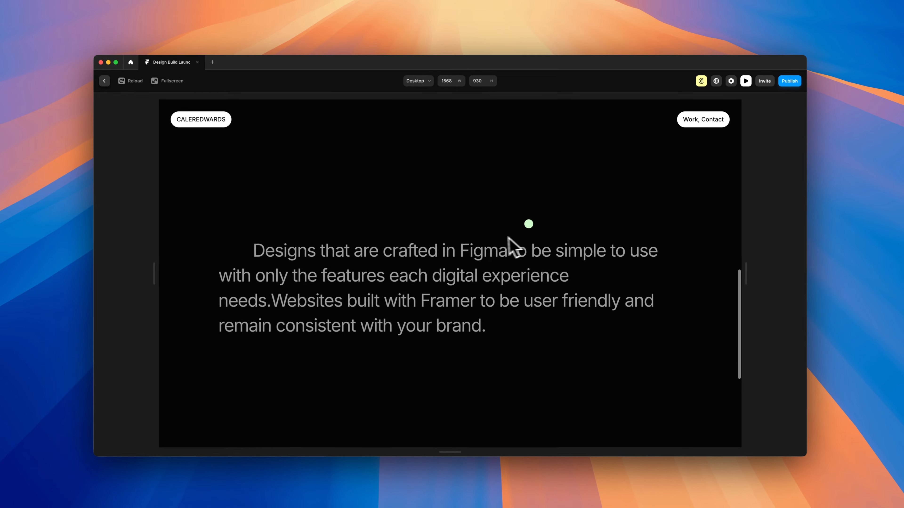
scroll(534, 157, down, 2)
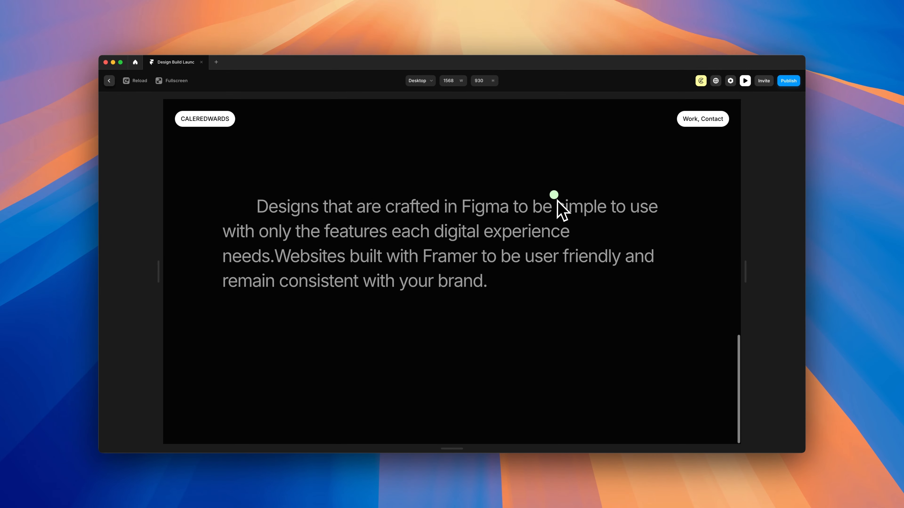
scroll(731, 336, up, 8)
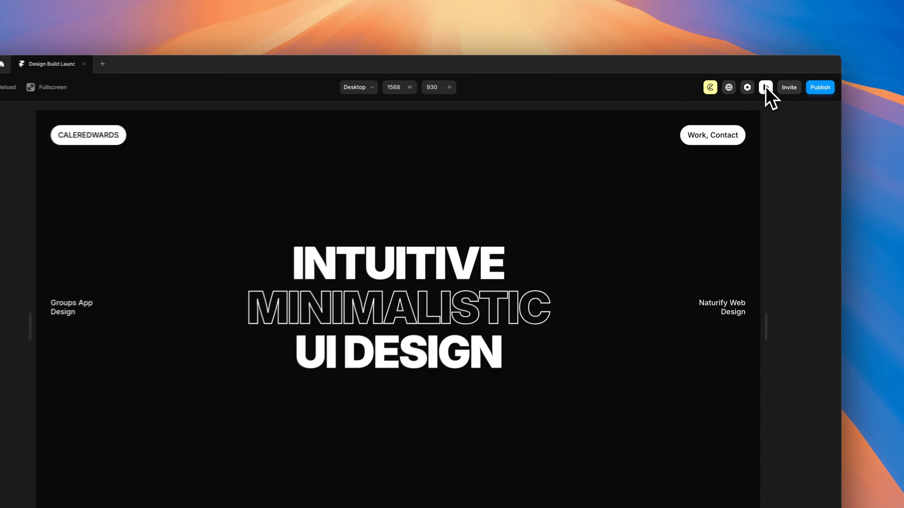
click(746, 80)
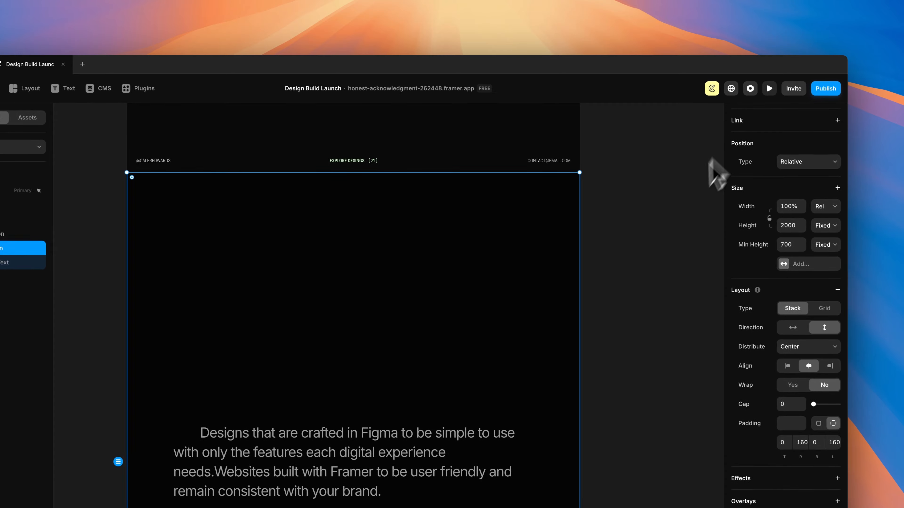
key(super+z)
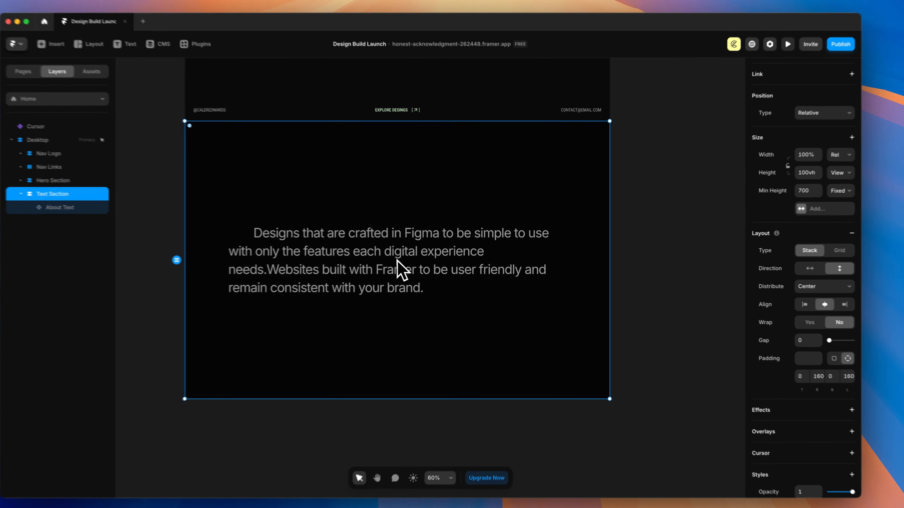
Add a Scroll Variant effect to the About Text instance and set its trigger to Section in View
click(445, 262)
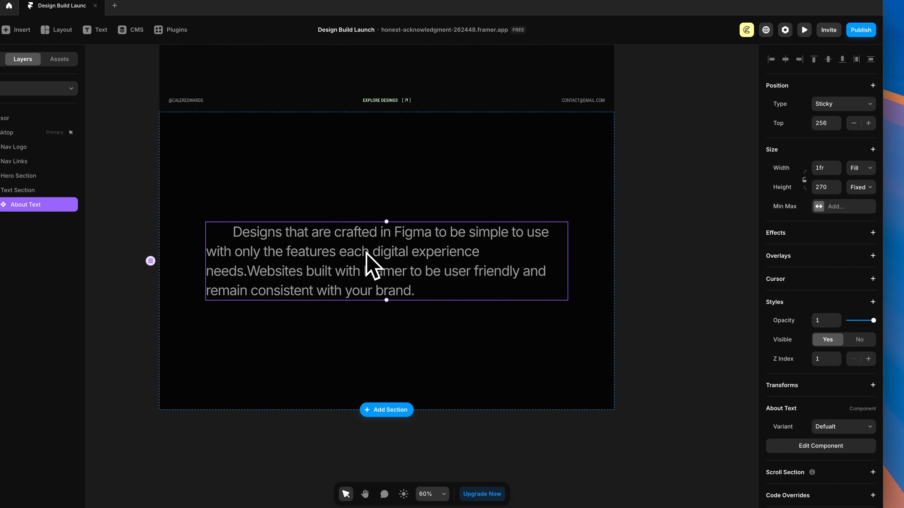
click(873, 232)
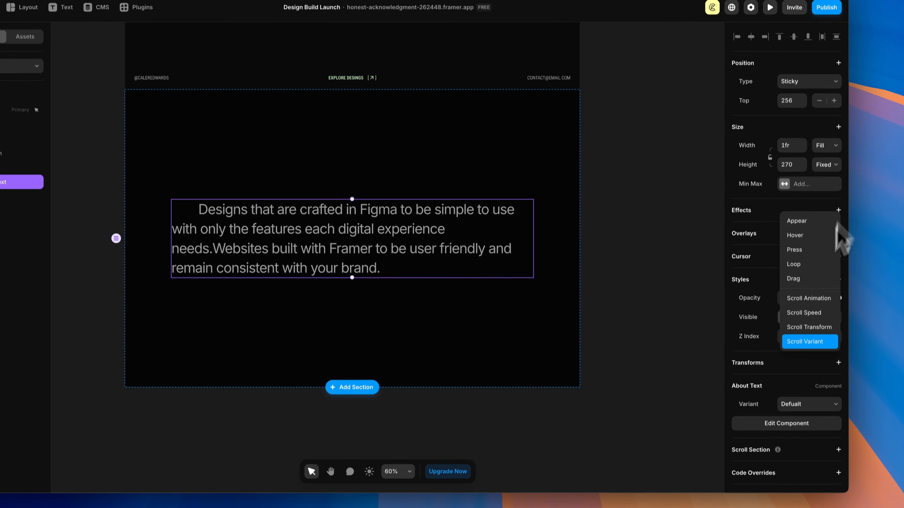
click(804, 315)
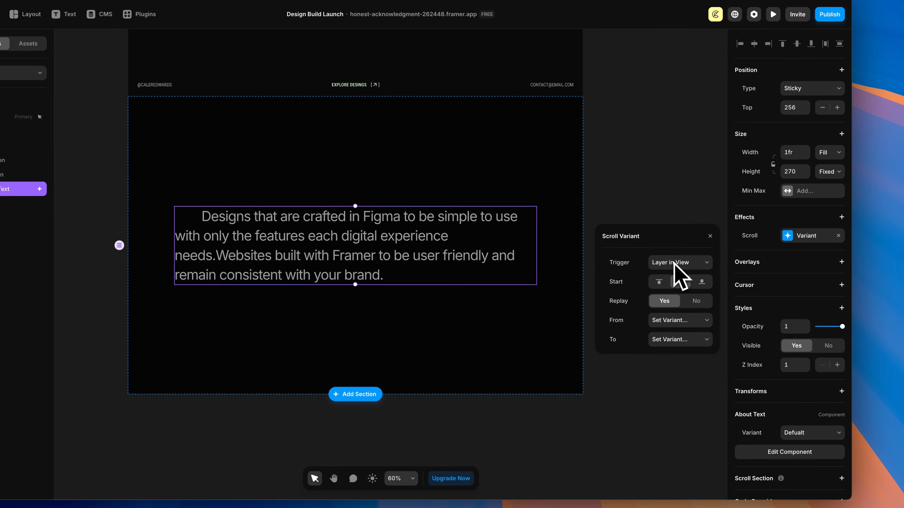
click(674, 263)
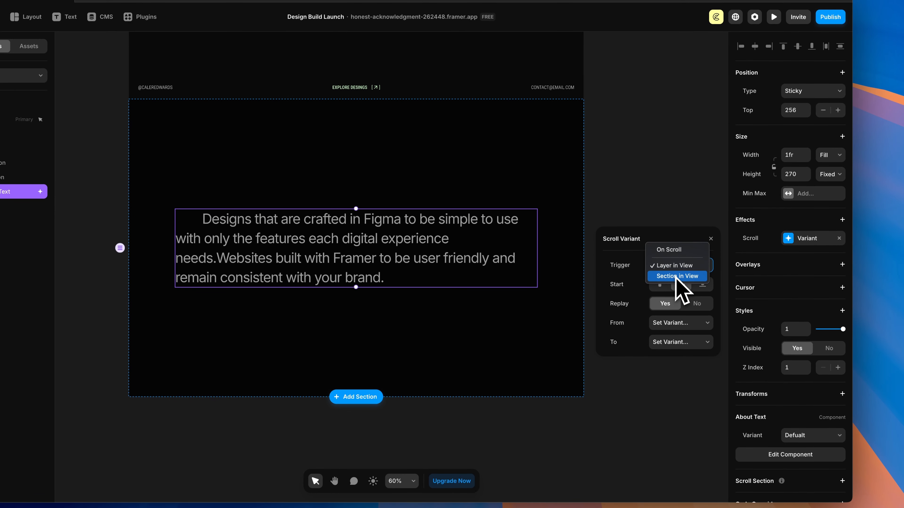
click(677, 276)
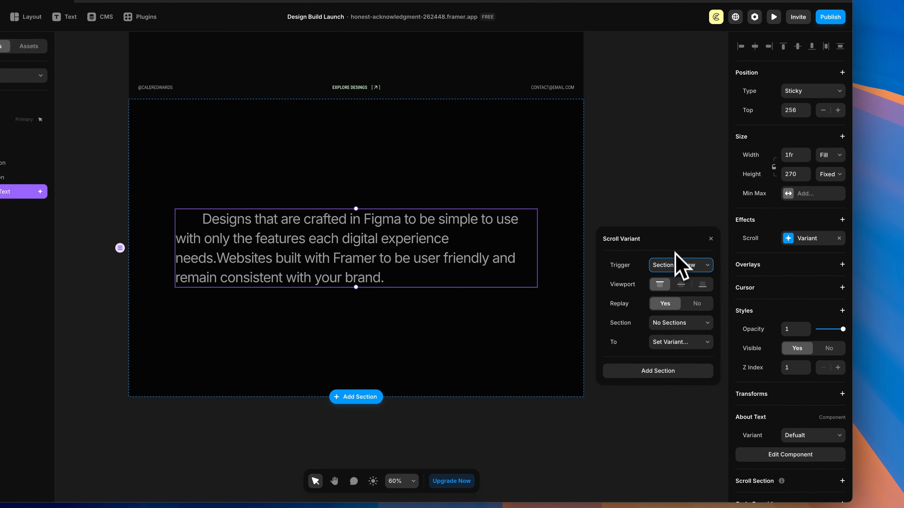
Set the Scroll Variant effect's viewport to center and its first target variant to Defualt
click(682, 285)
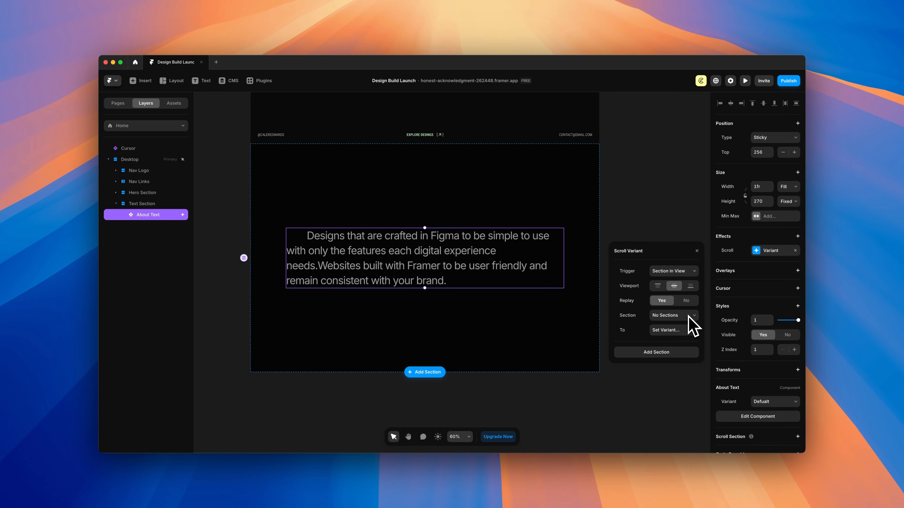
click(668, 329)
click(664, 343)
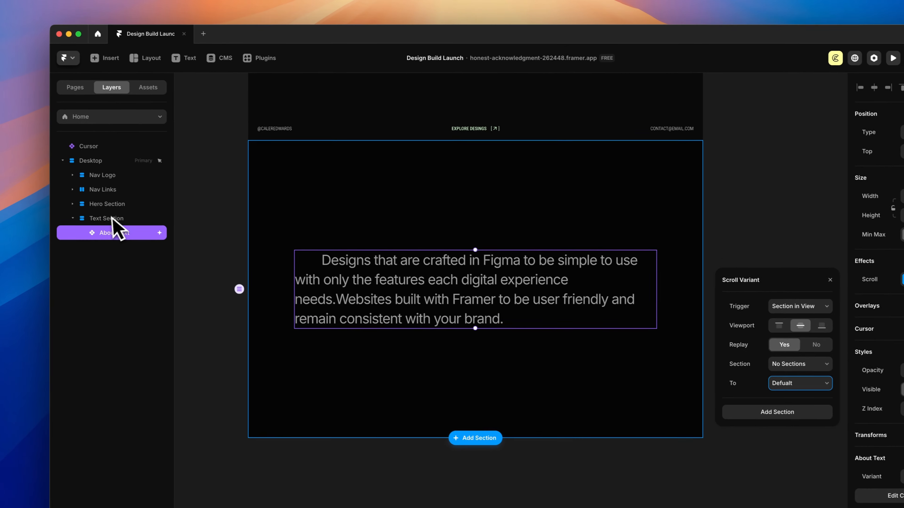
Add a scroll section named "textsection" to the Text Section
click(28, 187)
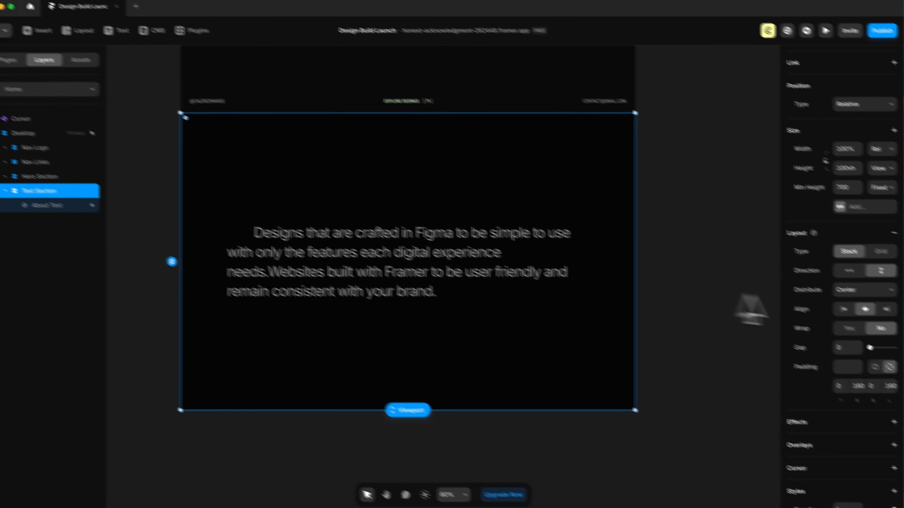
scroll(808, 295, down, 8)
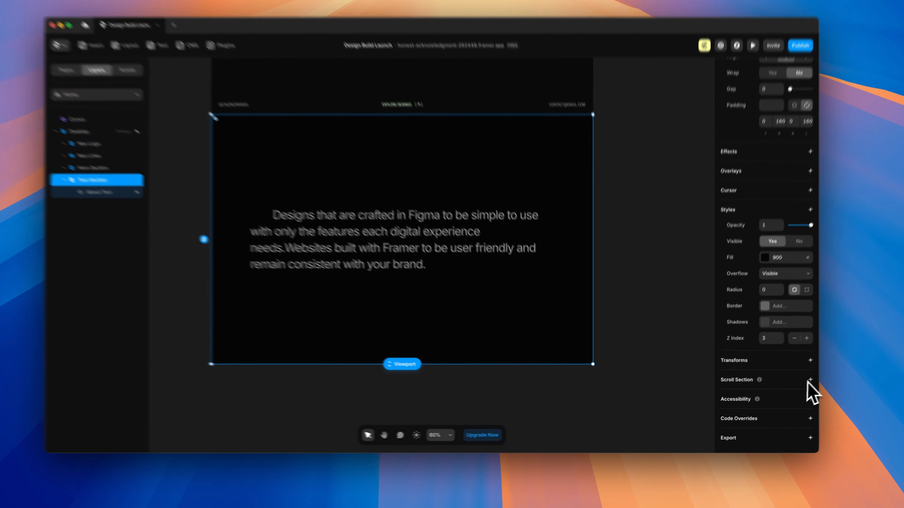
click(798, 385)
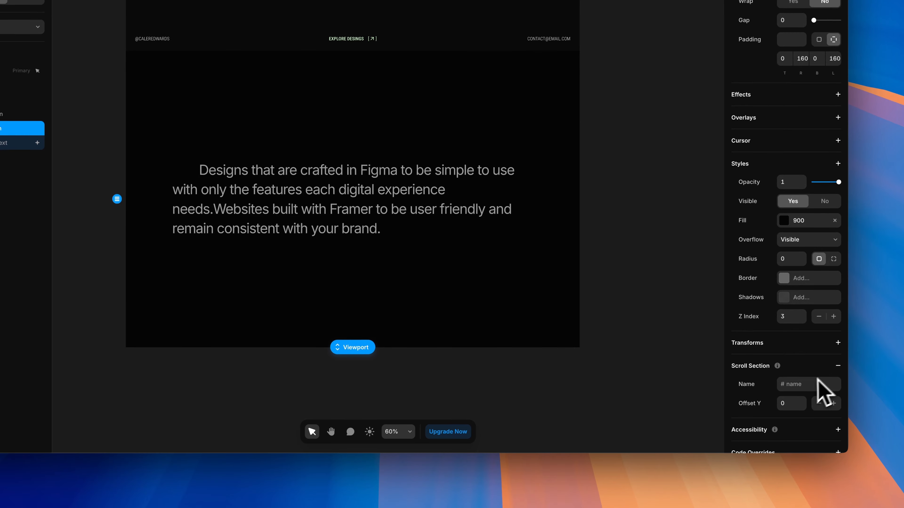
click(771, 400)
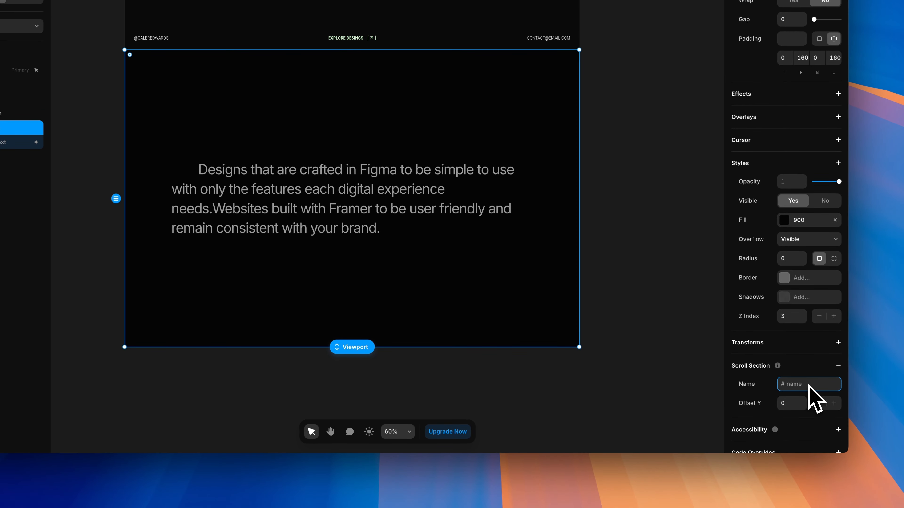
text(textsection)
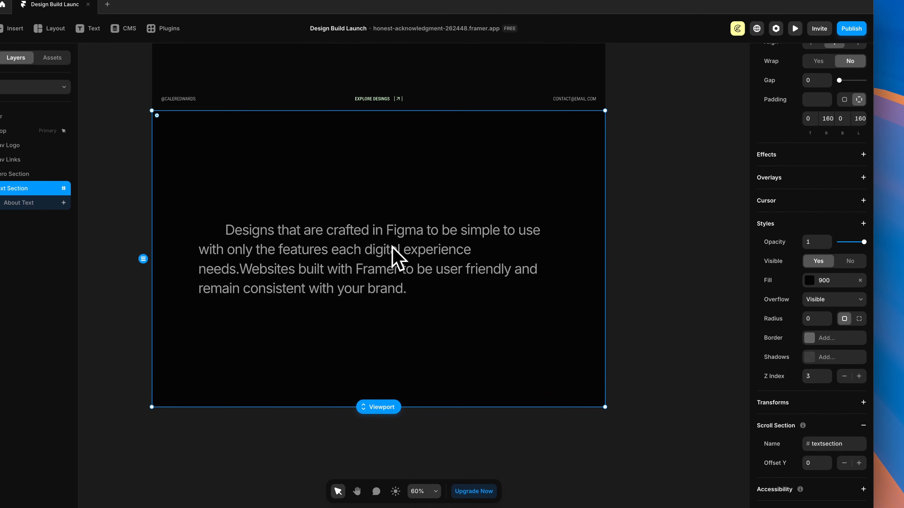
Set the first section of the About Text instance's Scroll Variant effect to #textsection
click(435, 250)
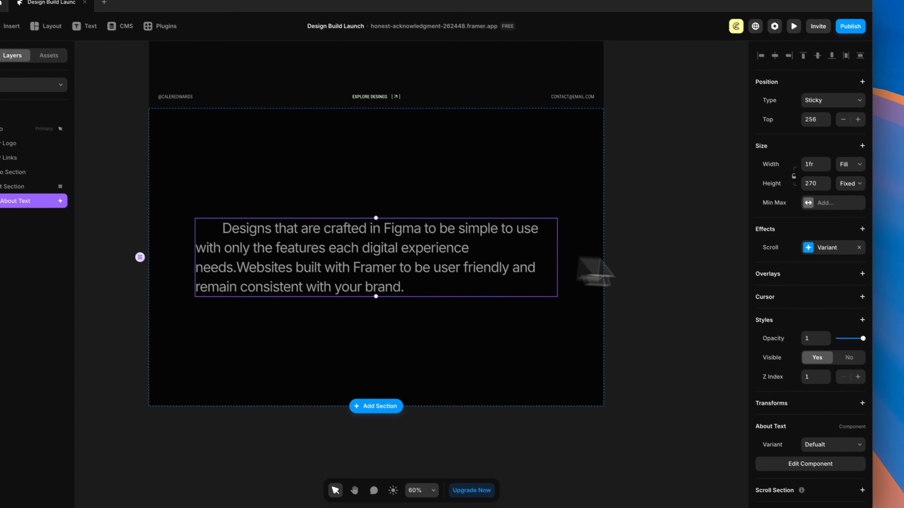
click(829, 249)
click(707, 334)
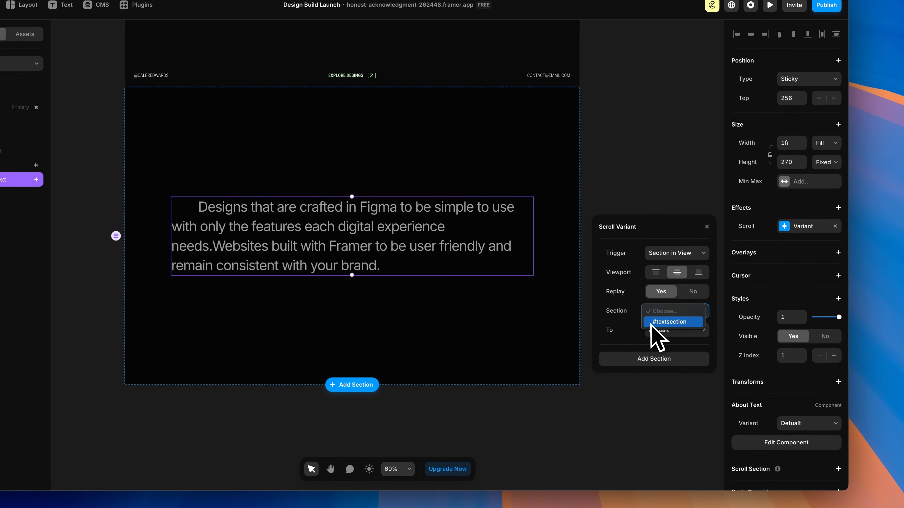
click(673, 323)
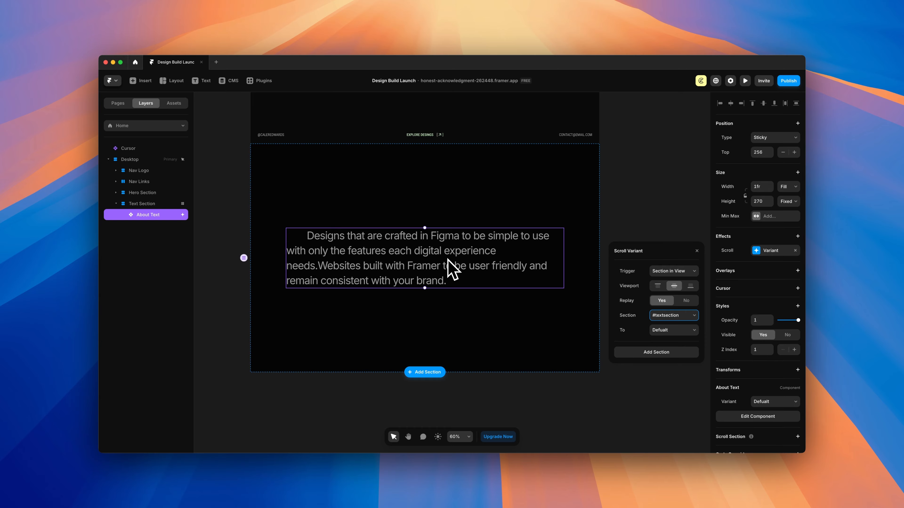
Draw a frame about 959 by 88 px inside the Text Section and place it below the About Text paragraph
scroll(448, 269, down, 1)
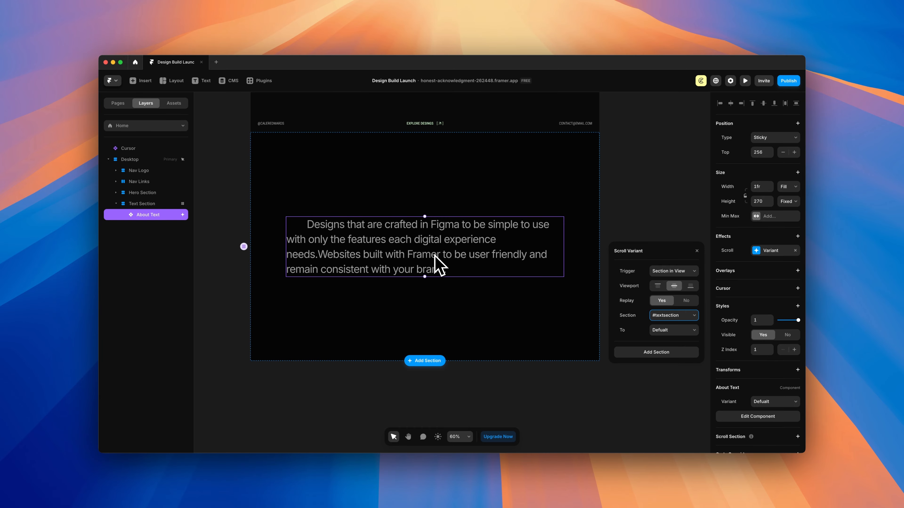
key(f)
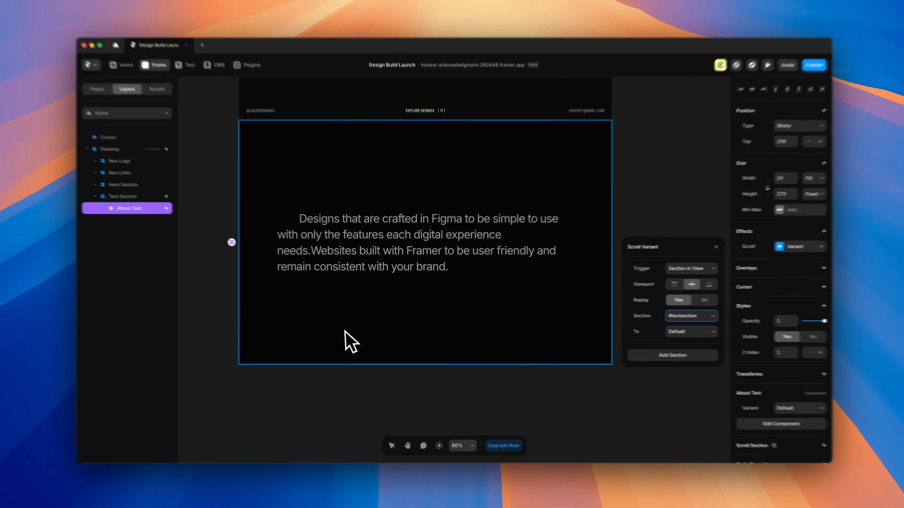
drag(317, 322, 567, 356)
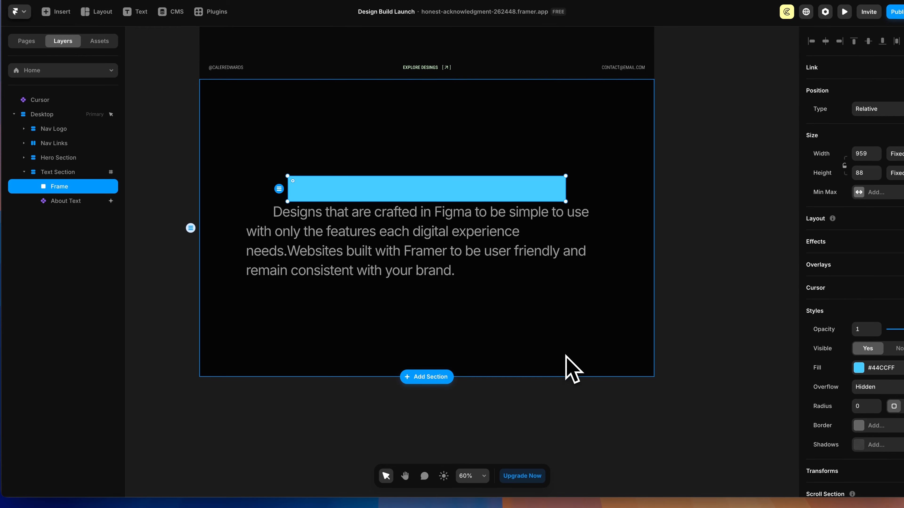
drag(432, 189, 432, 303)
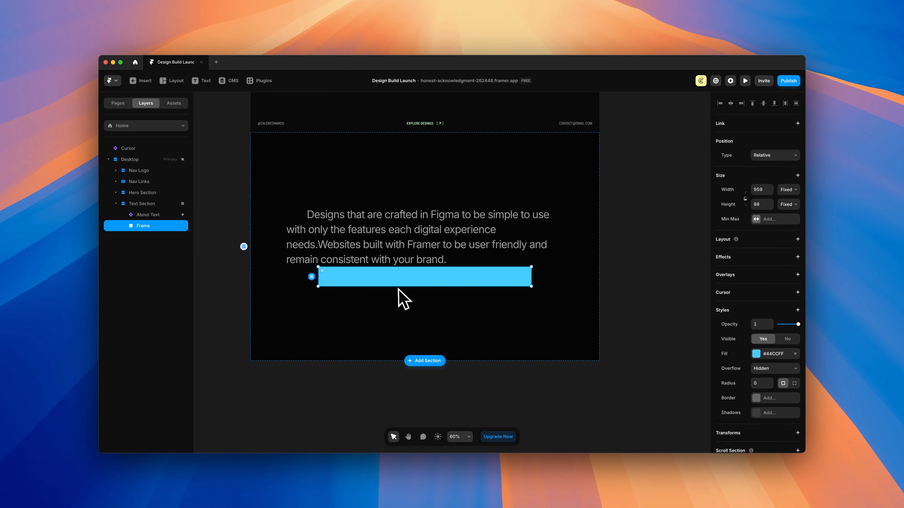
Size the new frame to Fill width and 700 px height, and make it invisible with no fill and 0 opacity
click(789, 189)
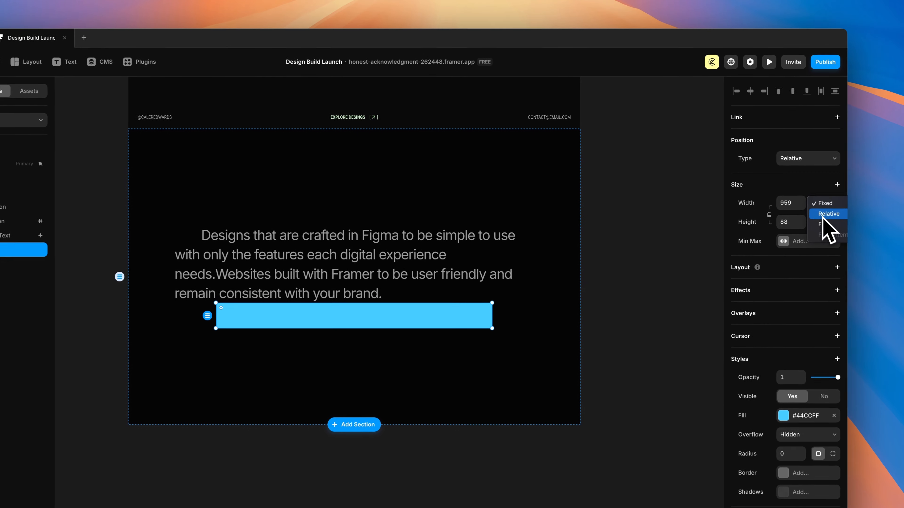
click(790, 210)
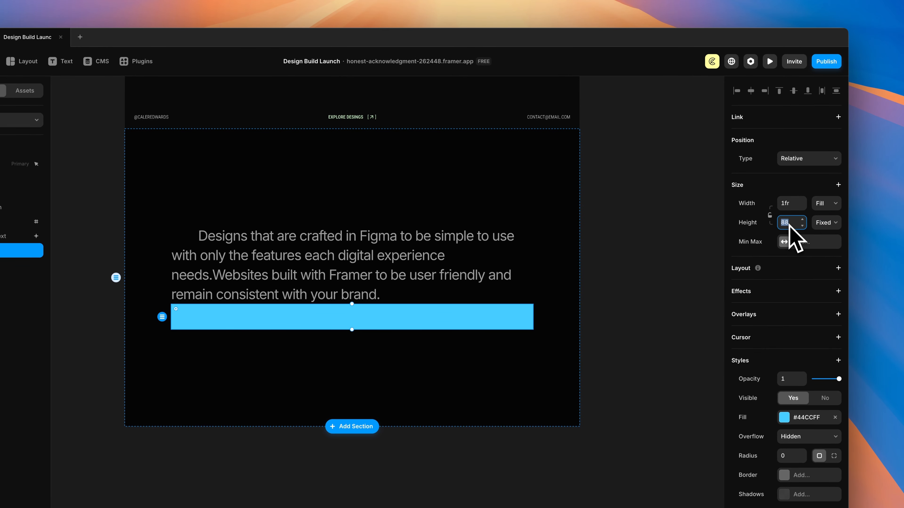
text(700)
key(Return)
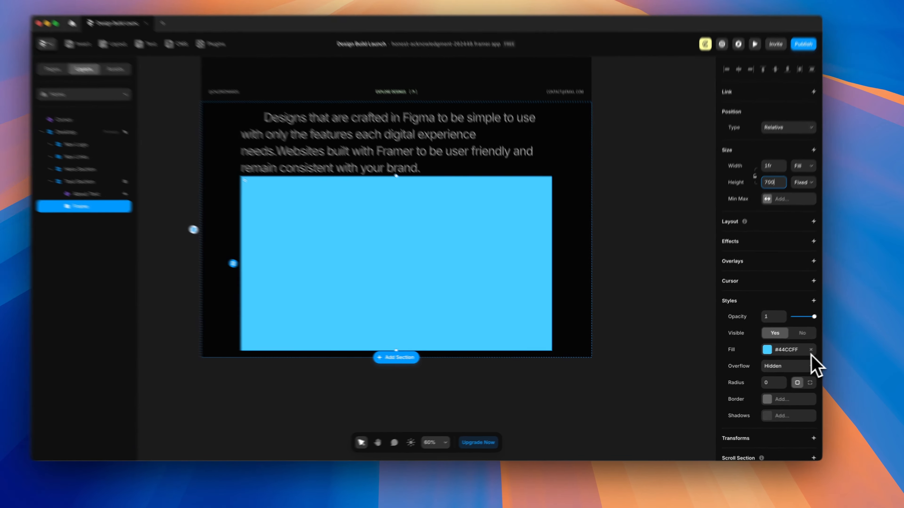
click(795, 353)
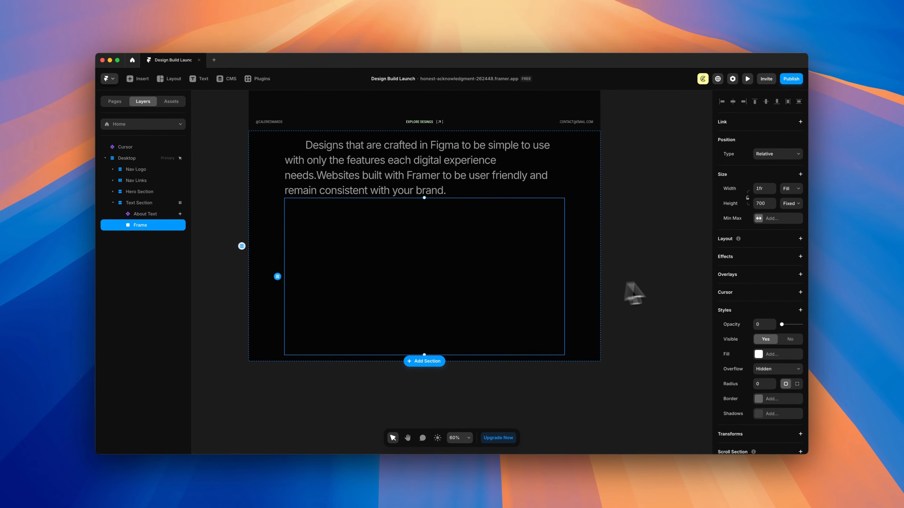
Add a scroll section named "textchangeone" to the invisible frame
scroll(872, 249, down, 3)
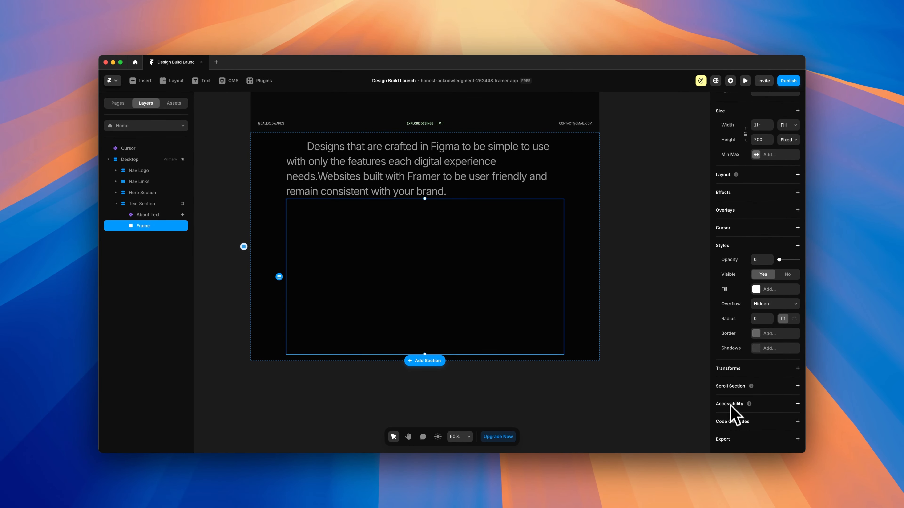
click(798, 386)
click(772, 400)
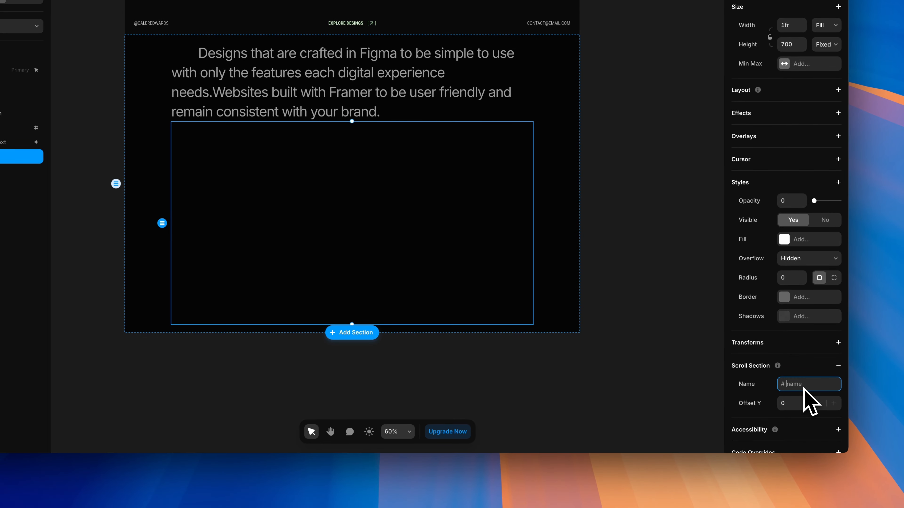
text(textchangeone)
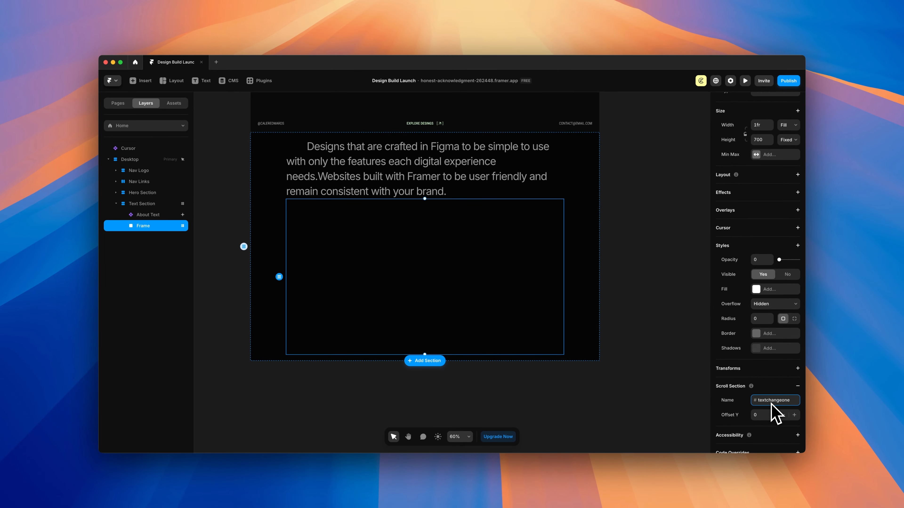
Duplicate the invisible frame and rename the copy's scroll section as "textchangetwo"
click(488, 312)
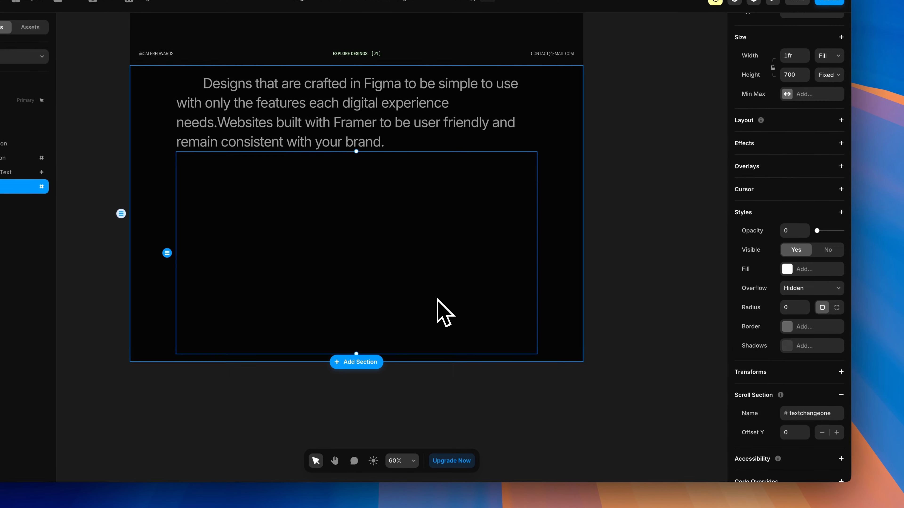
key(super+d)
click(437, 302)
click(835, 372)
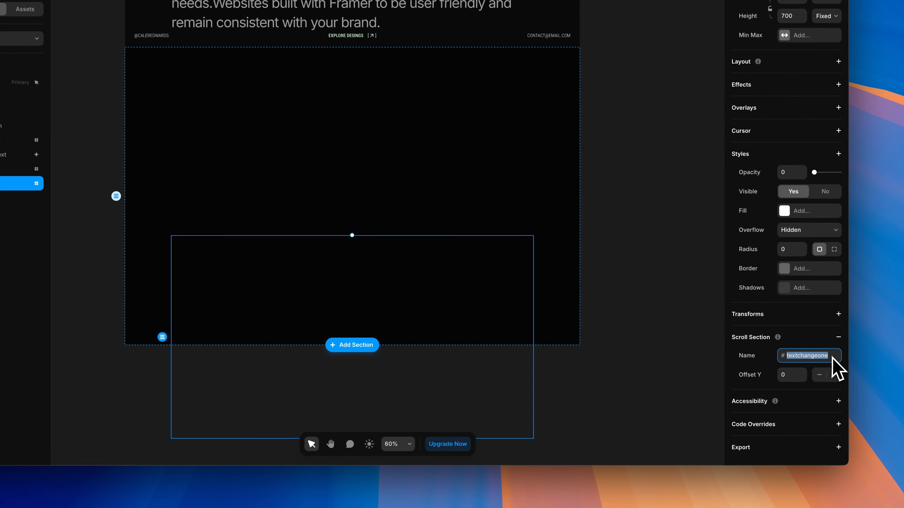
key(BackSpace)
key(BackSpace)
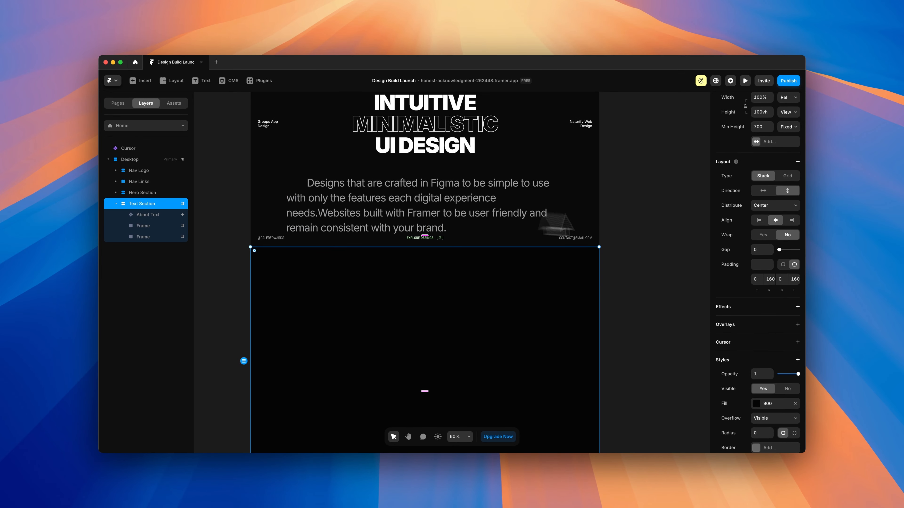
Set the Text Section's height to Fit Content and its top padding to 256
scroll(760, 247, up, 5)
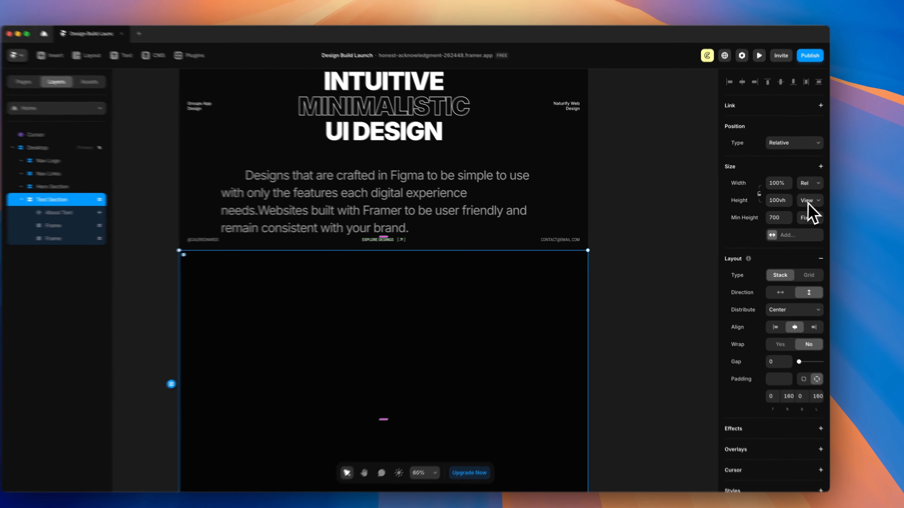
click(789, 203)
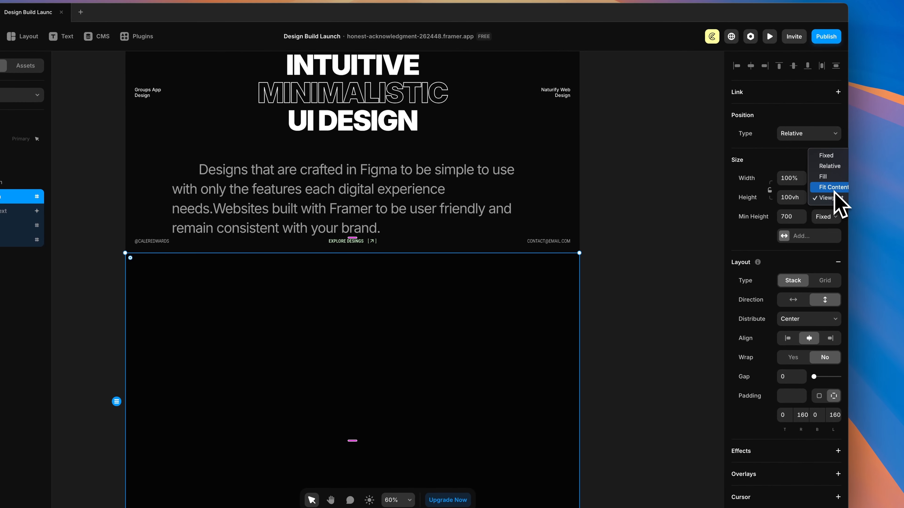
click(790, 202)
scroll(500, 298, down, 5)
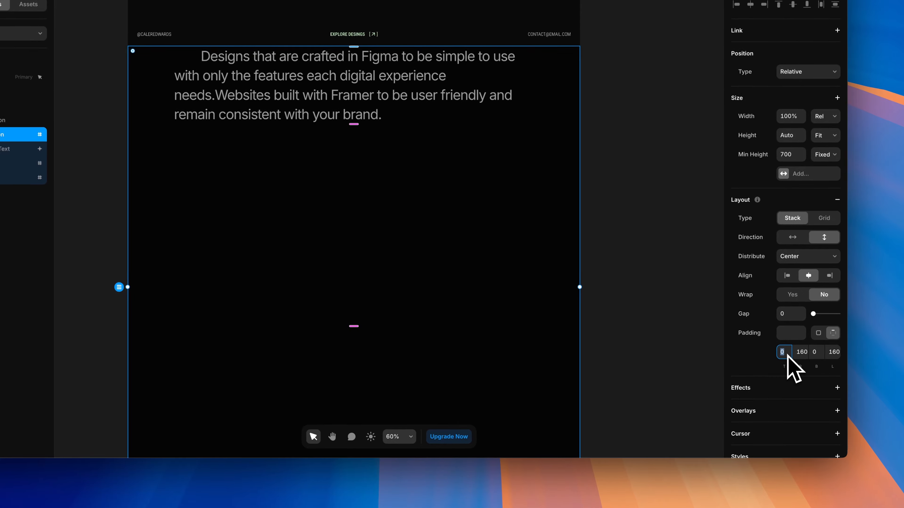
click(757, 371)
text(256)
key(Return)
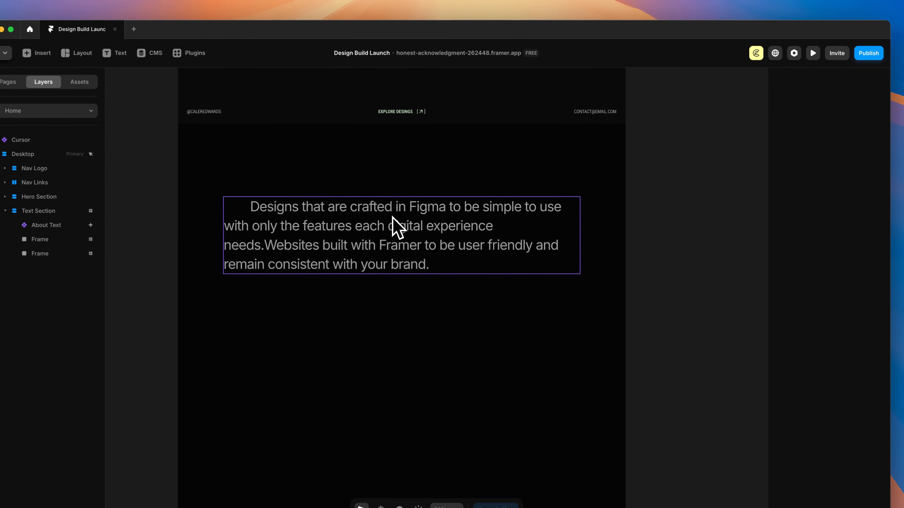
Add a second section to About Text's Scroll Variant effect that switches to First Highlight at #textchangeone
click(414, 206)
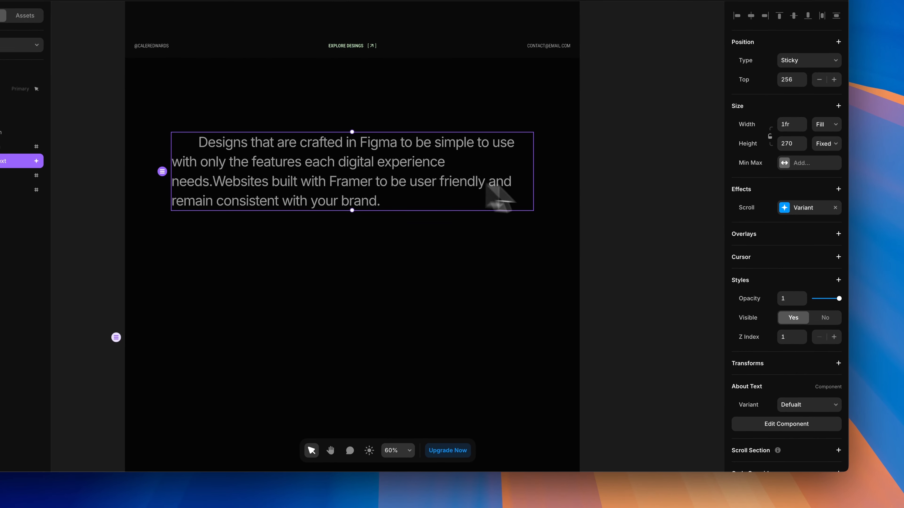
click(786, 209)
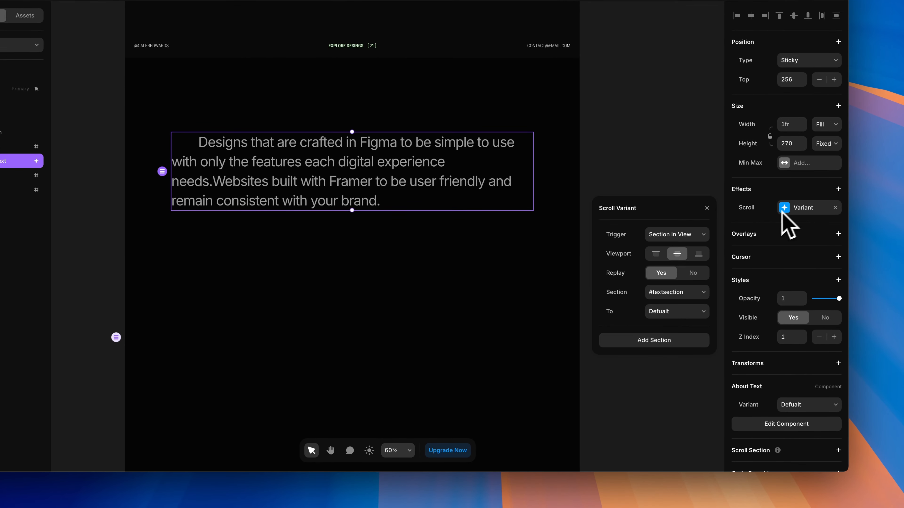
click(653, 342)
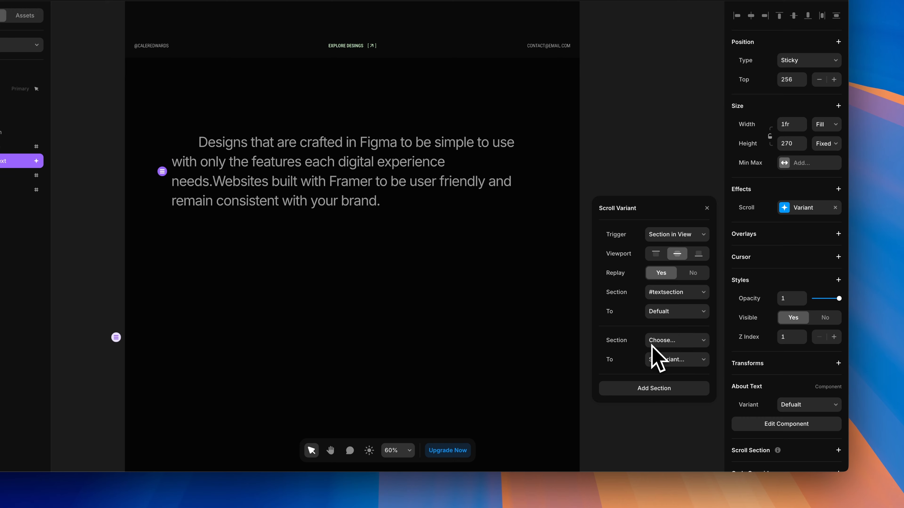
click(657, 340)
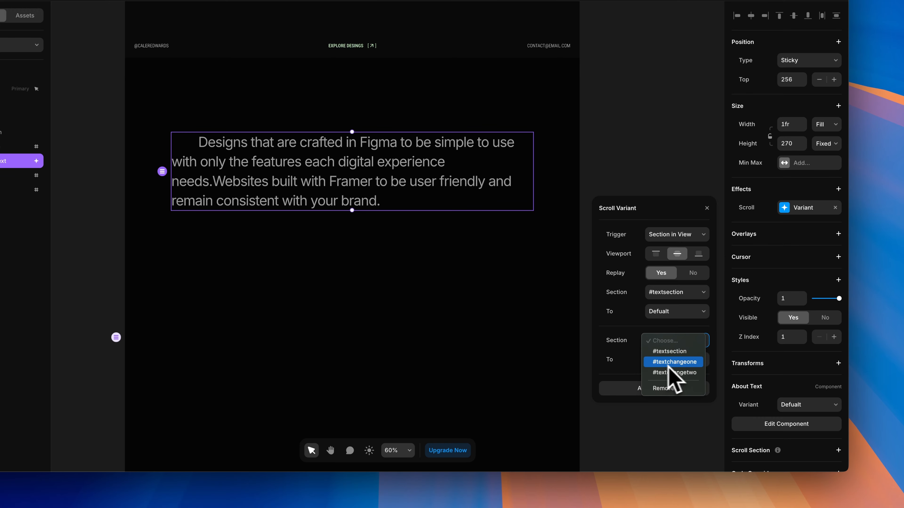
click(685, 362)
click(663, 360)
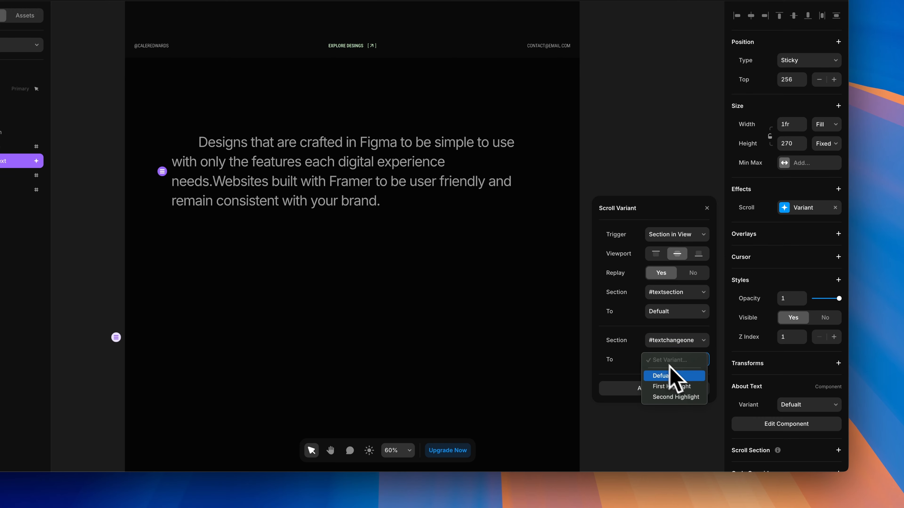
click(673, 386)
Add a third section to the Scroll Variant effect that switches to Second Highlight at #textchangetwo
click(665, 388)
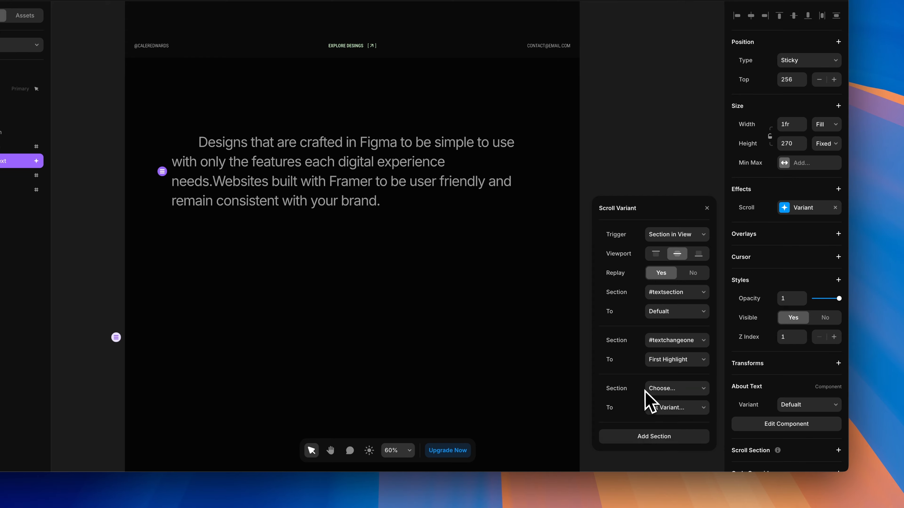
click(650, 391)
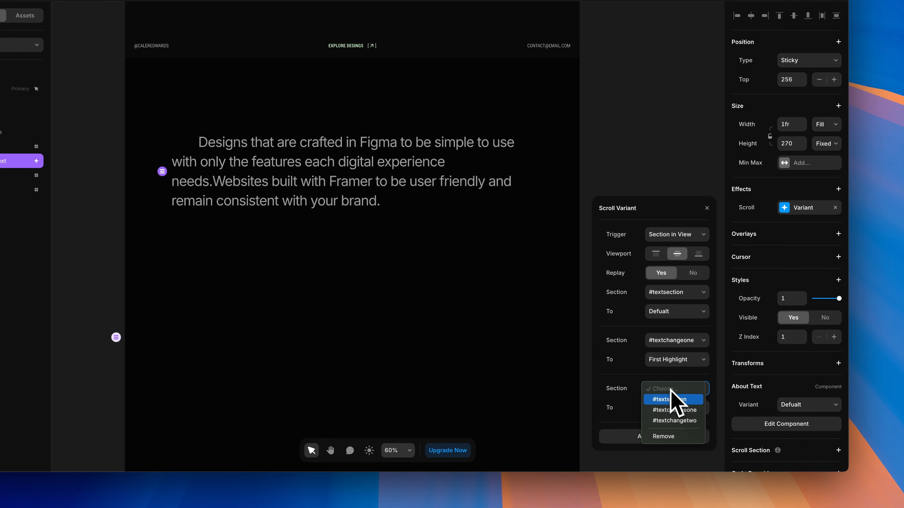
click(674, 420)
click(675, 407)
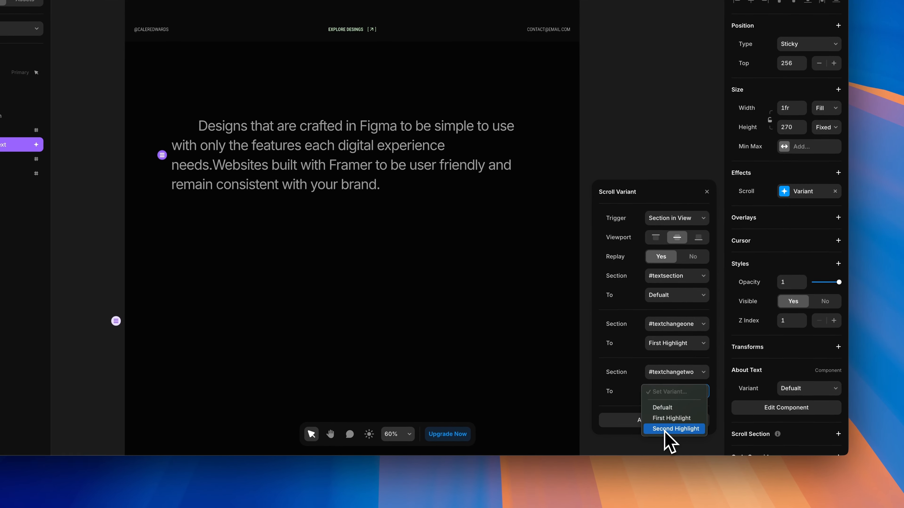
click(665, 429)
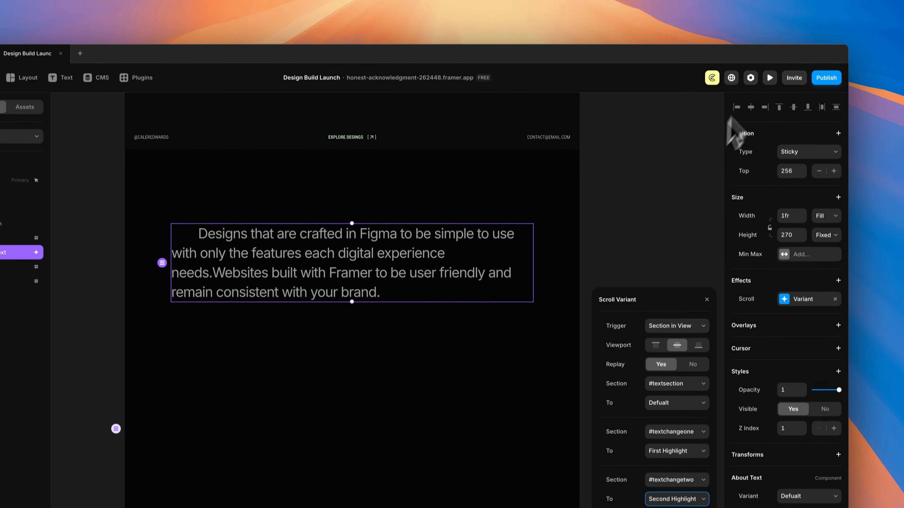
Preview the page and scroll through the text section to check its highlight changes
click(770, 84)
scroll(594, 227, down, 10)
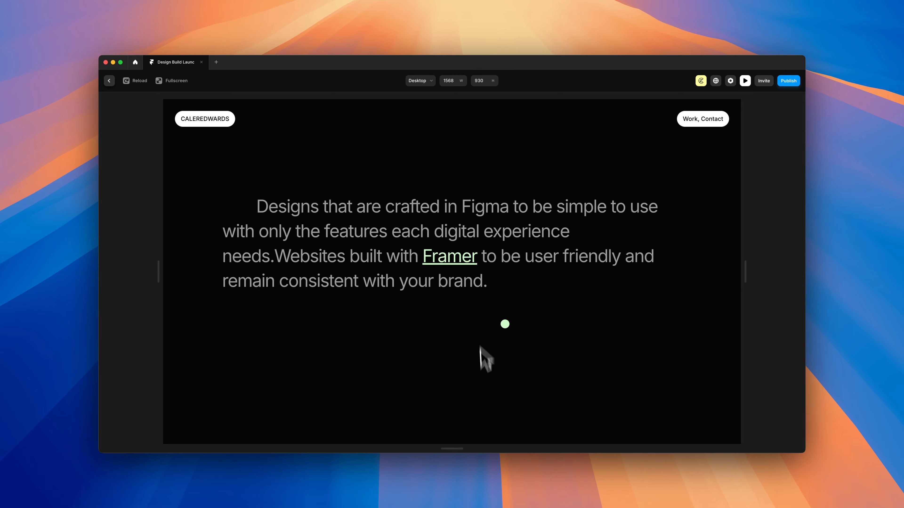
key(Escape)
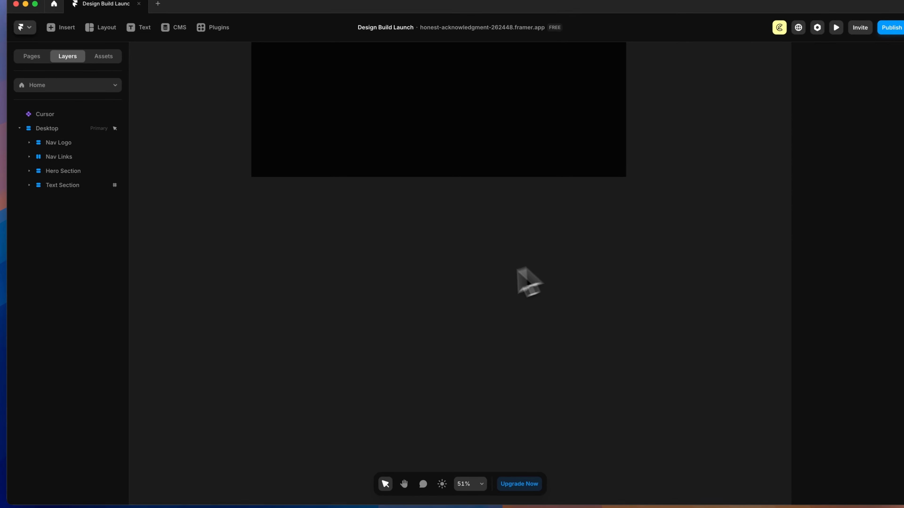
Draw a frame below the page, rename it "Video Section", and place it inside Desktop beneath Text Section
mouse_move(238, 198)
mouse_down()
mouse_move(341, 264)
mouse_move(617, 389)
mouse_up()
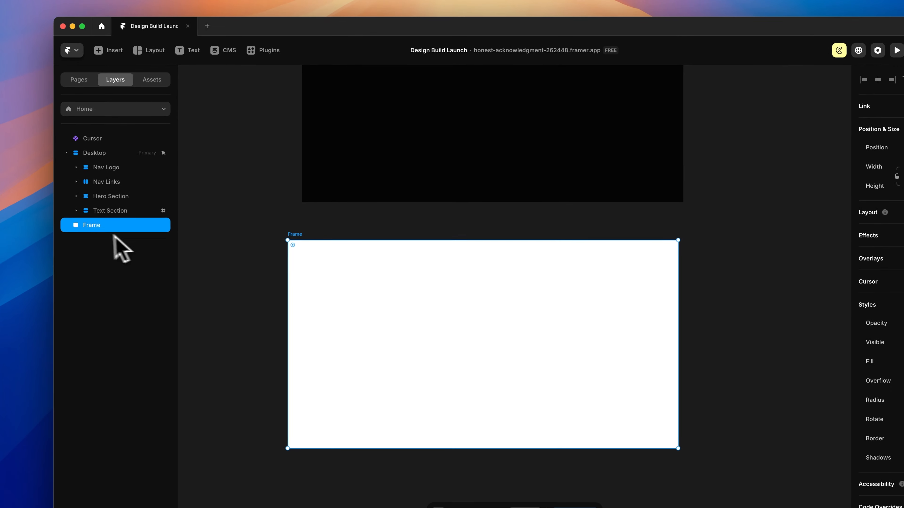
double_click(92, 227)
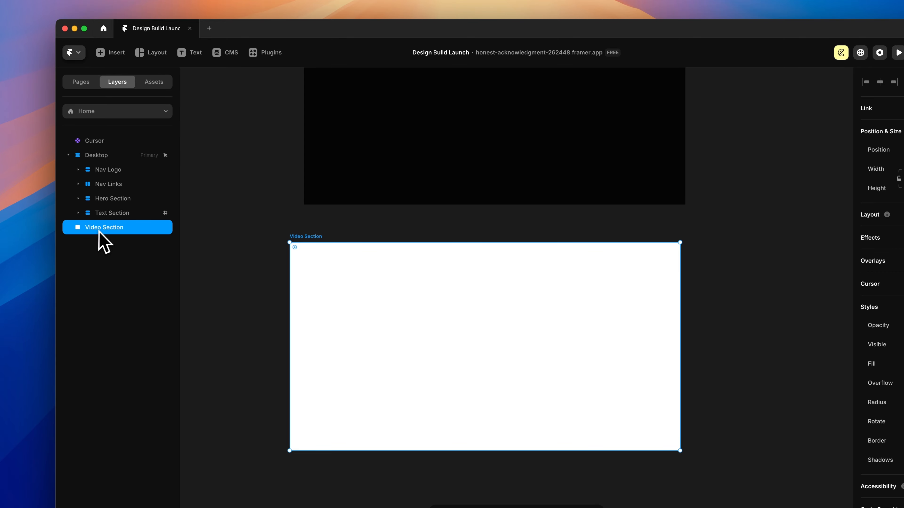
drag(99, 231, 108, 210)
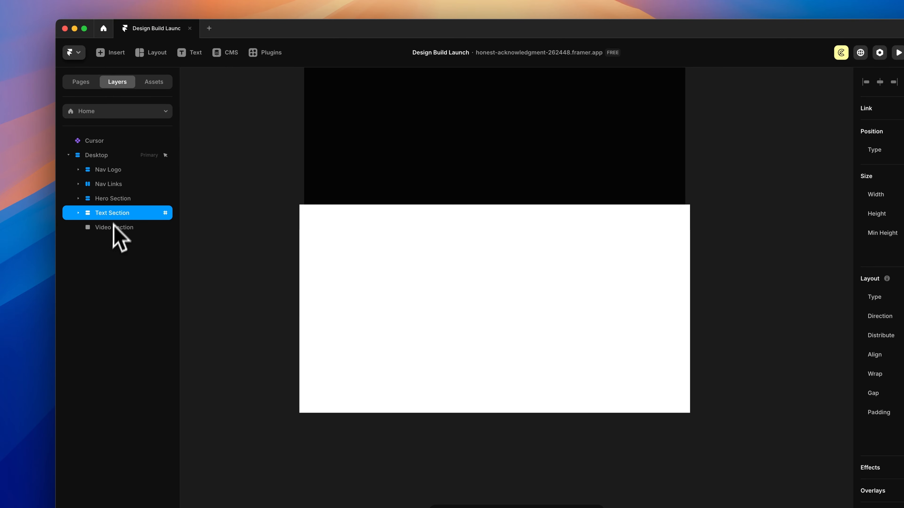
Set the Video Section's width to Fill and its height to 100vh
click(106, 229)
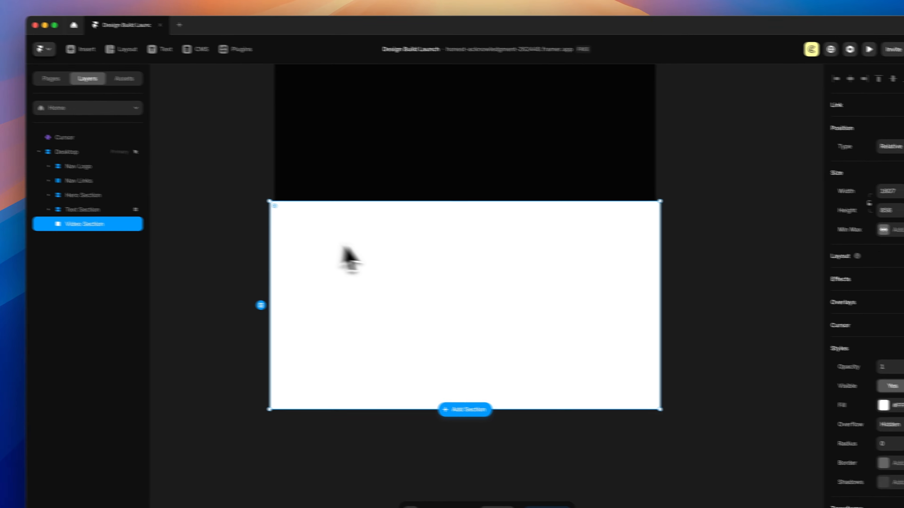
click(825, 197)
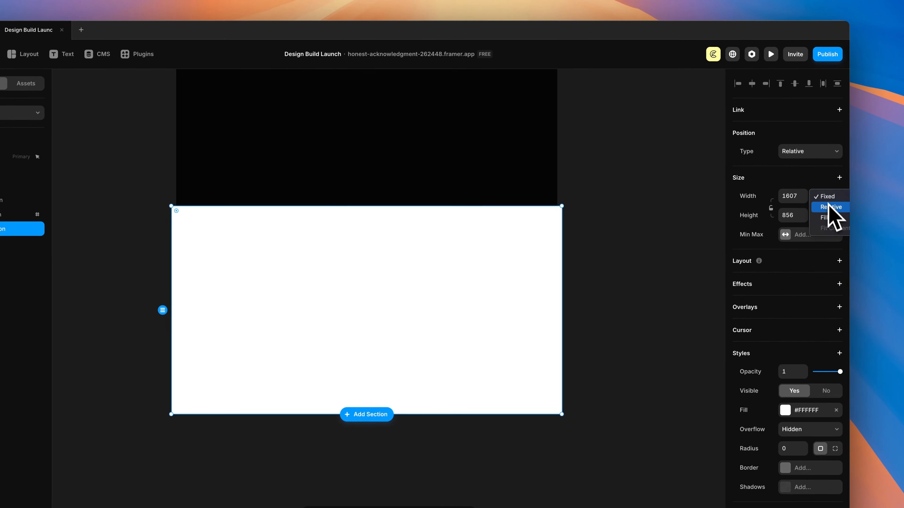
click(826, 218)
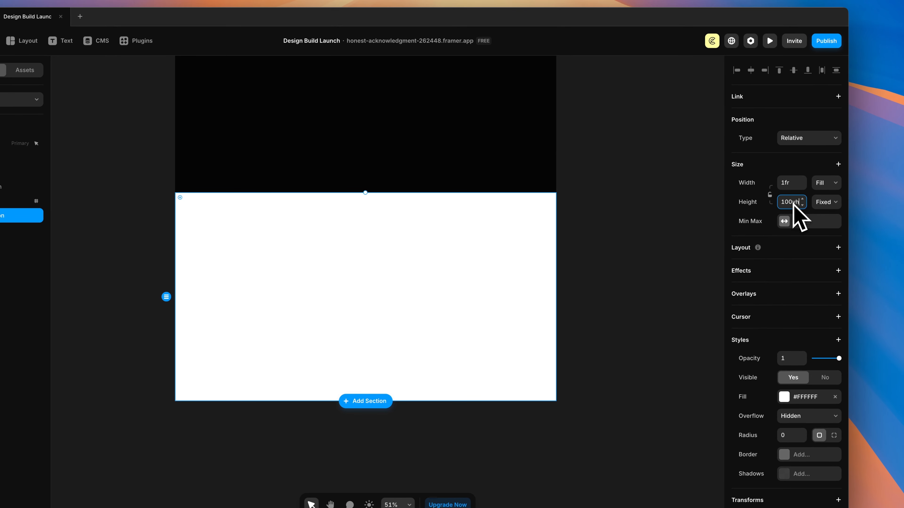
key(Return)
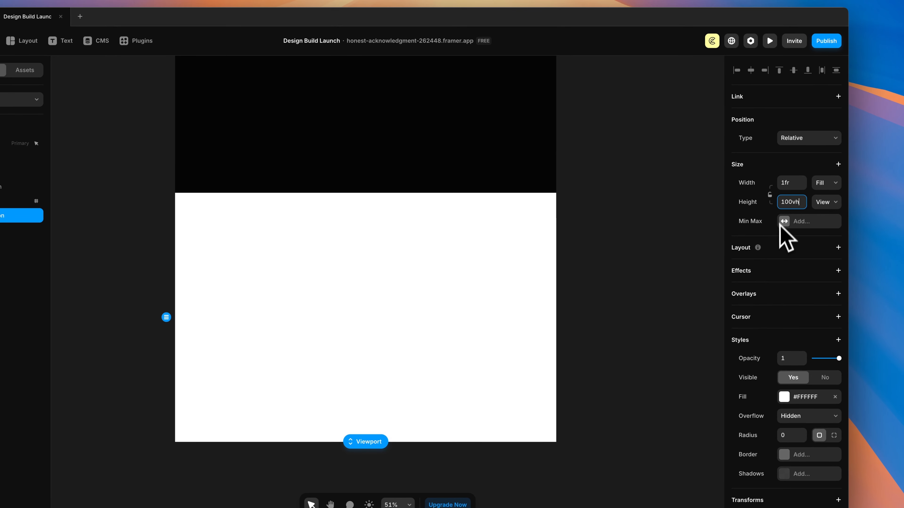
Give the Video Section a minimum height of 700 and a vertical, centered stack layout with a gap of 0
click(785, 222)
click(787, 274)
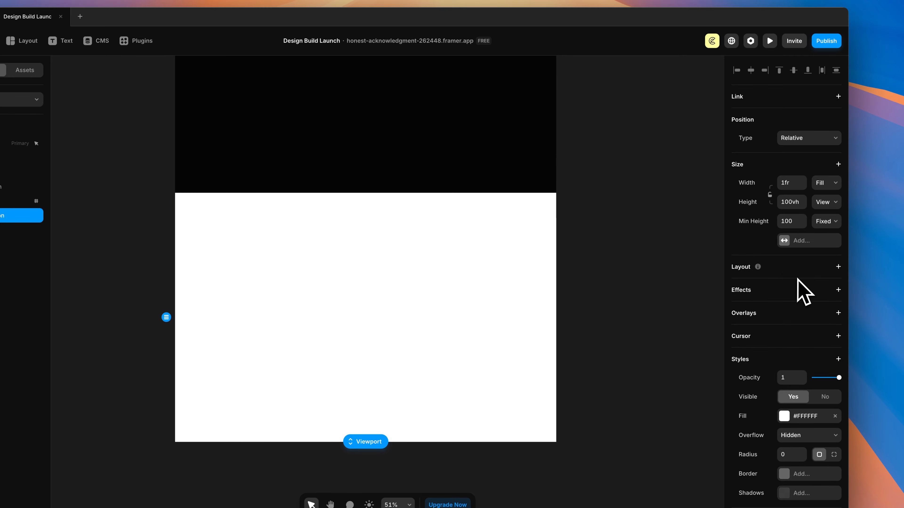
text(700)
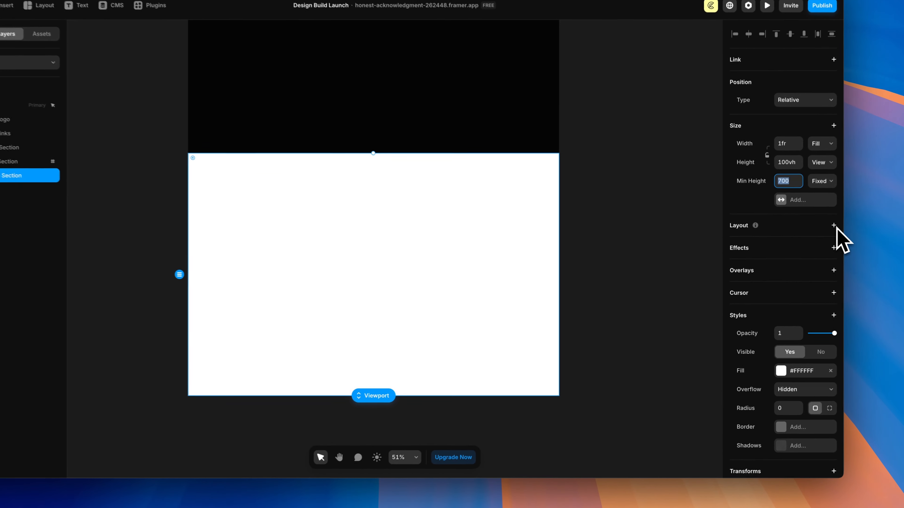
click(798, 253)
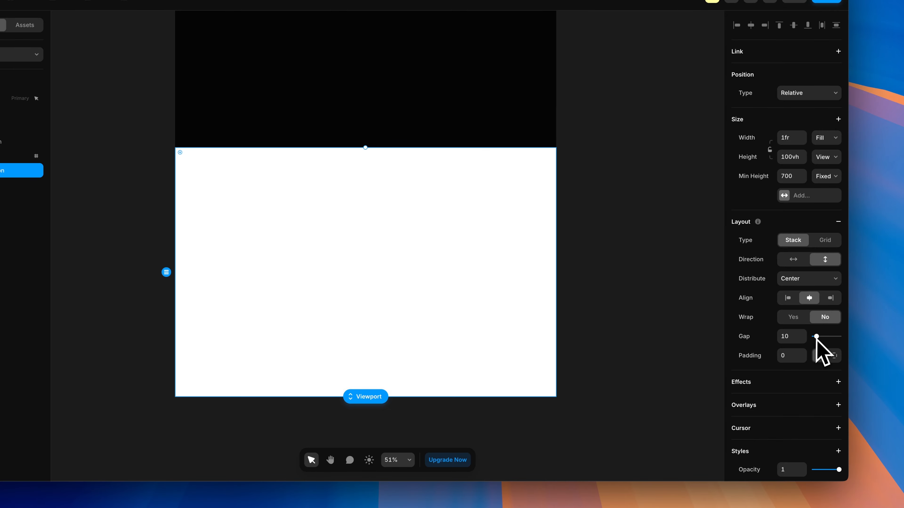
drag(817, 336, 798, 338)
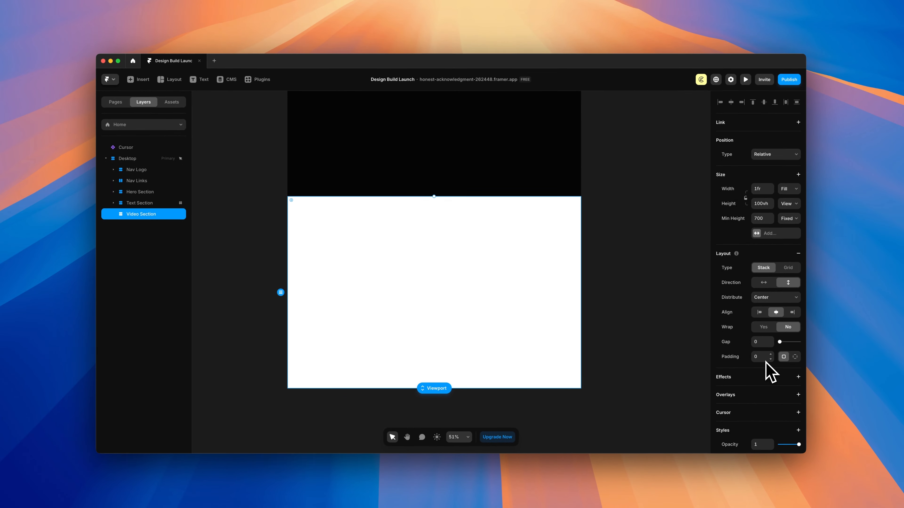
Insert a Video component inside the Video Section and remove the section's white fill
click(136, 83)
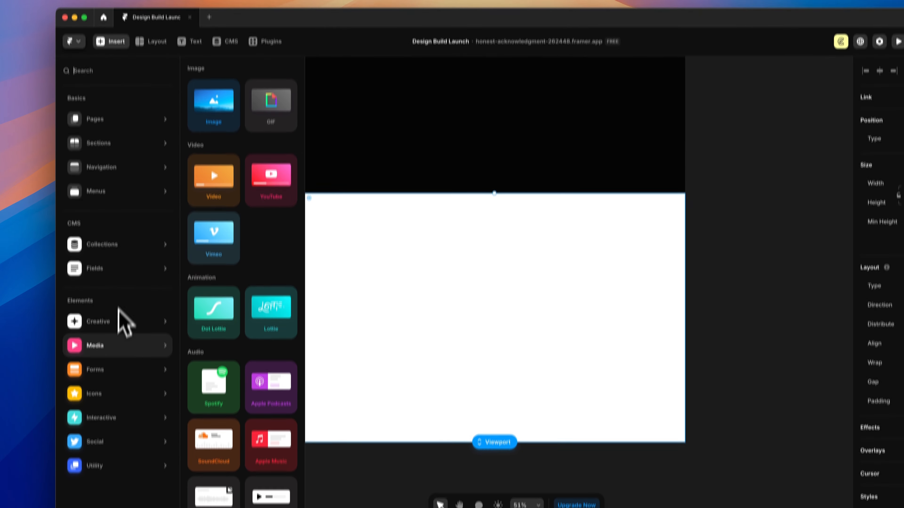
mouse_move(105, 330)
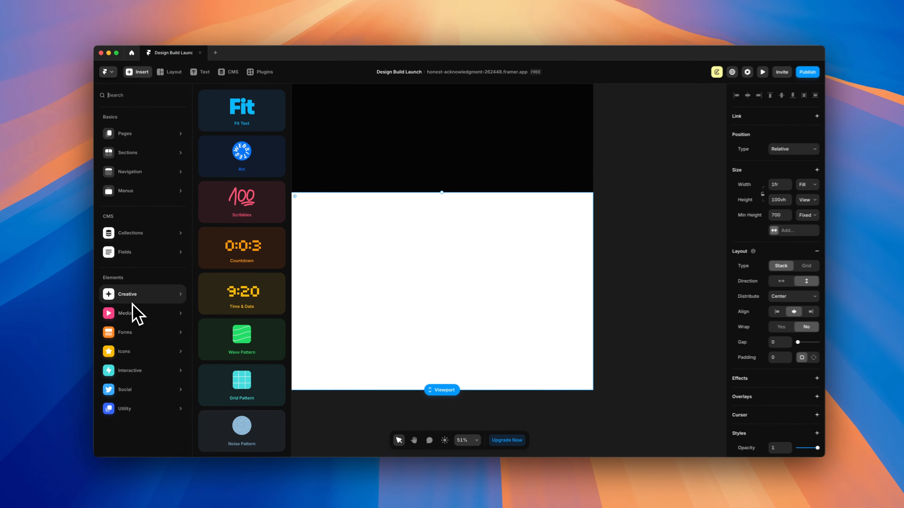
mouse_move(133, 347)
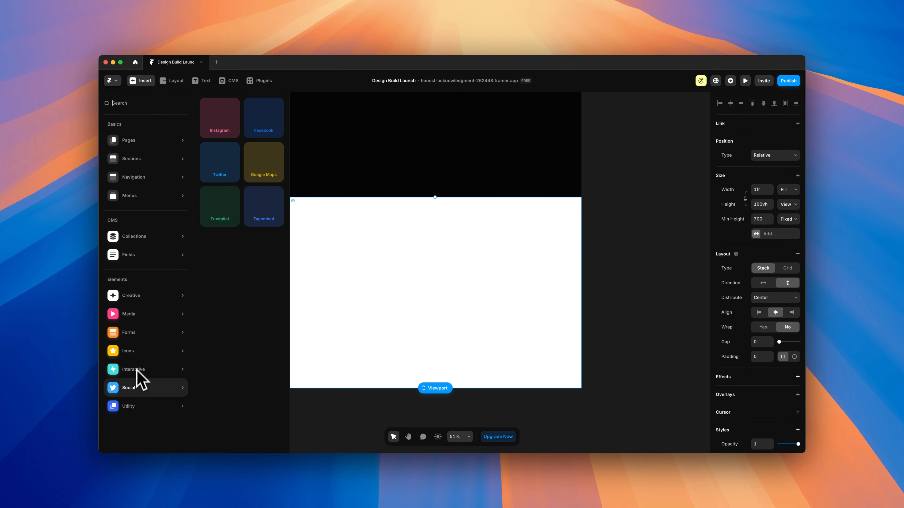
mouse_move(129, 319)
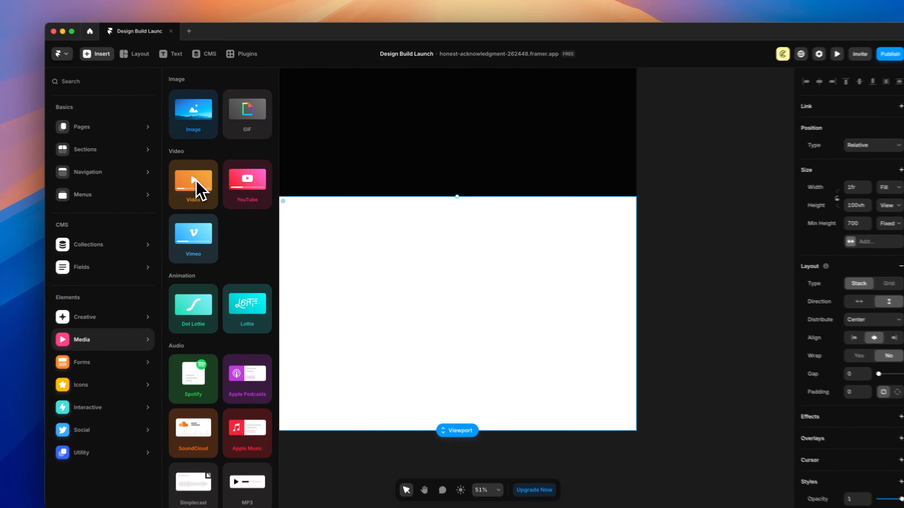
click(222, 182)
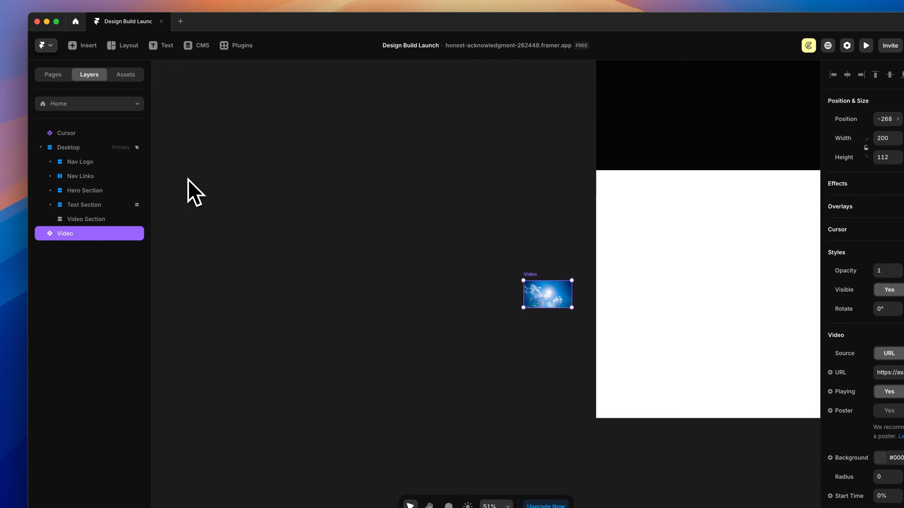
drag(488, 275, 685, 251)
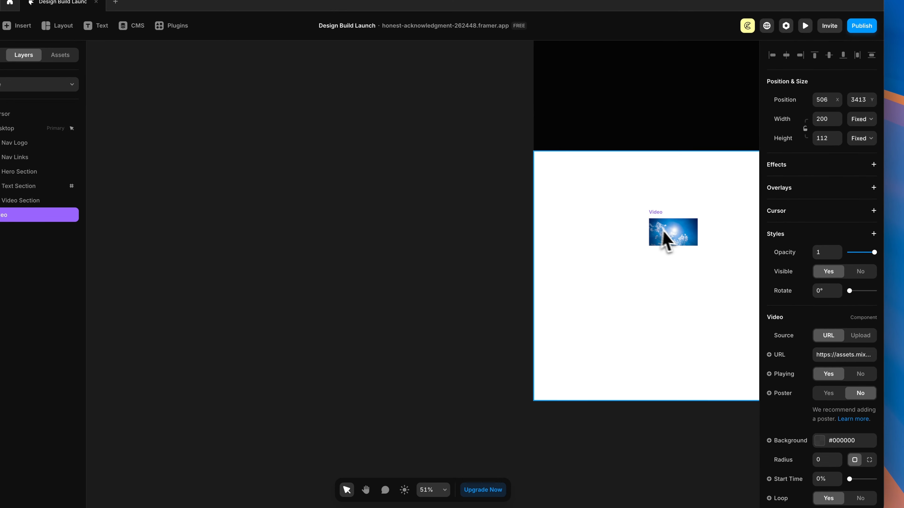
scroll(675, 251, right, 7)
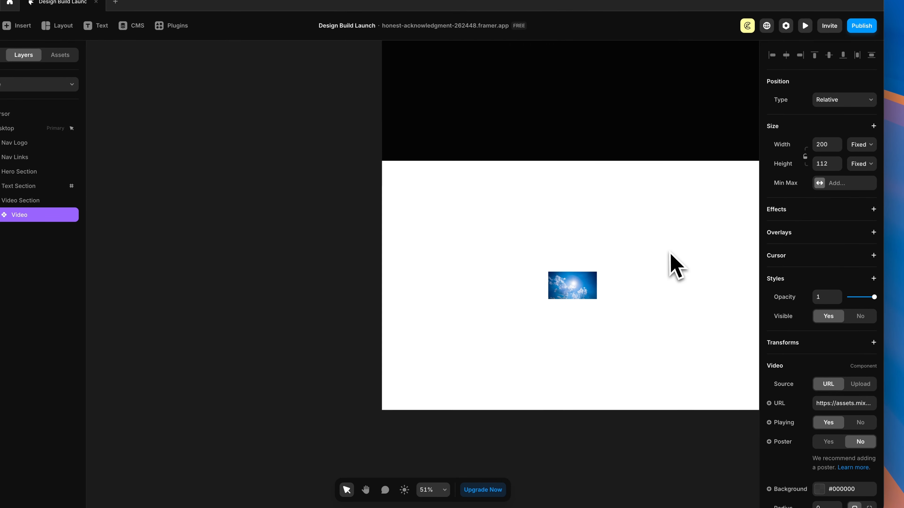
scroll(522, 251, up, 3)
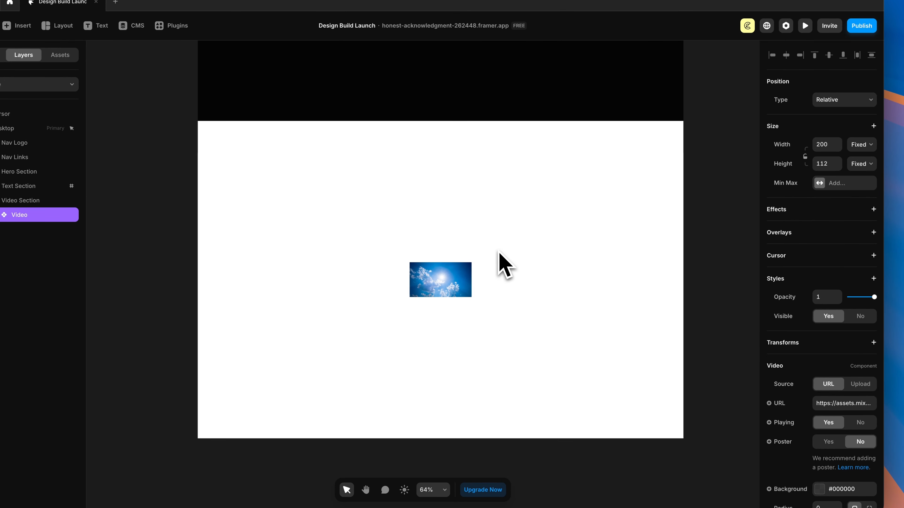
click(505, 260)
click(836, 271)
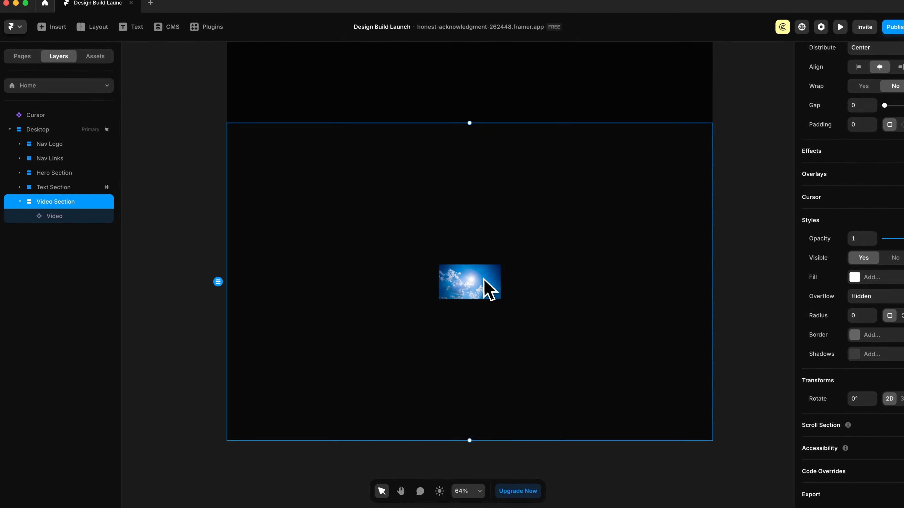
Wrap the Video component in a new frame and rename that frame "Video Frame"
click(84, 218)
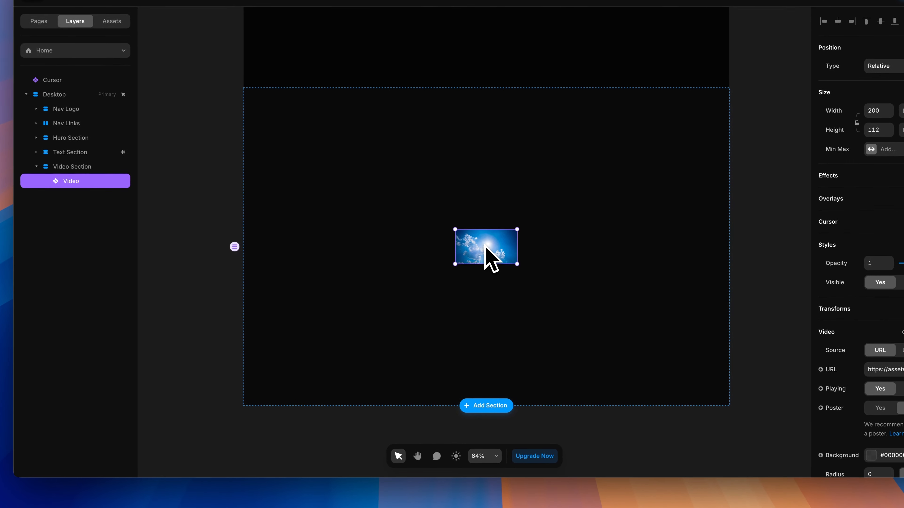
right_click(494, 263)
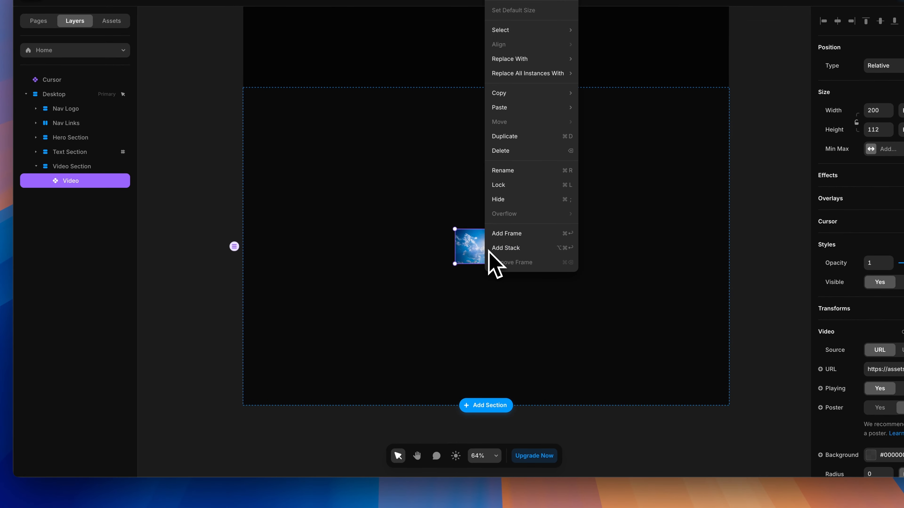
click(506, 234)
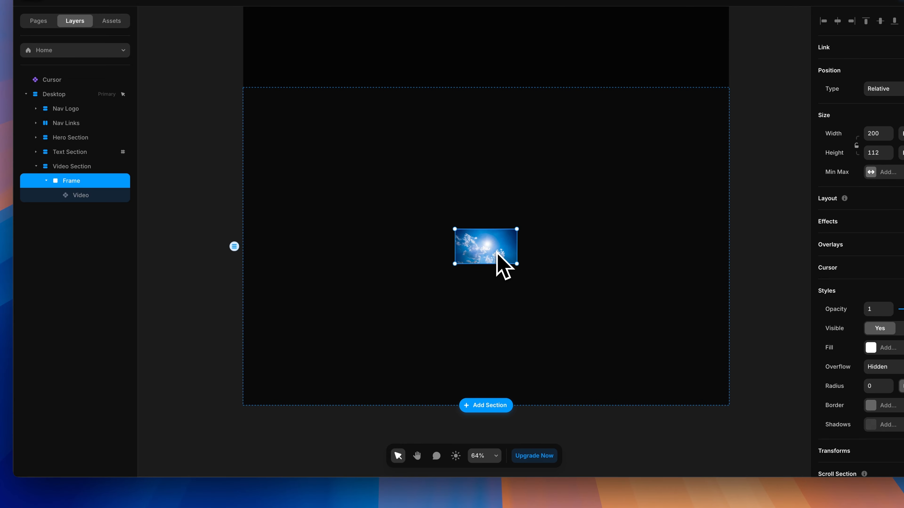
double_click(72, 182)
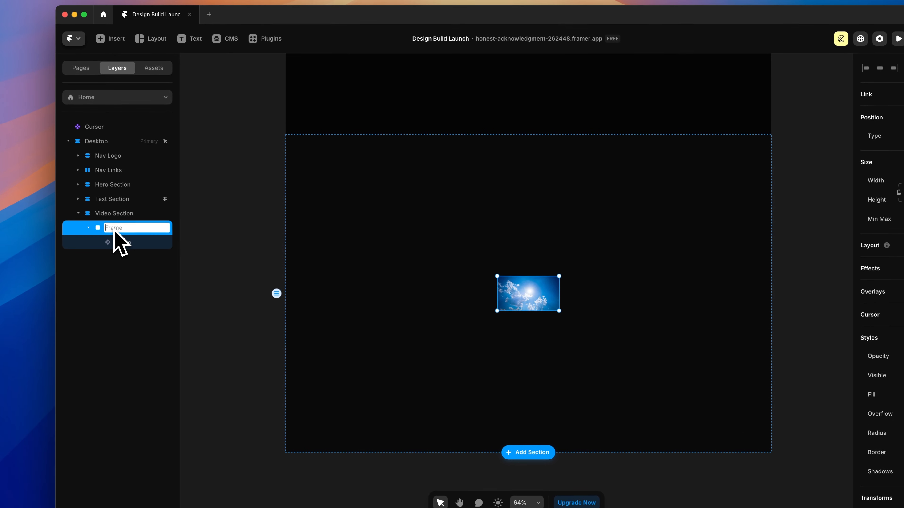
text(Video Frame)
key(Return)
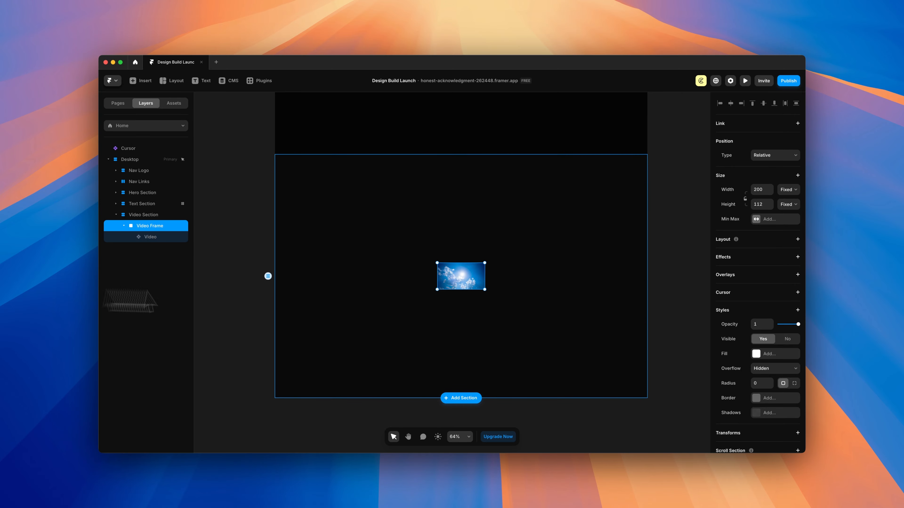
Set the Video Frame's width to Fill and its height to 100vh
click(789, 189)
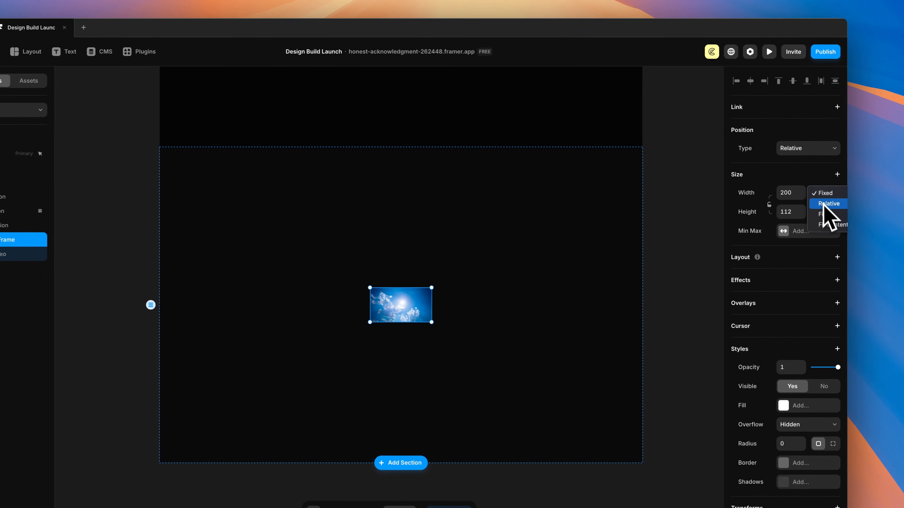
click(824, 213)
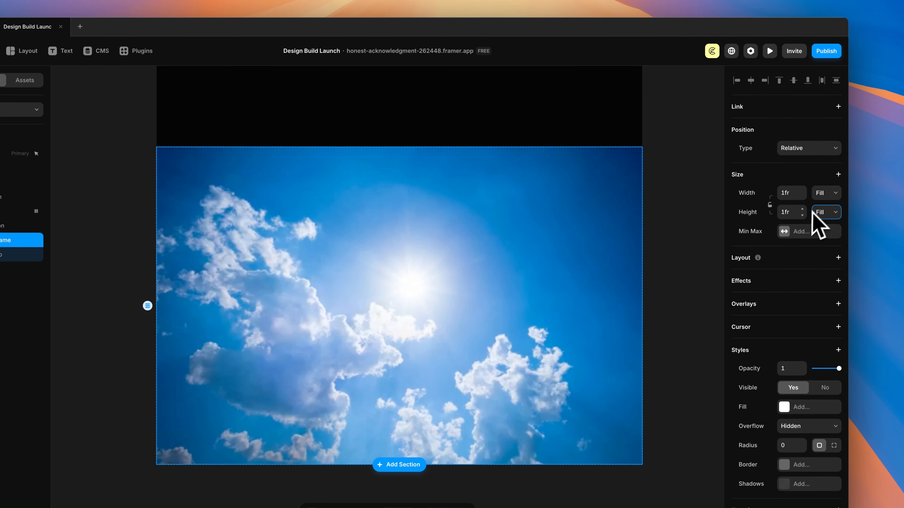
click(793, 214)
text(100vh)
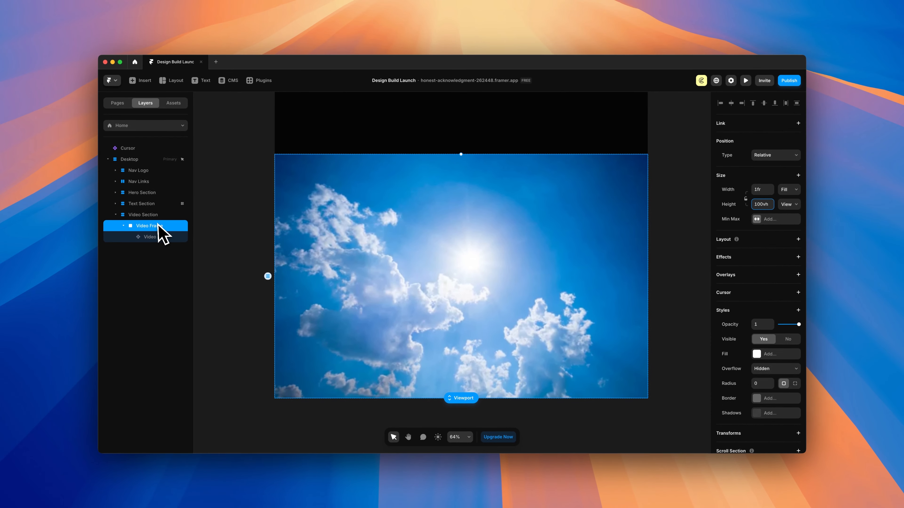
Give the Video component a fixed width and height, unpinned from the edges of the Video Frame
click(157, 236)
click(791, 229)
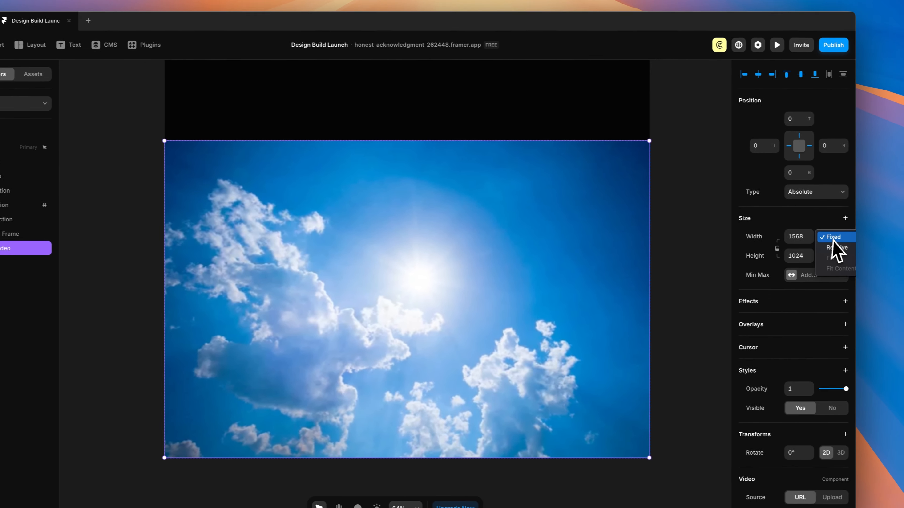
click(835, 247)
click(834, 255)
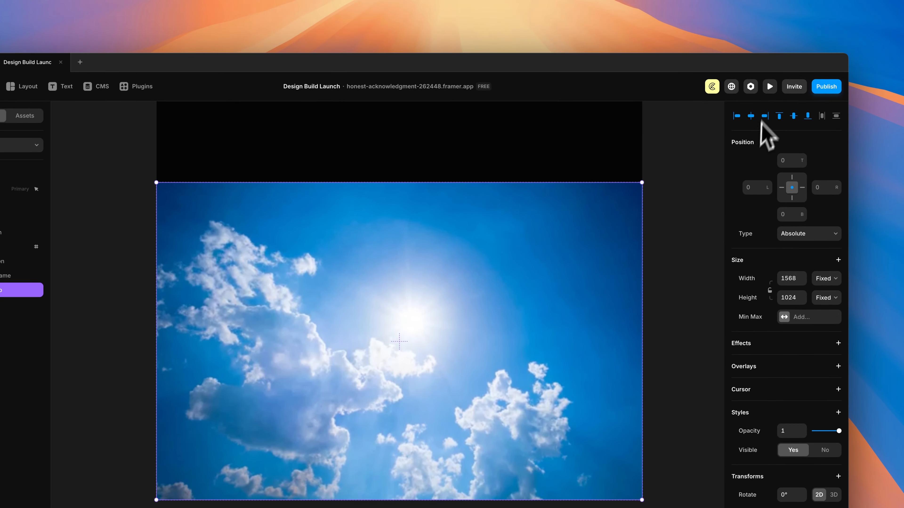
Preview the page and scroll past the text section to check how the video section appears
click(770, 44)
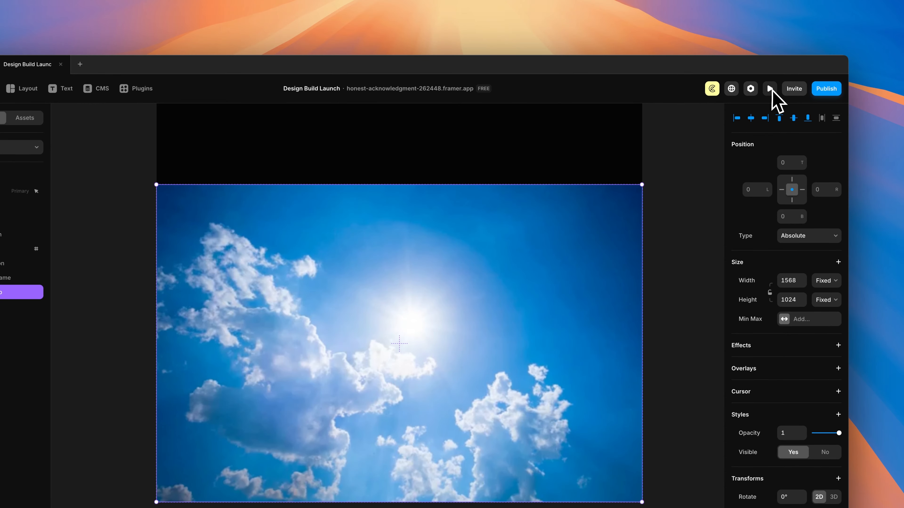
click(770, 88)
scroll(580, 249, down, 10)
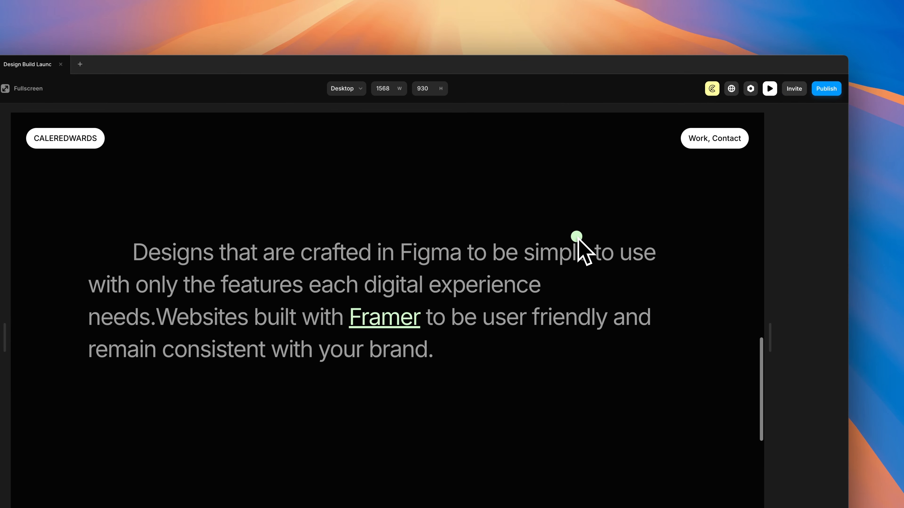
scroll(577, 237, down, 5)
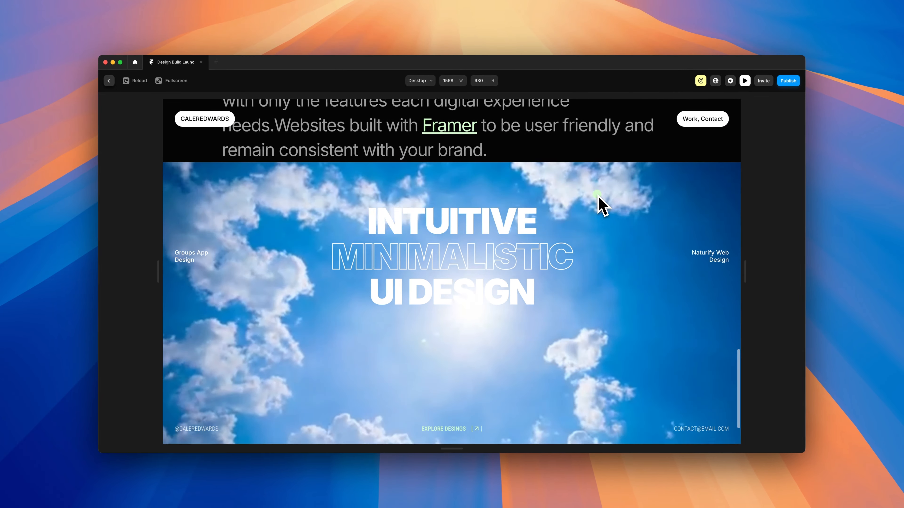
Scroll the preview between the hero, text and video sections to check how the hero overlaps the video, and return to the editor
scroll(510, 387, up, 5)
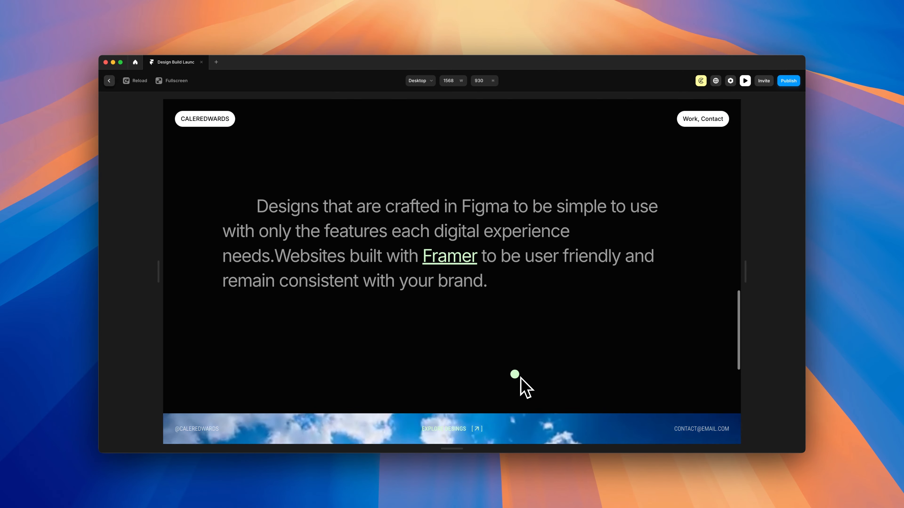
scroll(522, 378, down, 5)
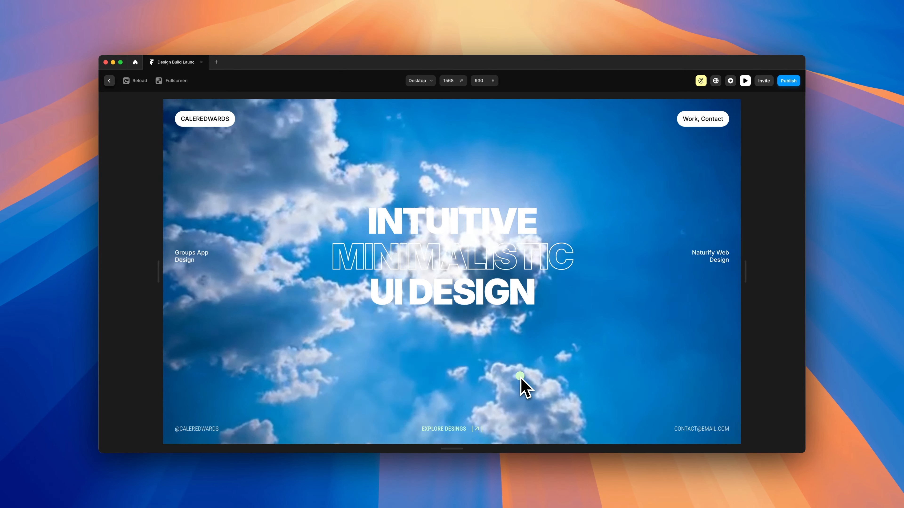
scroll(520, 378, down, 10)
scroll(505, 363, up, 10)
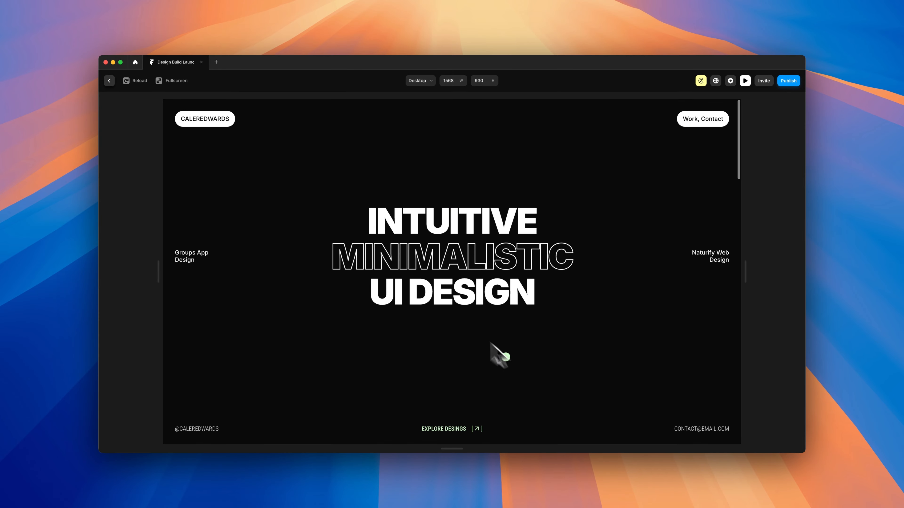
click(109, 81)
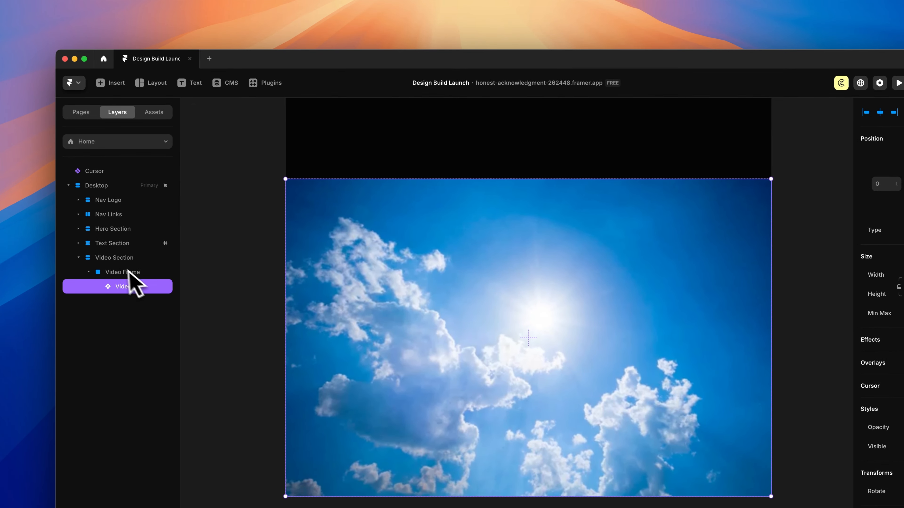
Add a Z Index of 3 to the Video Section
click(116, 257)
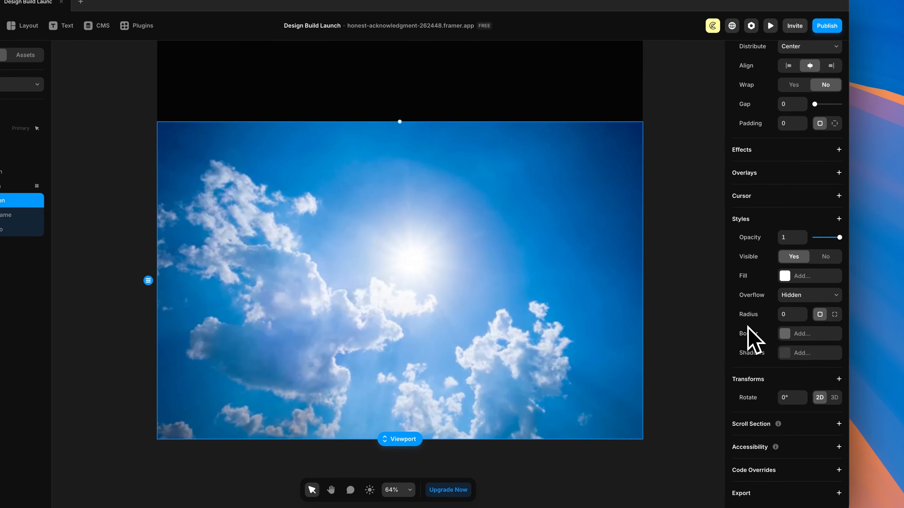
click(839, 218)
click(784, 375)
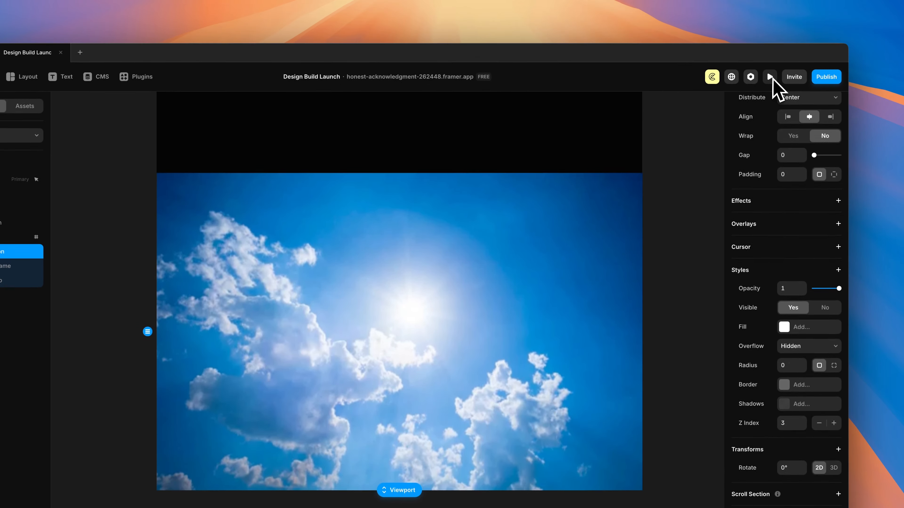
Preview the page and scroll through all sections to check the stacking of the video over the hero
click(770, 26)
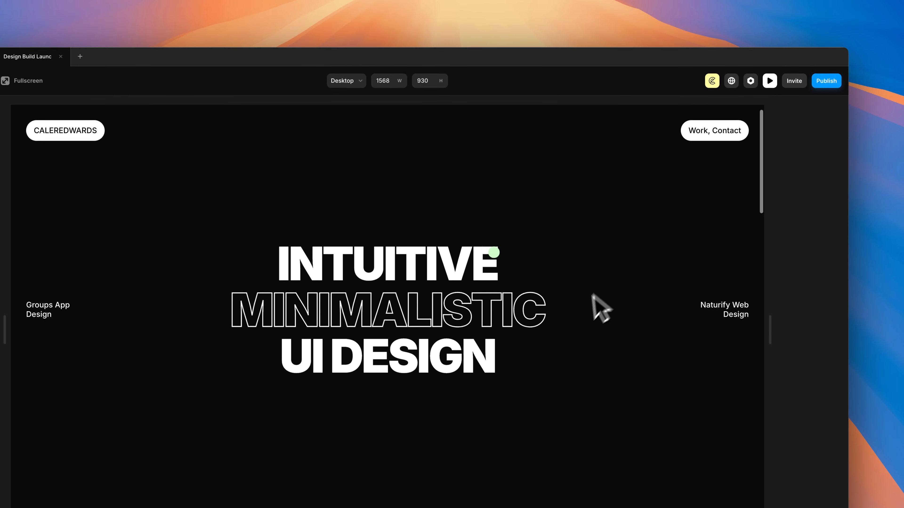
scroll(580, 310, down, 10)
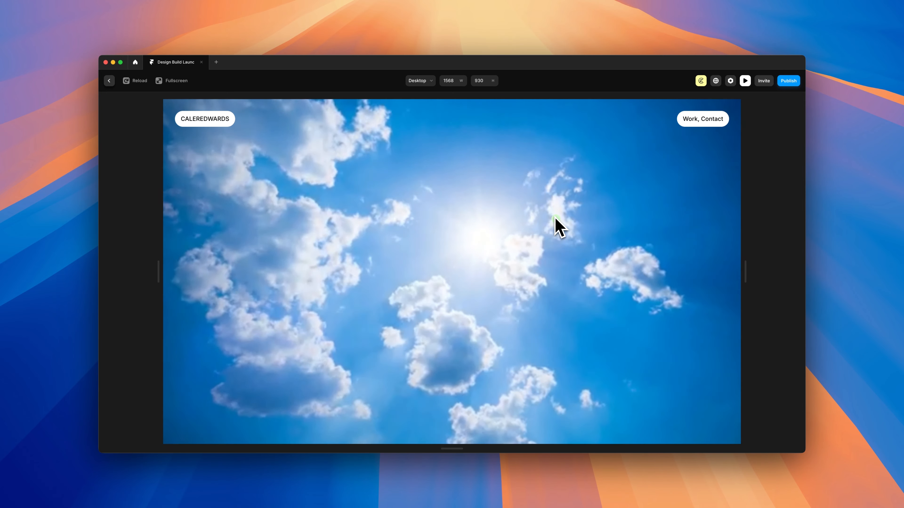
scroll(558, 226, up, 5)
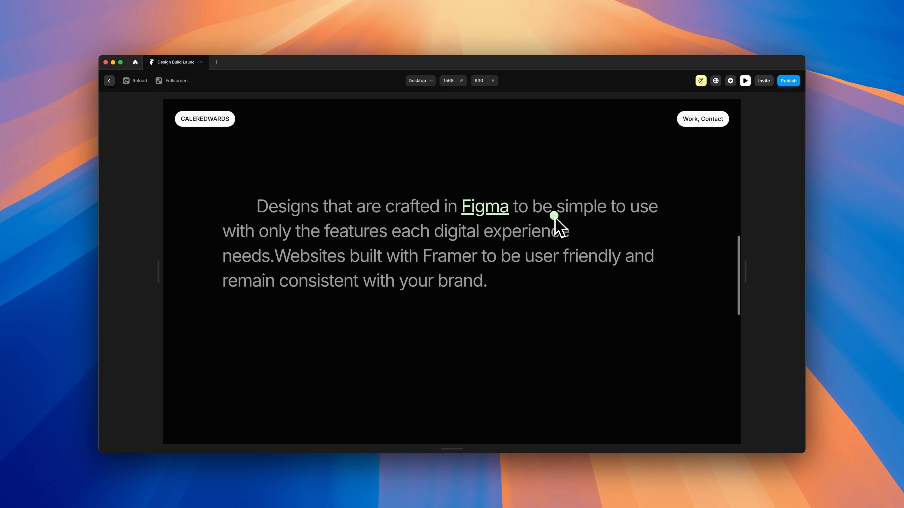
scroll(556, 222, up, 5)
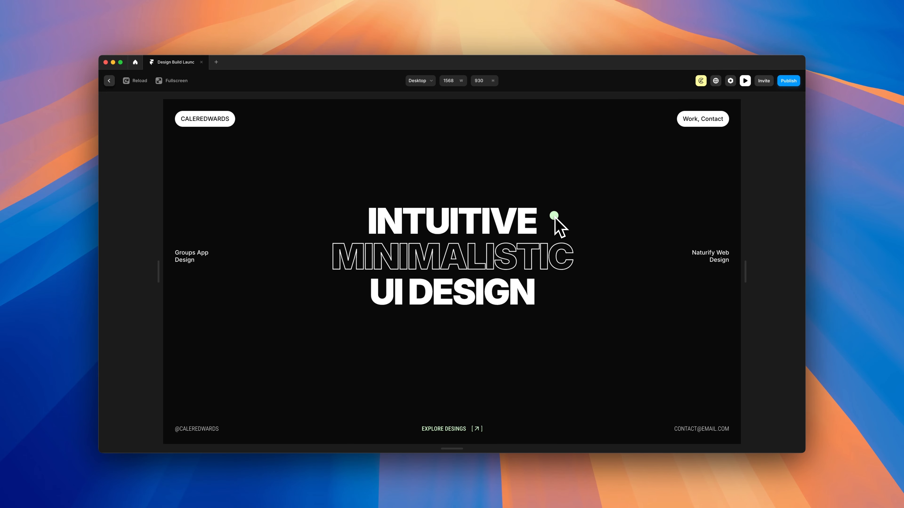
scroll(556, 220, down, 5)
key(Escape)
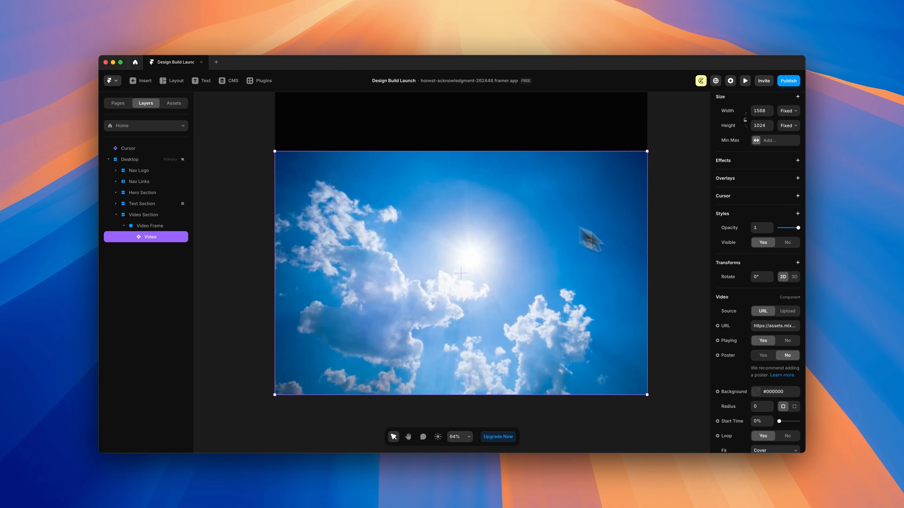
Switch the Video component's source to Upload and load PromoVideo.mp4
scroll(747, 309, down, 1)
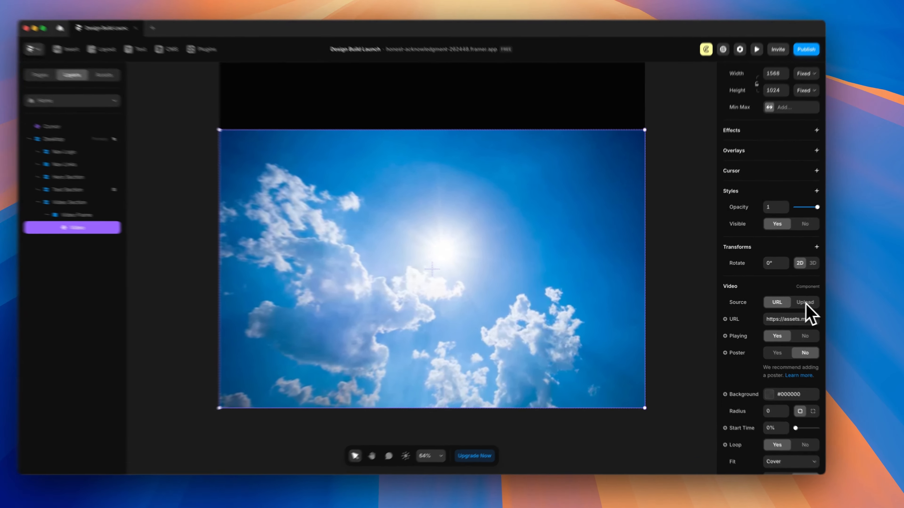
click(787, 302)
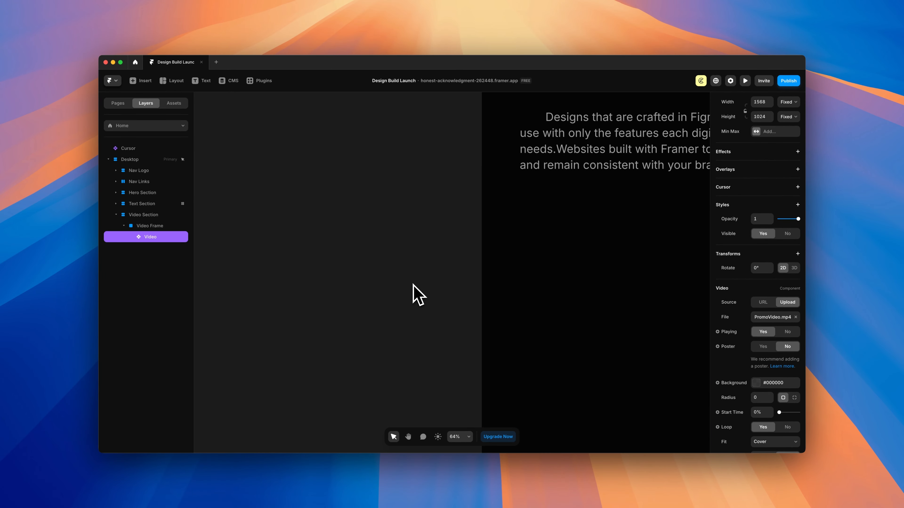
Open the Cursor component on the canvas for editing and bring all its variants into view
scroll(415, 284, up, 1)
scroll(450, 174, up, 5)
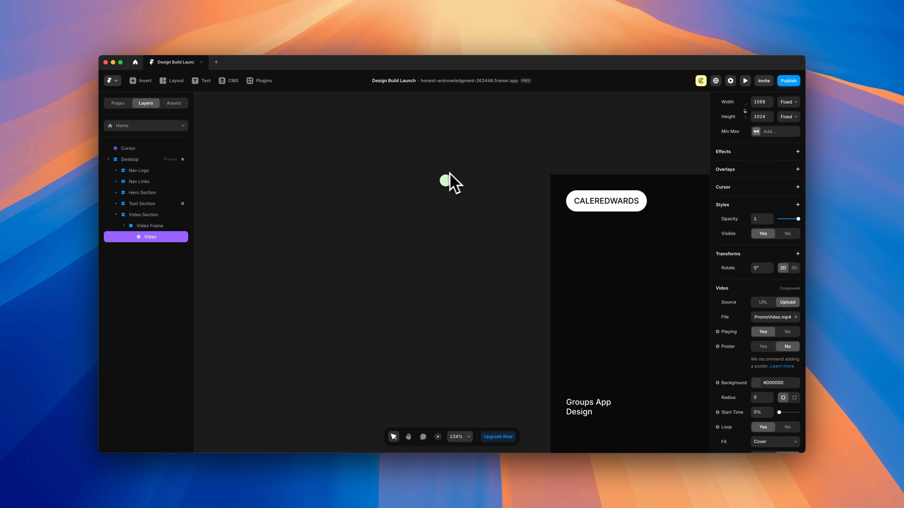
double_click(445, 182)
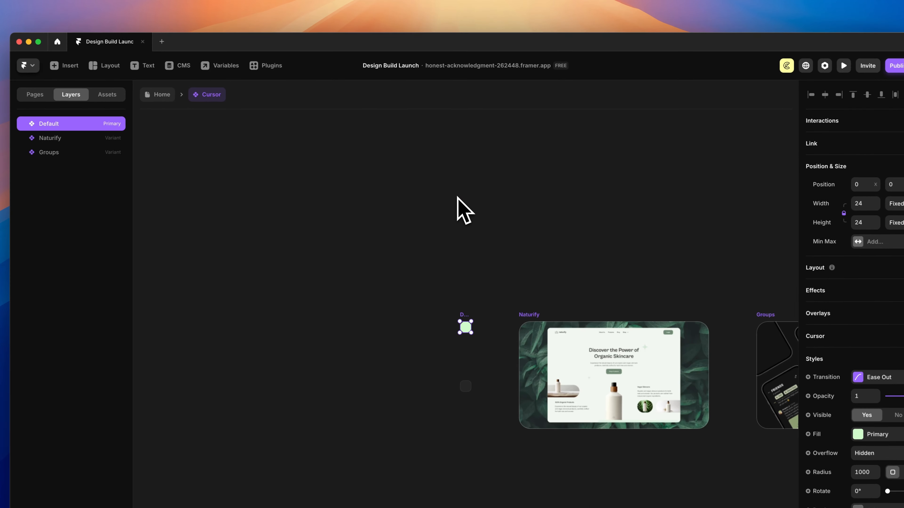
scroll(464, 208, right, 5)
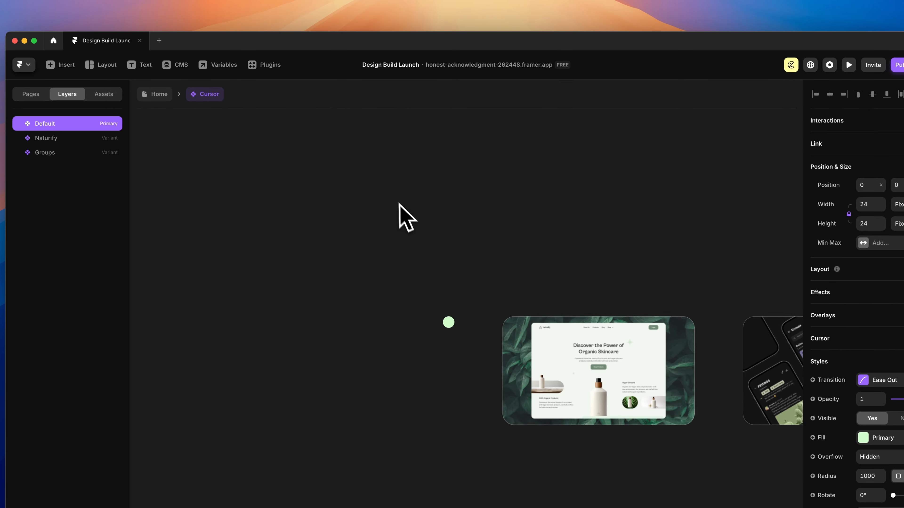
scroll(412, 222, down, 3)
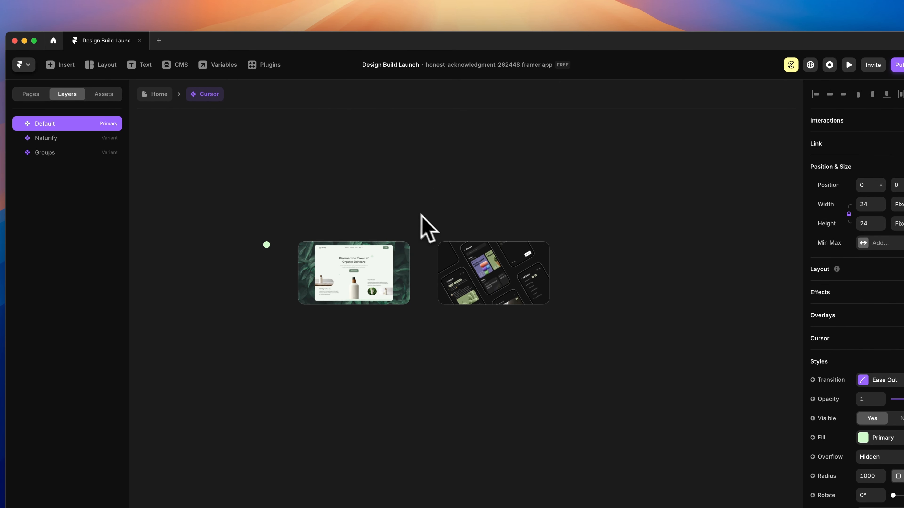
scroll(421, 214, right, 1)
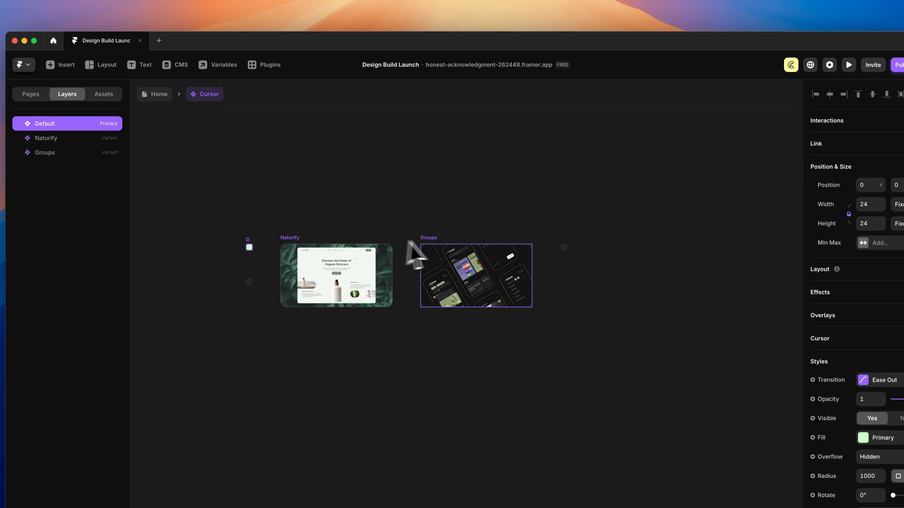
Add a new Cursor variant based on Groups and rename it "Explore Designs"
click(429, 257)
click(617, 278)
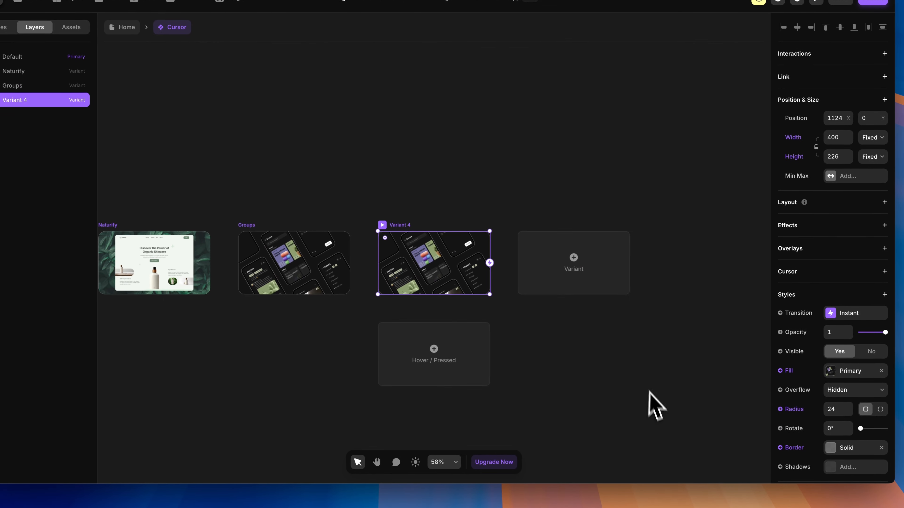
scroll(654, 401, left, 1)
scroll(585, 334, up, 5)
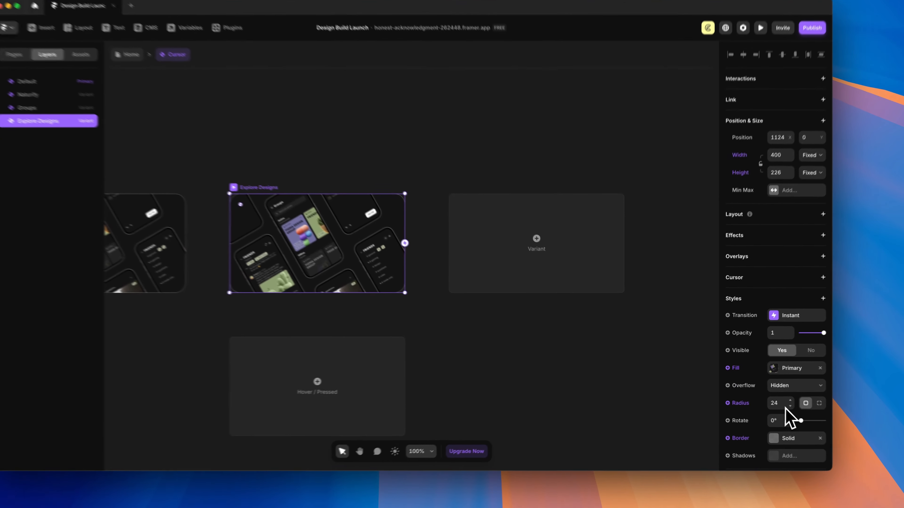
Give the Explore Designs variant a radius of 1000 and a locked width and height of 192
click(765, 396)
text(1000)
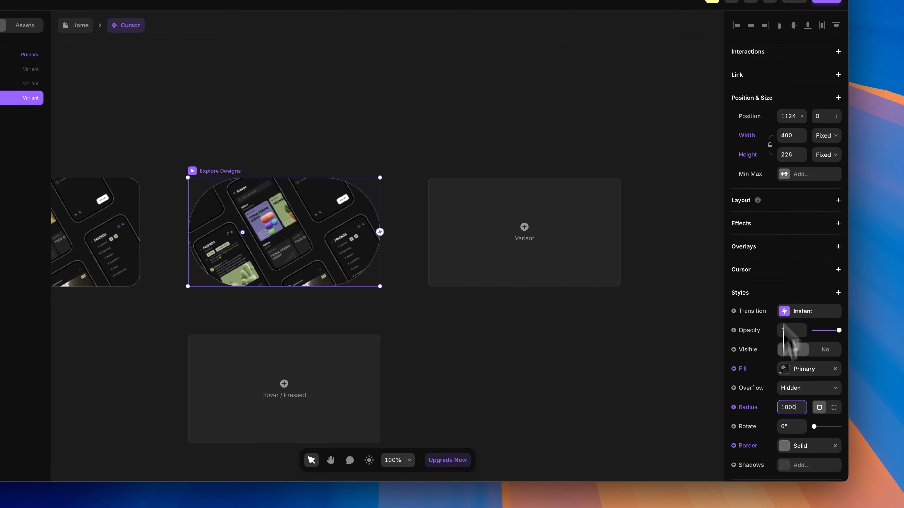
click(790, 155)
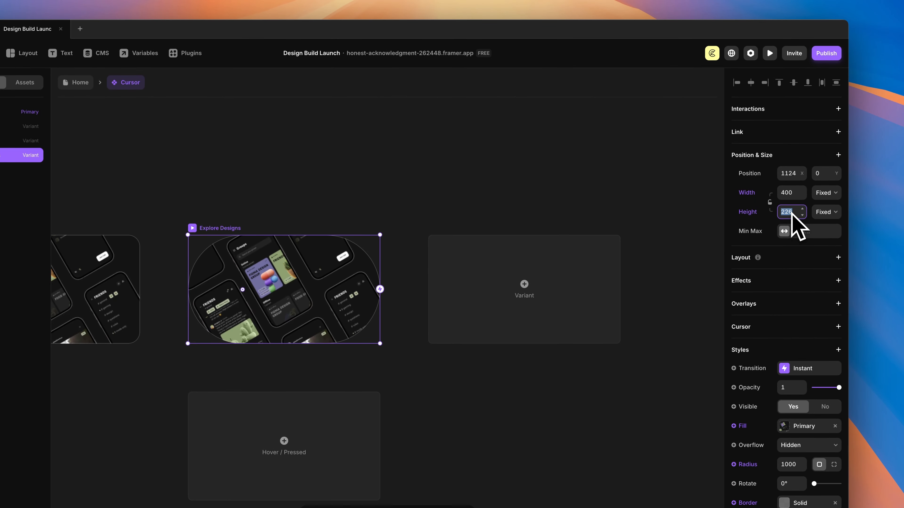
click(765, 218)
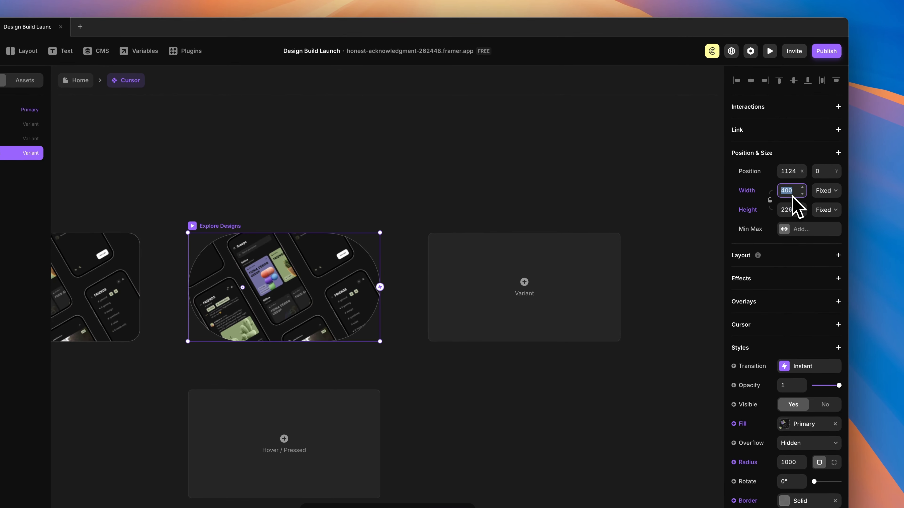
text(192)
key(Tab)
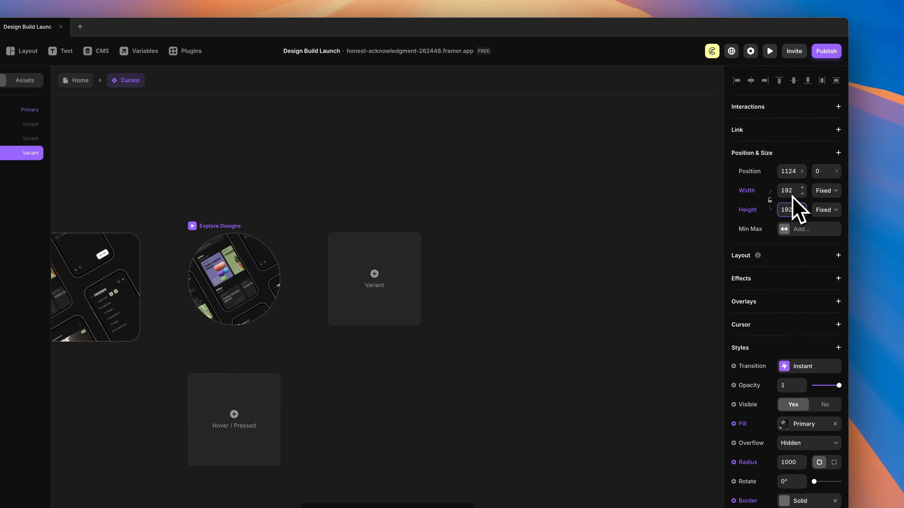
click(770, 200)
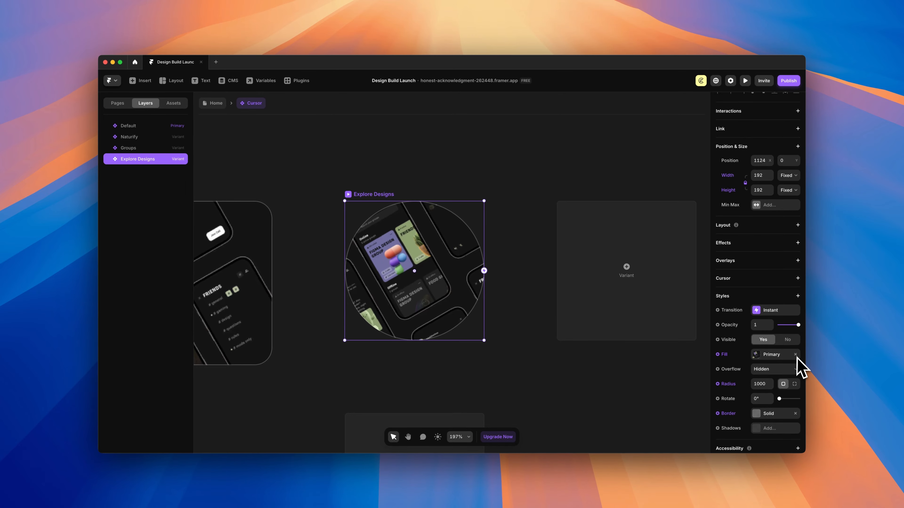
Replace the Explore Designs variant's image fill with the solid Primary colour style
click(796, 355)
click(770, 355)
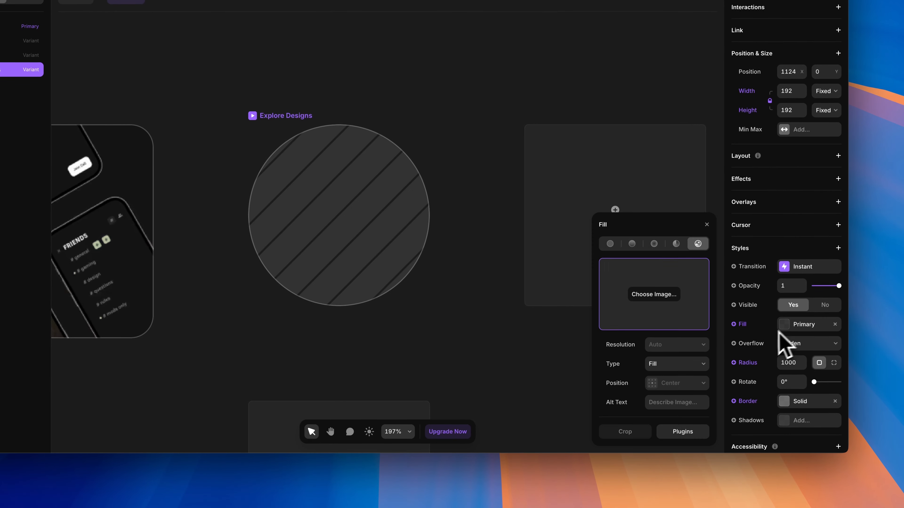
click(615, 243)
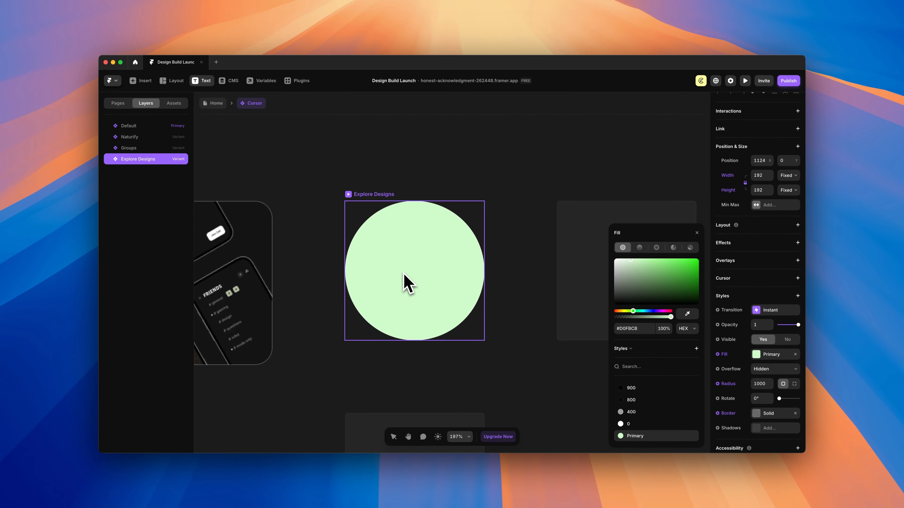
Add a text layer reading "asdf" centred inside the Explore Designs circle
key(t)
click(405, 266)
text(asdf)
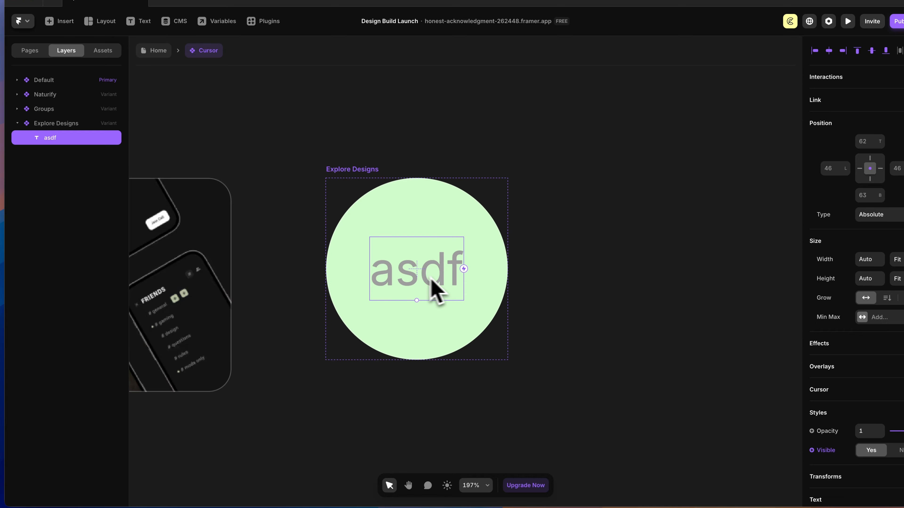
Apply the Body text style to the "asdf" text and detach the style from it
scroll(803, 263, down, 8)
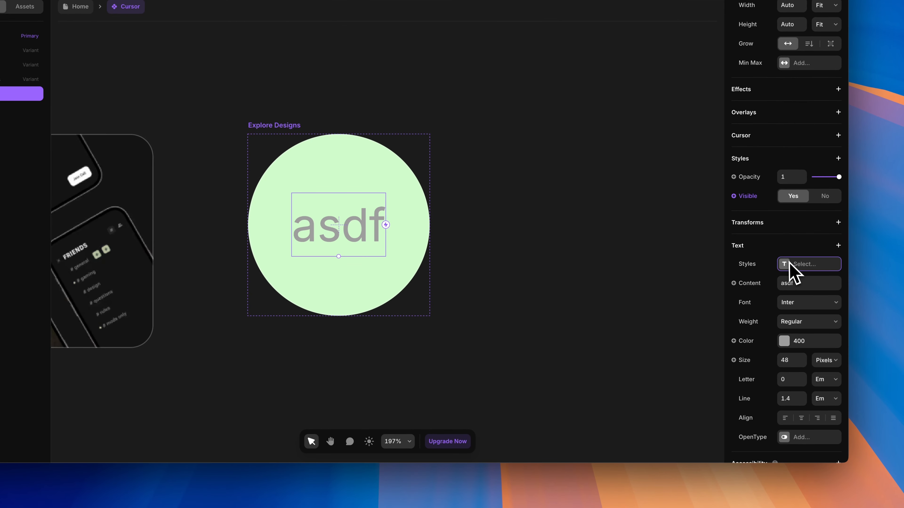
click(797, 274)
click(631, 384)
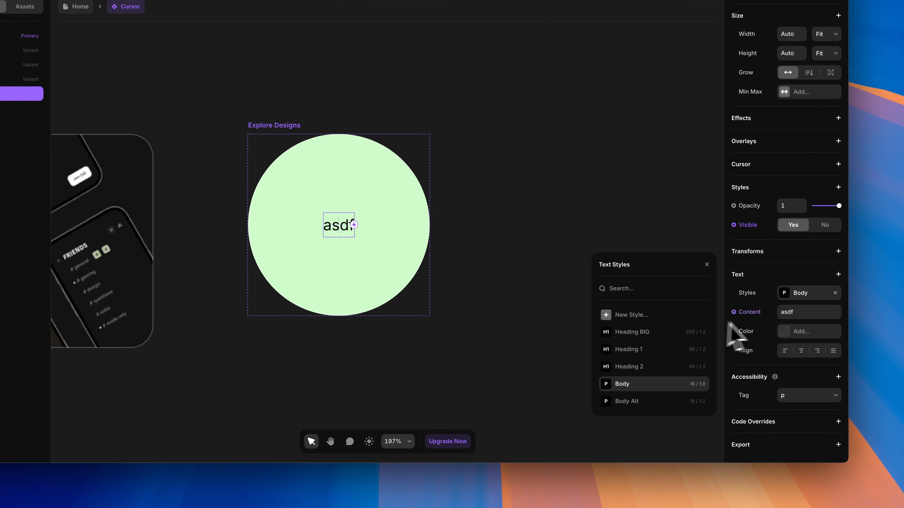
click(835, 292)
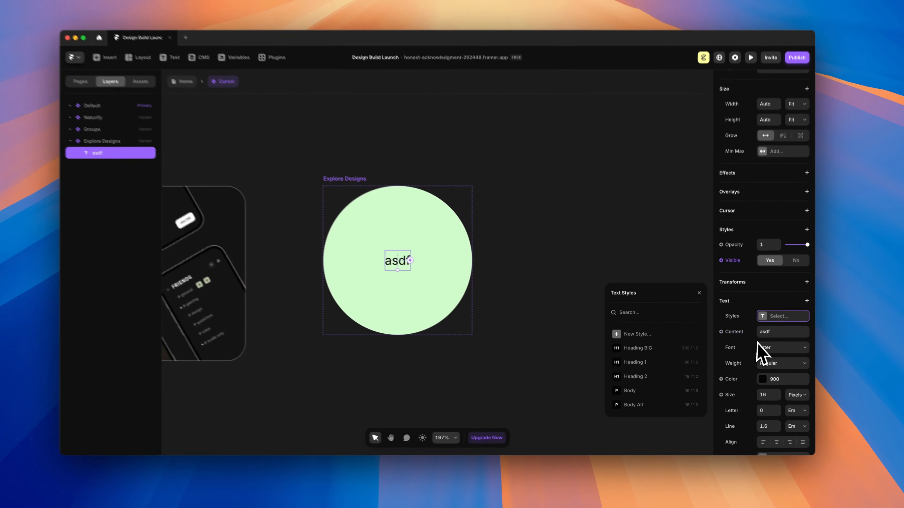
Set the "asdf" text's weight to Bold and its line height to 1 em, and open its colour settings
click(803, 350)
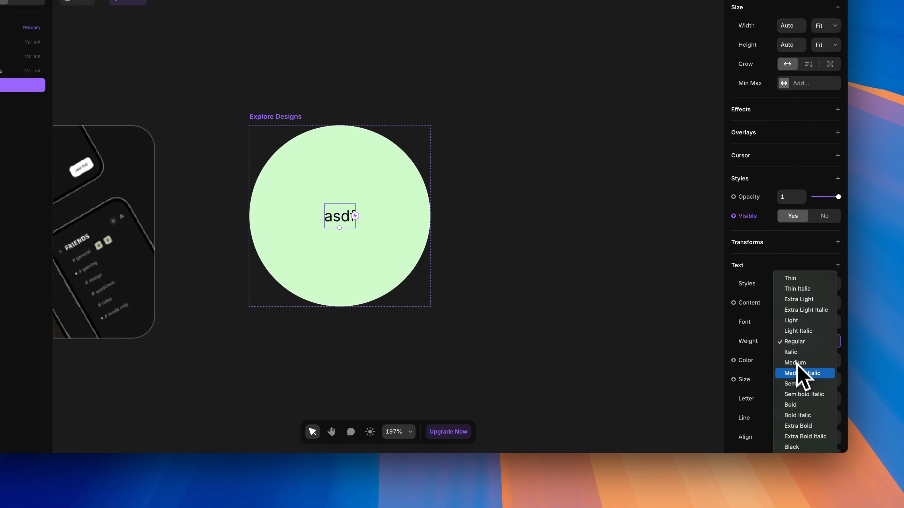
click(800, 399)
scroll(799, 373, down, 2)
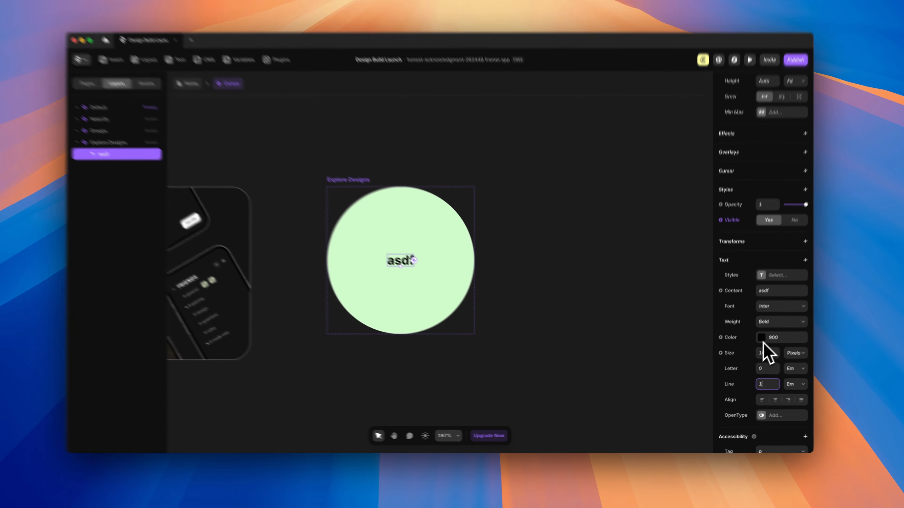
click(764, 341)
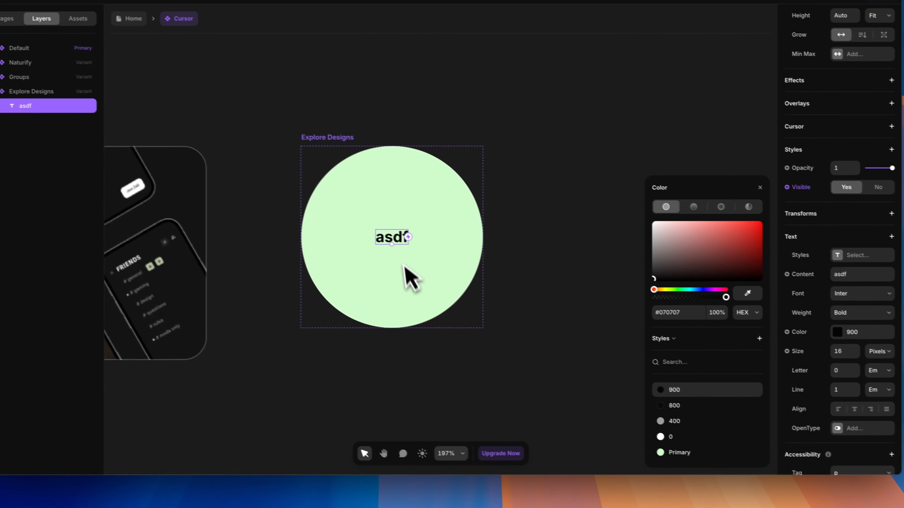
Replace the "asdf" text in the Explore Designs circle with "[EXPLORE WORK]"
double_click(339, 217)
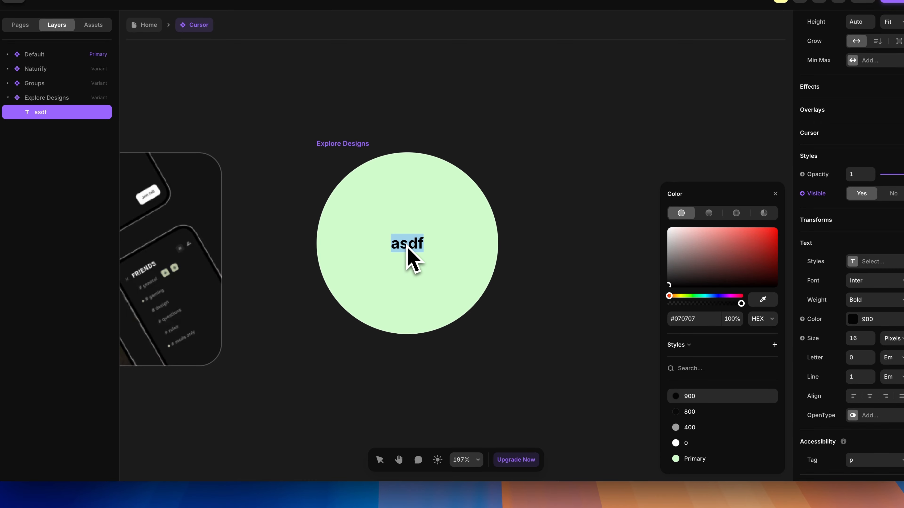
text([)
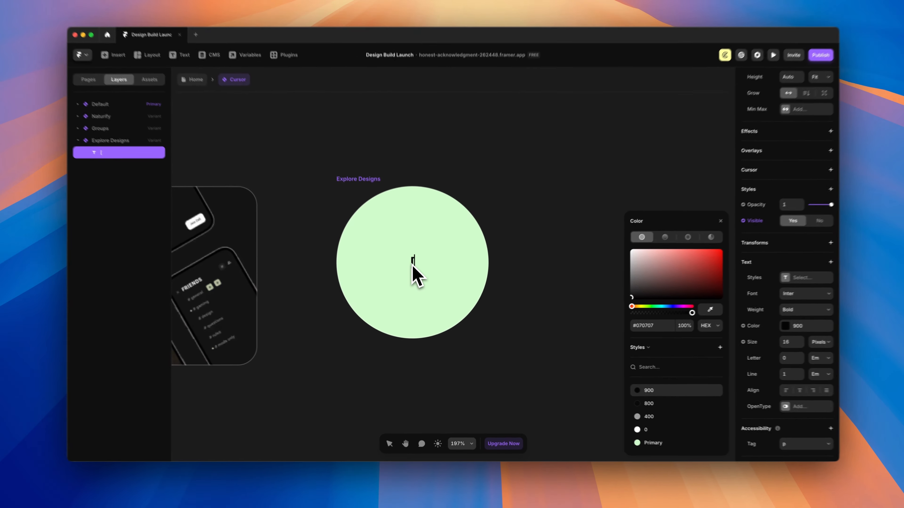
text(EXPLORE WORK])
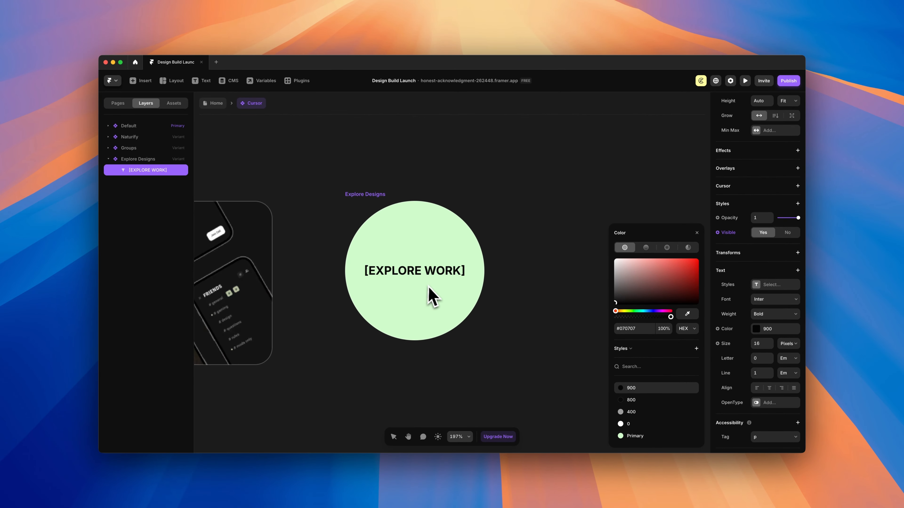
key(Escape)
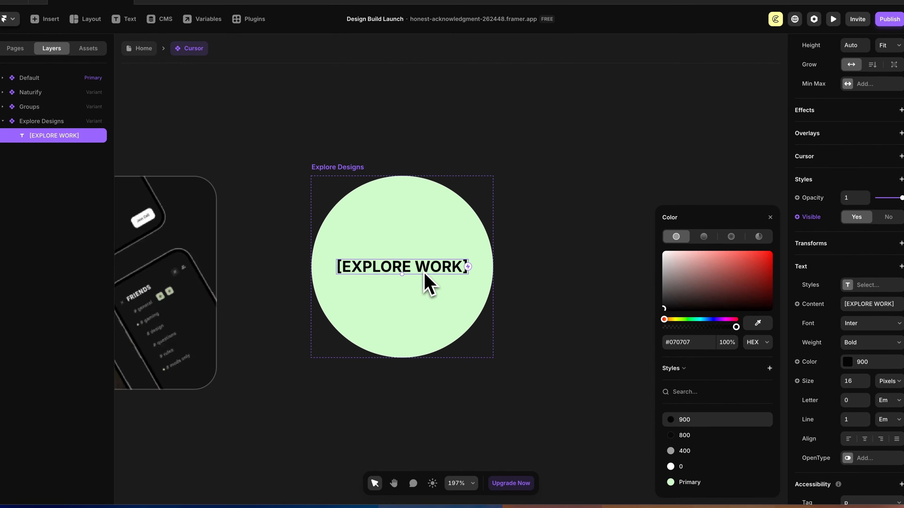
Give the Home page's Video layer a custom cursor using the Cursor component's Explore Designs variant in Replace mode
click(504, 290)
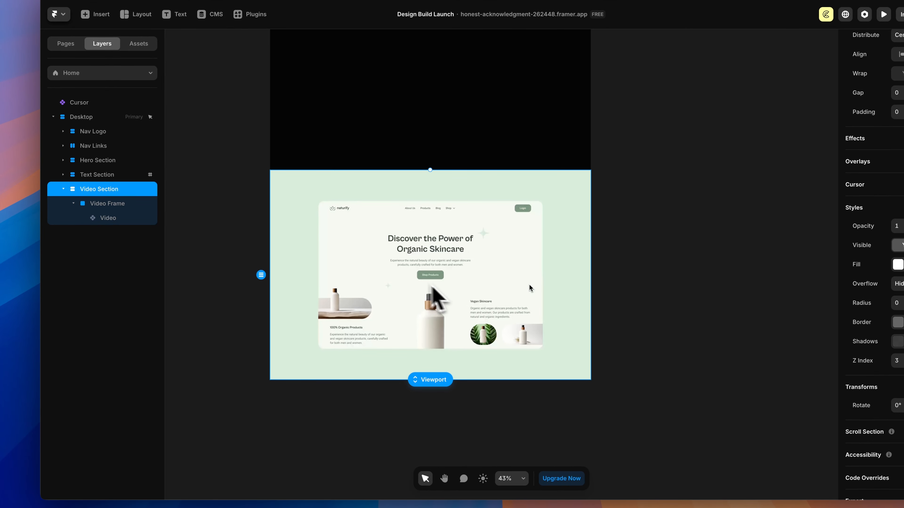
click(121, 221)
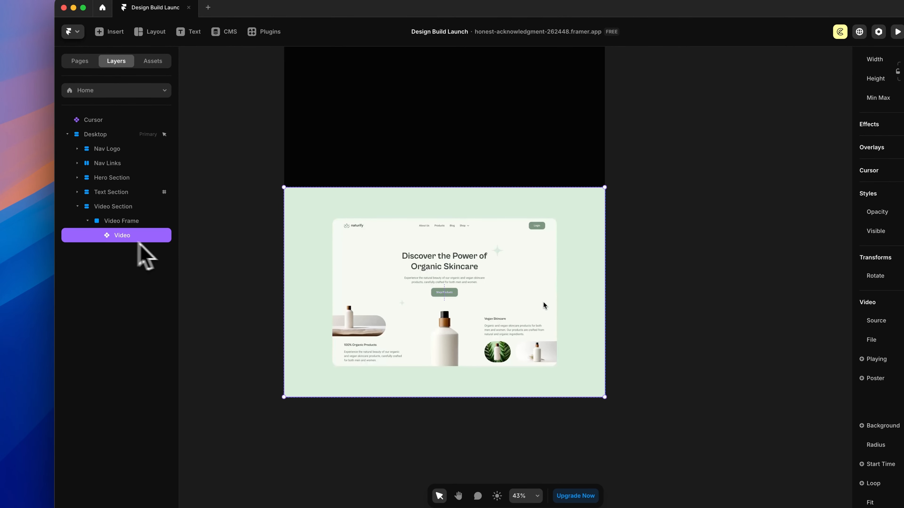
scroll(437, 259, up, 3)
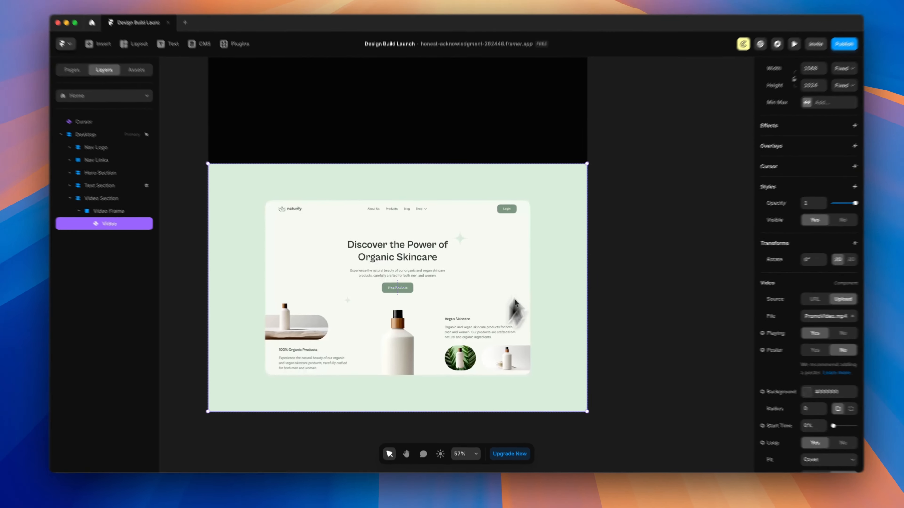
scroll(771, 200, down, 3)
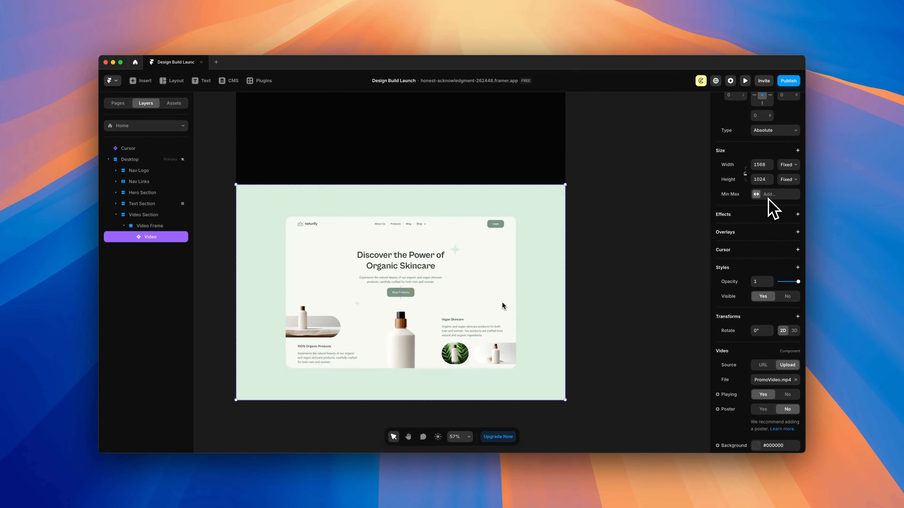
click(798, 248)
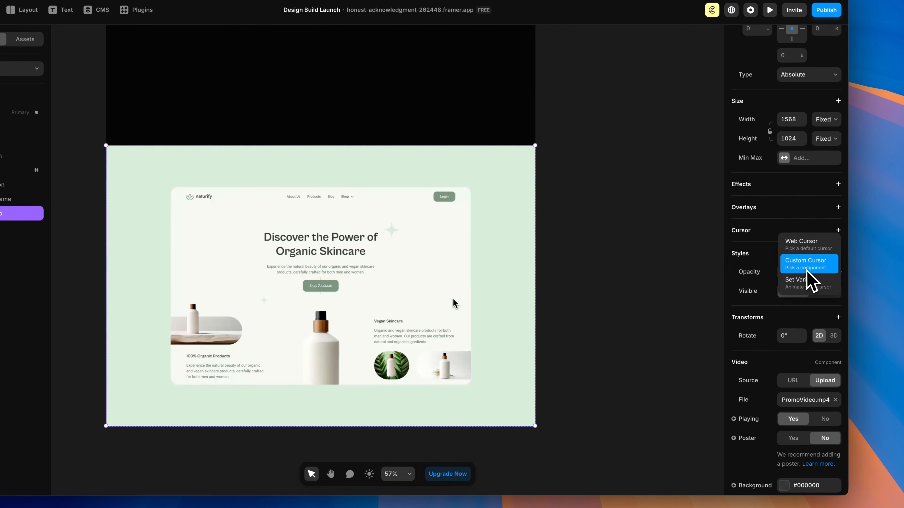
click(806, 263)
click(697, 279)
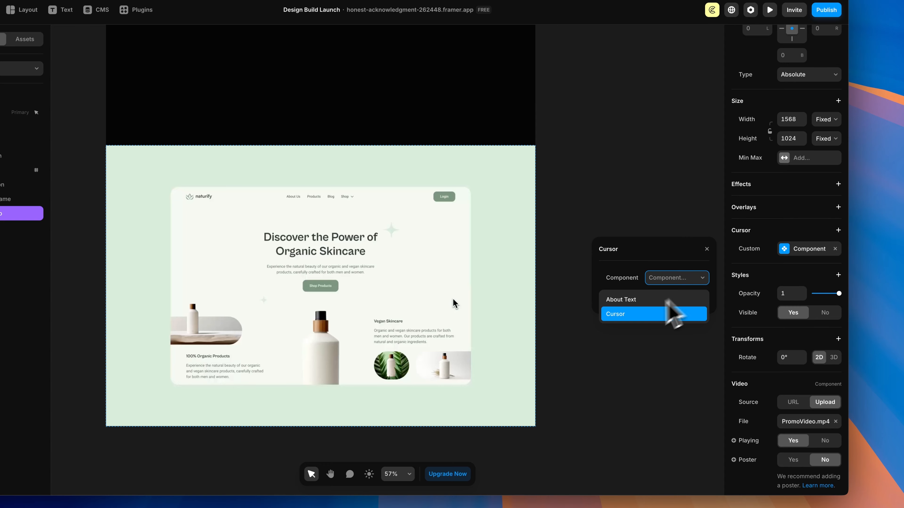
click(618, 317)
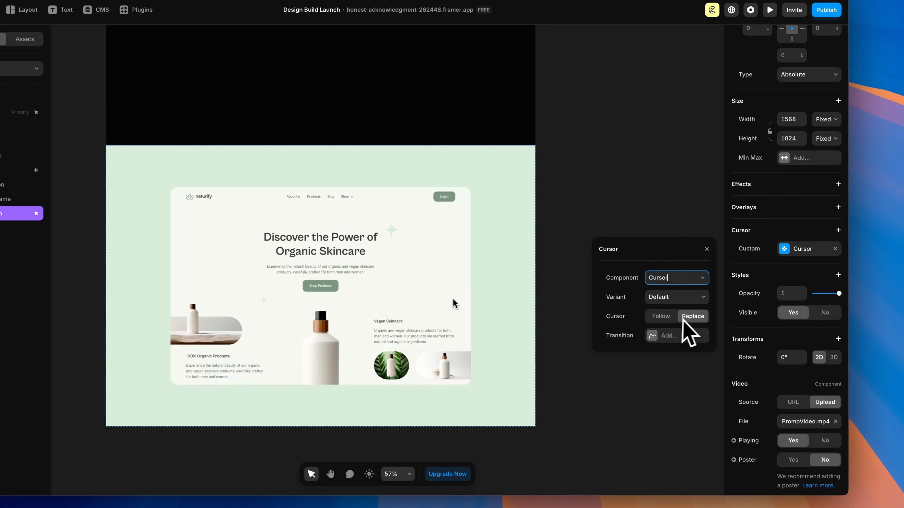
click(693, 315)
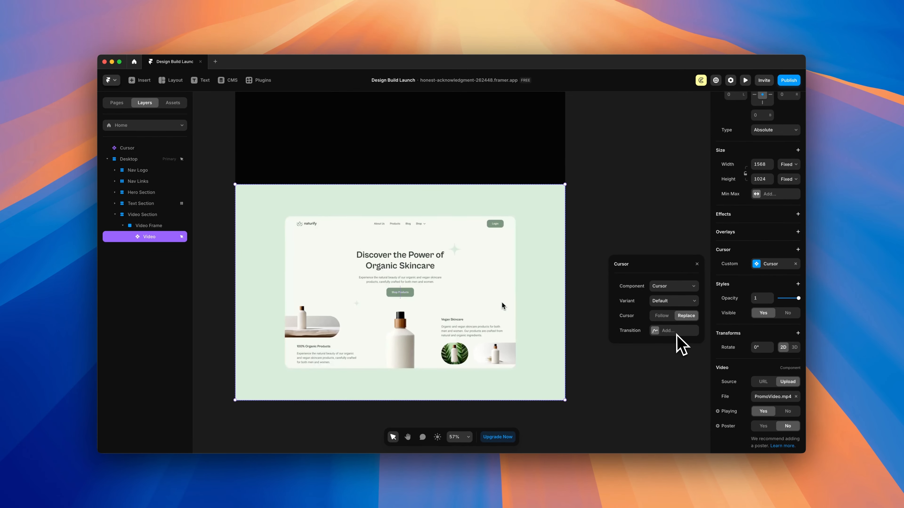
click(673, 301)
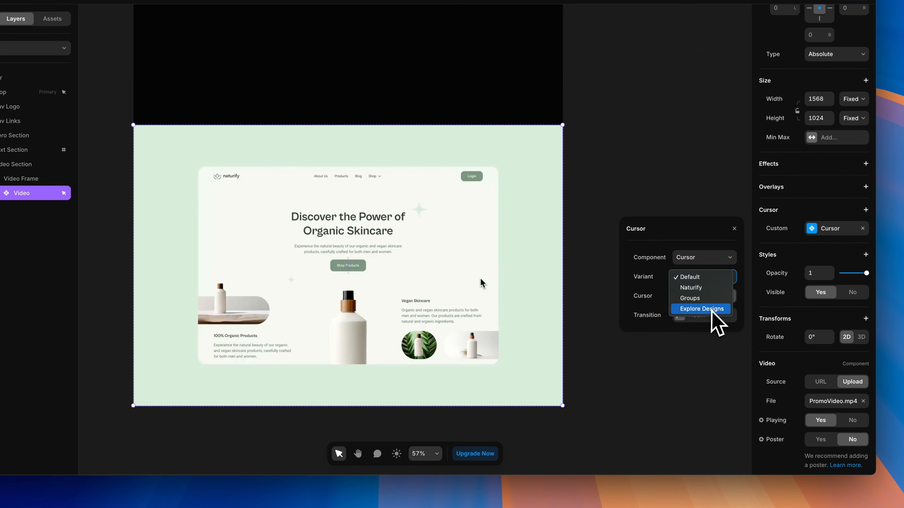
click(712, 309)
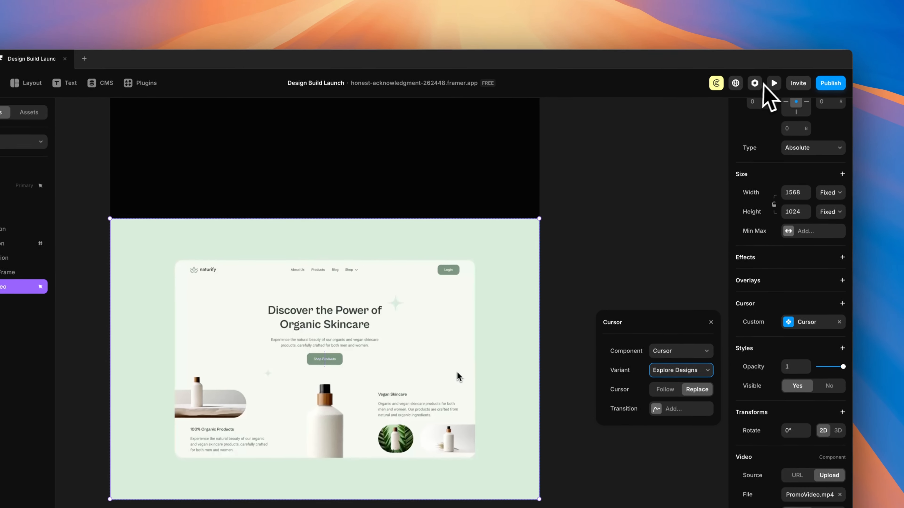
Preview the page and examine how the custom cursor changes between the hero, text and video sections
click(774, 83)
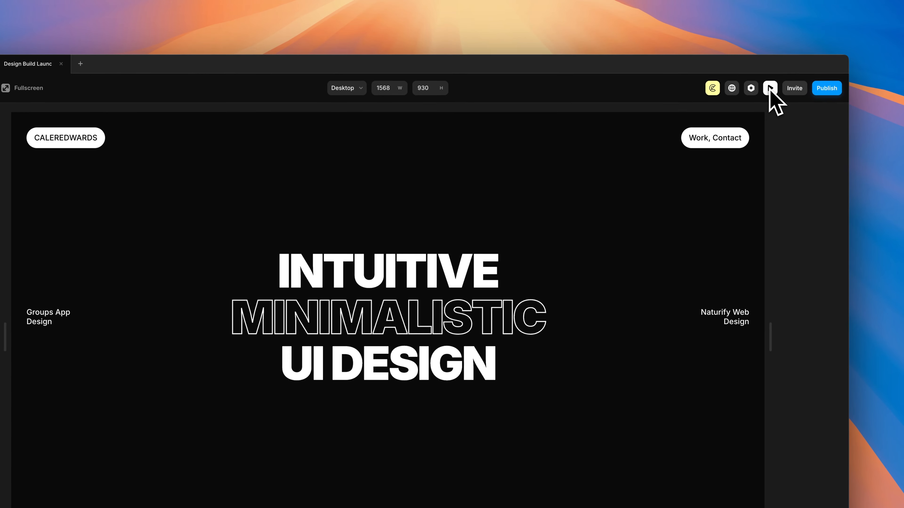
scroll(631, 225, down, 10)
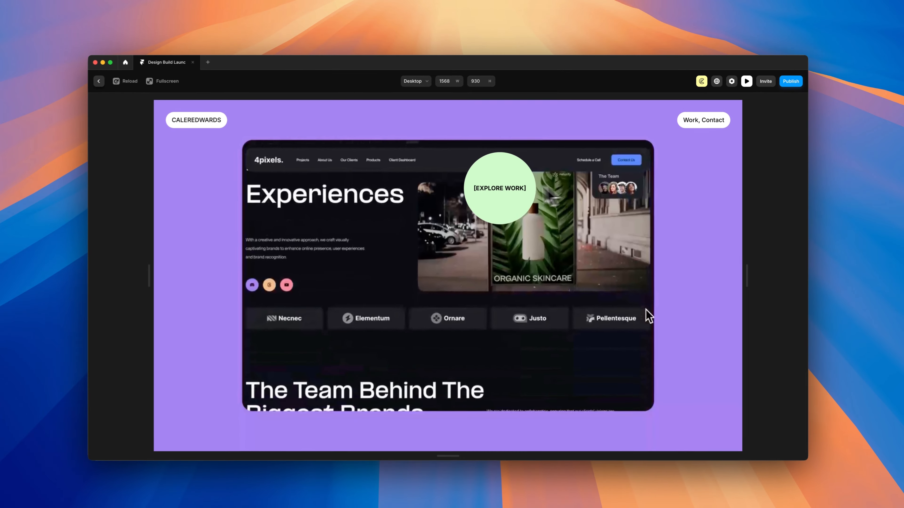
scroll(513, 202, up, 10)
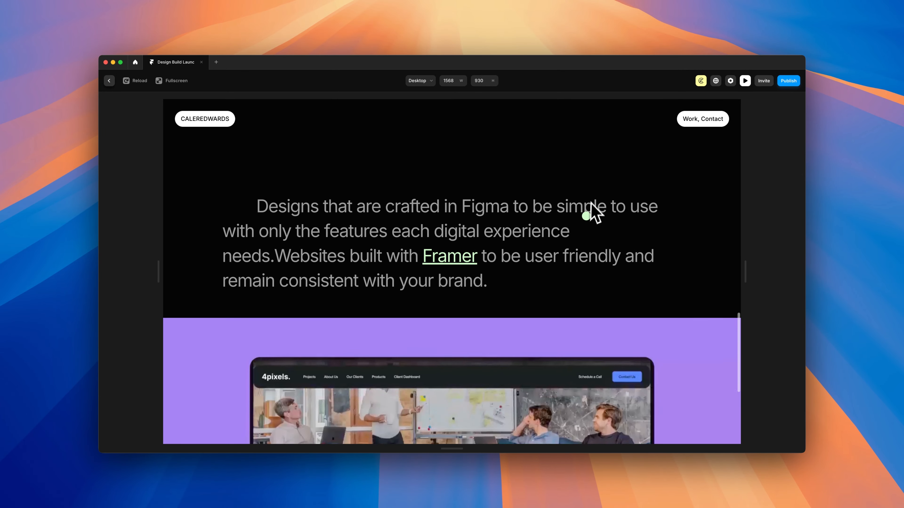
scroll(592, 199, down, 6)
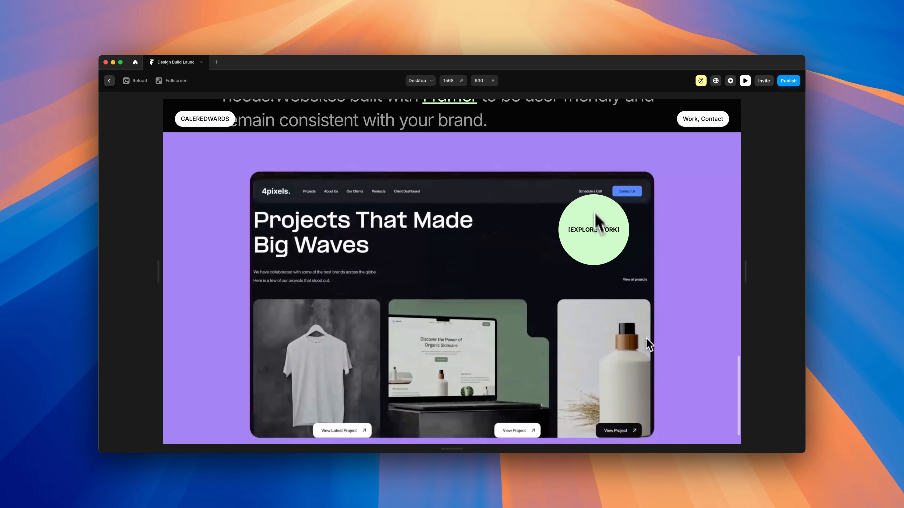
scroll(676, 313, up, 5)
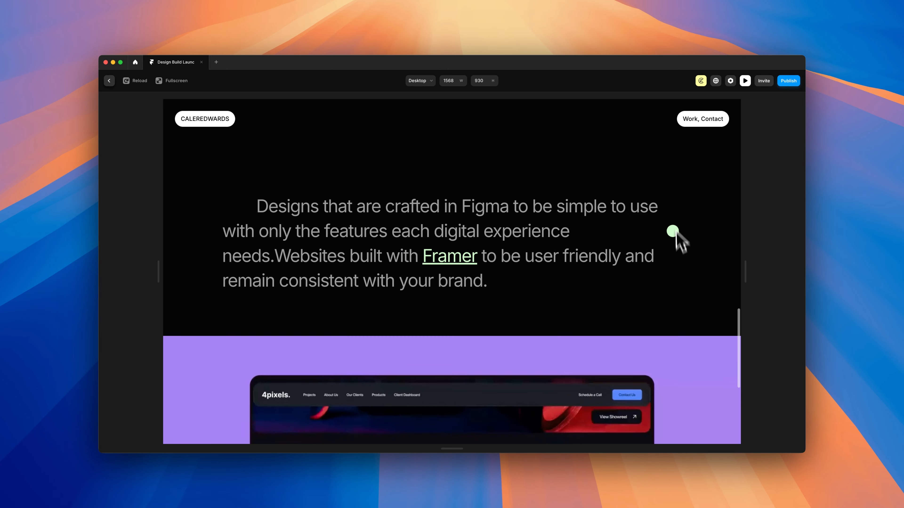
scroll(678, 227, down, 10)
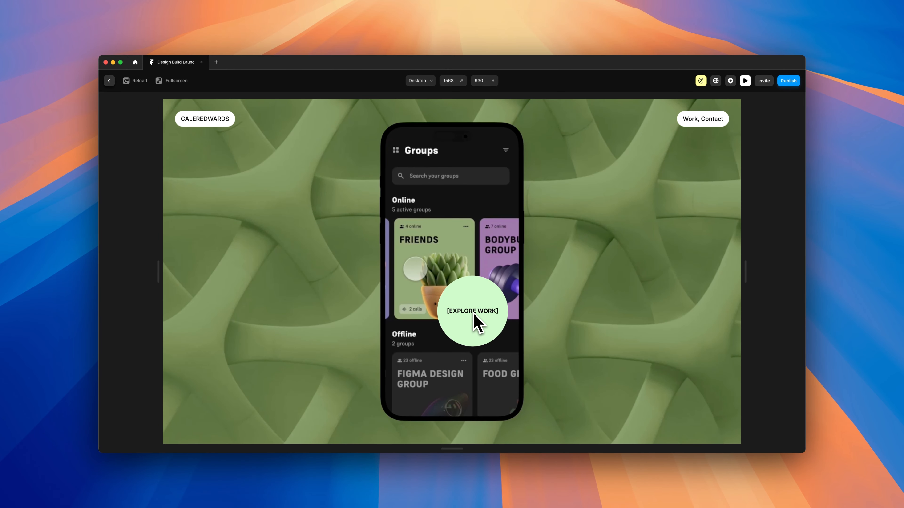
scroll(474, 313, up, 15)
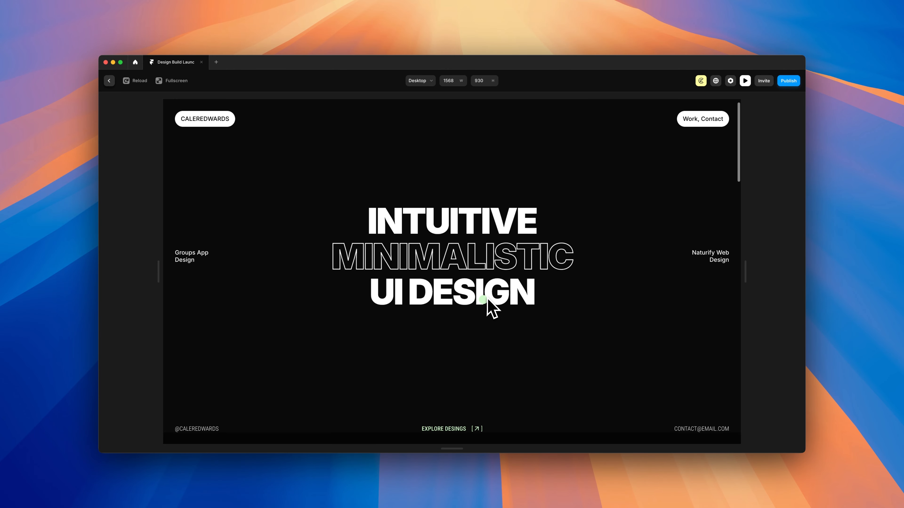
scroll(488, 300, down, 5)
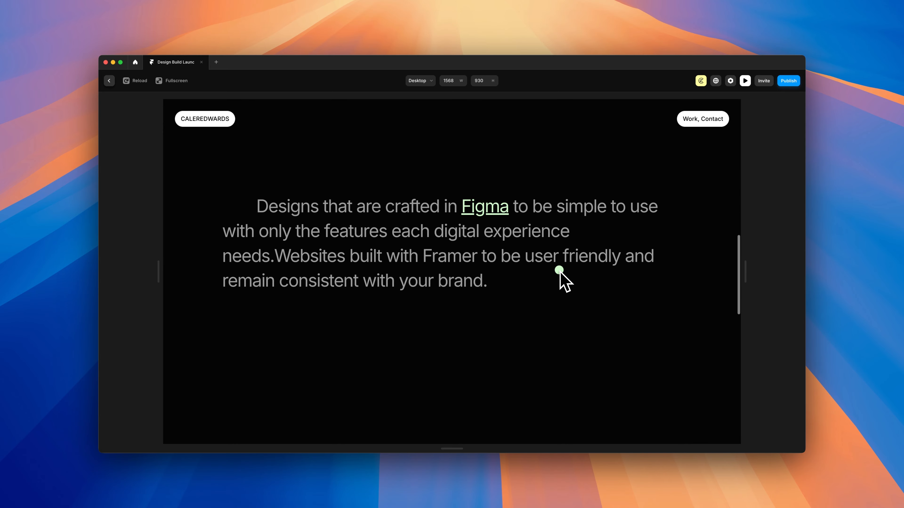
scroll(560, 274, down, 5)
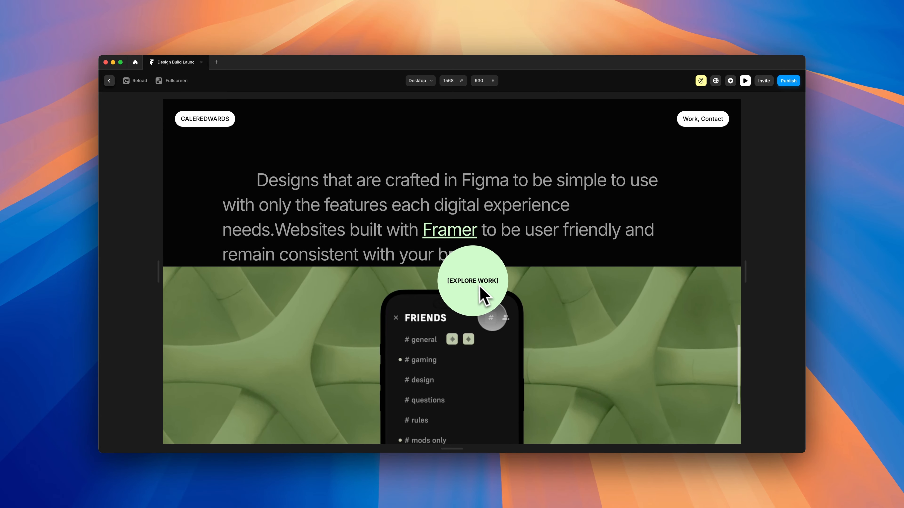
scroll(512, 309, up, 2)
scroll(512, 309, down, 4)
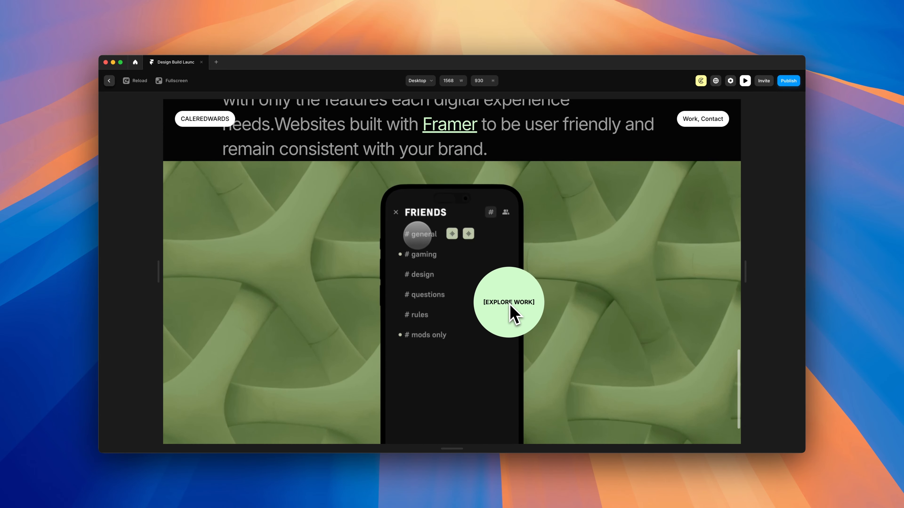
scroll(511, 309, up, 4)
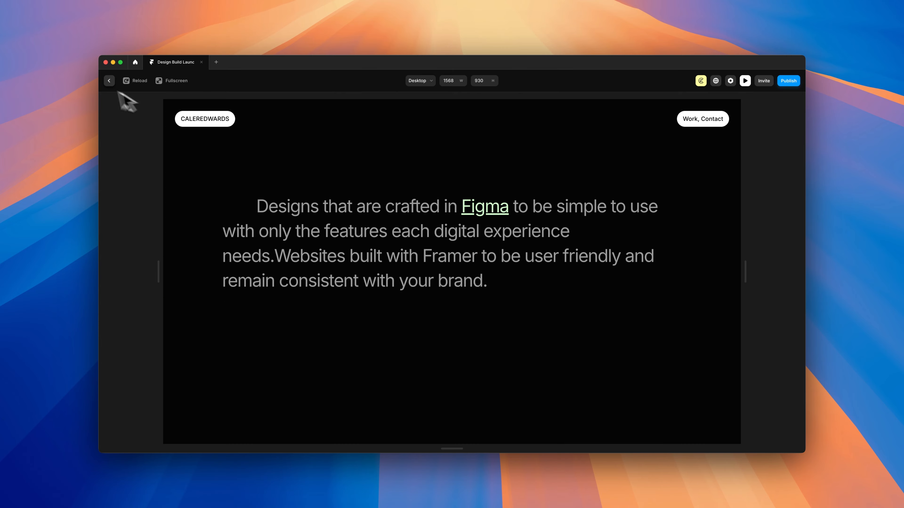
click(109, 81)
Set the Text Section's bottom padding to 256
click(142, 204)
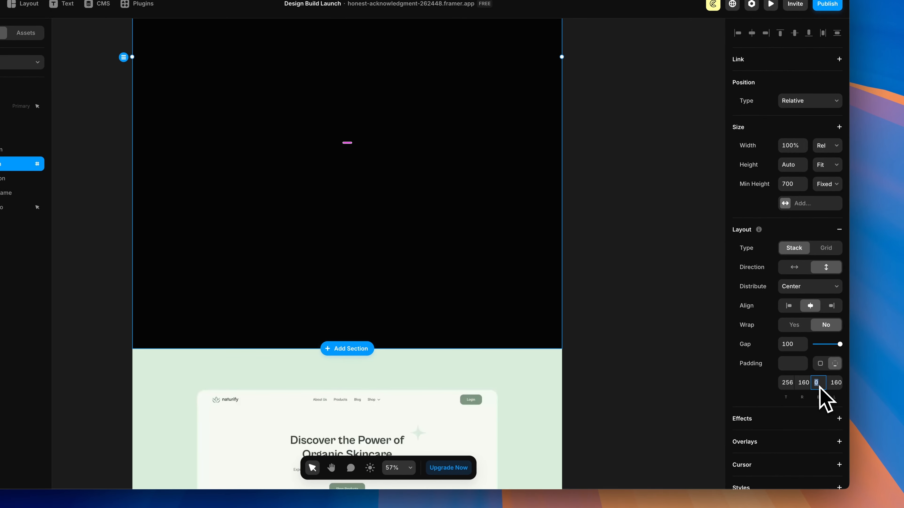
click(819, 383)
text(256)
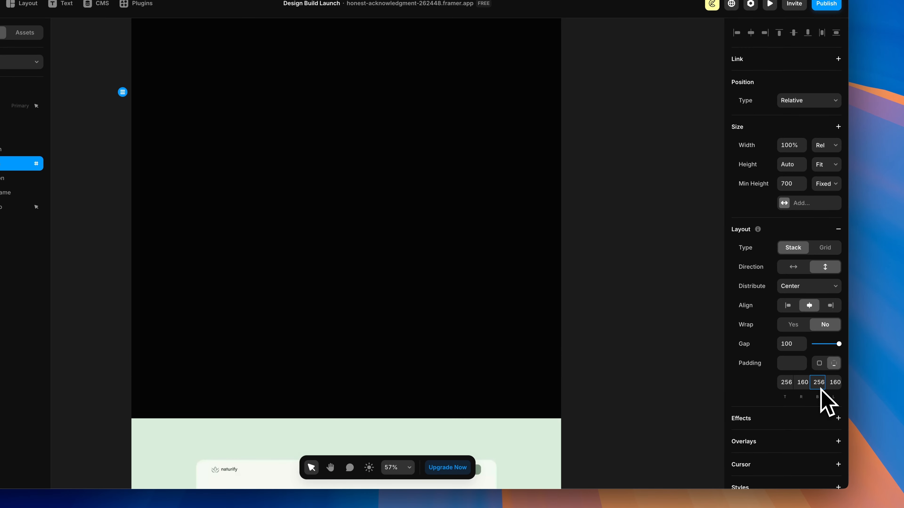
Preview the page again to examine the spacing below the text and the cursor over the video
click(770, 4)
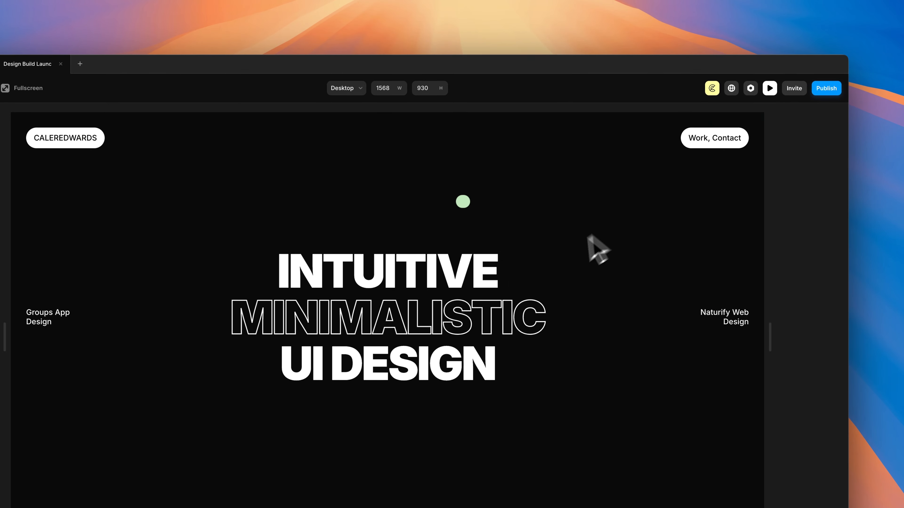
scroll(569, 263, down, 5)
scroll(568, 270, down, 3)
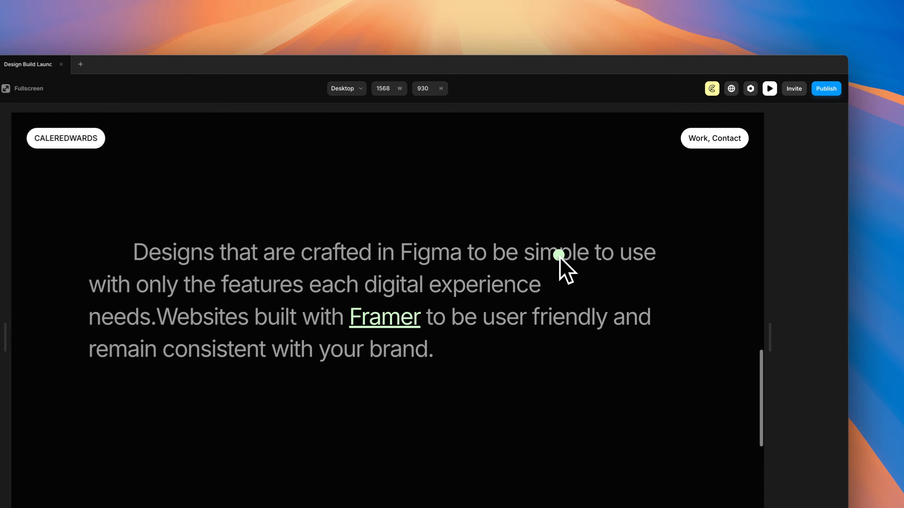
scroll(563, 265, down, 5)
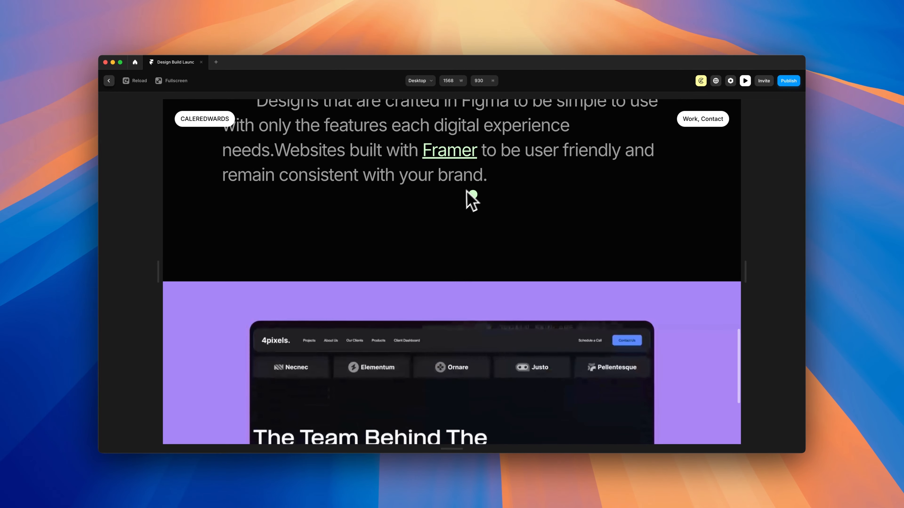
scroll(647, 356, down, 10)
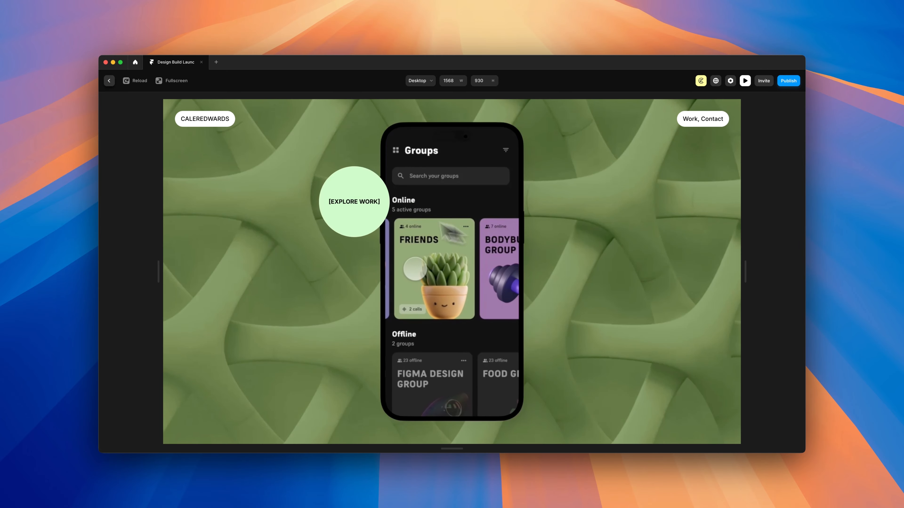
click(111, 81)
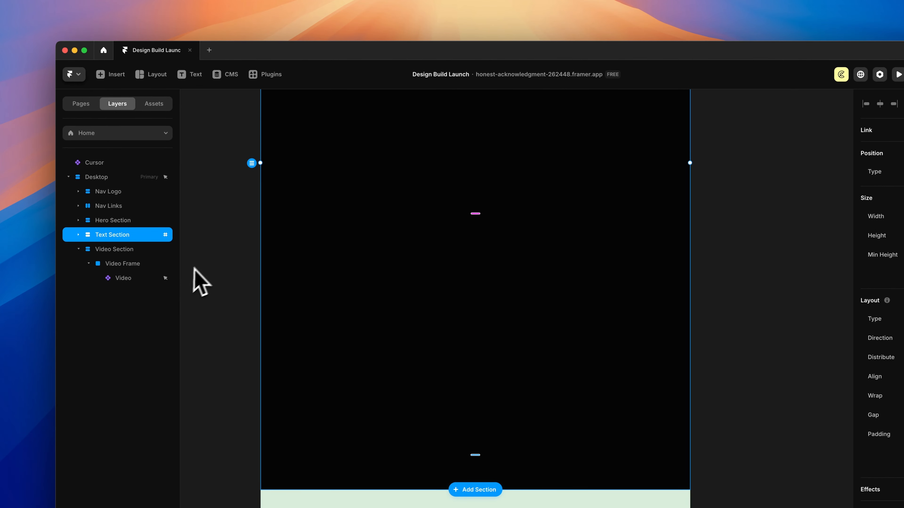
Open the Cursor component for editing and bring up the additional style properties for its Explore Designs variant
scroll(213, 270, up, 10)
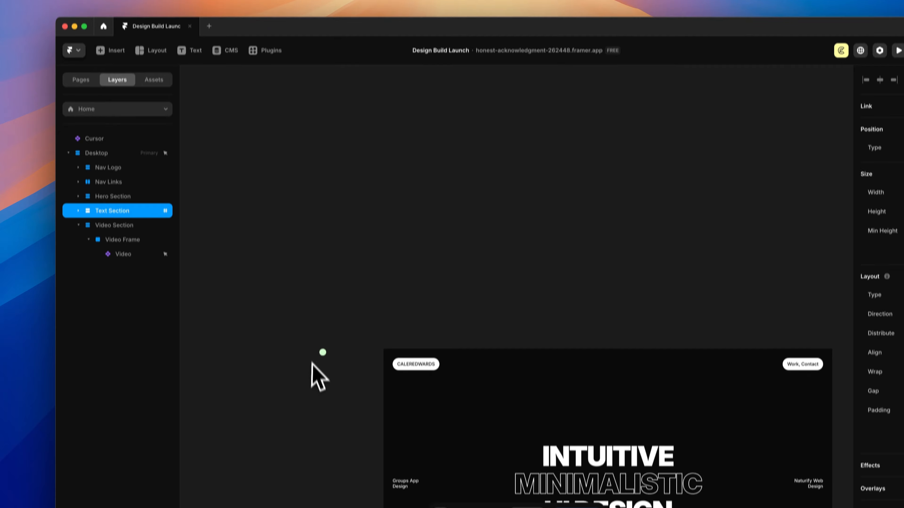
scroll(329, 365, up, 5)
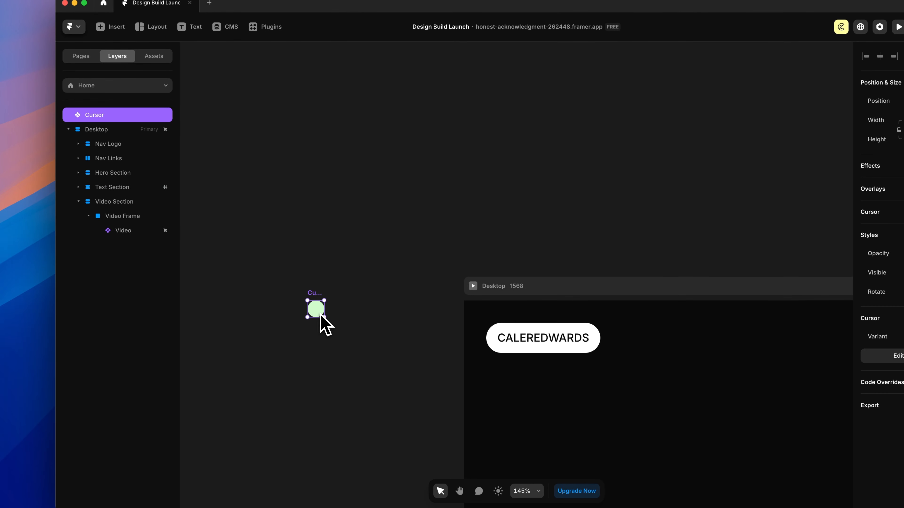
double_click(316, 309)
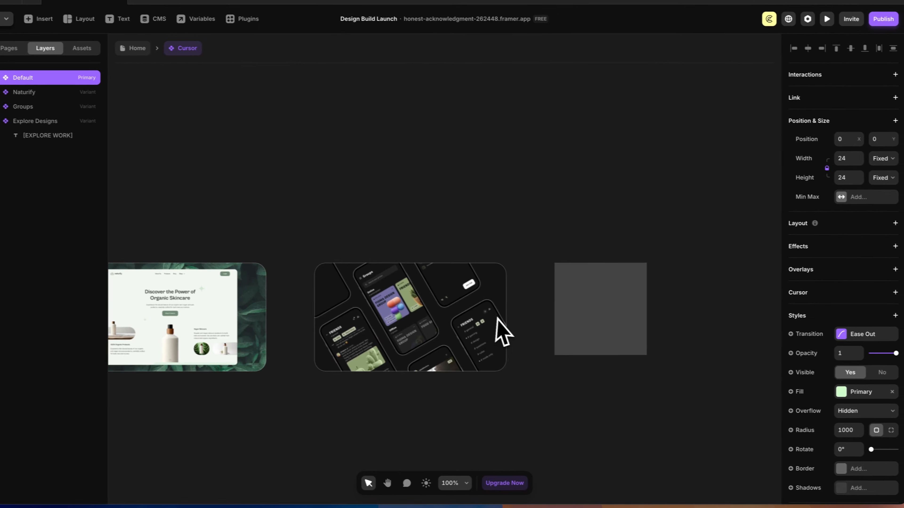
click(429, 253)
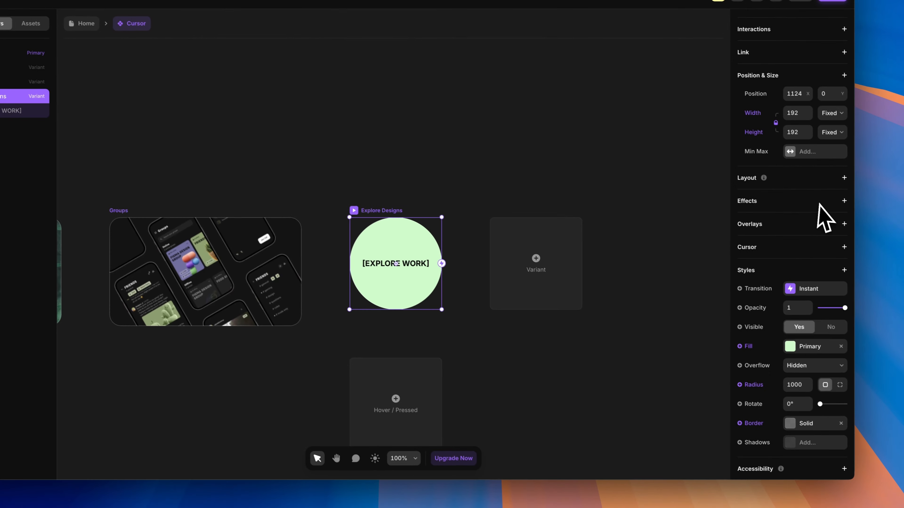
scroll(819, 206, down, 3)
click(844, 216)
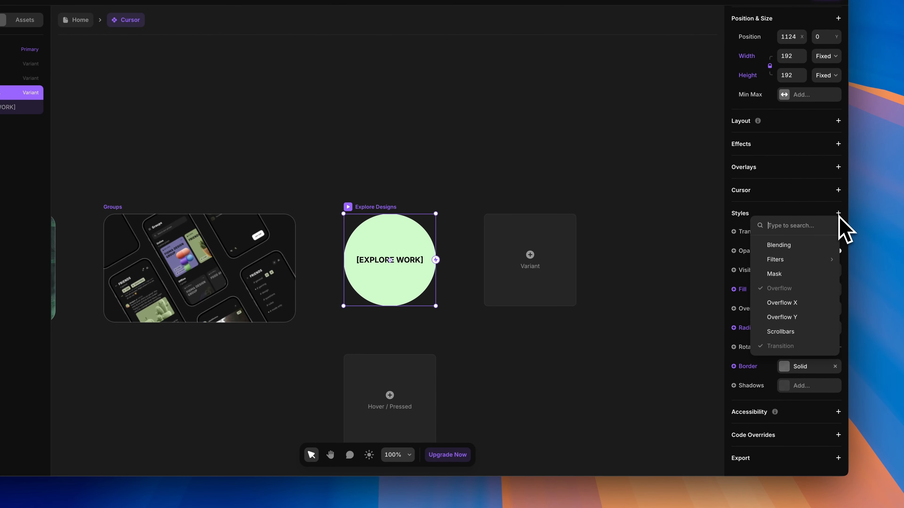
Add a blending style to the Explore Designs variant and set it to Difference
click(798, 246)
scroll(802, 334, down, 1)
click(797, 385)
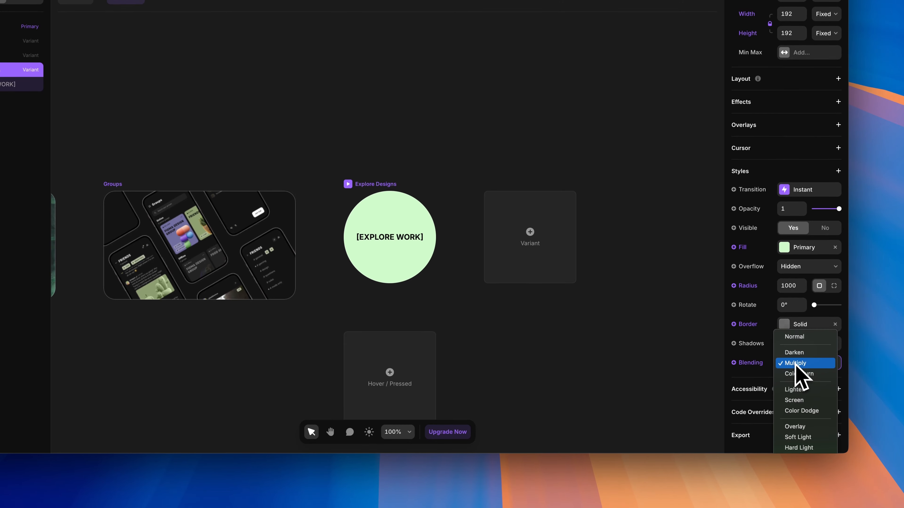
scroll(796, 367, down, 2)
click(802, 442)
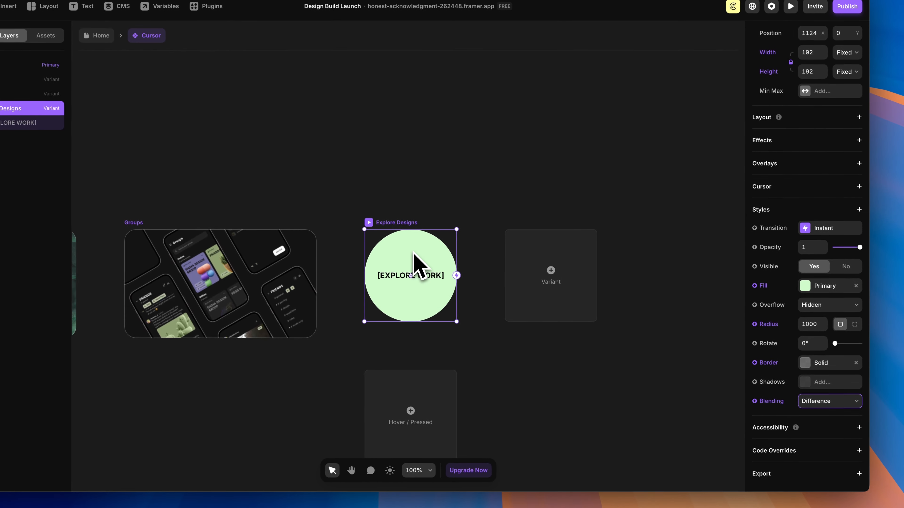
Add a blending style to the [EXPLORE WORK] text and set it to Difference
click(420, 265)
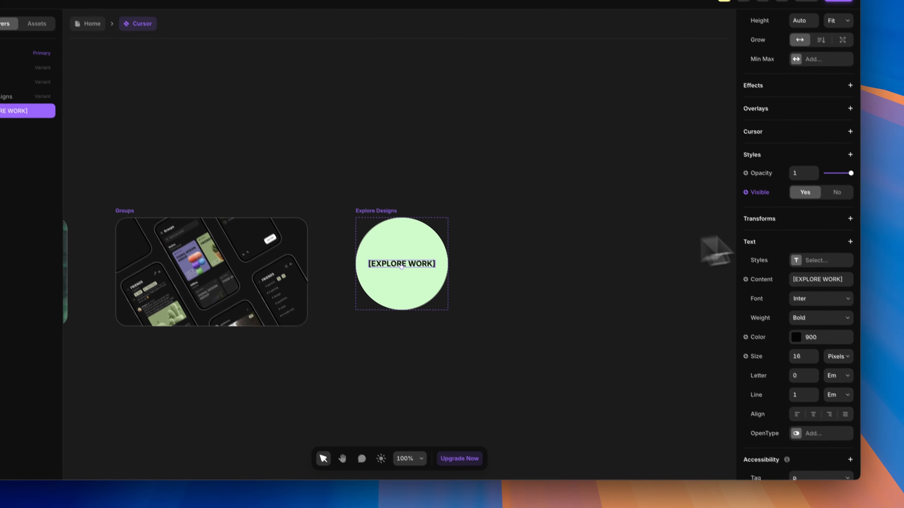
click(860, 259)
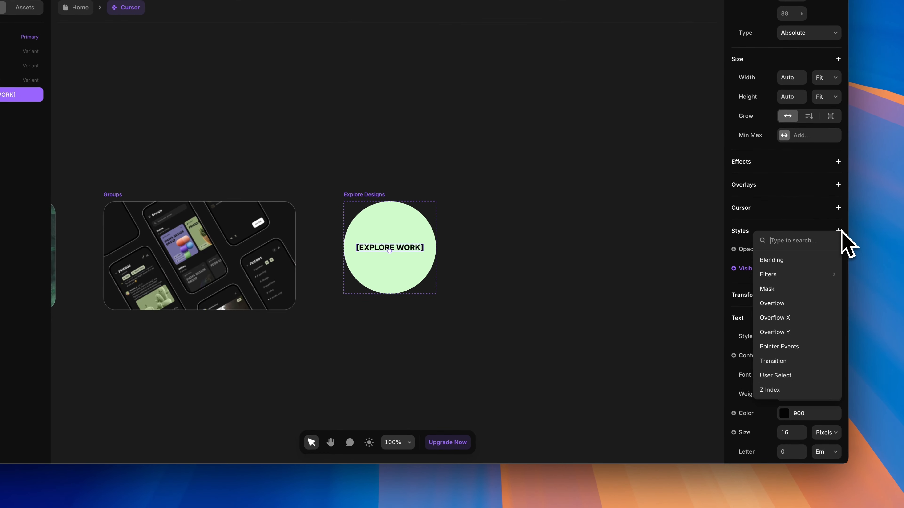
click(790, 259)
click(796, 289)
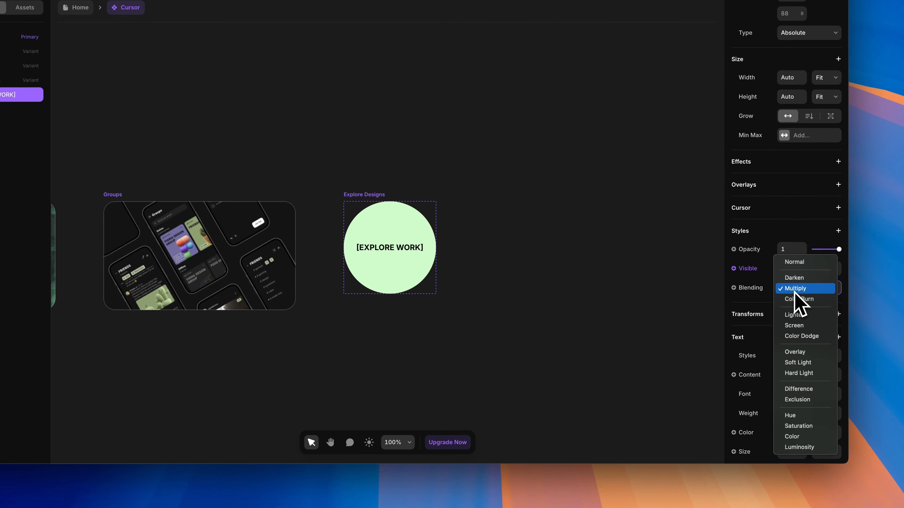
click(805, 391)
click(656, 233)
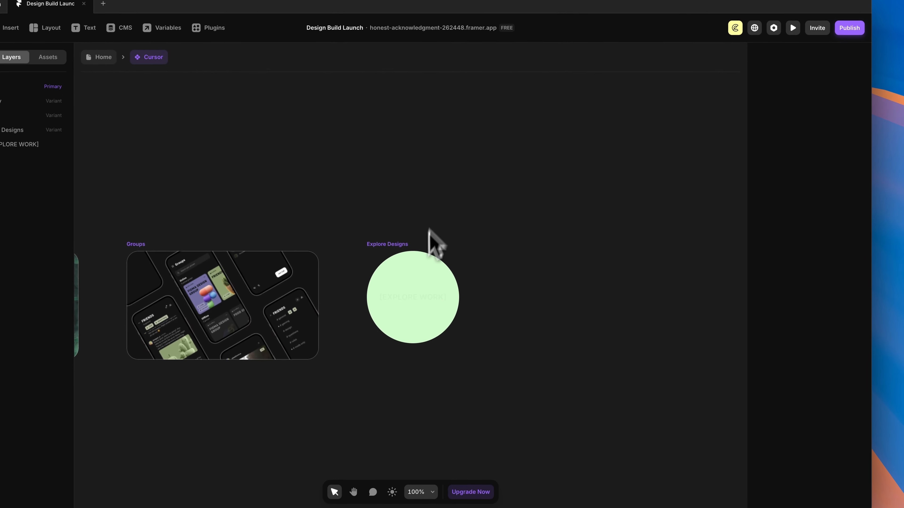
Change the colour of the [EXPLORE WORK] text so it contrasts with the green circle
click(418, 291)
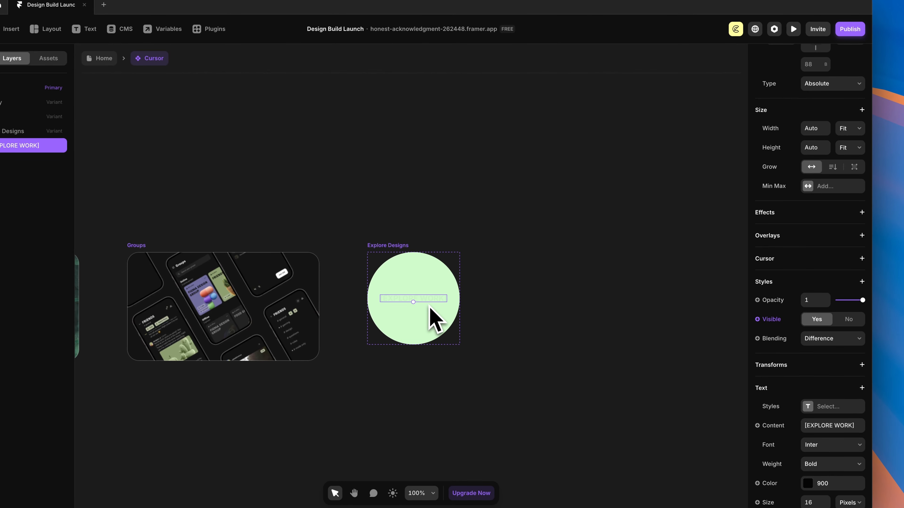
scroll(789, 341, down, 5)
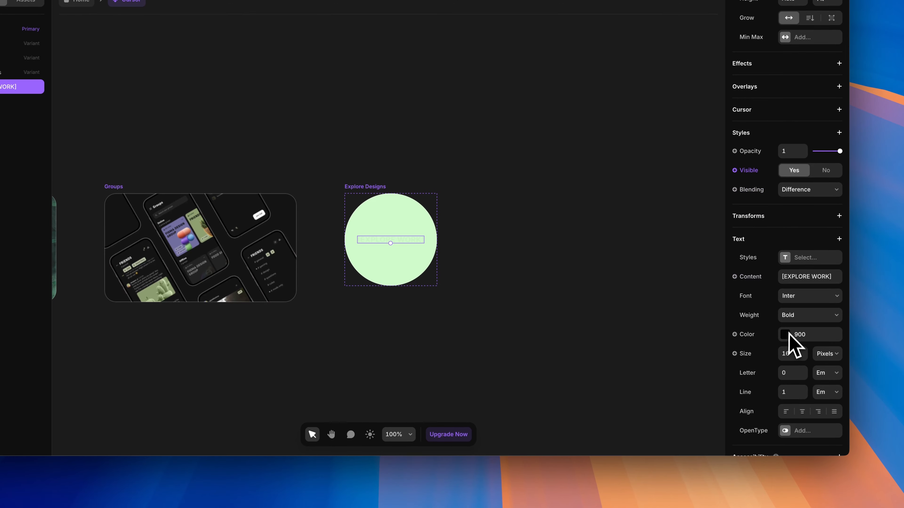
click(809, 394)
click(619, 417)
click(563, 263)
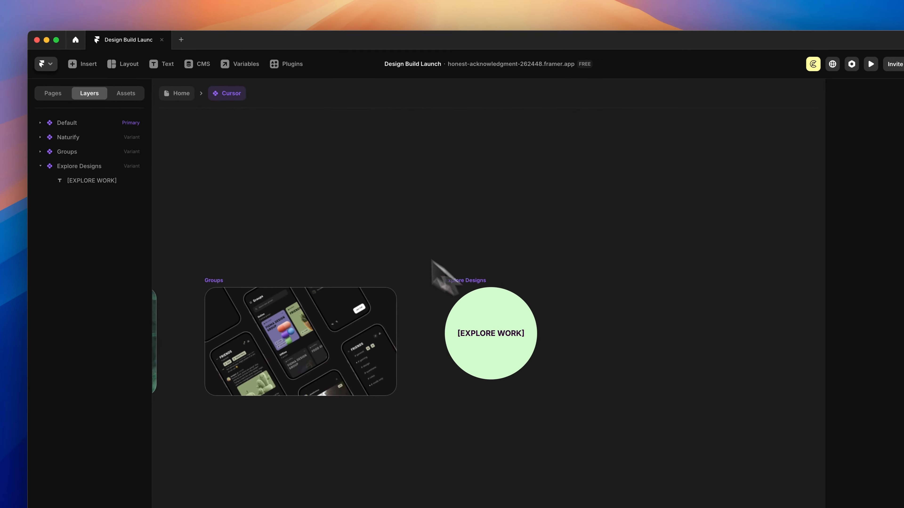
Preview the home page and examine how the custom cursor blends over the hero, text and video sections
click(79, 1)
click(828, 75)
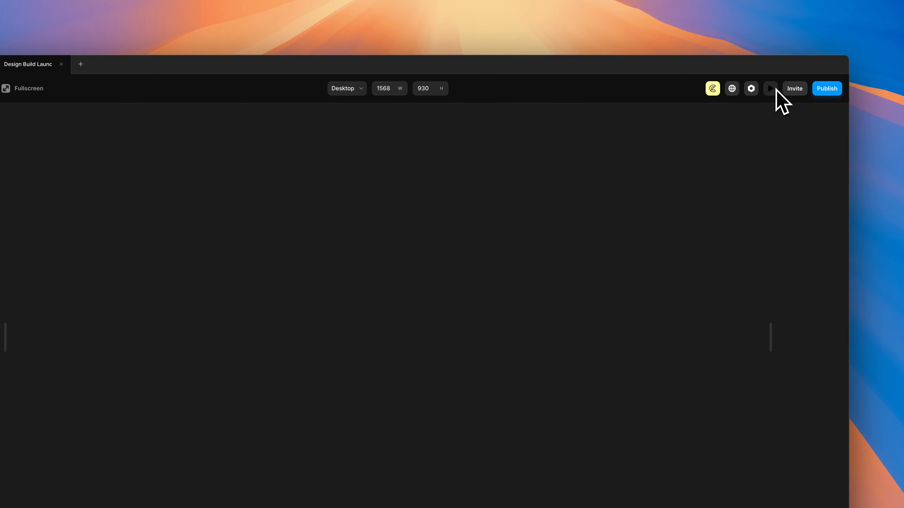
scroll(563, 227, down, 5)
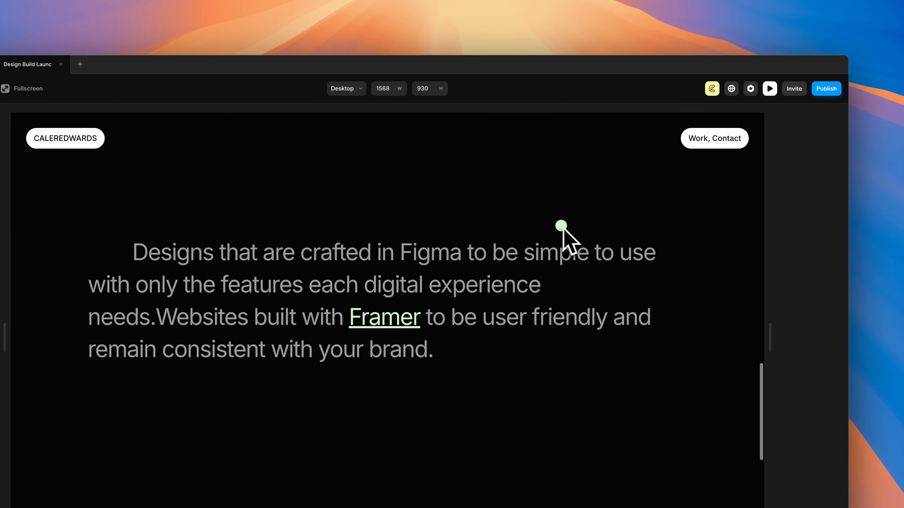
scroll(563, 229, down, 10)
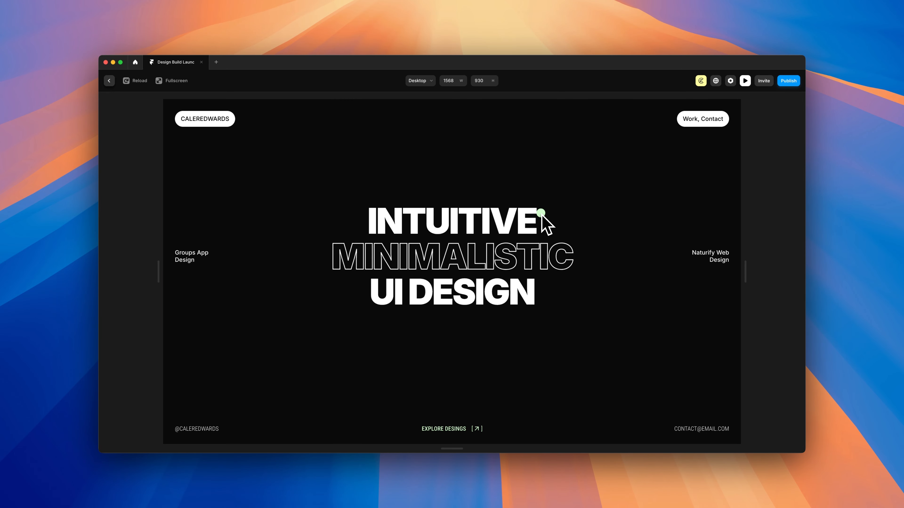
scroll(538, 228, down, 5)
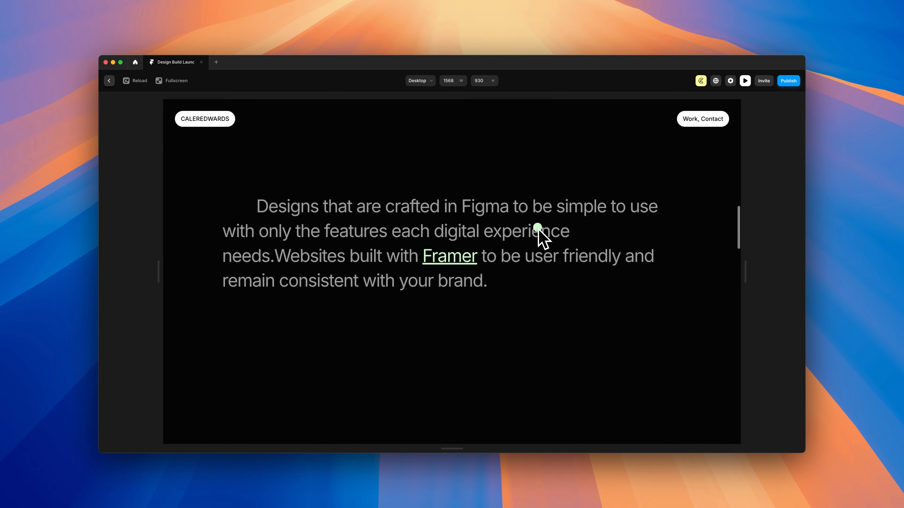
scroll(538, 227, down, 5)
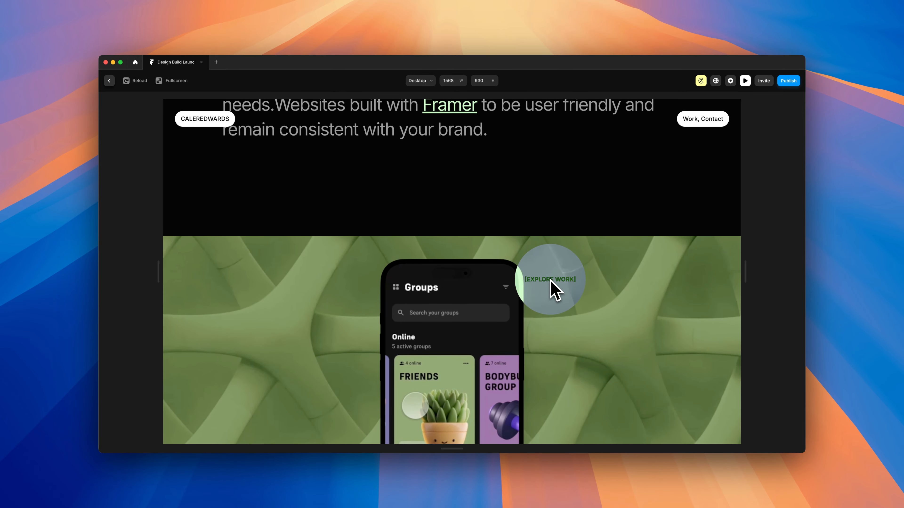
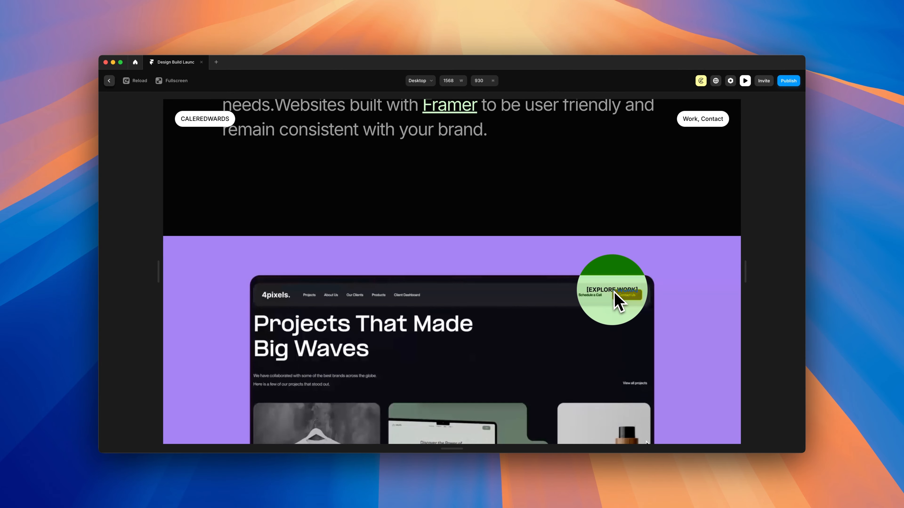
scroll(617, 219, up, 1)
scroll(617, 218, up, 10)
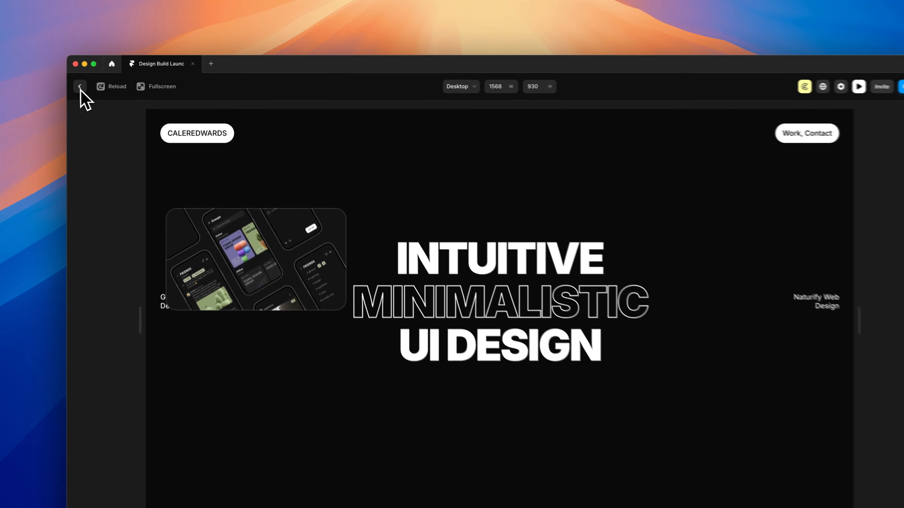
click(109, 80)
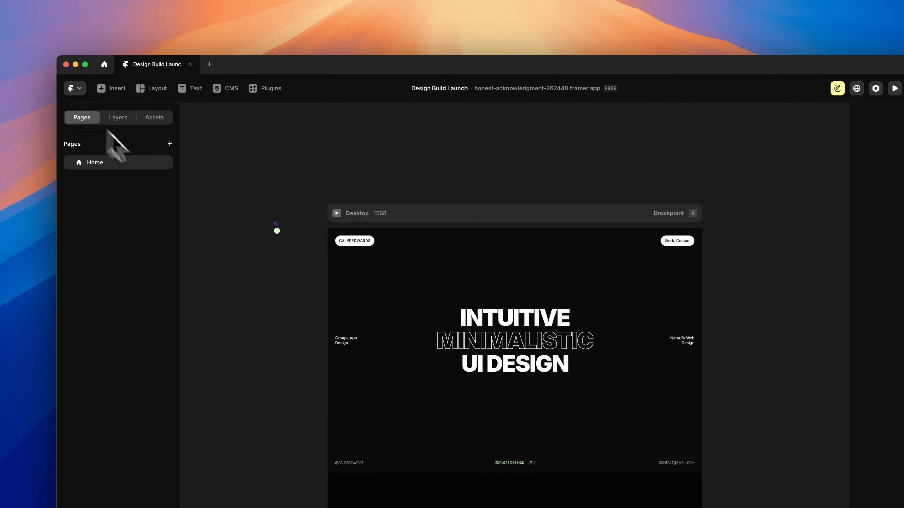
Open the Cursor component and add a blending style to its default variant
double_click(277, 232)
scroll(516, 350, up, 5)
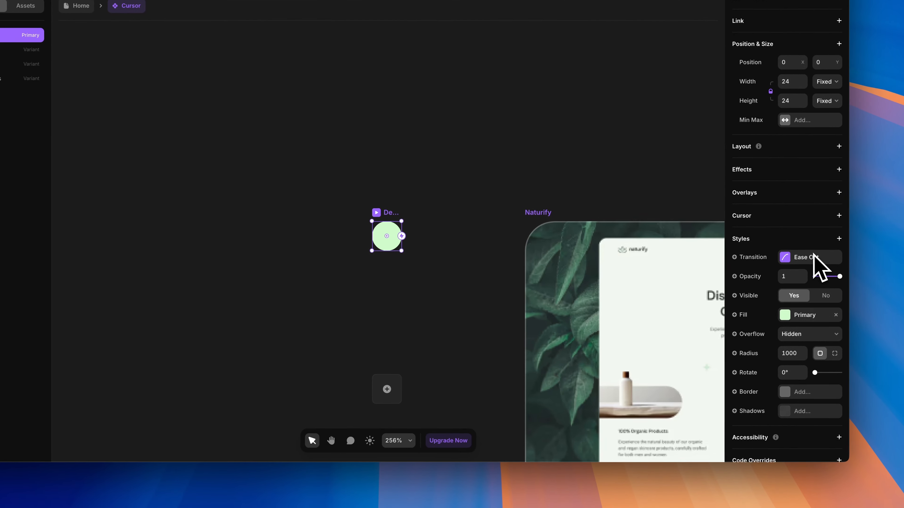
click(838, 239)
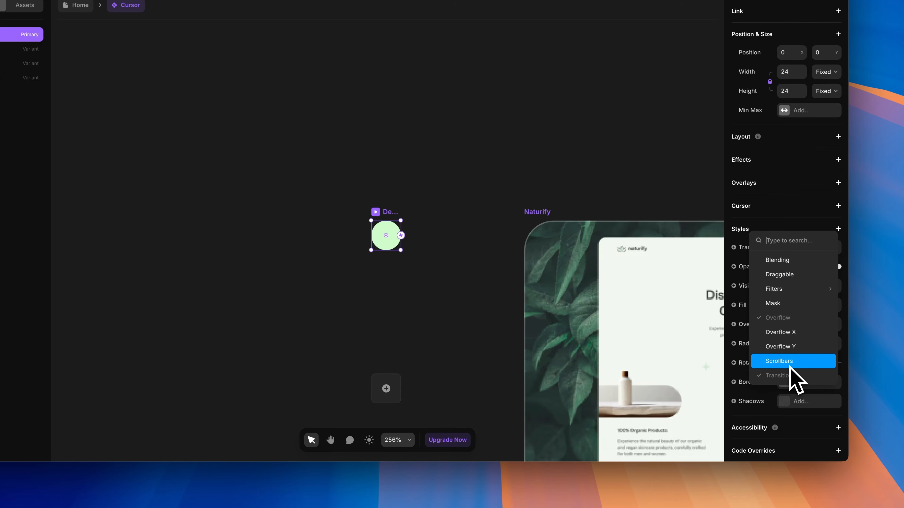
click(782, 260)
scroll(782, 280, down, 2)
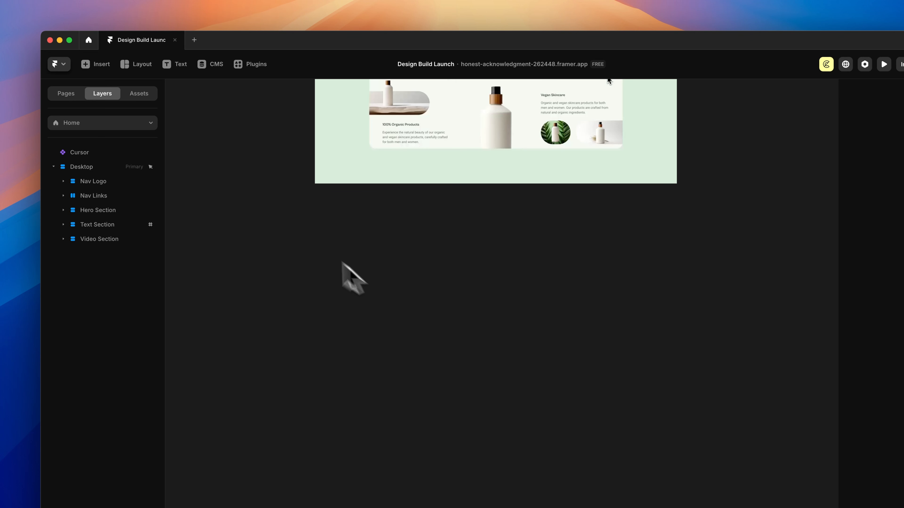
Draw a two-column stack about 1576 × 1020 below the desktop page and rename it as Info Section
click(136, 65)
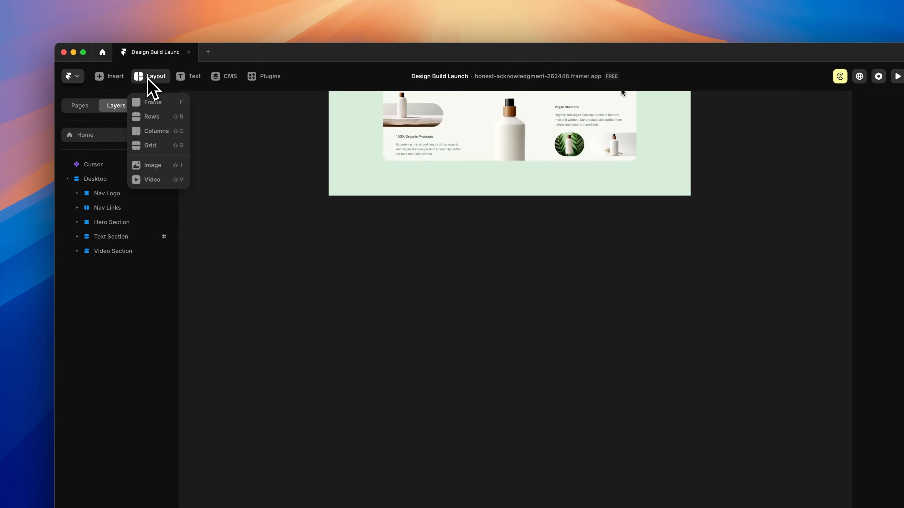
click(148, 135)
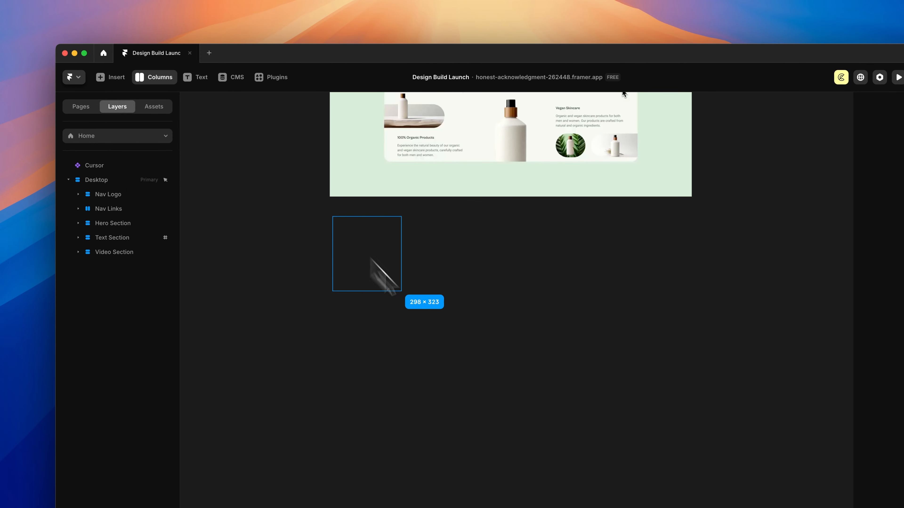
drag(372, 258, 697, 452)
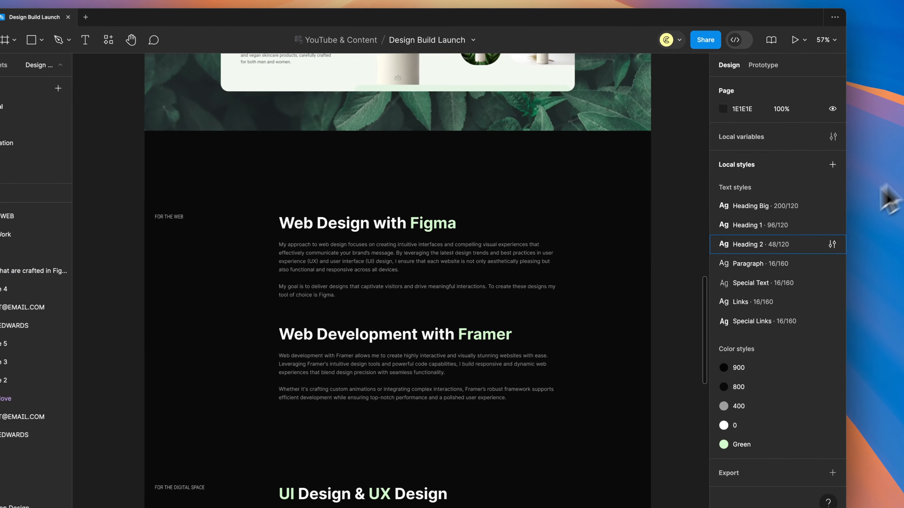
scroll(592, 315, down, 5)
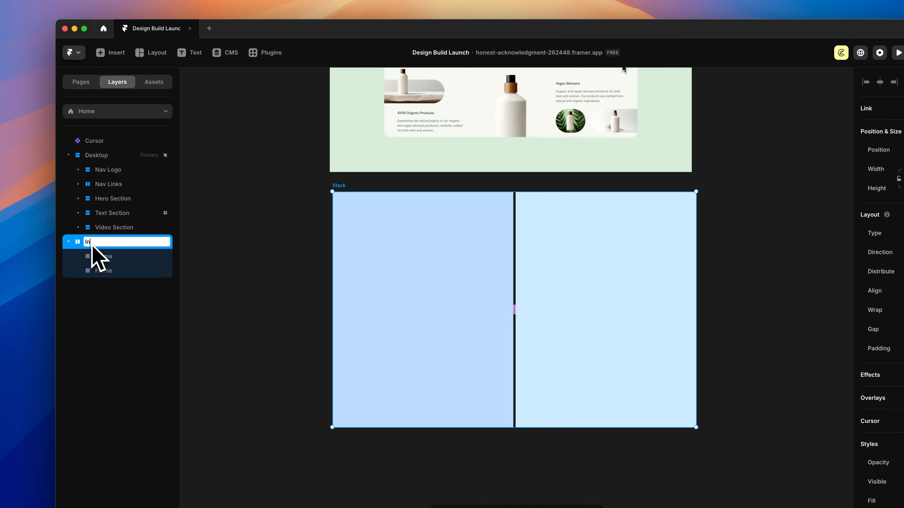
text(Section)
key(Return)
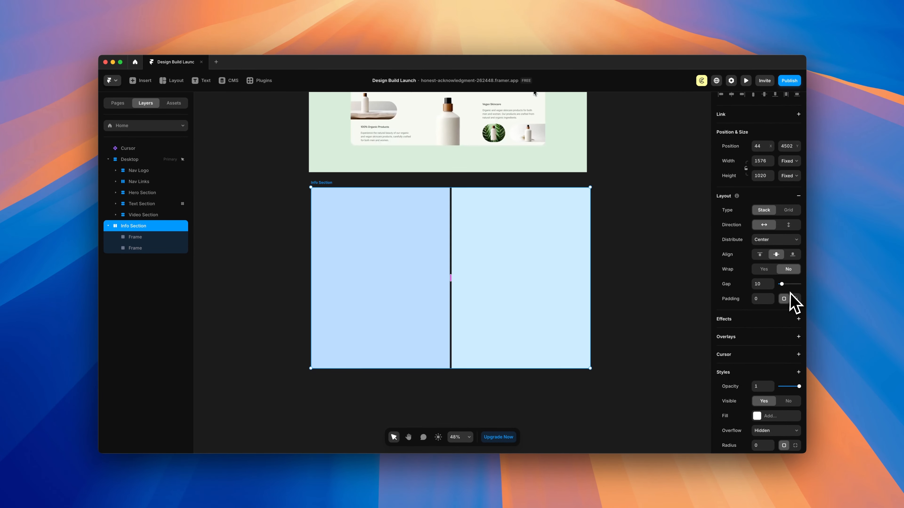
Set the Info Section's individual padding to 256 for the top, right and bottom sides and 32 for the left
scroll(789, 304, down, 4)
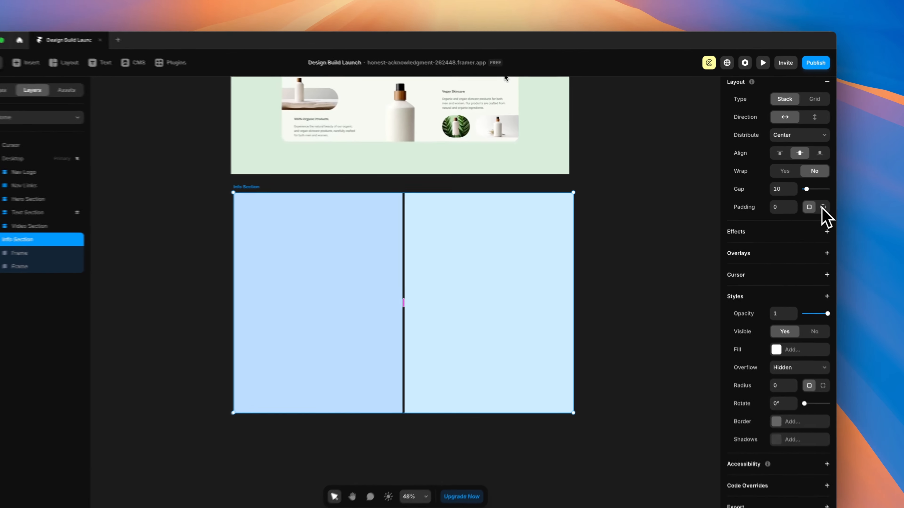
click(795, 198)
click(756, 214)
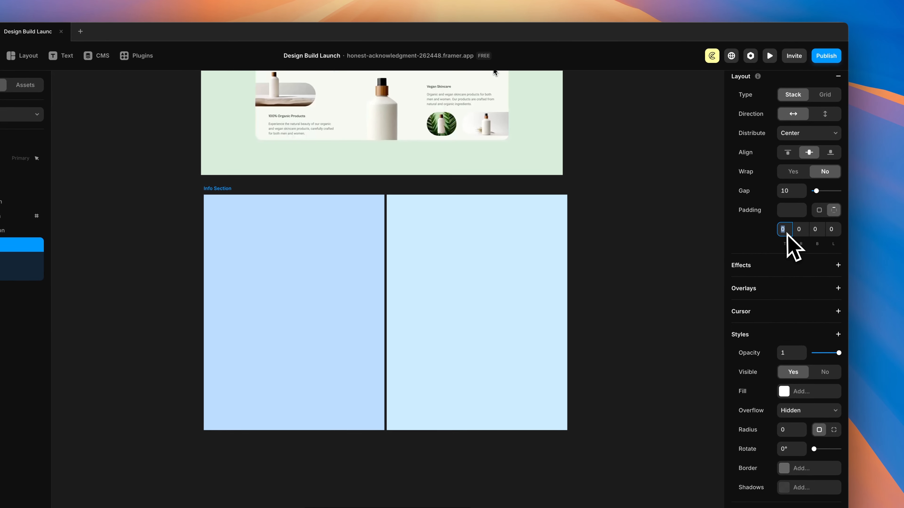
click(805, 231)
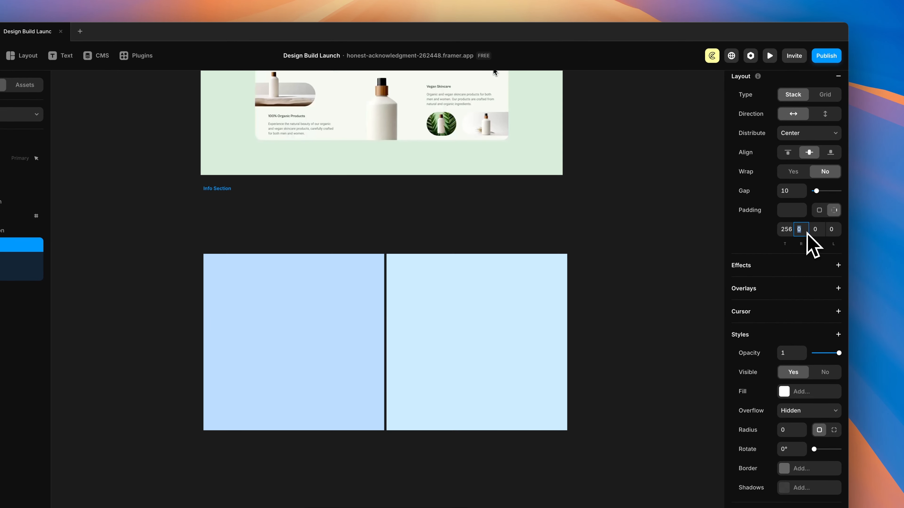
click(819, 231)
click(833, 229)
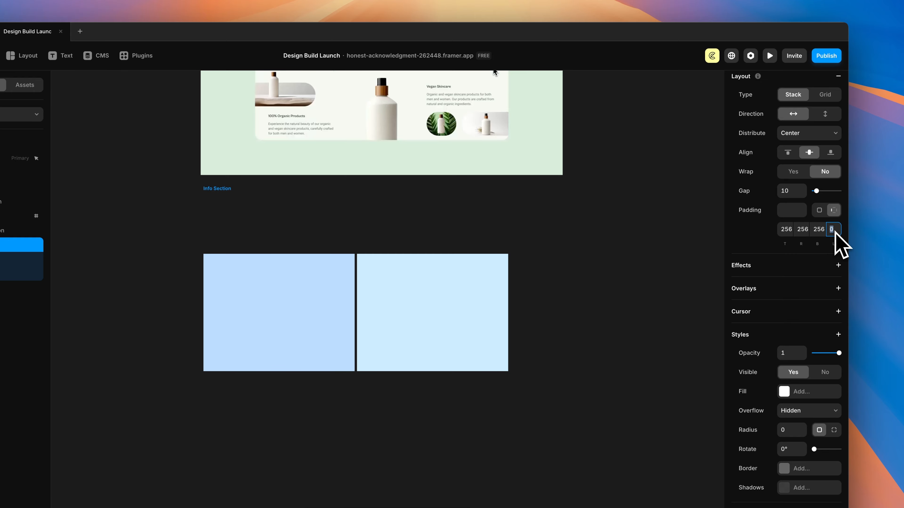
text(32)
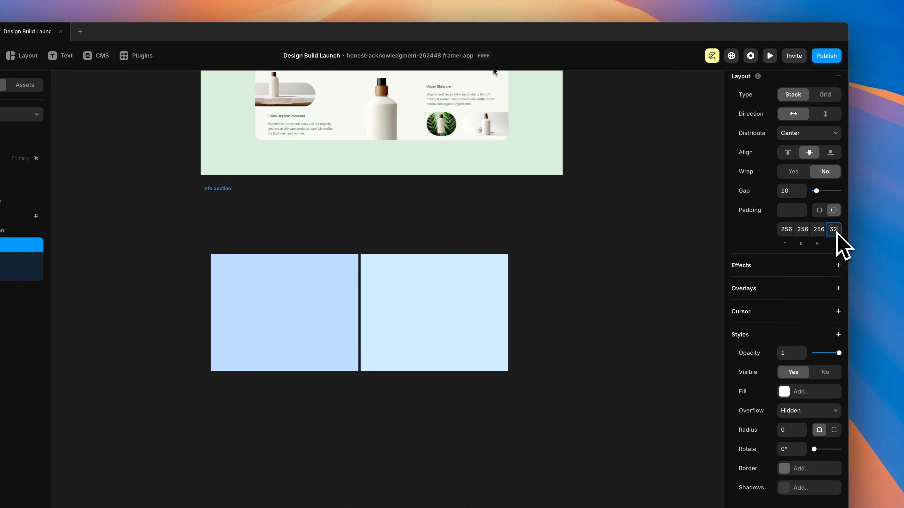
key(Return)
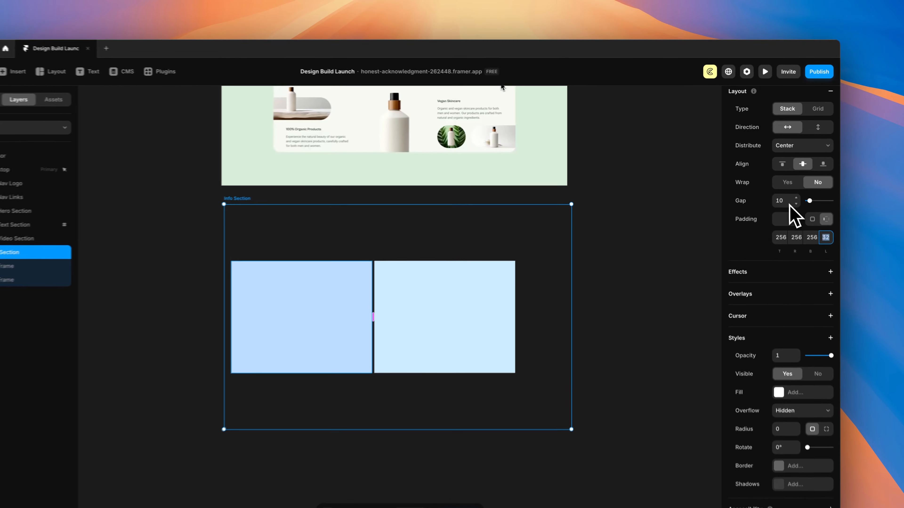
Set the gap between the Info Section's columns to 16
click(764, 184)
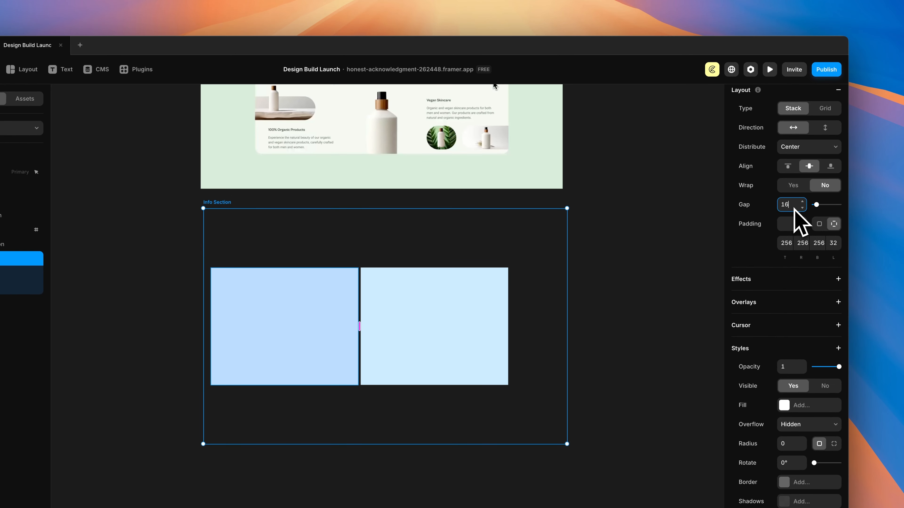
text(16)
key(Return)
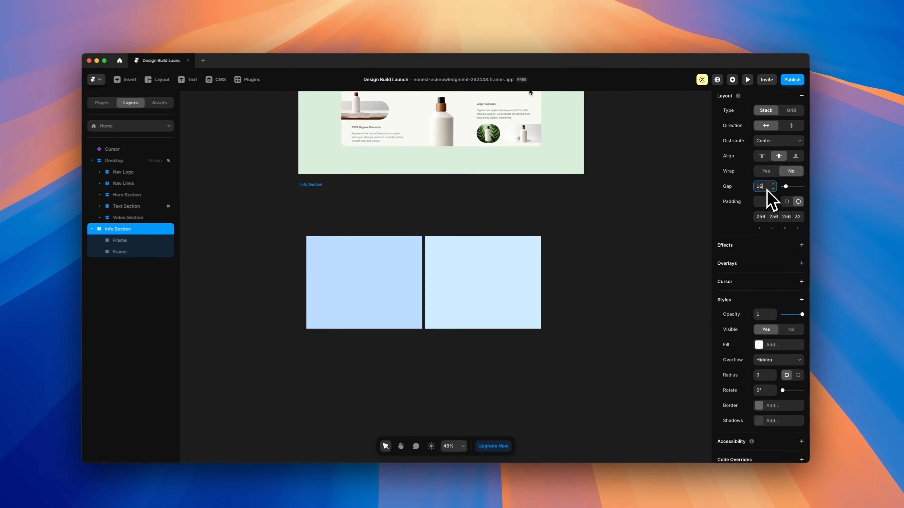
Nest the Info Section inside the Desktop layer, above Nav Logo
scroll(740, 250, up, 5)
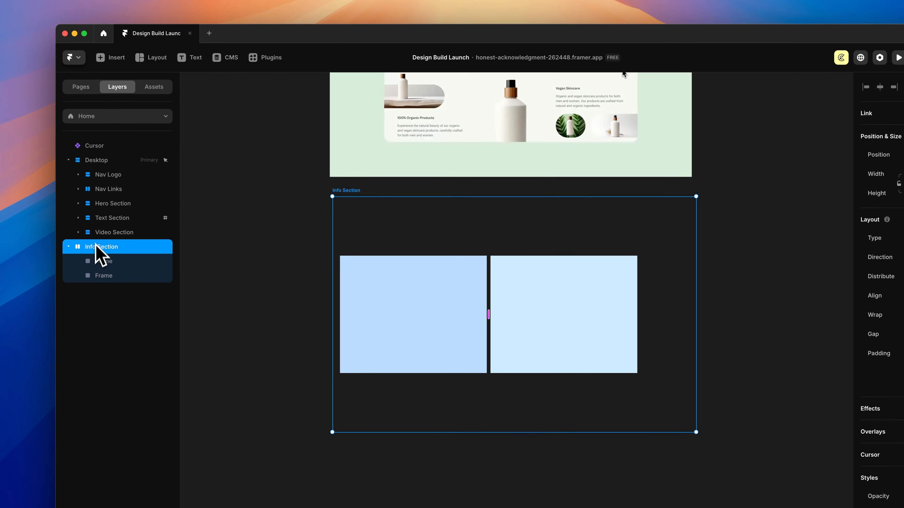
drag(101, 172, 101, 172)
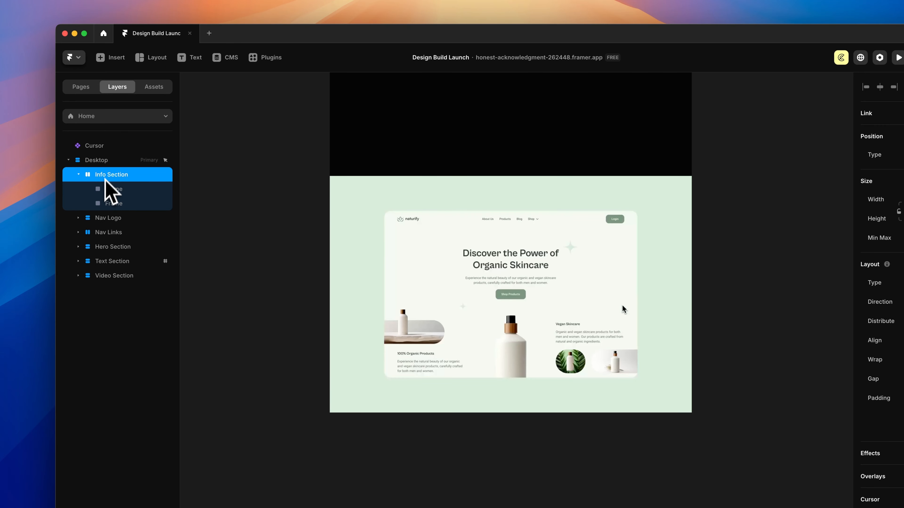
Reorder the Desktop layers so that the Info Section comes last, directly below the Video Section
drag(107, 271, 106, 276)
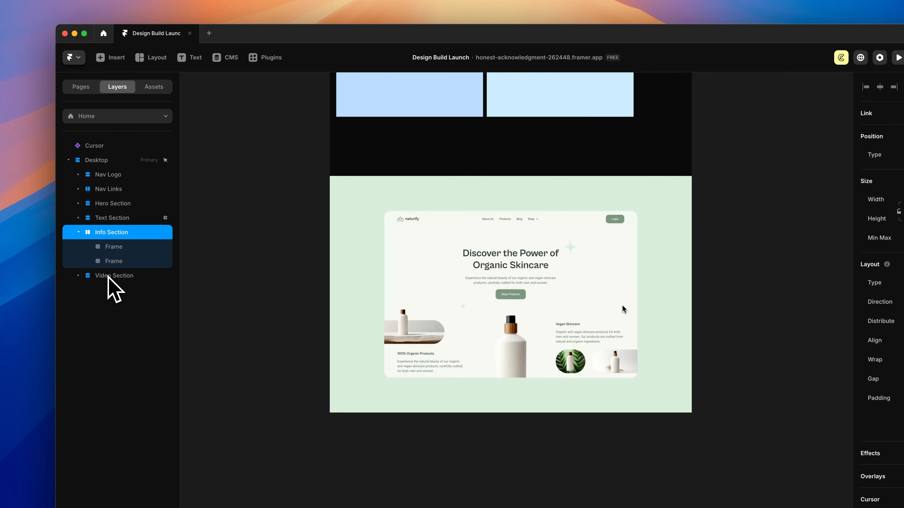
drag(111, 239, 109, 243)
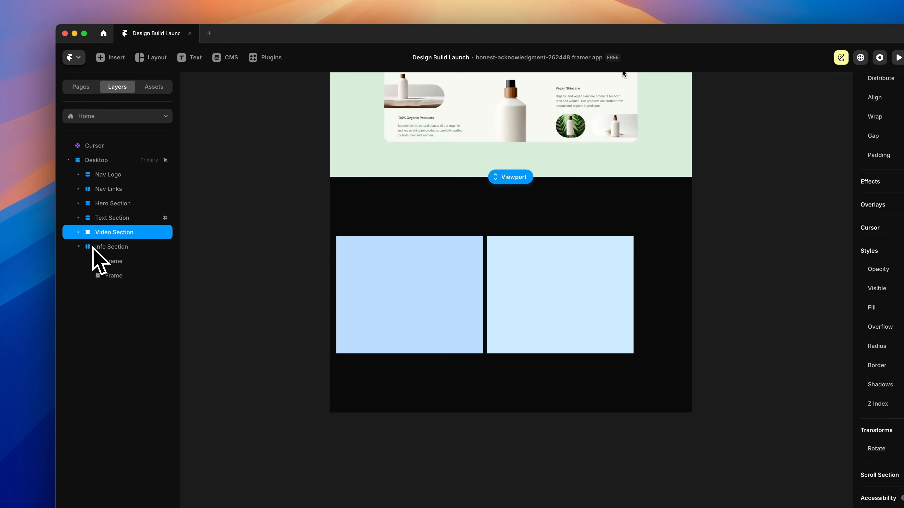
Set the Info Section's width to Fill and height to Fit Content, and add a minimum height of 700
click(111, 248)
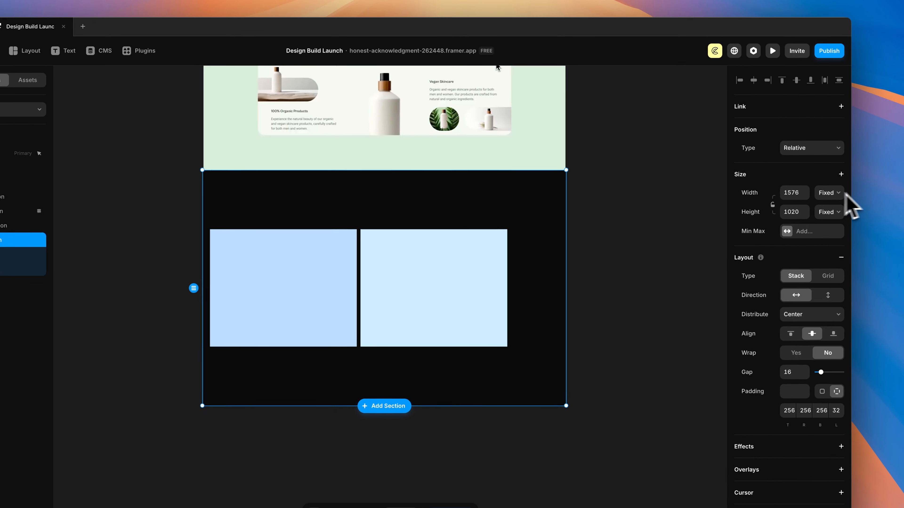
click(829, 192)
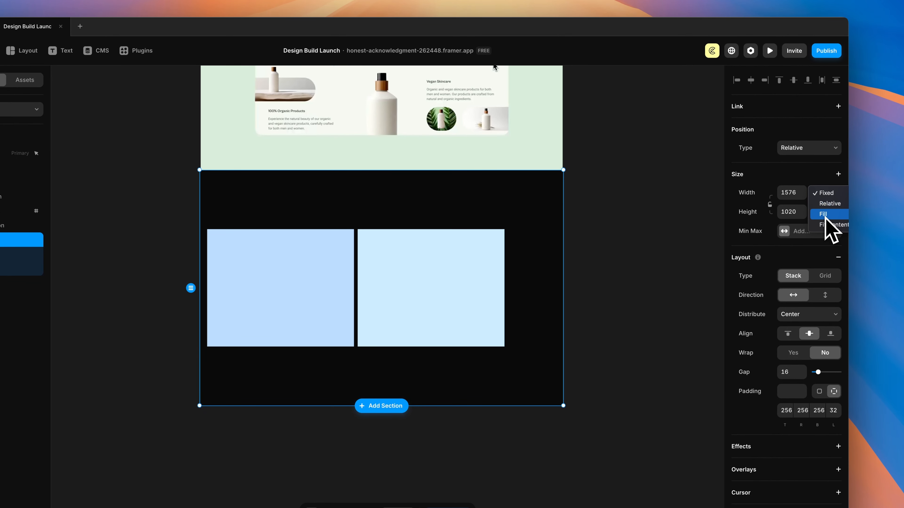
click(825, 214)
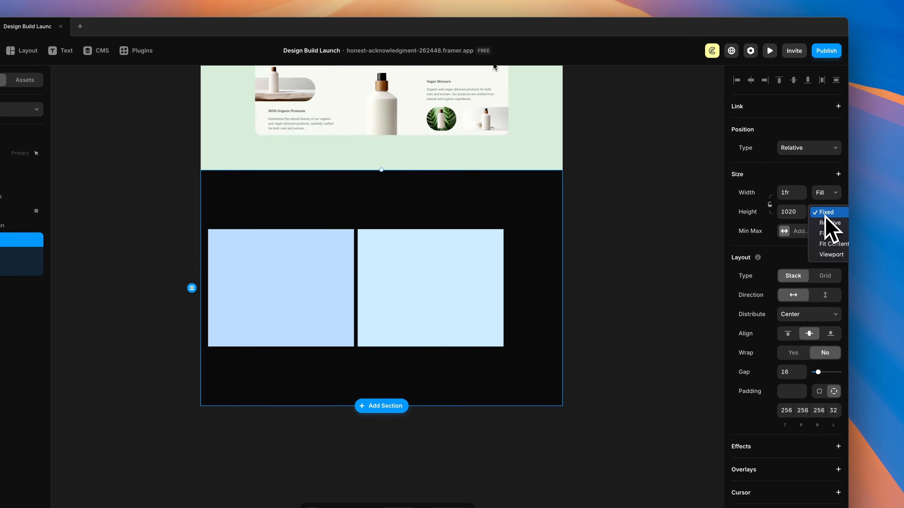
click(832, 243)
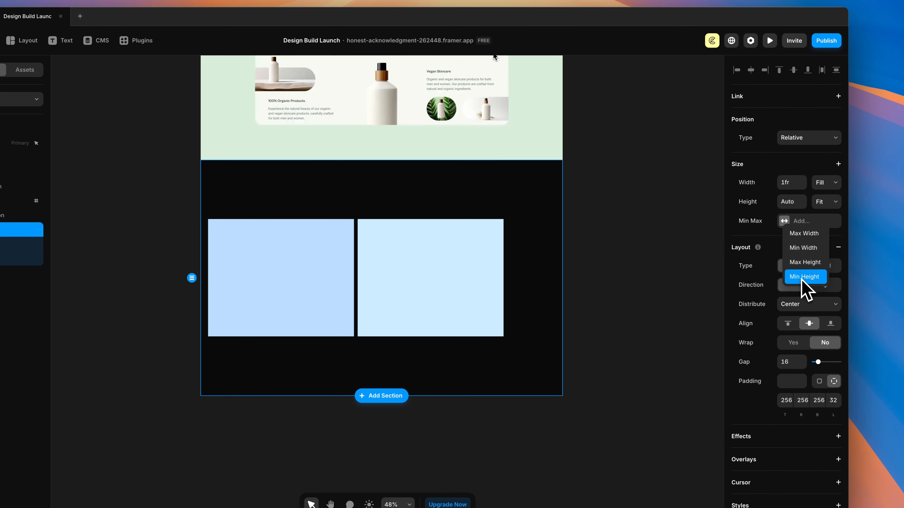
click(805, 277)
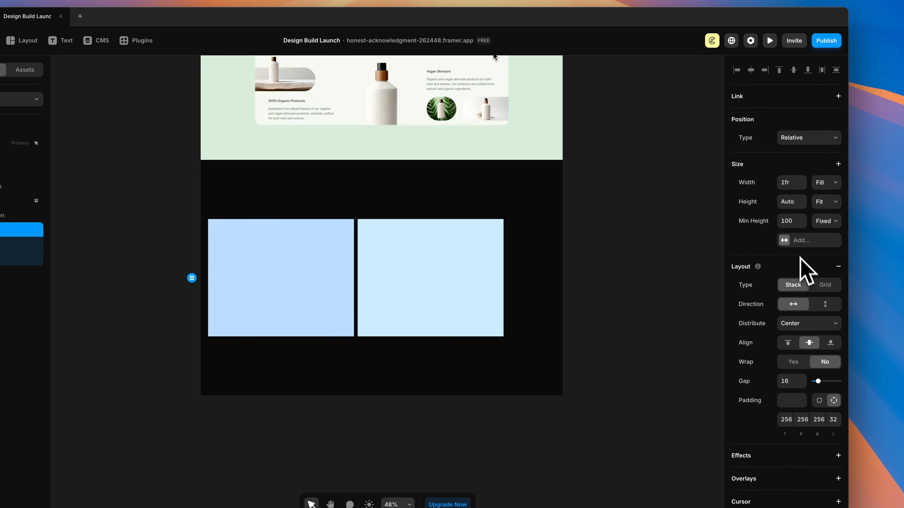
click(795, 221)
text(700)
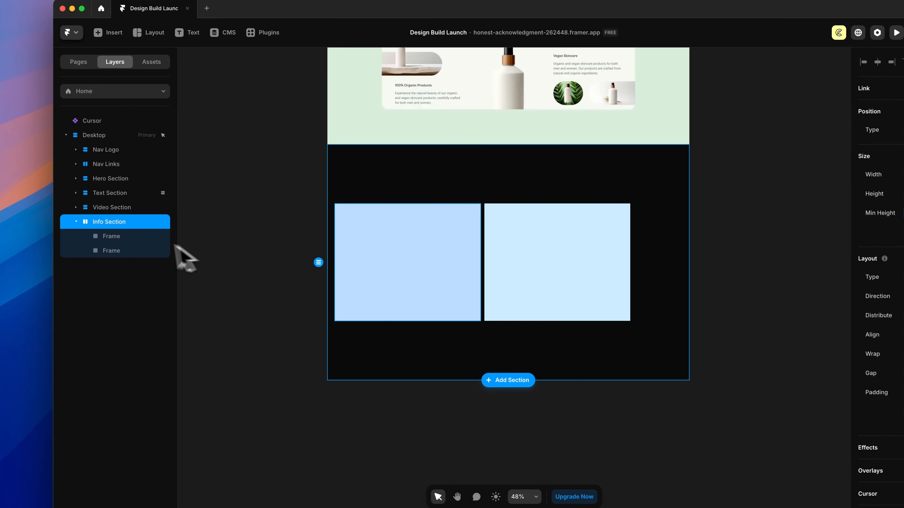
Rename the Info Section's first frame as Subject and its second frame as Text
click(118, 237)
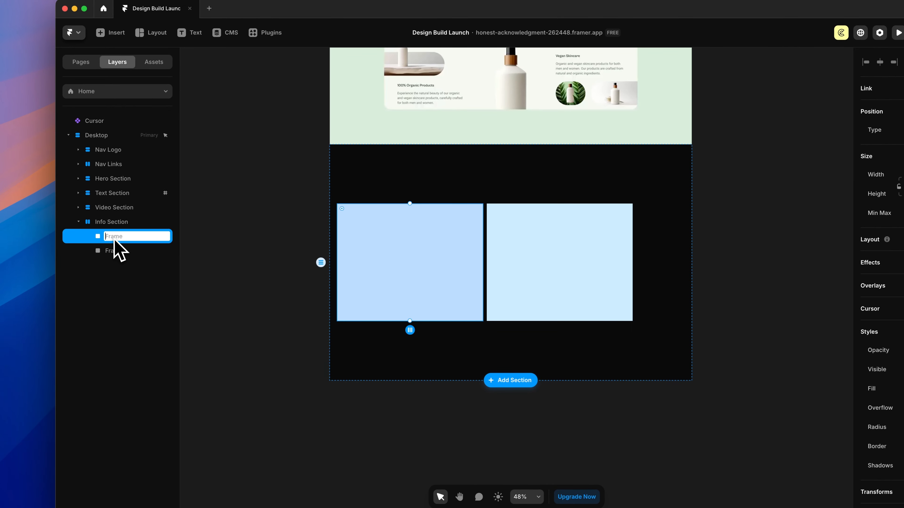
text(Subject)
key(Return)
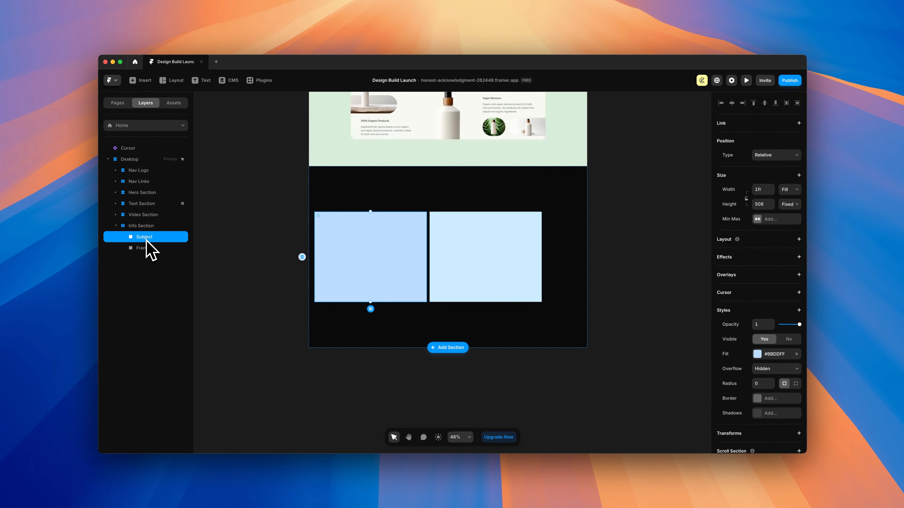
double_click(144, 248)
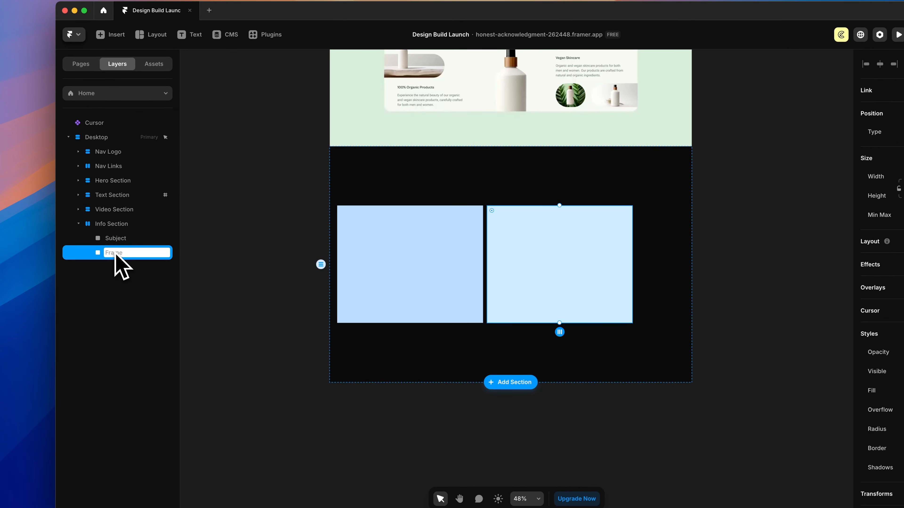
text(Text)
key(Return)
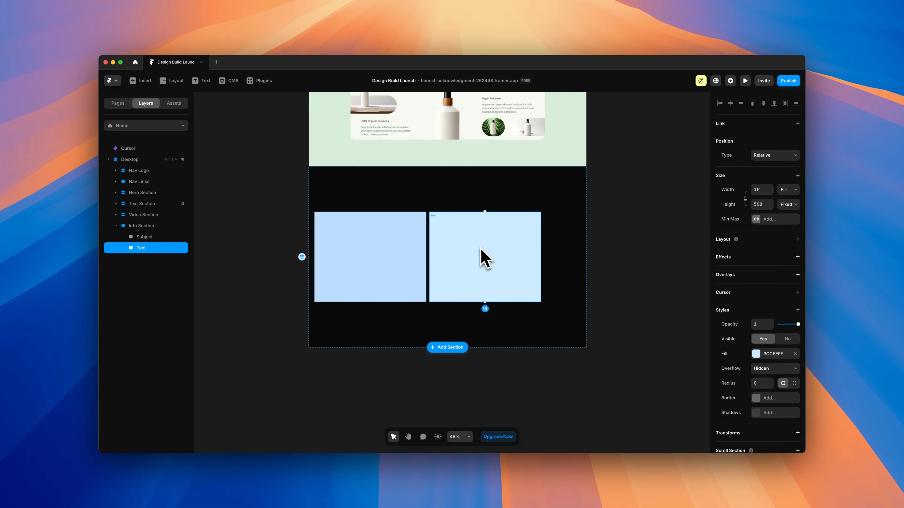
Add the placeholder text asdfasf inside the Subject frame and apply the Body Alt text style to it
click(381, 242)
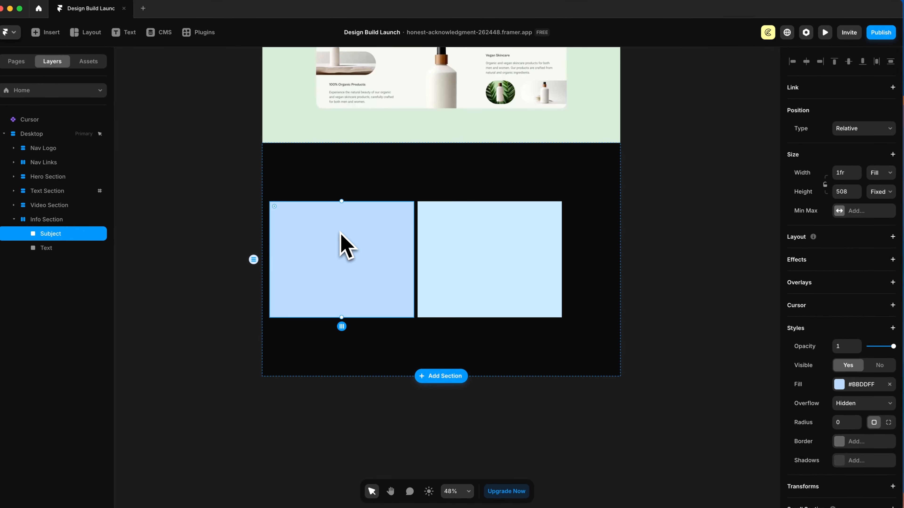
click(313, 226)
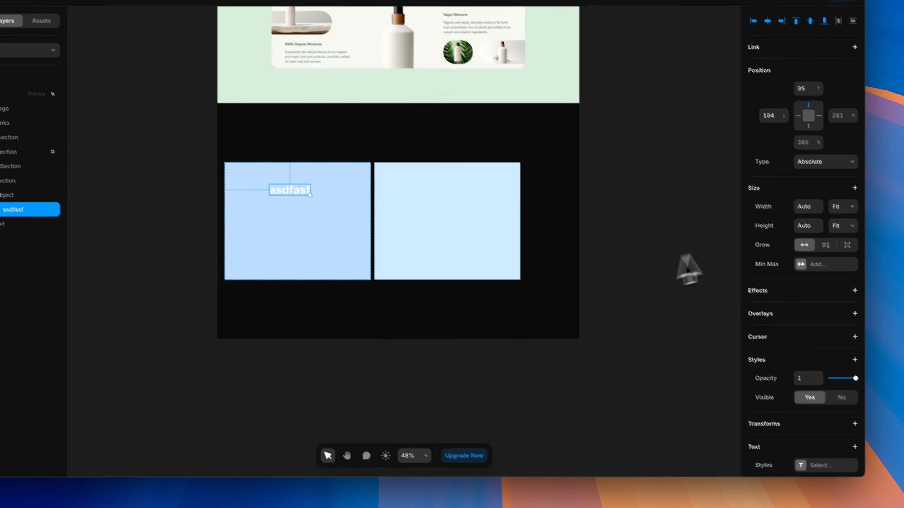
scroll(830, 286, down, 5)
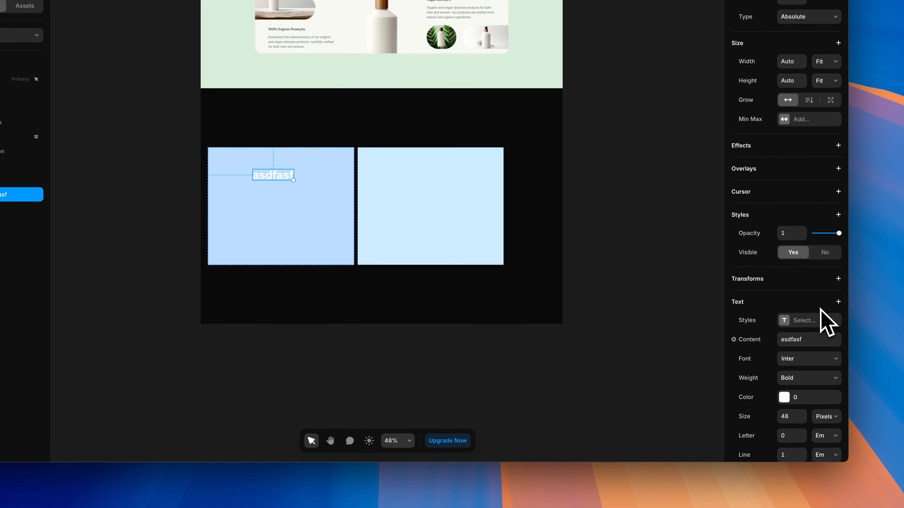
click(802, 275)
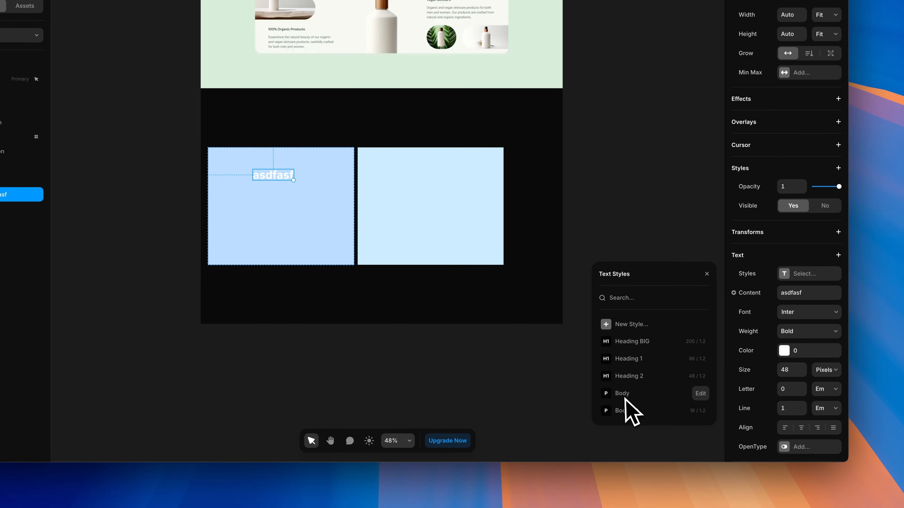
click(627, 410)
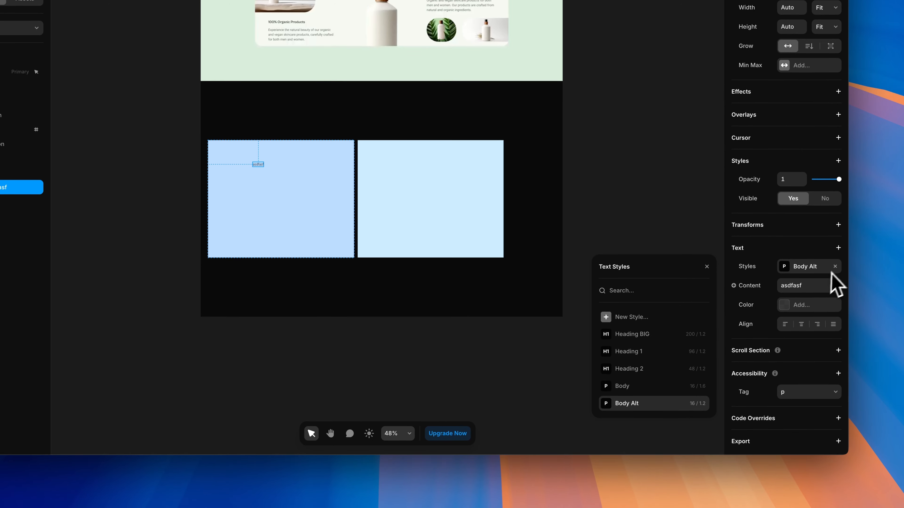
Detach the placeholder's text style, then set its color to 0 and its line height to 1 em
click(835, 274)
click(787, 343)
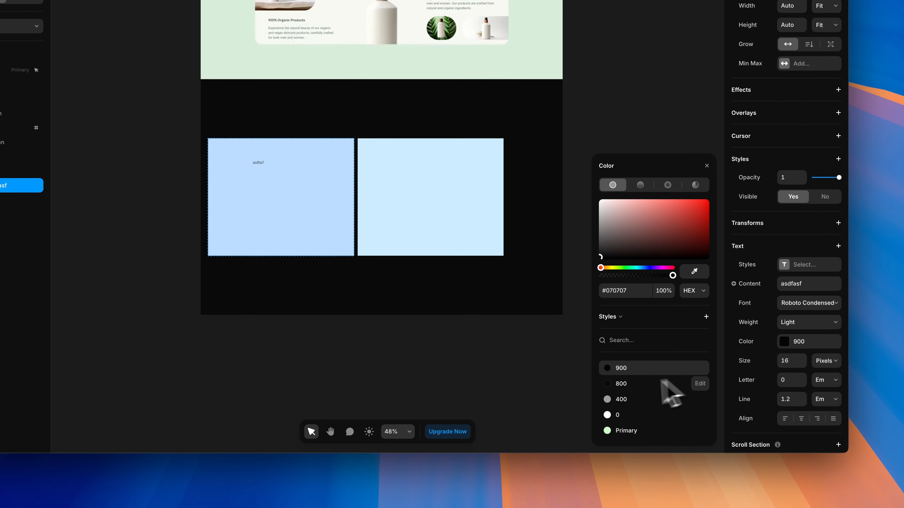
click(609, 414)
click(795, 399)
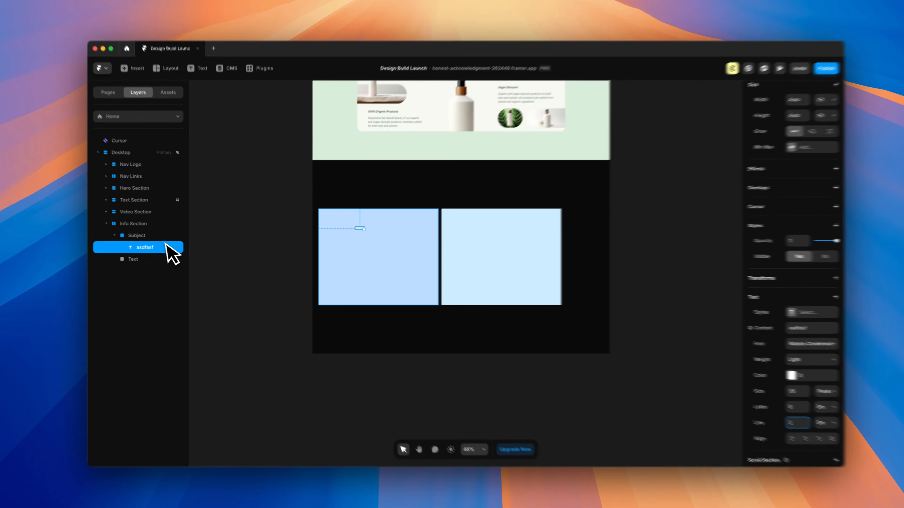
Remove the Subject frame's fill and give it a vertical stack layout distributed at Start and aligned left
click(120, 234)
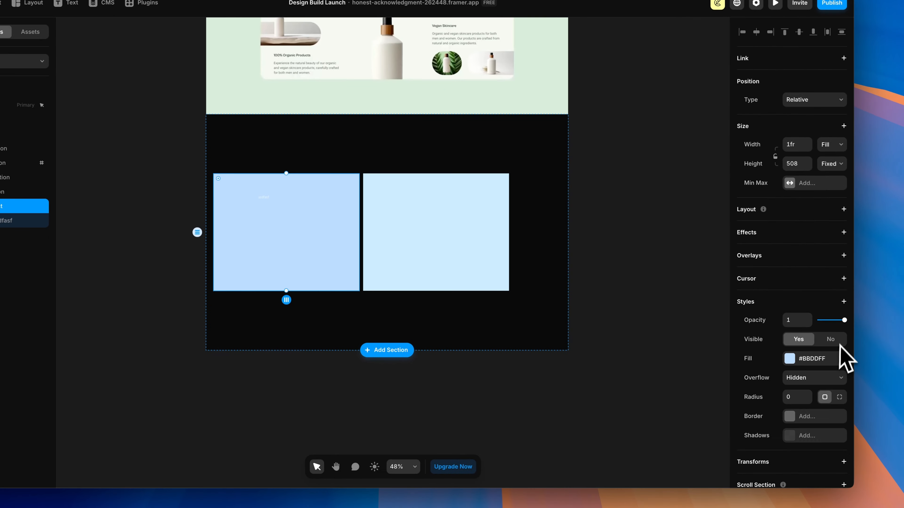
click(840, 358)
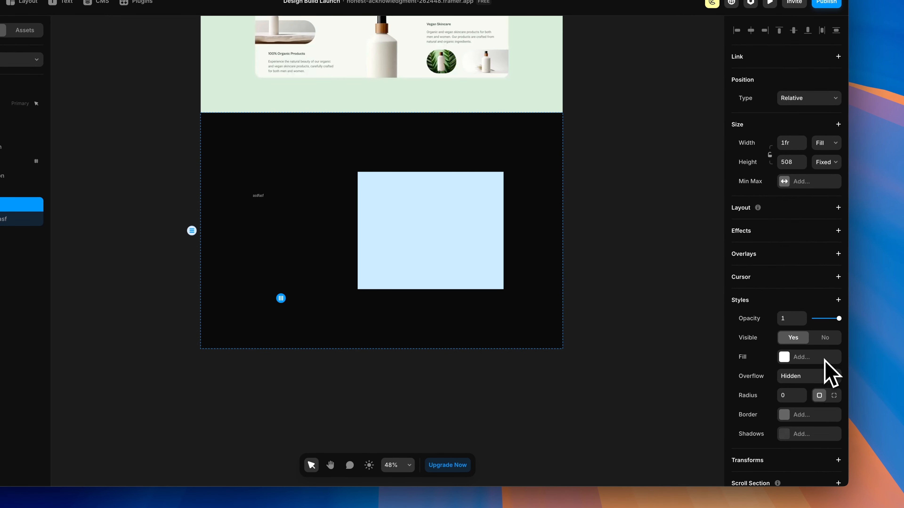
click(838, 207)
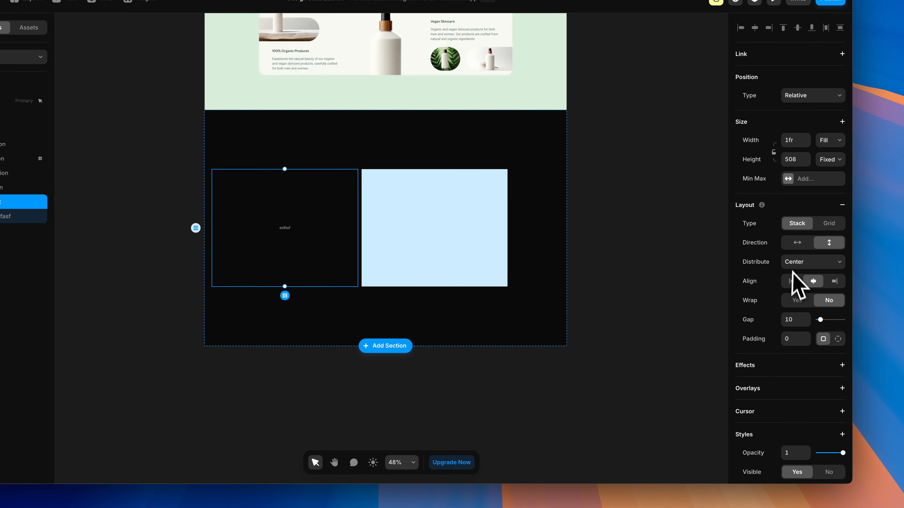
click(861, 287)
click(796, 251)
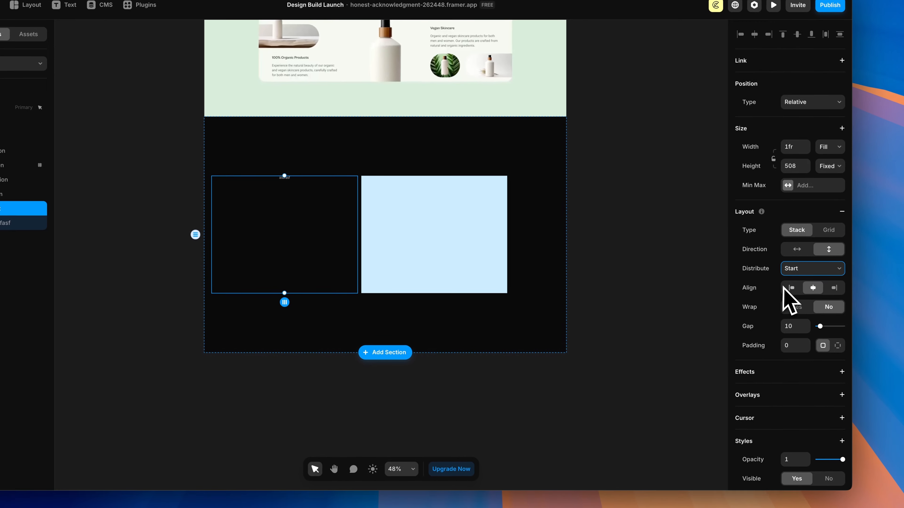
click(841, 313)
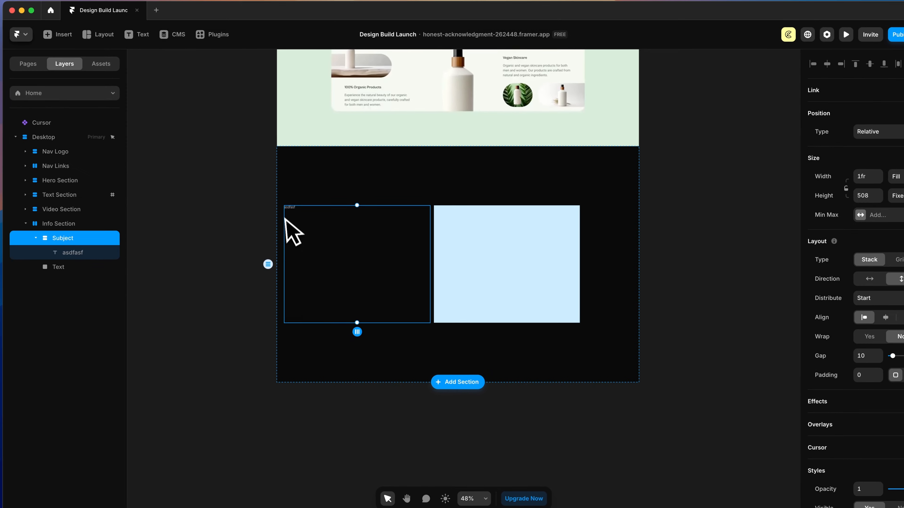
Replace the placeholder text in the Subject frame with FOR THE WEB
scroll(308, 218, up, 10)
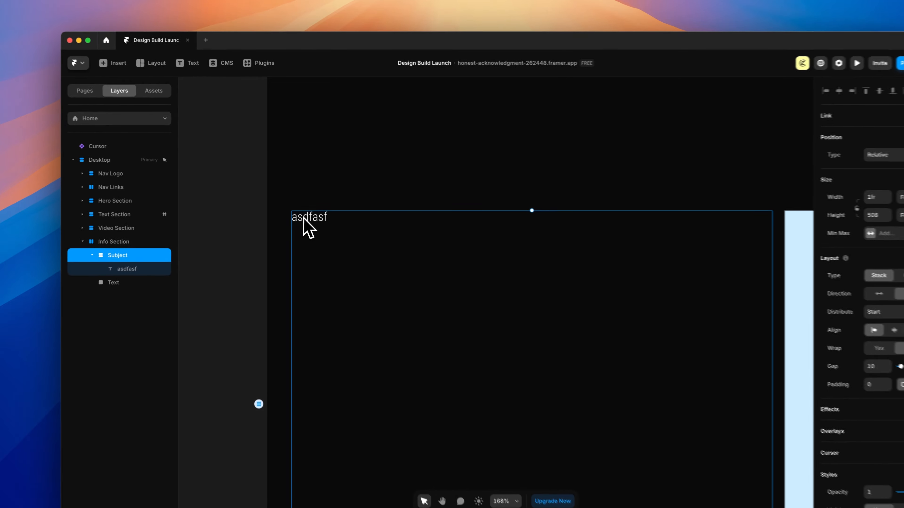
double_click(307, 212)
double_click(309, 221)
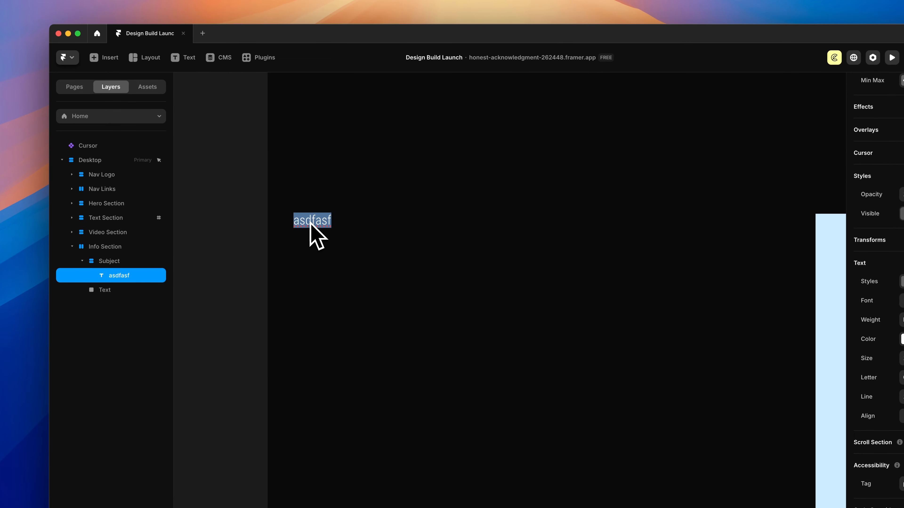
text(FOR THE WEB)
key(Escape)
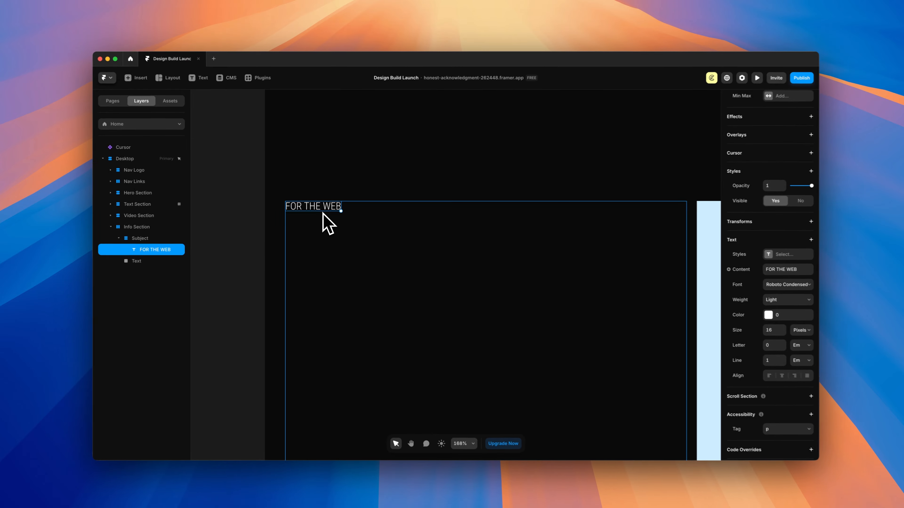
Remove the light blue fill from the Text frame in the Info Section
scroll(325, 220, down, 5)
scroll(325, 220, right, 1)
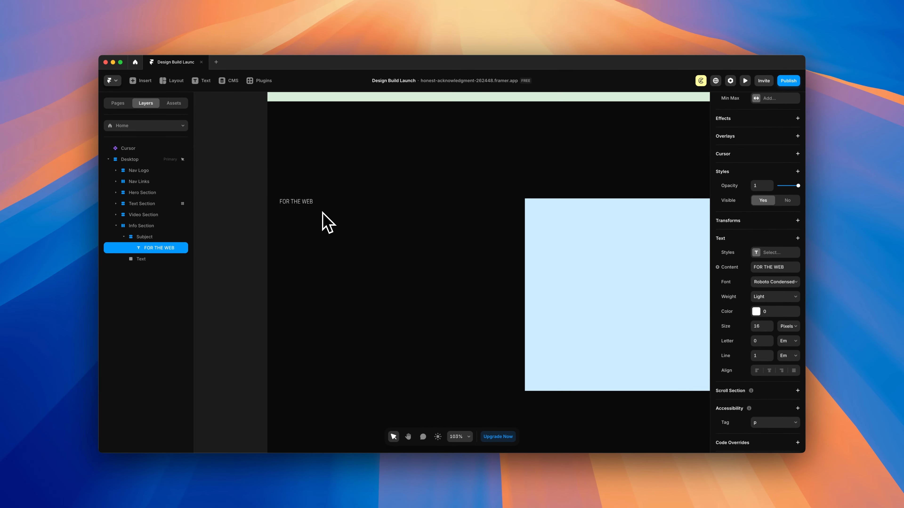
scroll(323, 212, down, 4)
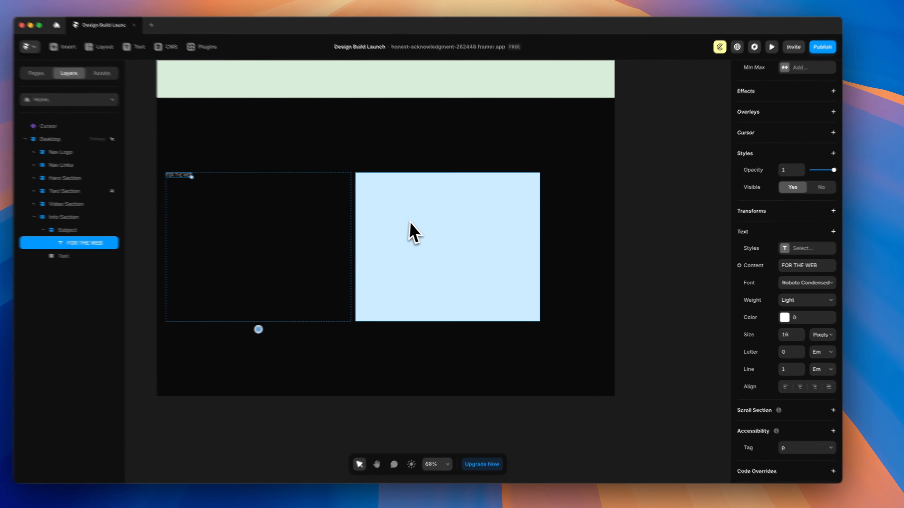
click(452, 226)
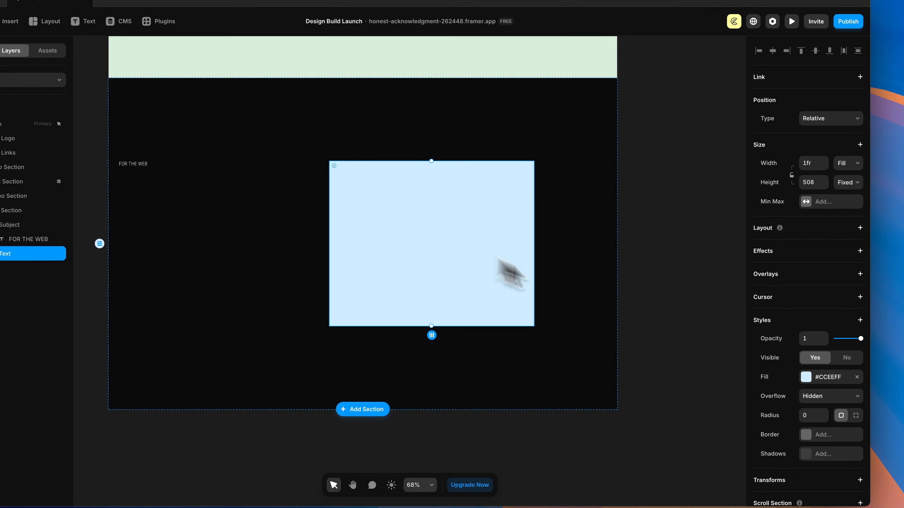
click(855, 376)
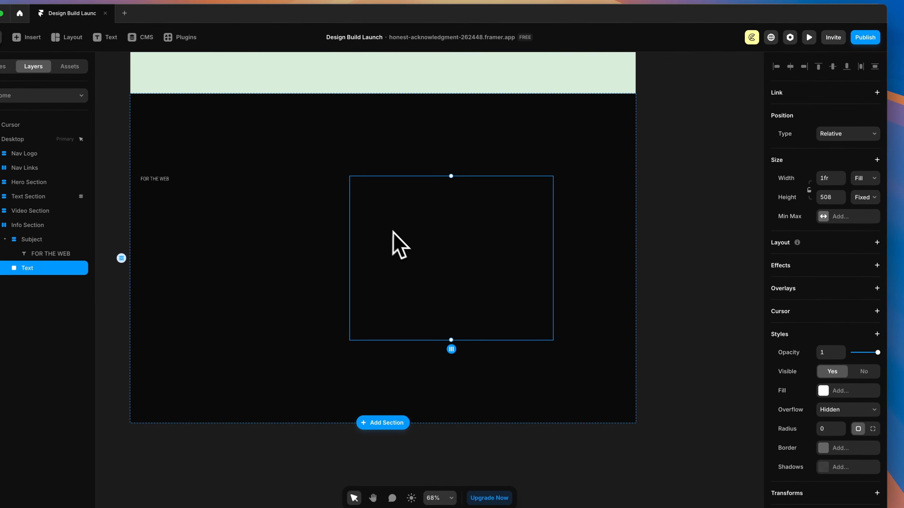
Add the placeholder text asdfas inside the Text frame and apply the Heading 2 text style to it
key(t)
click(386, 215)
text(asdfas)
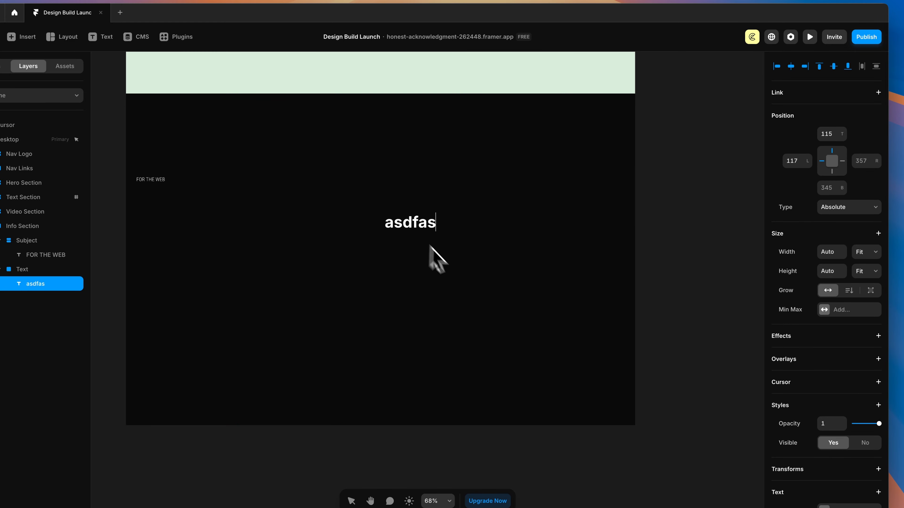
key(Escape)
scroll(853, 320, down, 6)
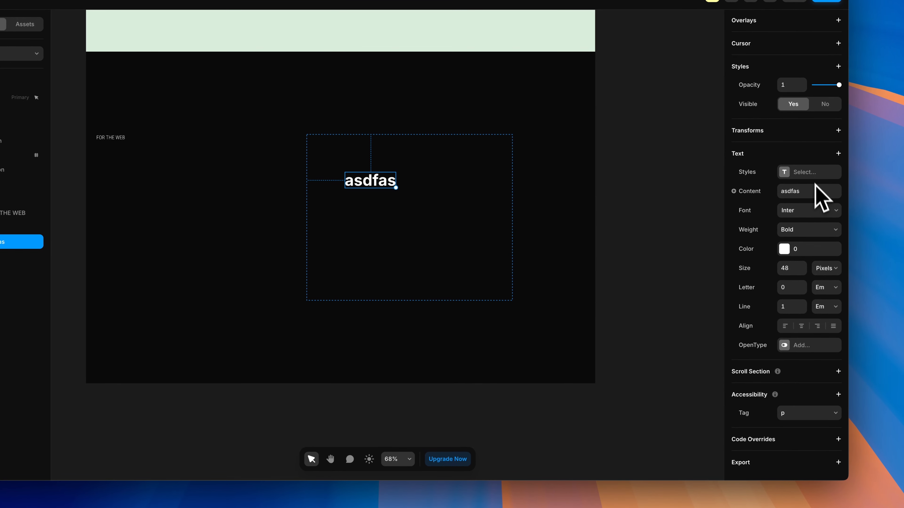
click(790, 171)
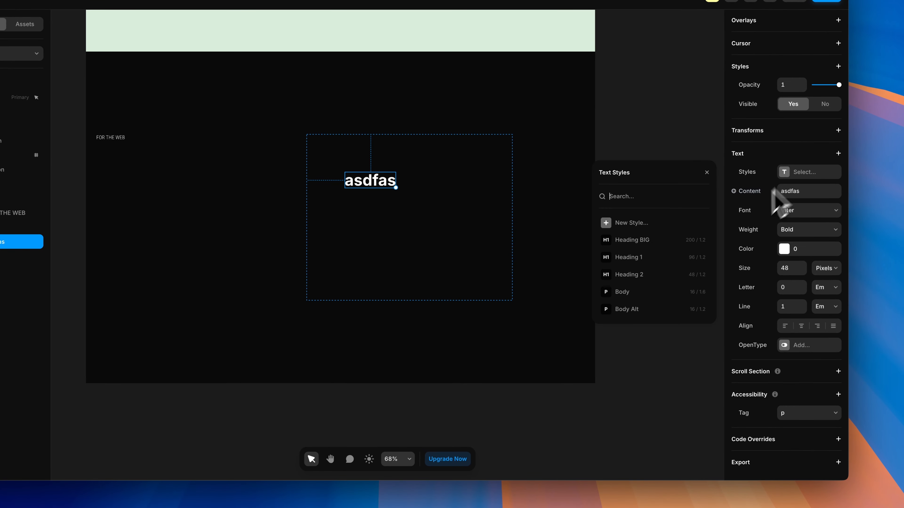
click(629, 274)
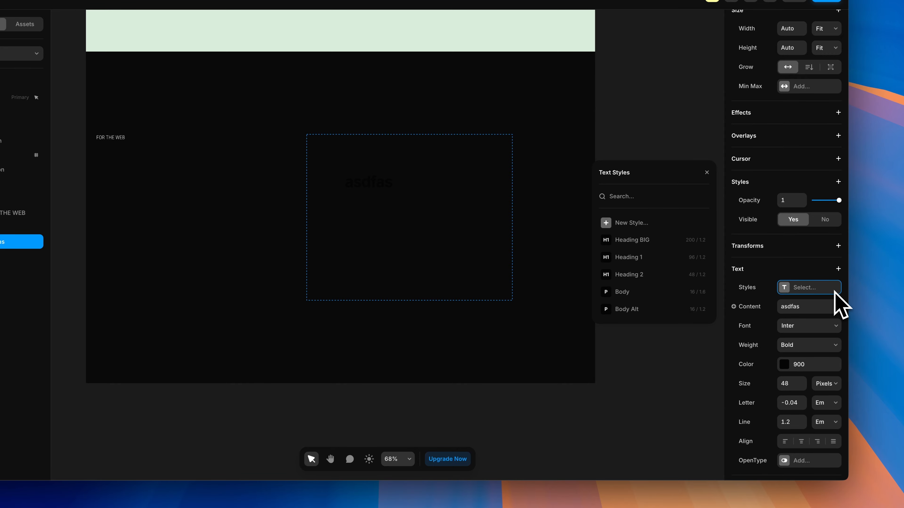
Apply the colour style 0 to the placeholder heading in the Text frame and replace its text with Web Design with Figma
scroll(836, 304, down, 1)
click(783, 349)
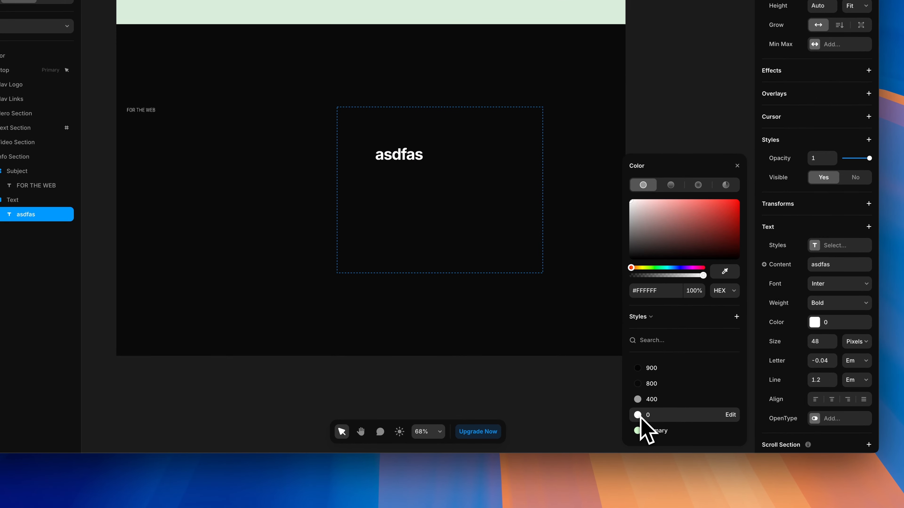
click(468, 183)
double_click(412, 155)
text(Web Design with Figma)
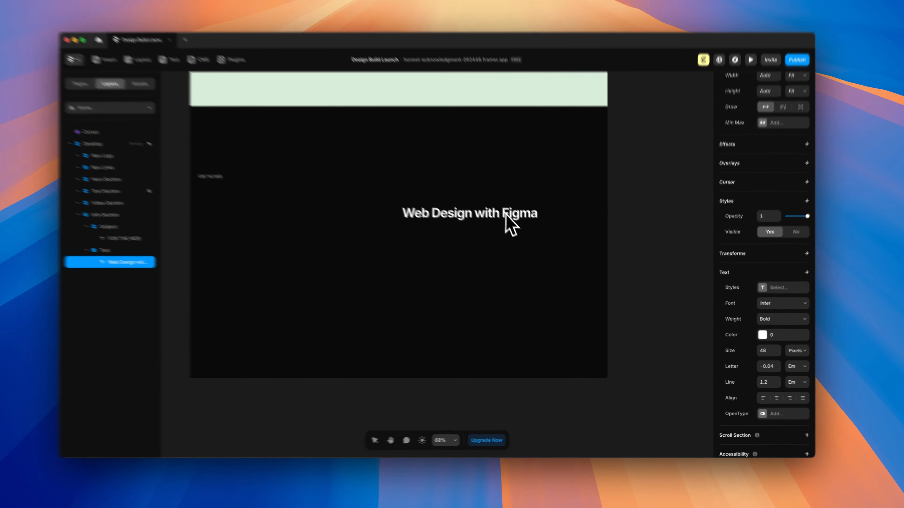
Apply the Primary colour style to only the word Figma in the Web Design with Figma heading
drag(524, 228, 546, 230)
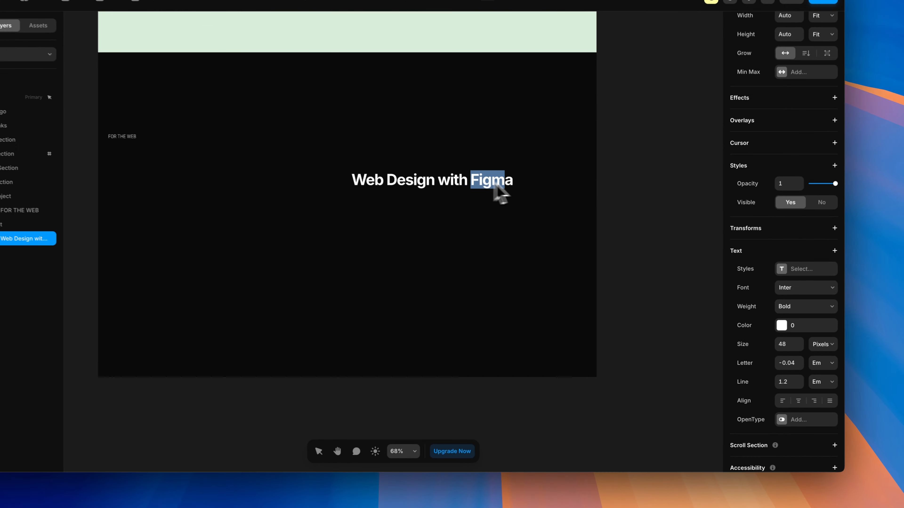
drag(499, 192, 520, 192)
scroll(734, 320, down, 3)
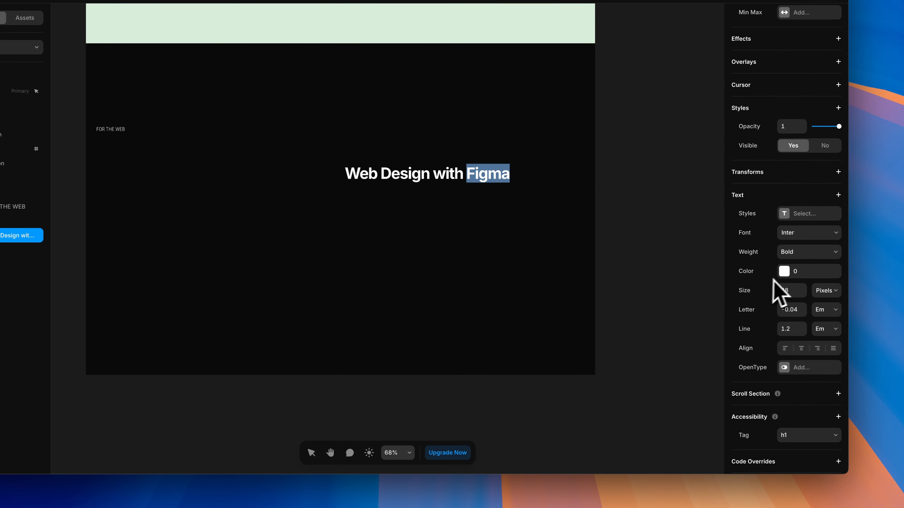
click(785, 271)
click(608, 451)
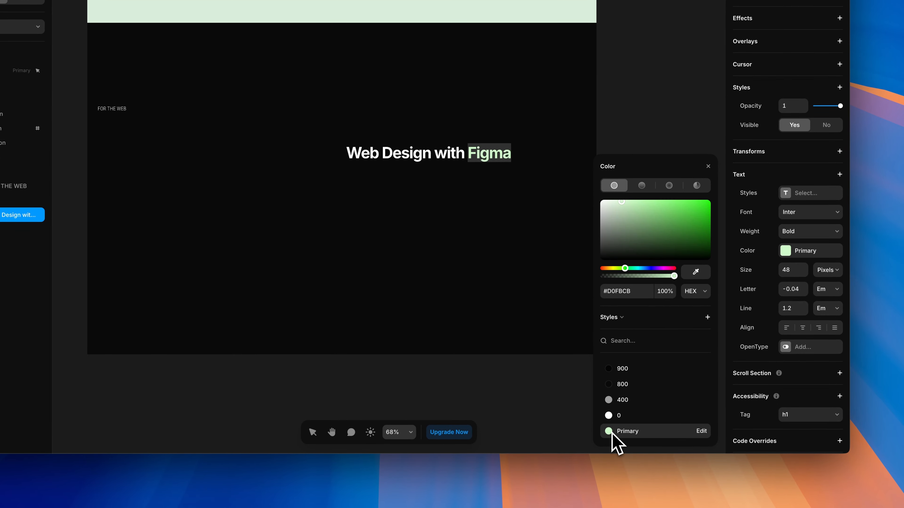
click(612, 432)
click(555, 142)
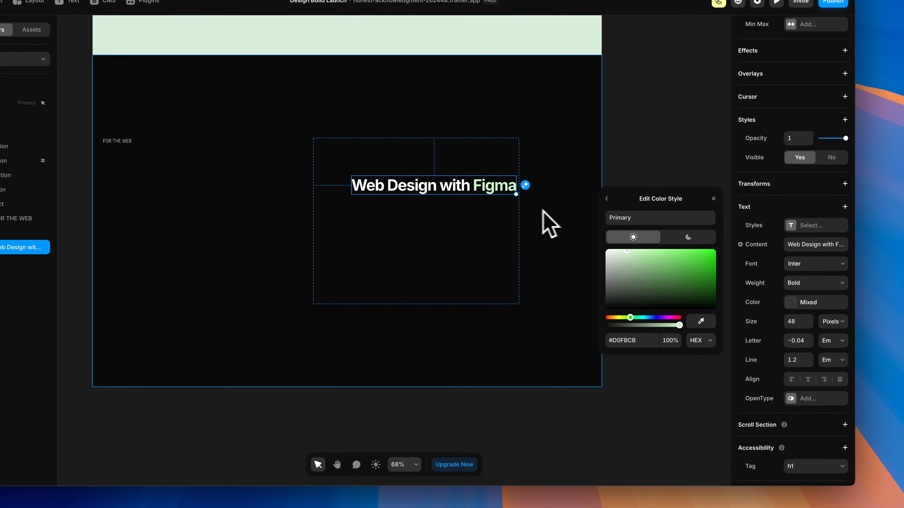
Duplicate the heading directly below itself in the Text frame and apply the Body text style to the copy
drag(457, 187, 439, 194)
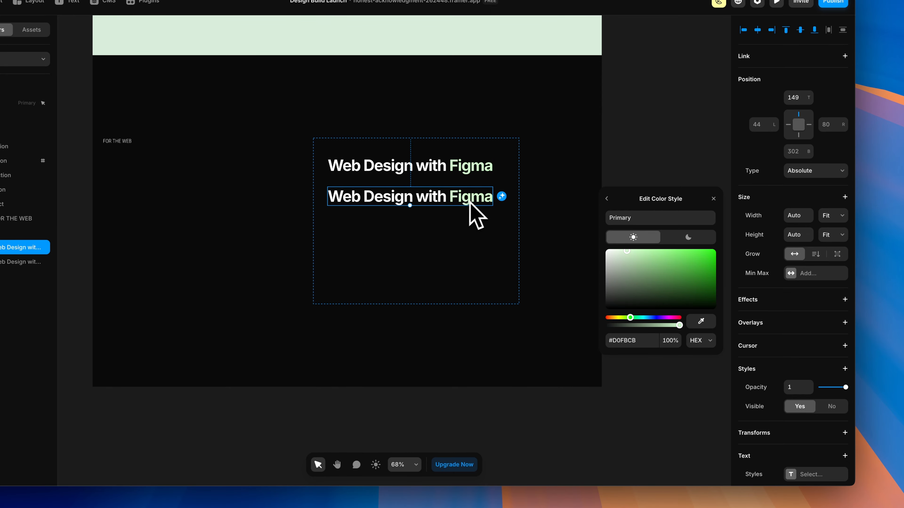
click(452, 203)
scroll(807, 298, down, 8)
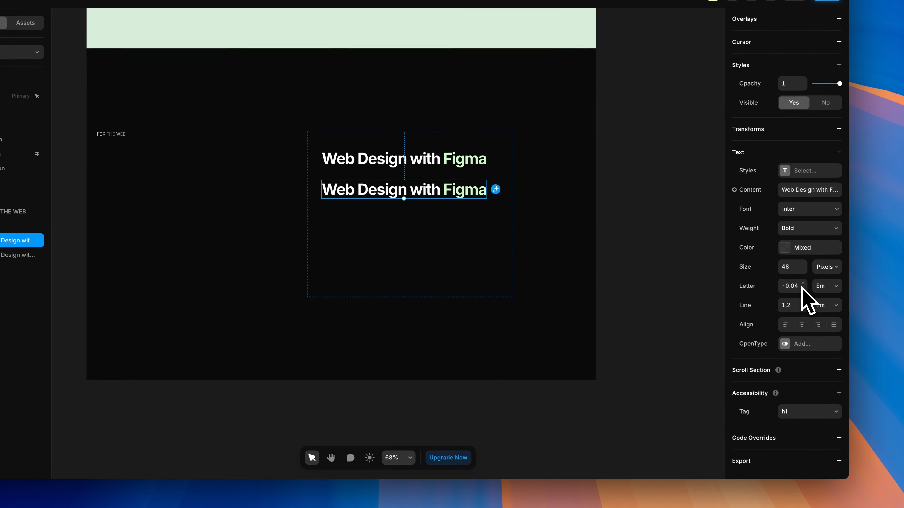
click(809, 182)
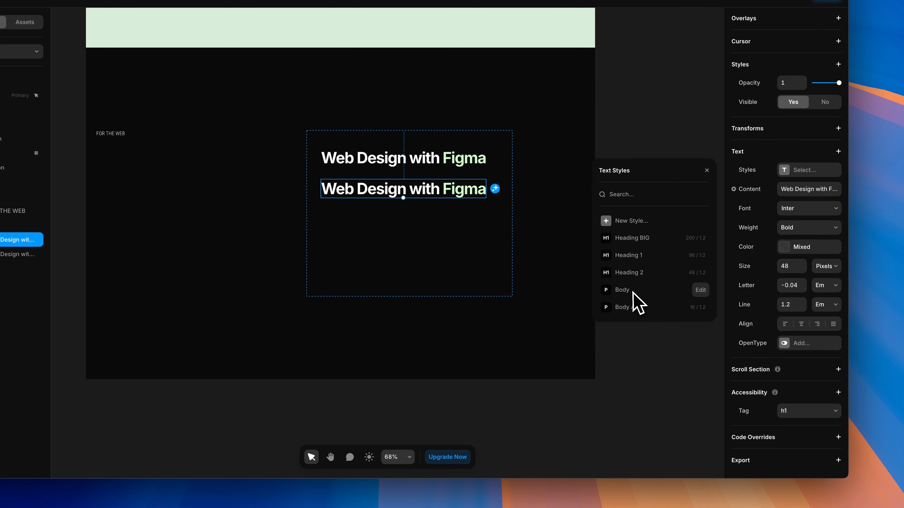
click(626, 290)
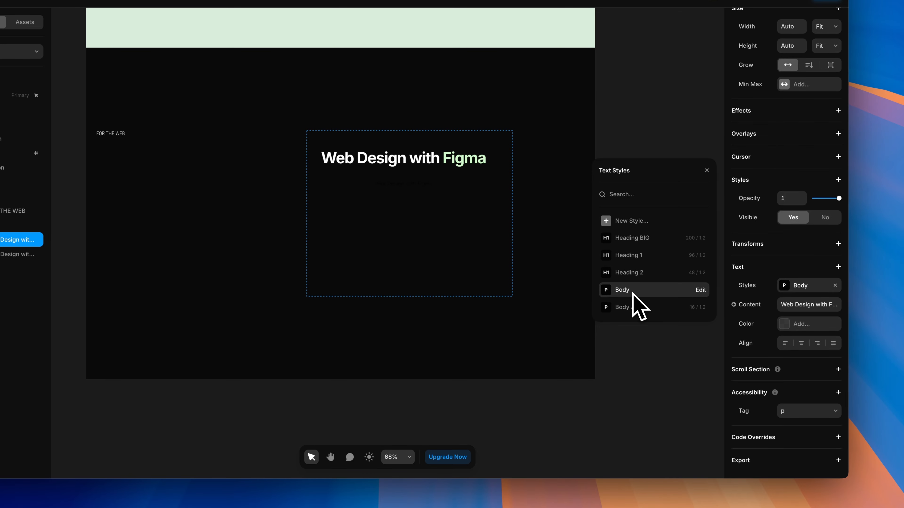
Detach the copy from its Body style, colour it 400, and replace its content with the copied web design approach paragraphs
click(835, 285)
click(787, 363)
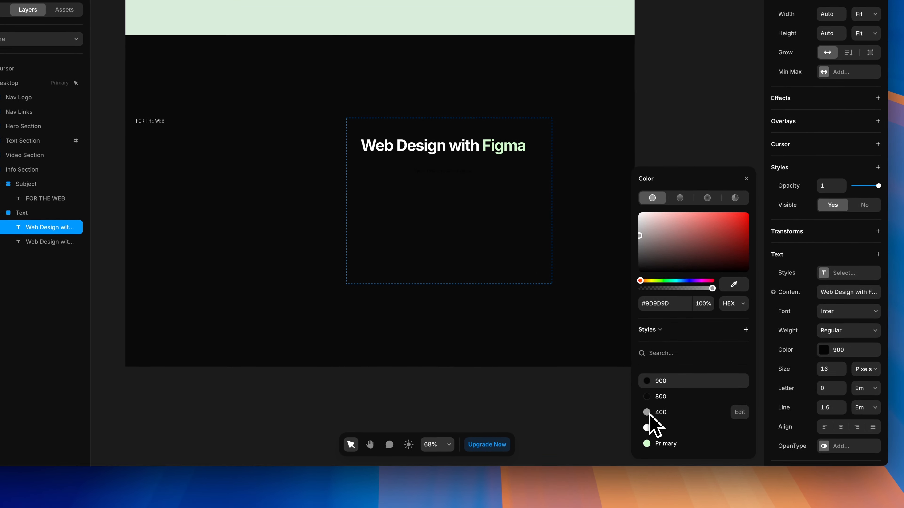
click(650, 413)
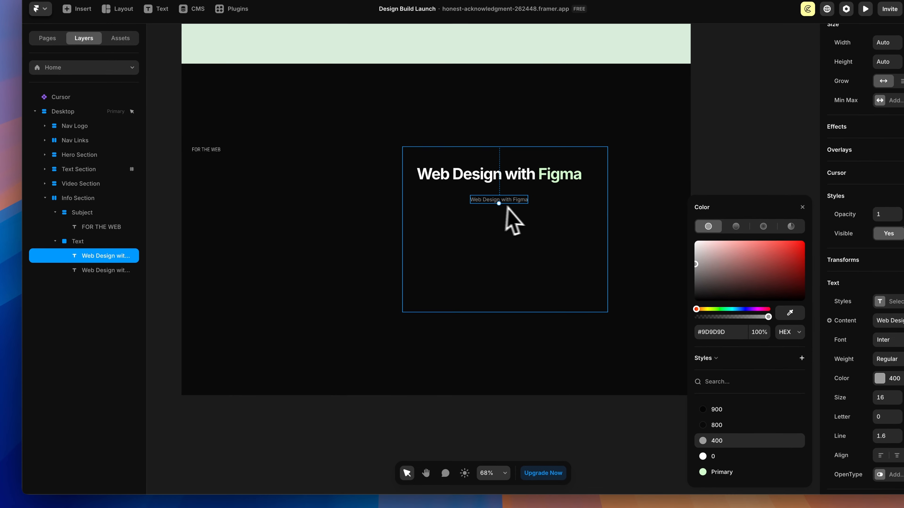
key(super+v)
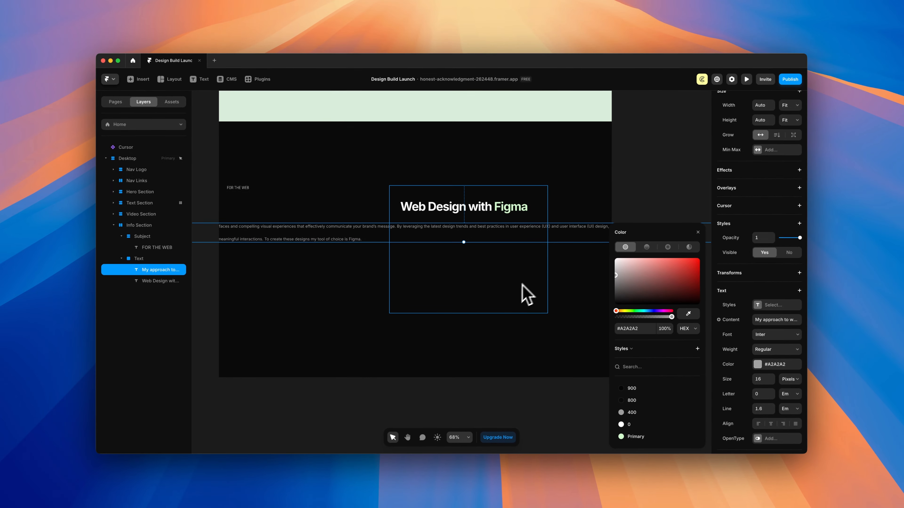
Give the Text frame a vertical stack layout distributed at Start
click(545, 194)
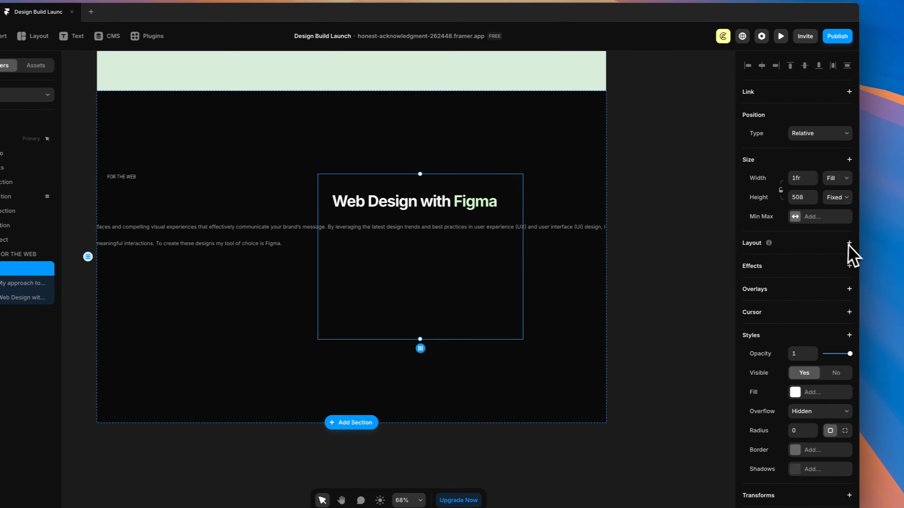
click(849, 244)
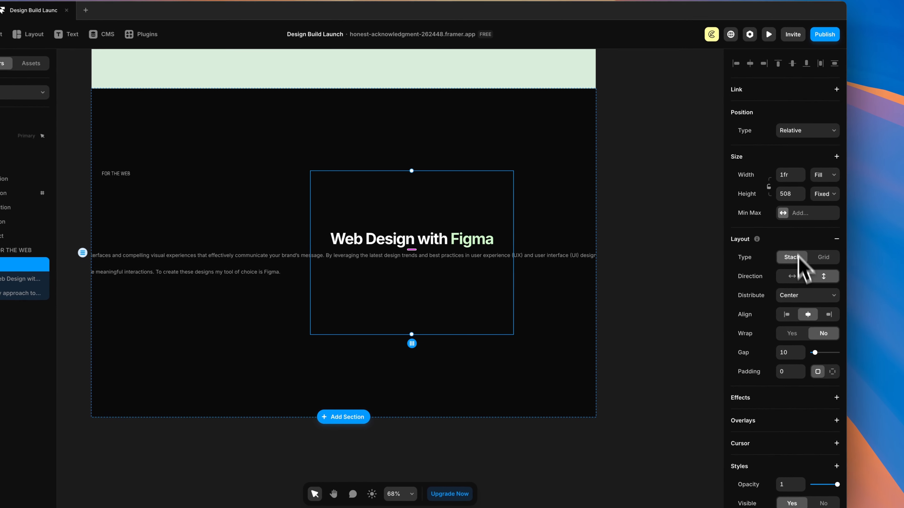
click(796, 300)
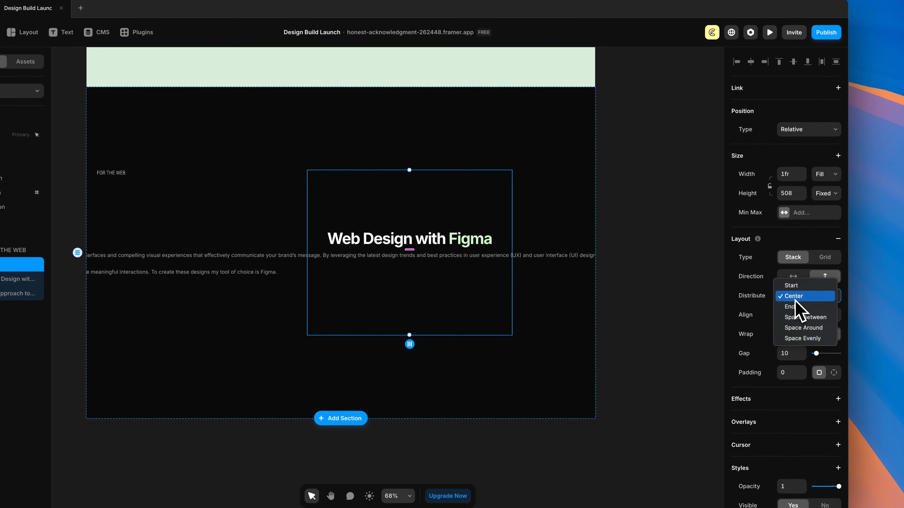
click(797, 286)
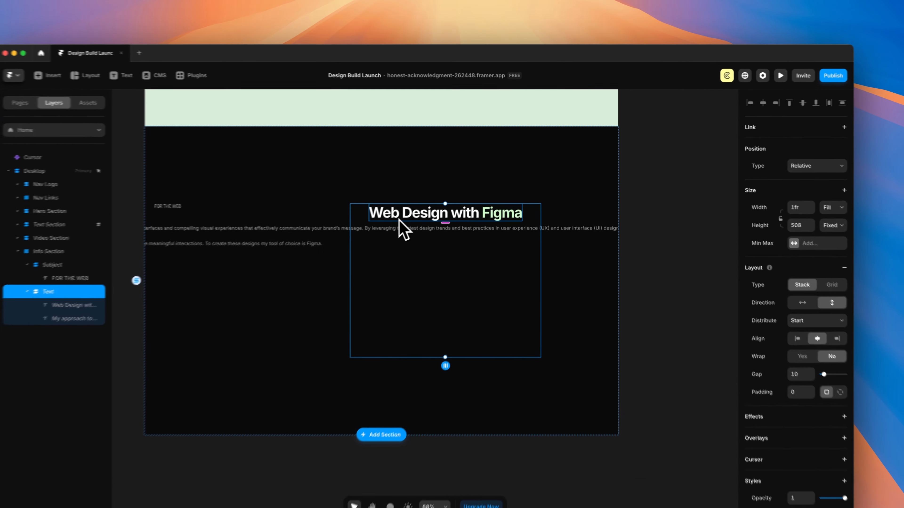
Set the width of the Web Design with Figma heading to Fill
click(439, 198)
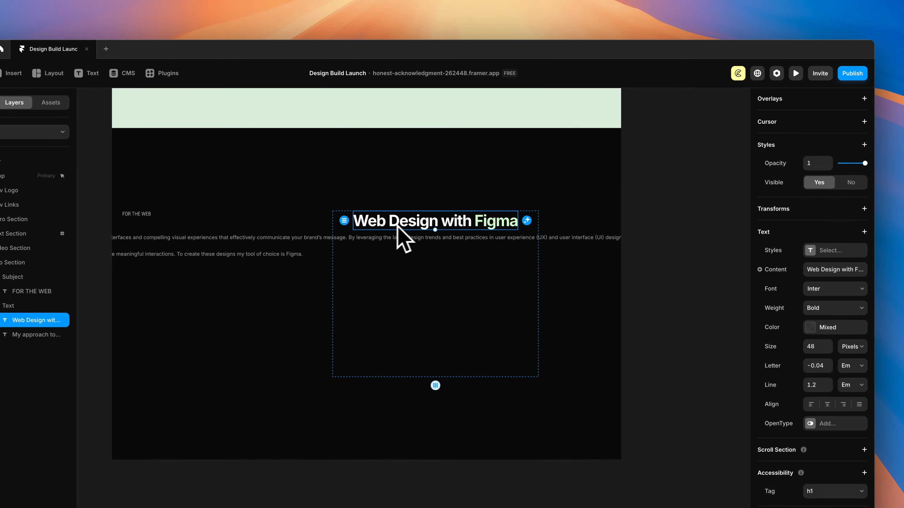
scroll(782, 227, up, 8)
click(846, 217)
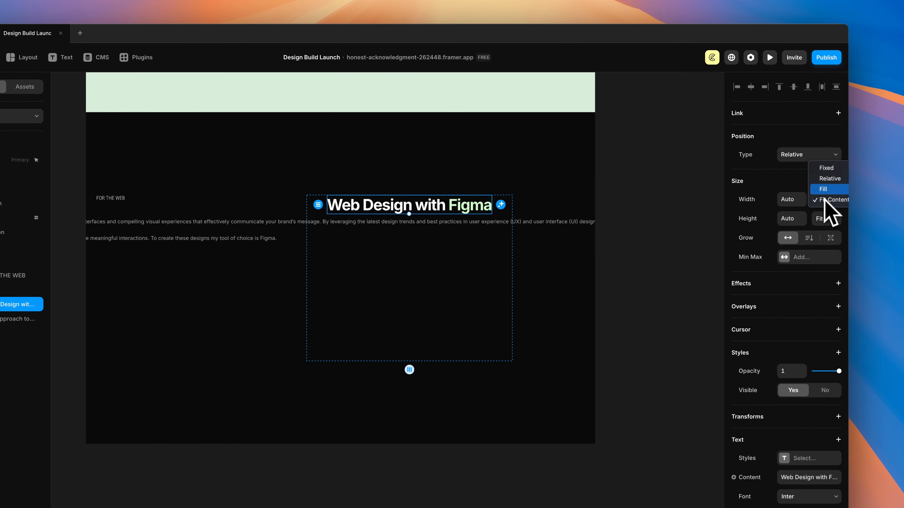
click(824, 189)
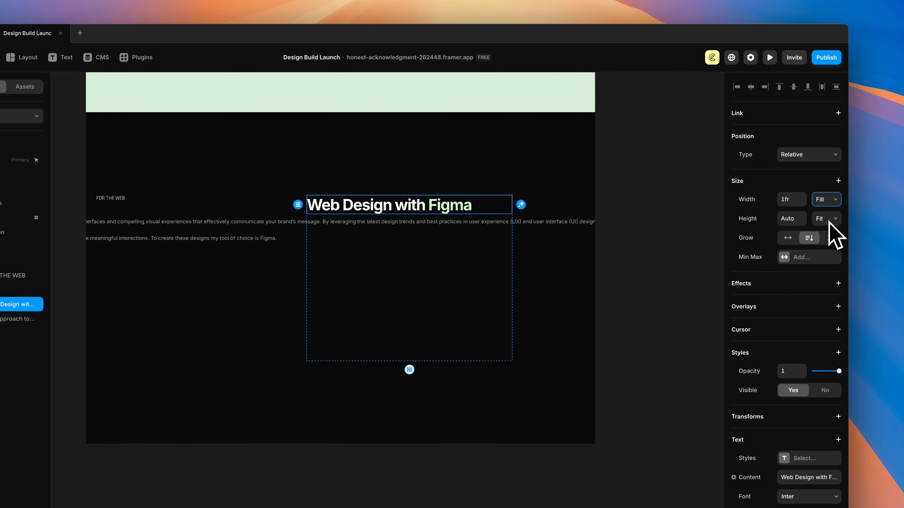
Set the paragraph text's width to Fill and keep its height at Fit Content
click(498, 223)
scroll(785, 254, up, 8)
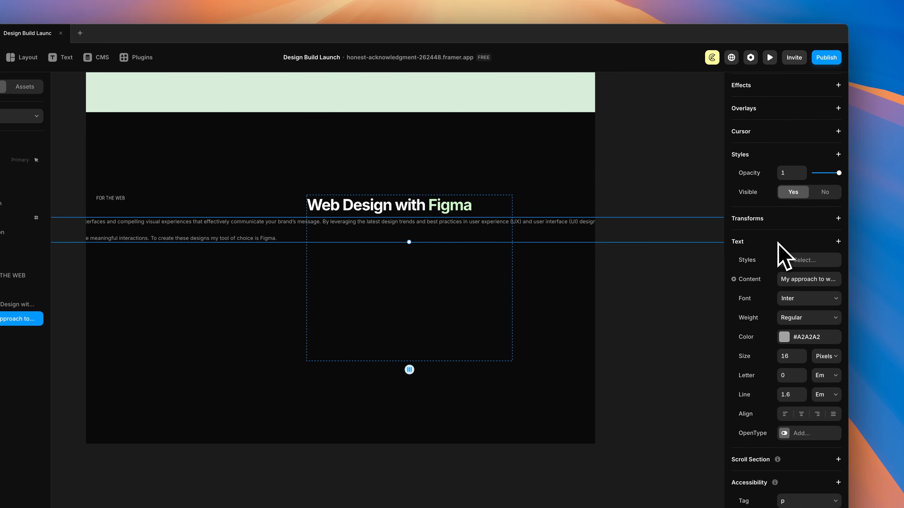
click(824, 200)
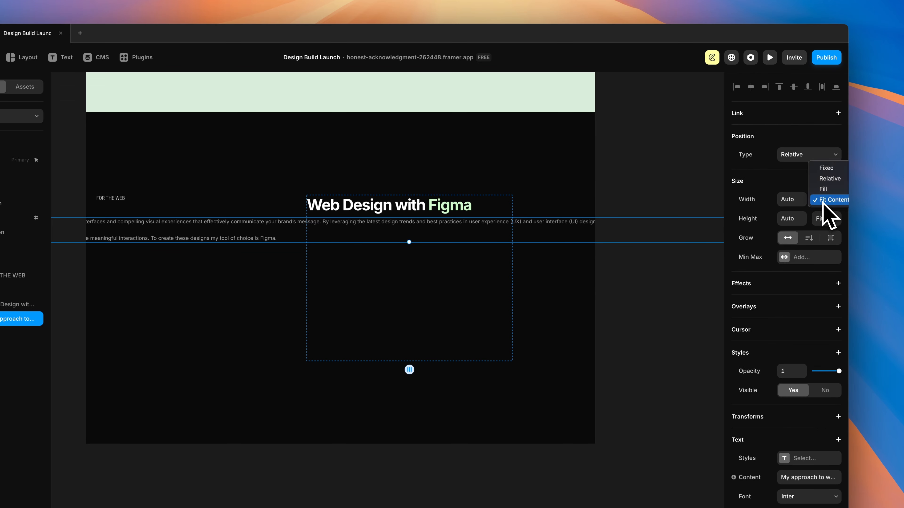
click(824, 189)
click(824, 218)
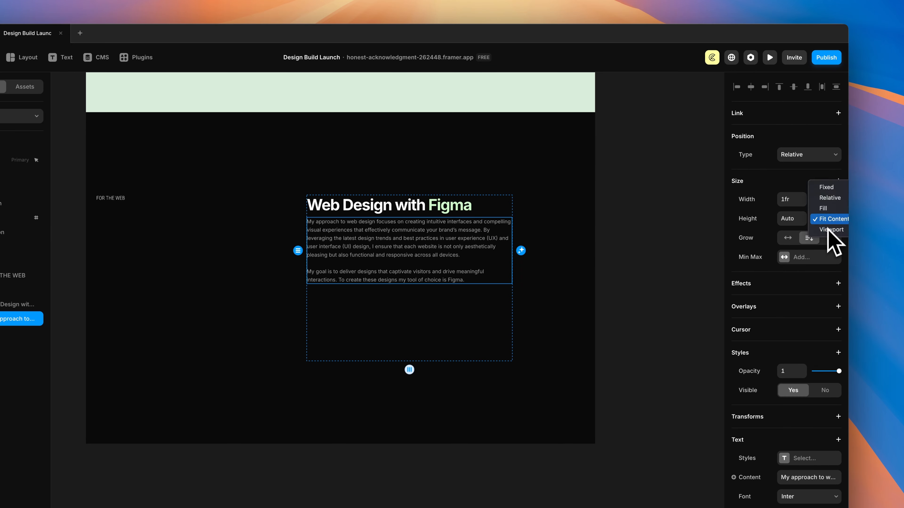
click(830, 221)
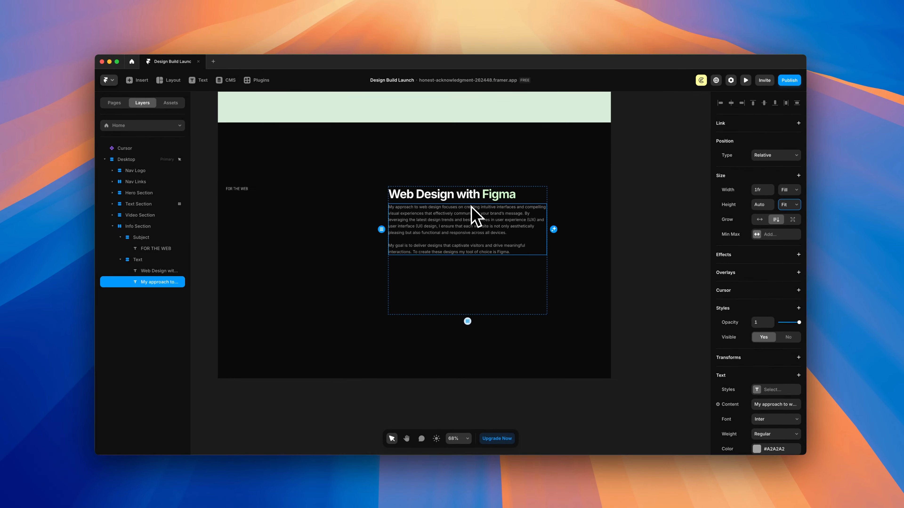
Set the gap of the Text frame's stack to 26
click(147, 259)
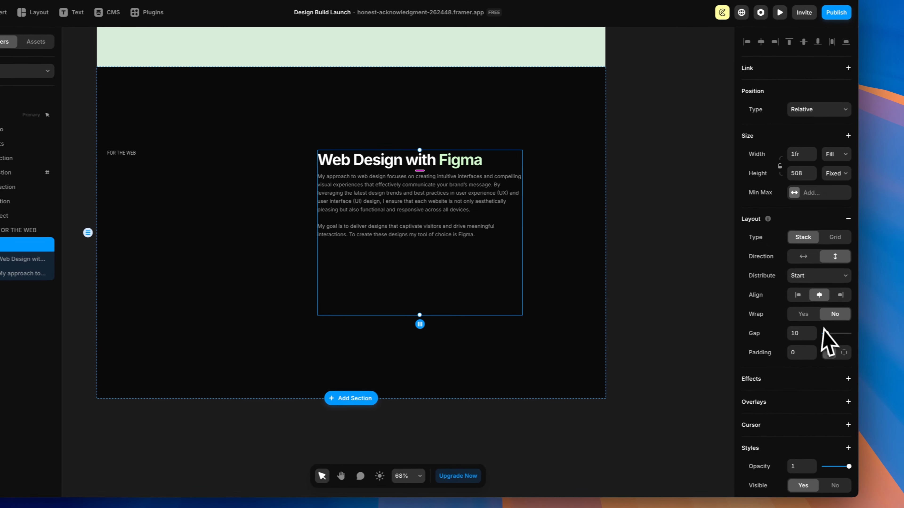
drag(782, 327, 821, 334)
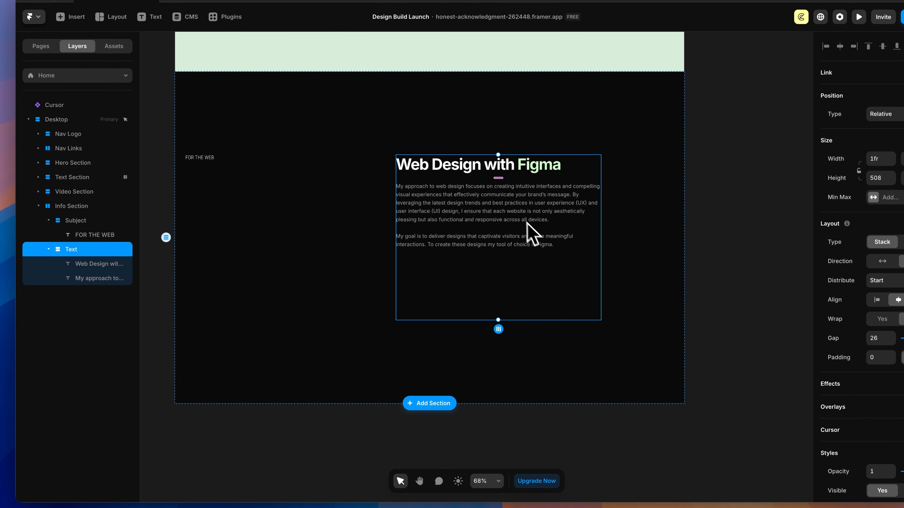
Wrap the heading and the paragraph together in a new frame and rename it Paragraph Wrap
click(516, 211)
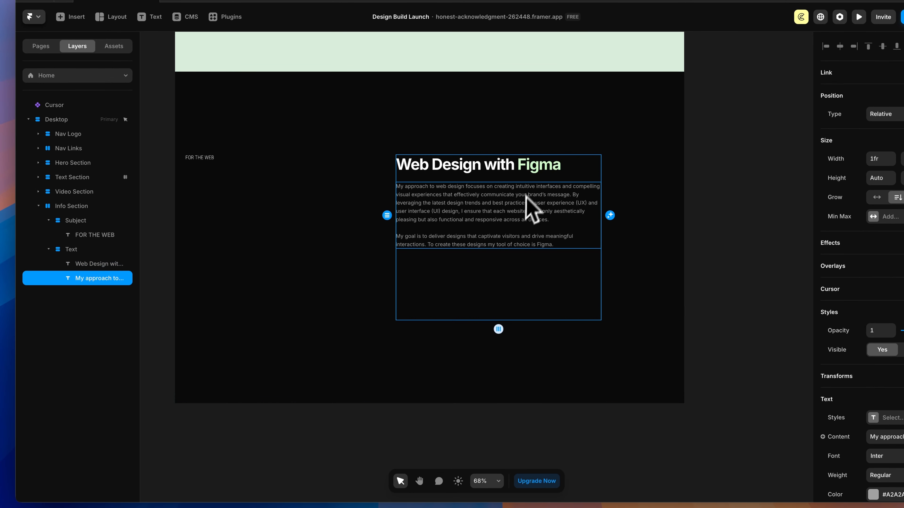
shift+click(517, 170)
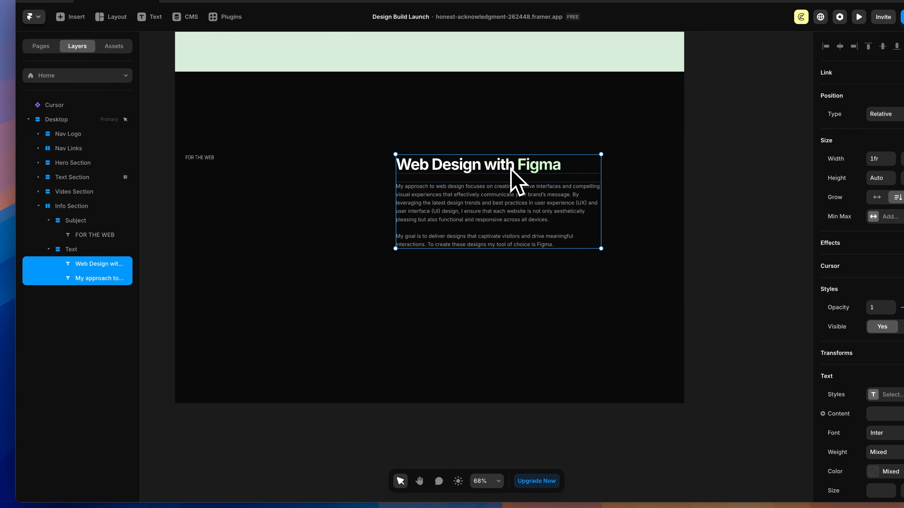
right_click(516, 180)
click(529, 372)
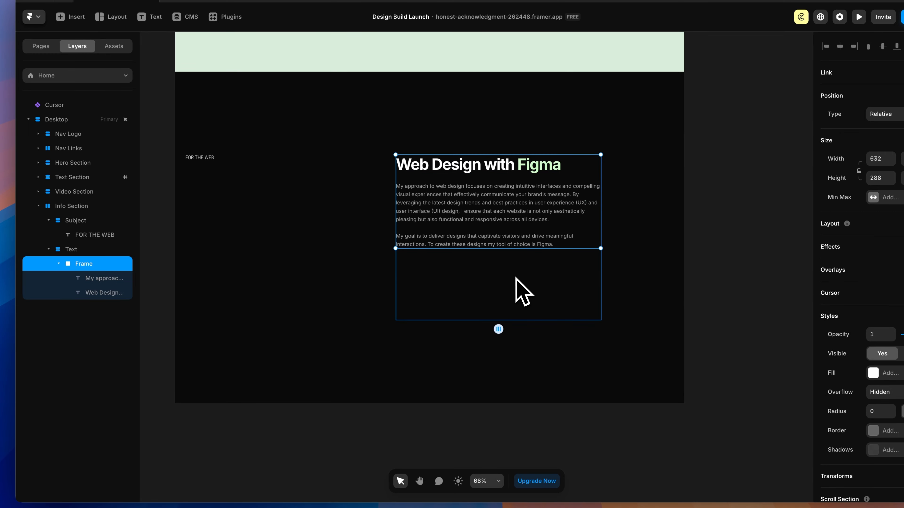
double_click(84, 267)
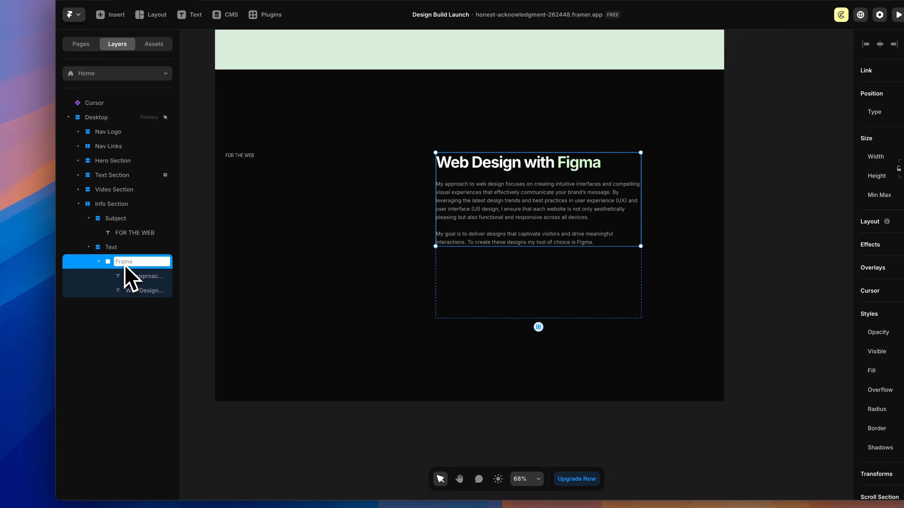
text(Paragraph Wrap)
key(Return)
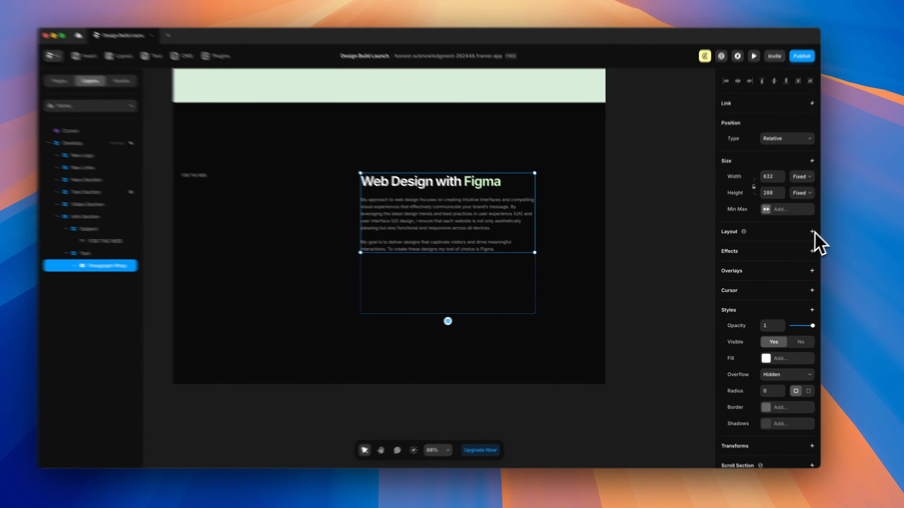
Give the Paragraph Wrap frame a vertical stack layout distributed at Start, aligned left, with a gap of 16
click(798, 239)
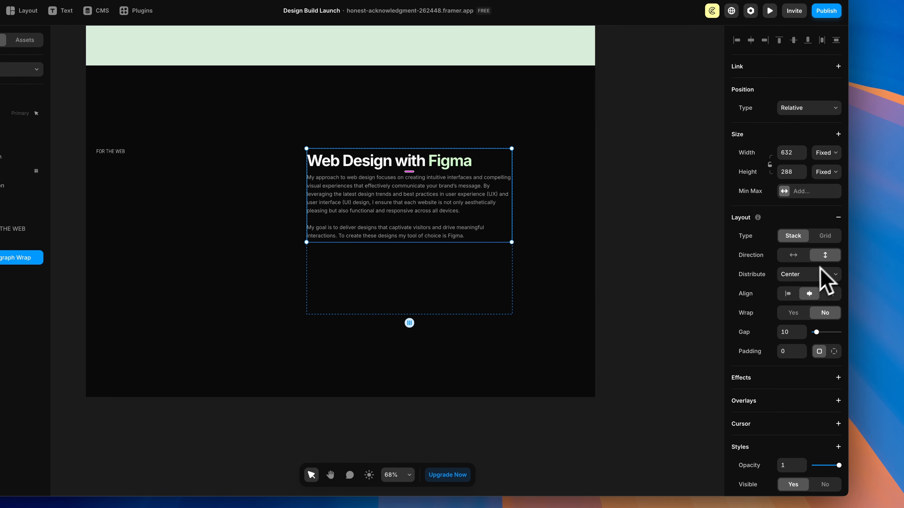
click(794, 265)
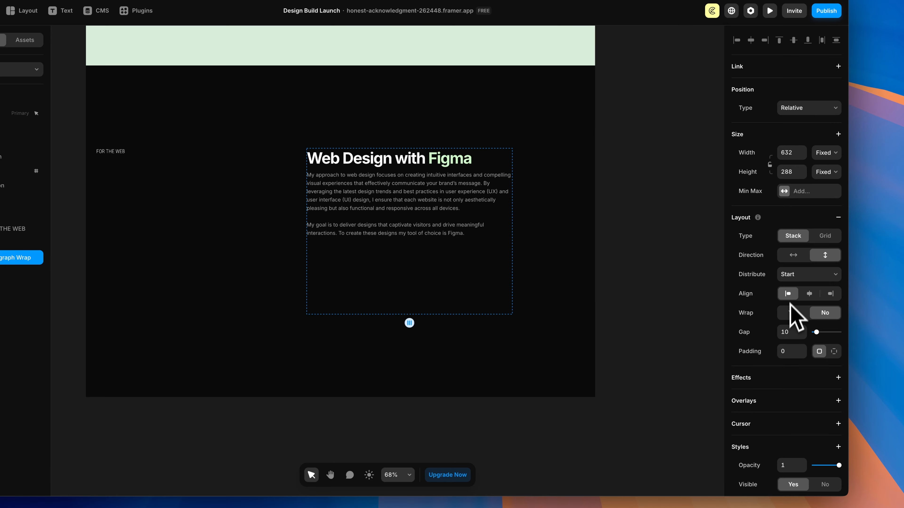
click(791, 332)
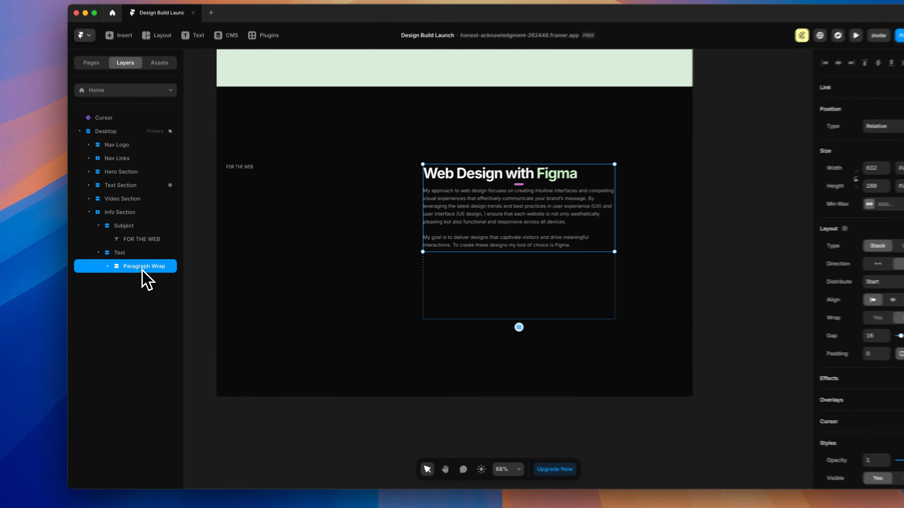
Duplicate the Paragraph Wrap frame and set the gap of the parent Text frame's stack to 79
key(super+d)
click(86, 256)
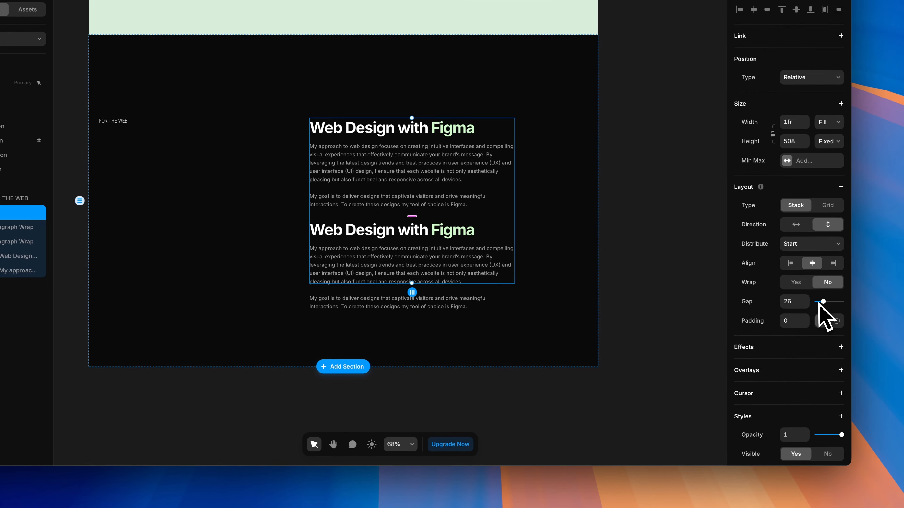
drag(822, 304, 835, 305)
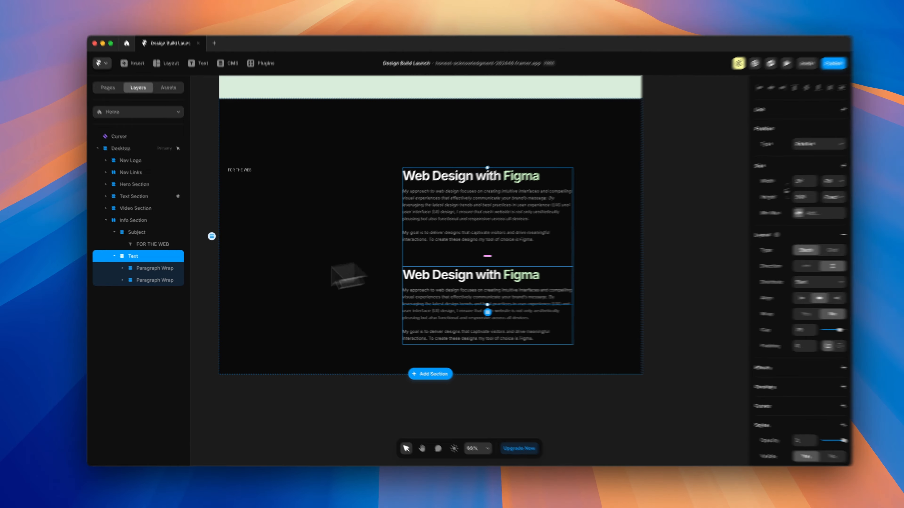
Set the width of both Paragraph Wrap frames to Fill and their height to Fit Content
click(180, 281)
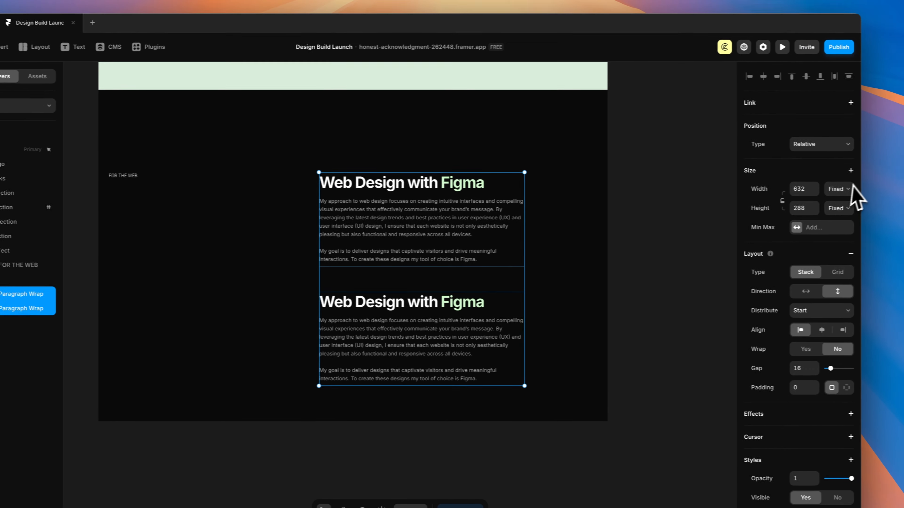
click(849, 187)
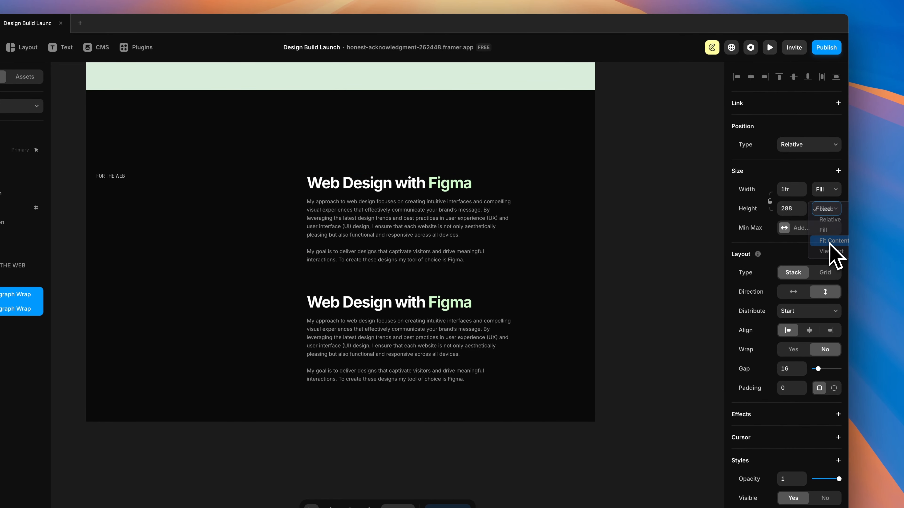
click(829, 241)
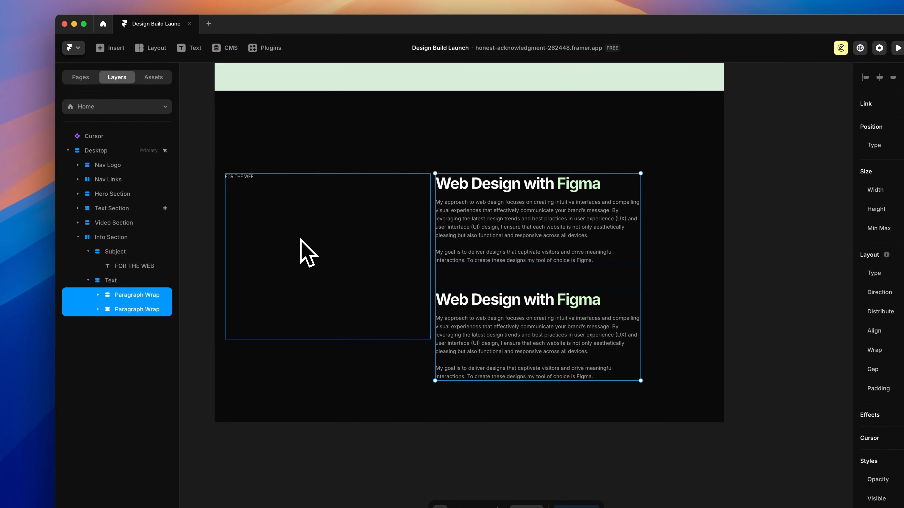
Keep the Info Section's height at Fit Content and set the Text frame's height to Fit Content
click(300, 240)
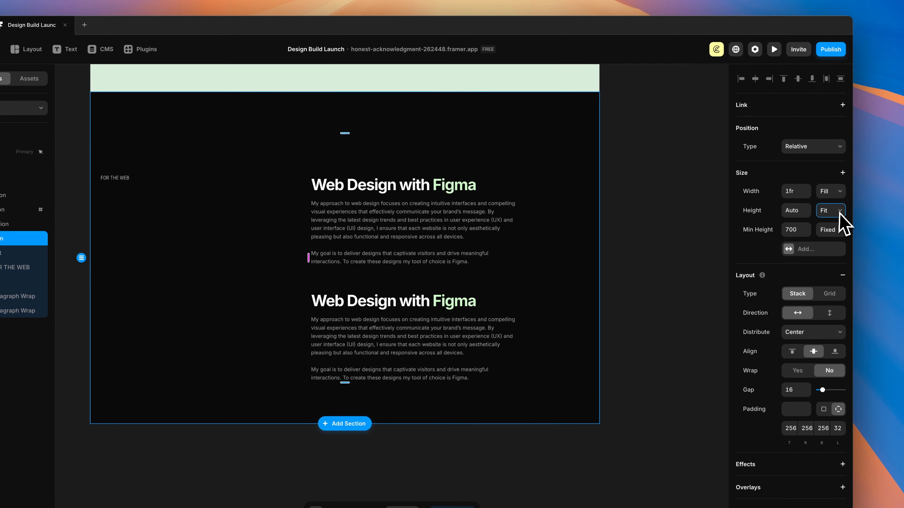
click(826, 210)
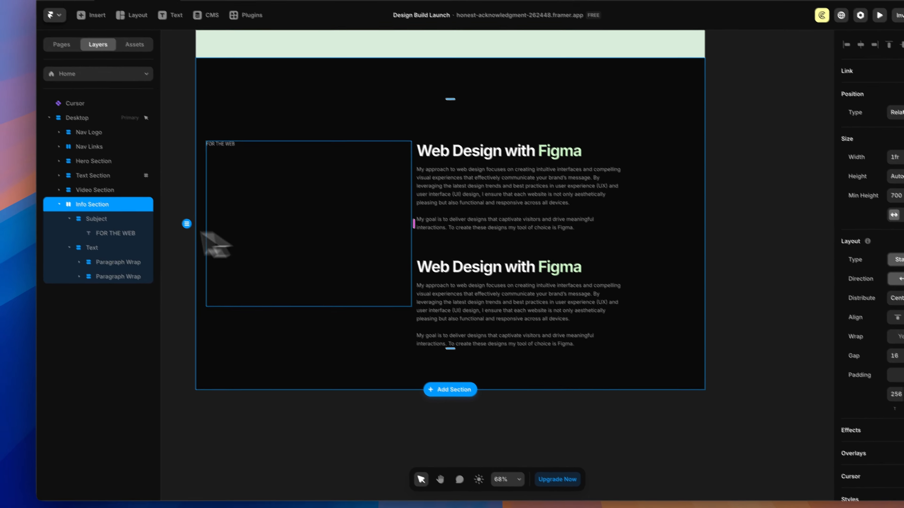
click(107, 247)
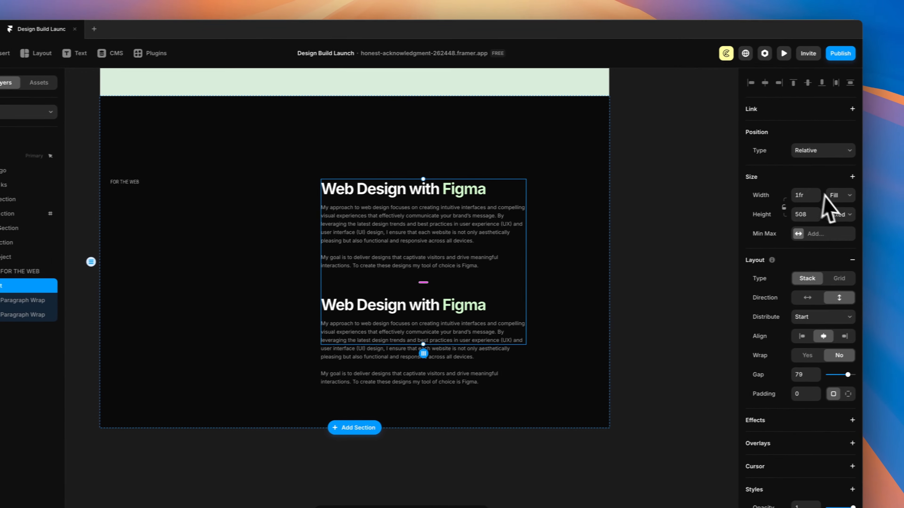
click(839, 214)
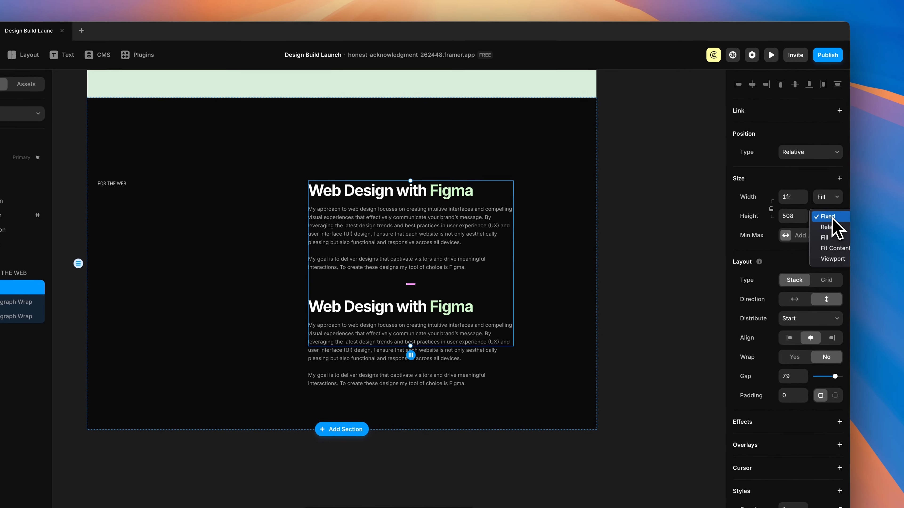
click(834, 249)
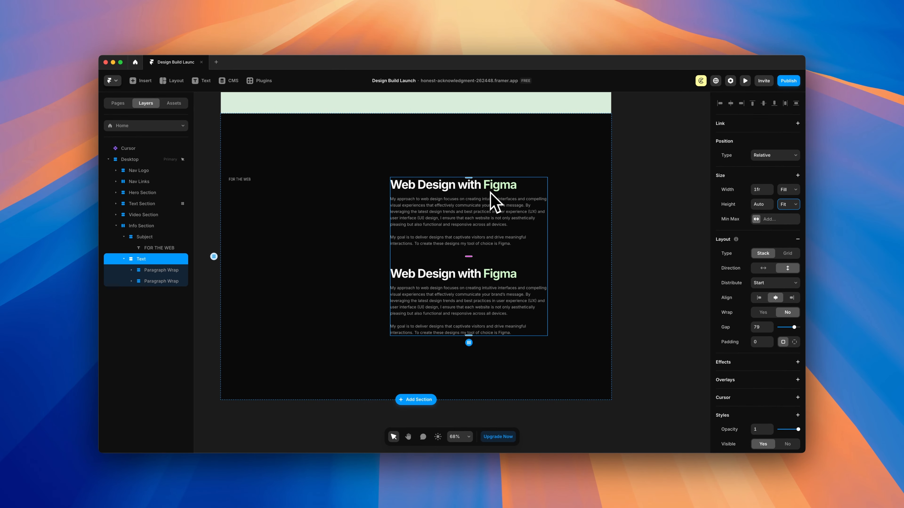
Duplicate the second Paragraph Wrap twice to fill the Text column with four blocks
click(167, 281)
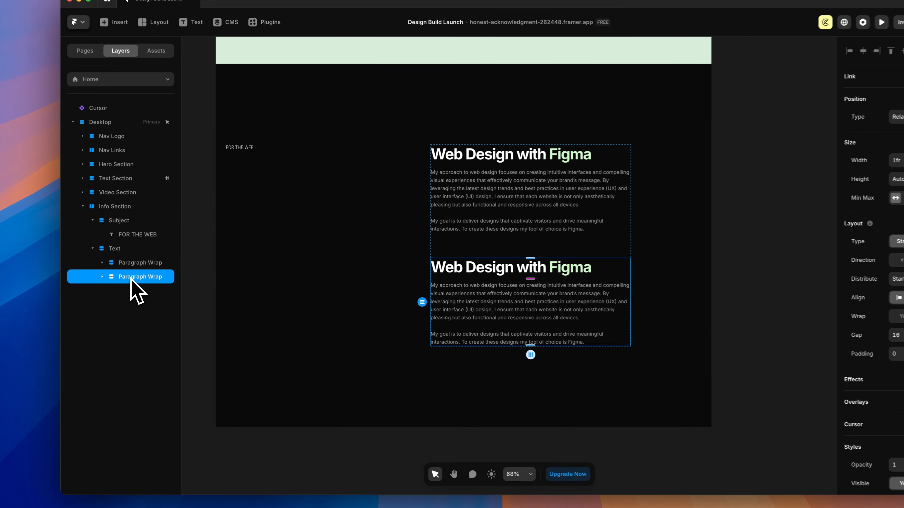
key(super+d)
key(super+d)
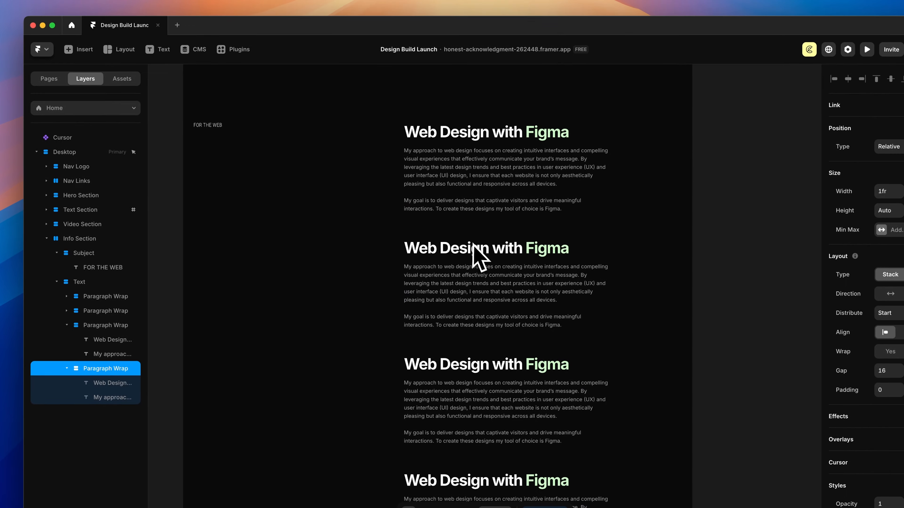
Examine how the Subject frame's Fill height and the FOR THE WEB label behave alongside the taller Text column
click(235, 140)
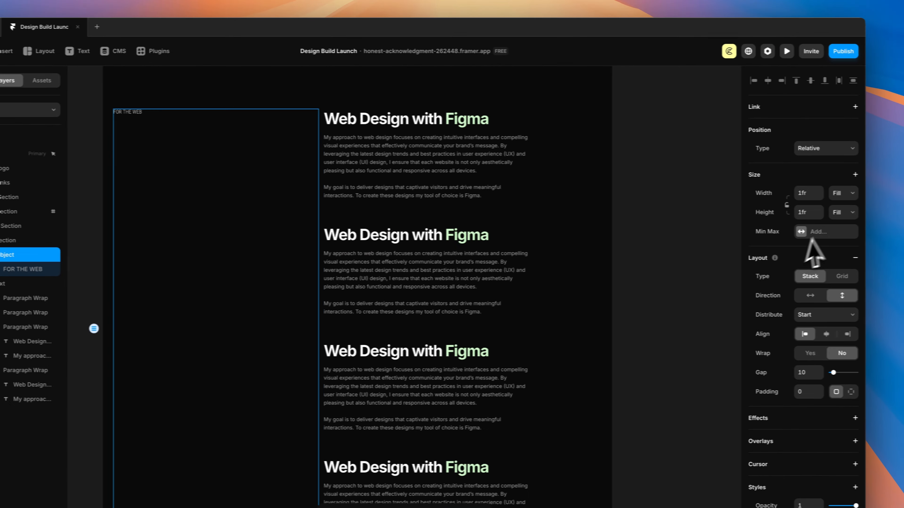
click(830, 213)
click(825, 214)
scroll(309, 197, down, 2)
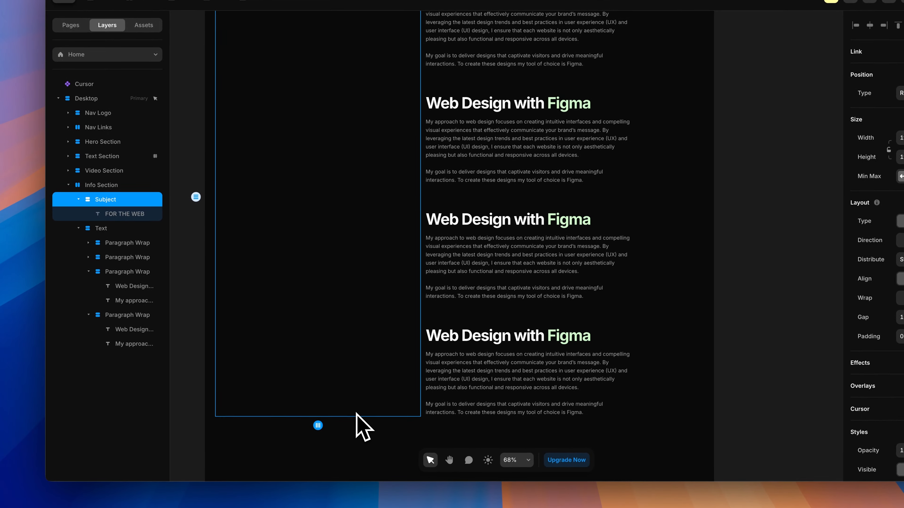
scroll(356, 412, up, 2)
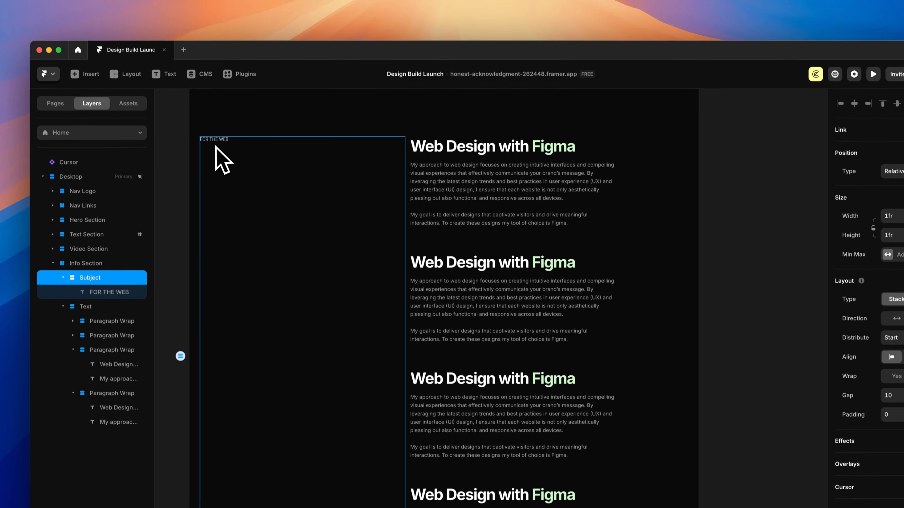
double_click(213, 147)
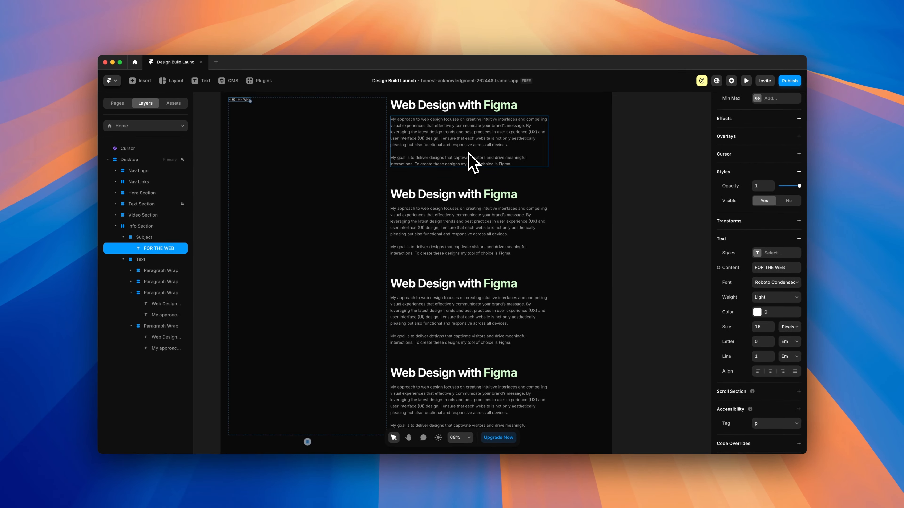
scroll(469, 160, down, 2)
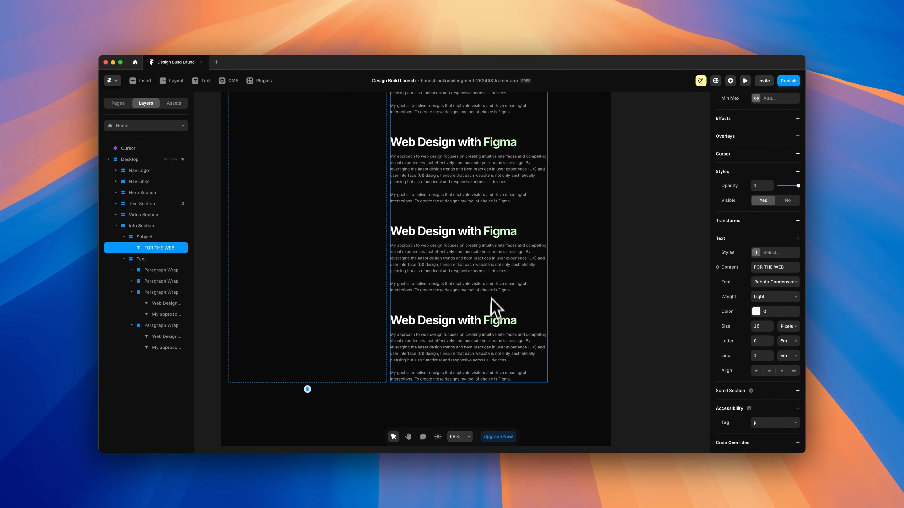
scroll(498, 340, down, 1)
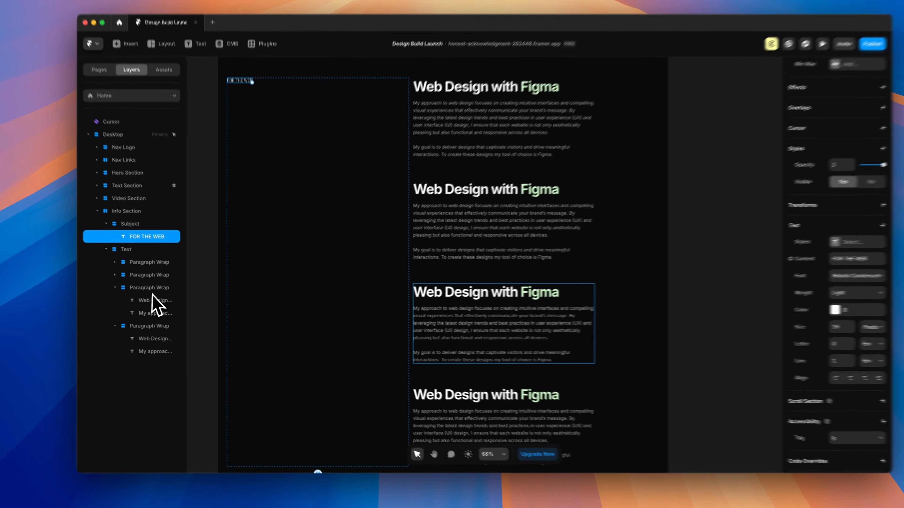
Delete the two extra Paragraph Wrap copies from the Text frame
click(164, 293)
key(Delete)
click(164, 293)
key(Delete)
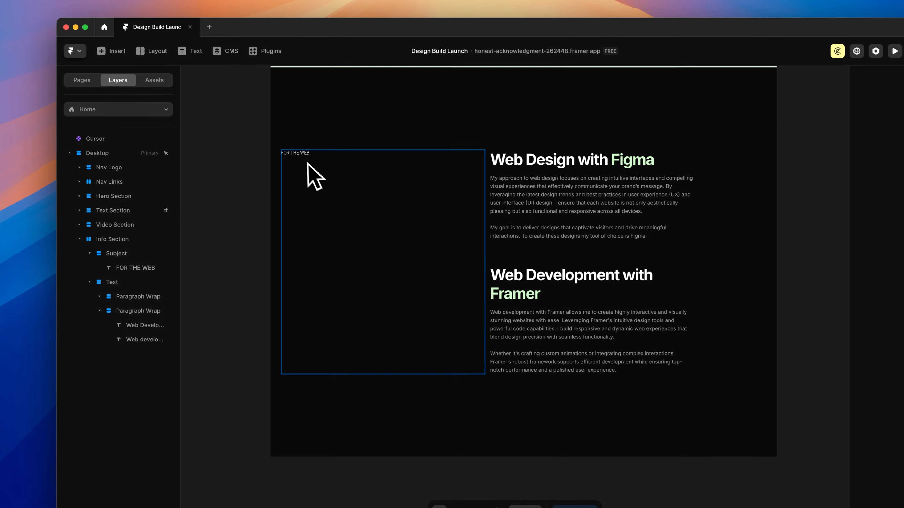
Change the FOR THE WEB text's position type to Sticky with a top offset of 256
click(286, 160)
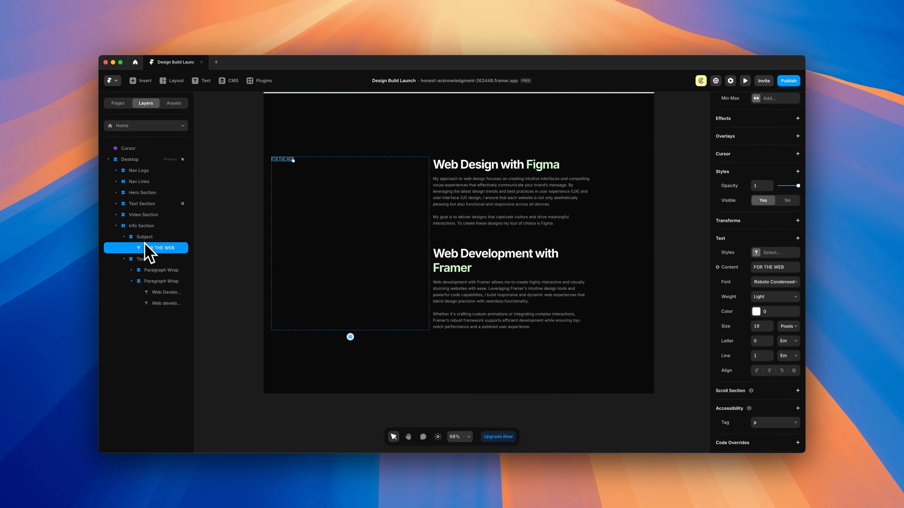
scroll(761, 139, up, 5)
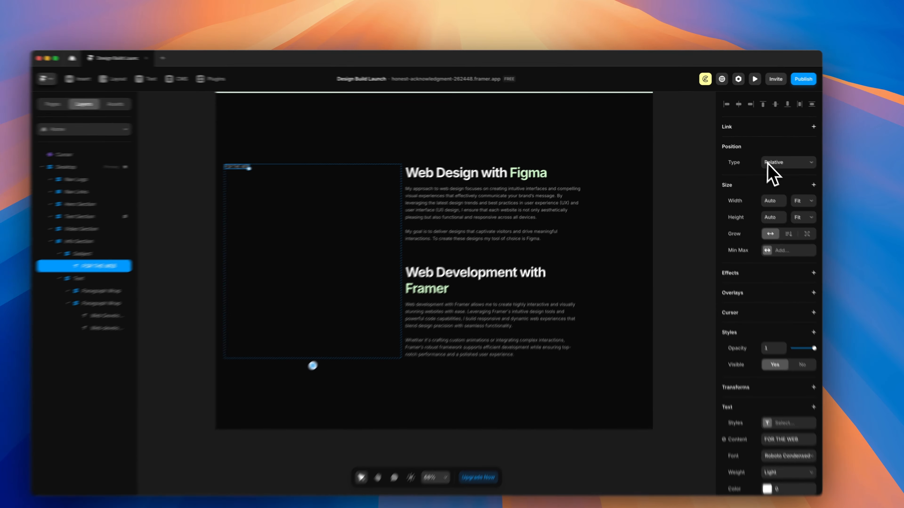
click(773, 155)
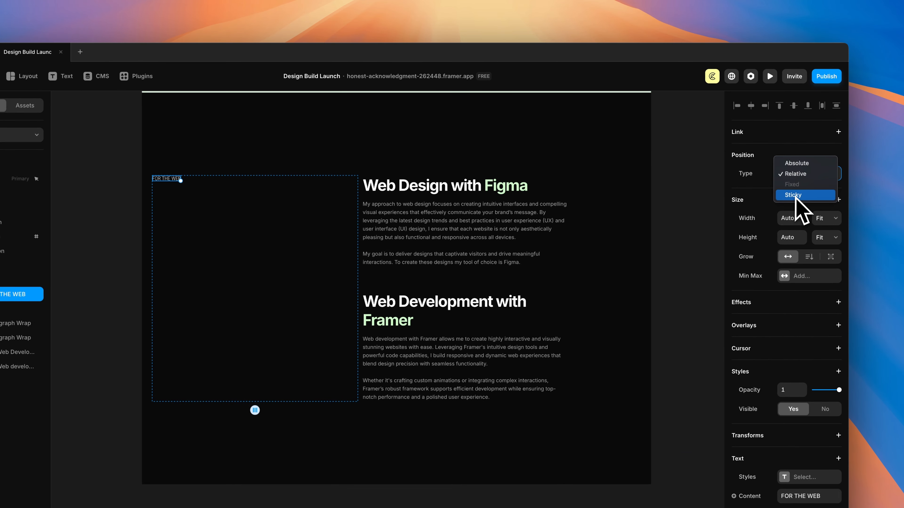
click(795, 195)
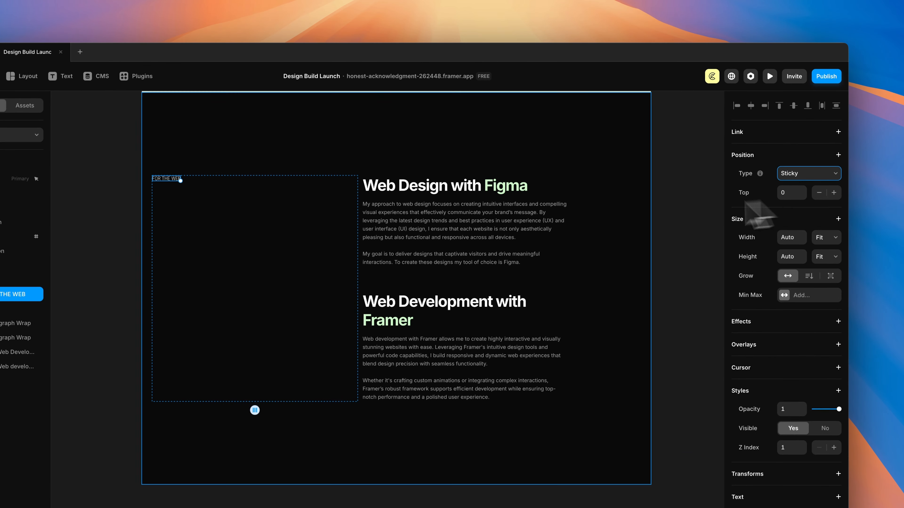
scroll(494, 238, up, 10)
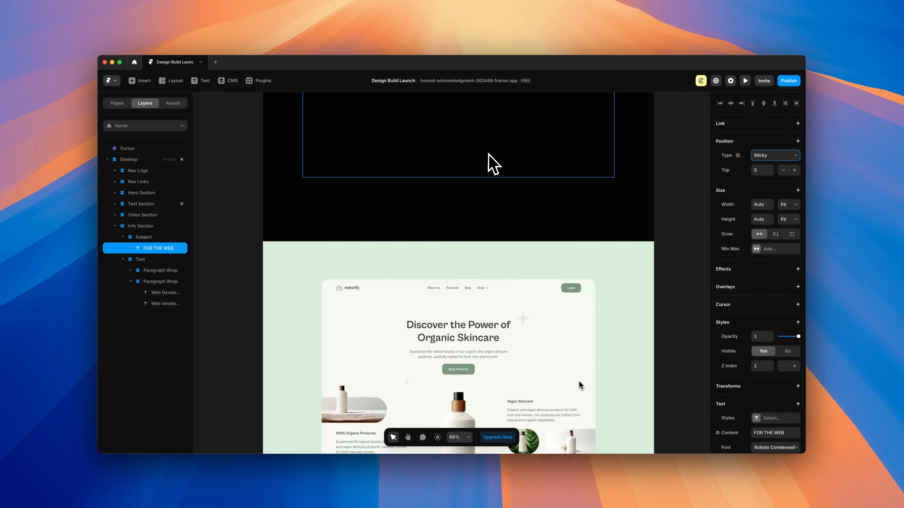
scroll(458, 272, down, 10)
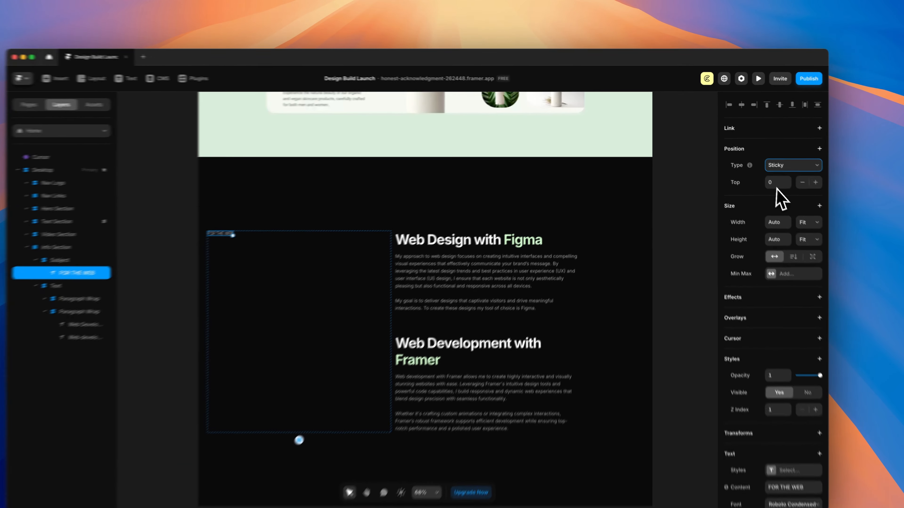
click(764, 172)
text(256)
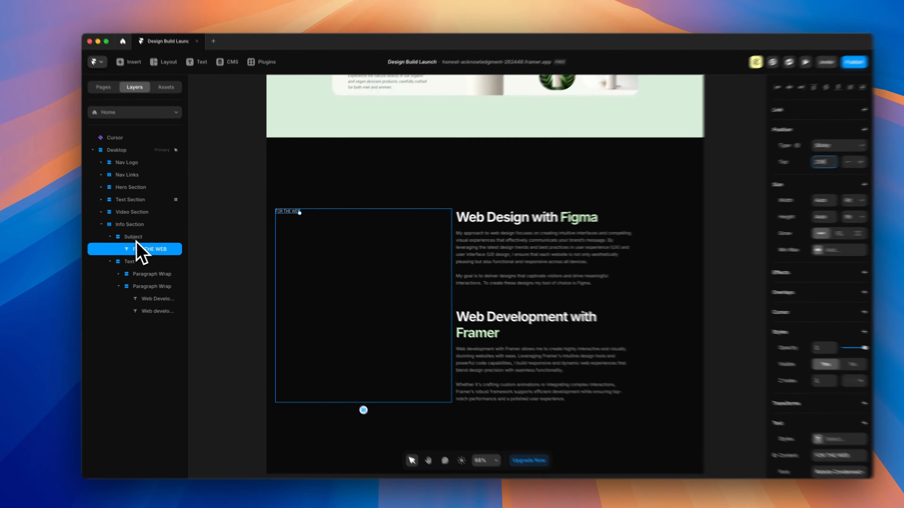
Set the overflow of both the Subject frame and the Info Section to Visible
click(144, 237)
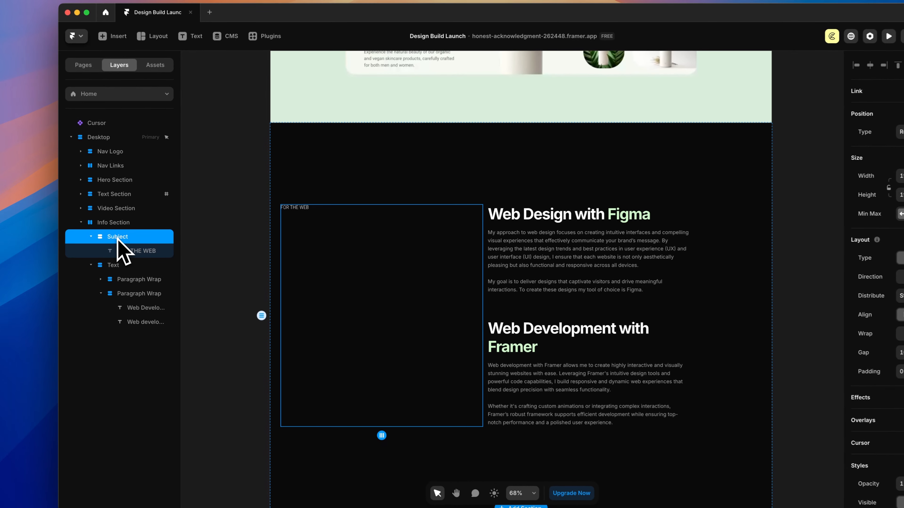
scroll(780, 244, down, 5)
click(795, 303)
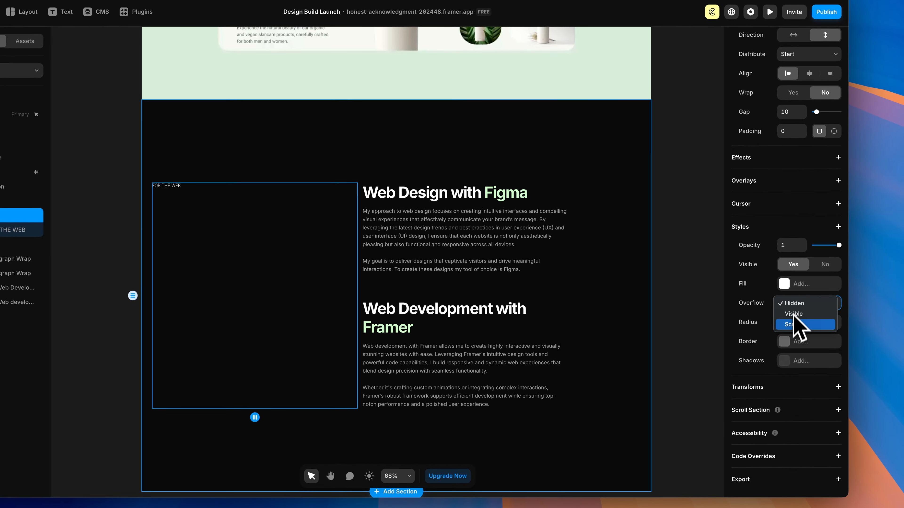
click(794, 314)
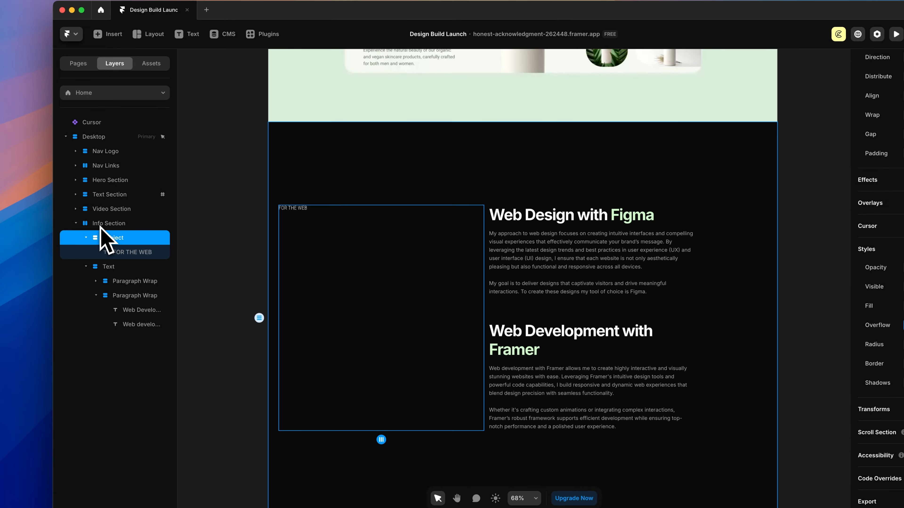
click(104, 228)
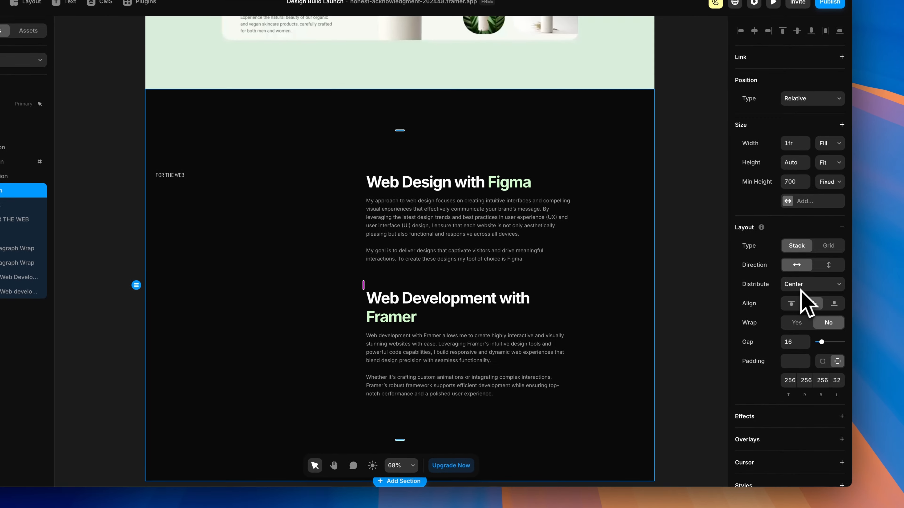
scroll(903, 369, down, 8)
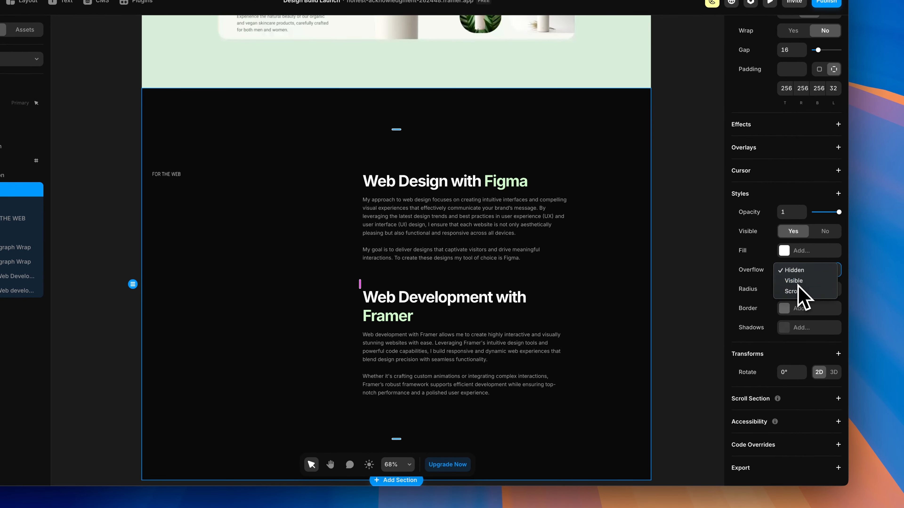
click(798, 283)
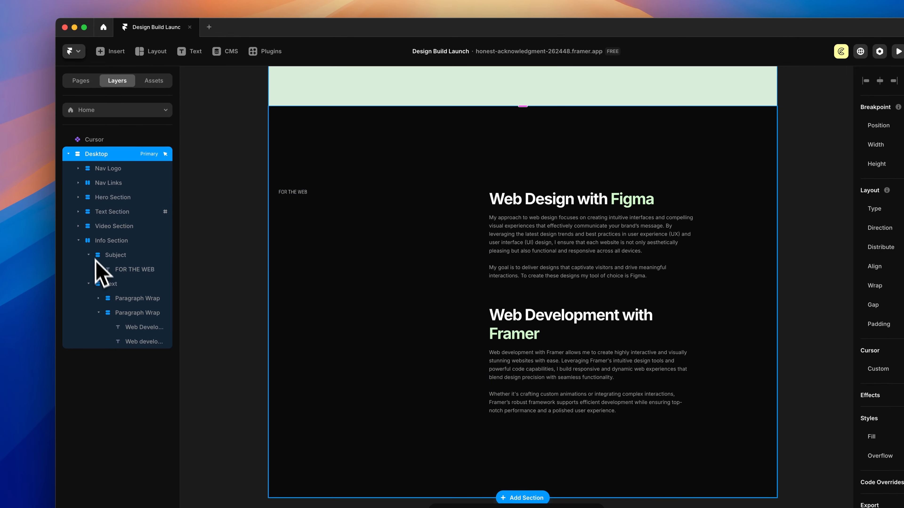
Fill the Info Section's background with the 900 color style
click(70, 273)
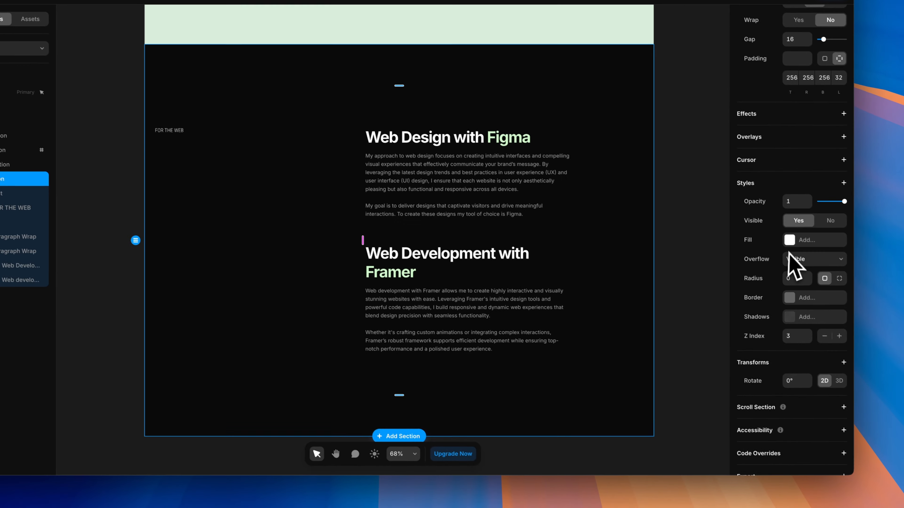
click(787, 236)
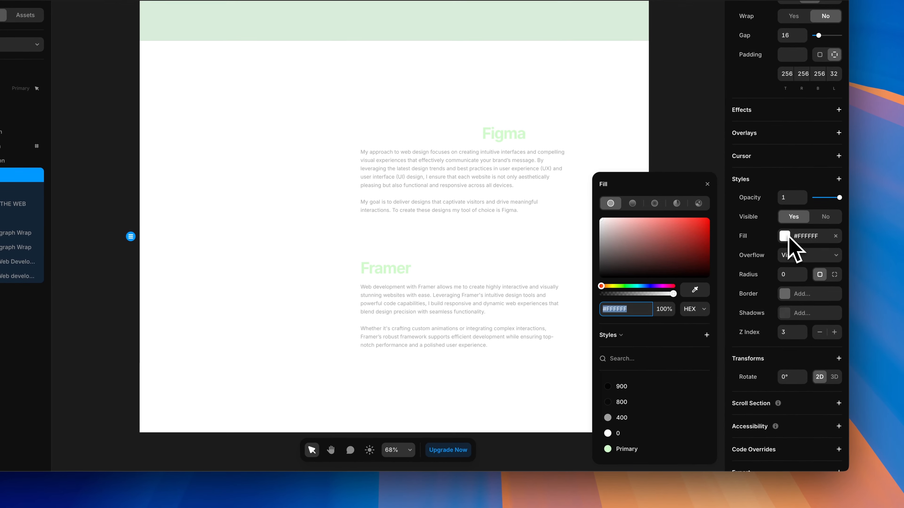
click(615, 385)
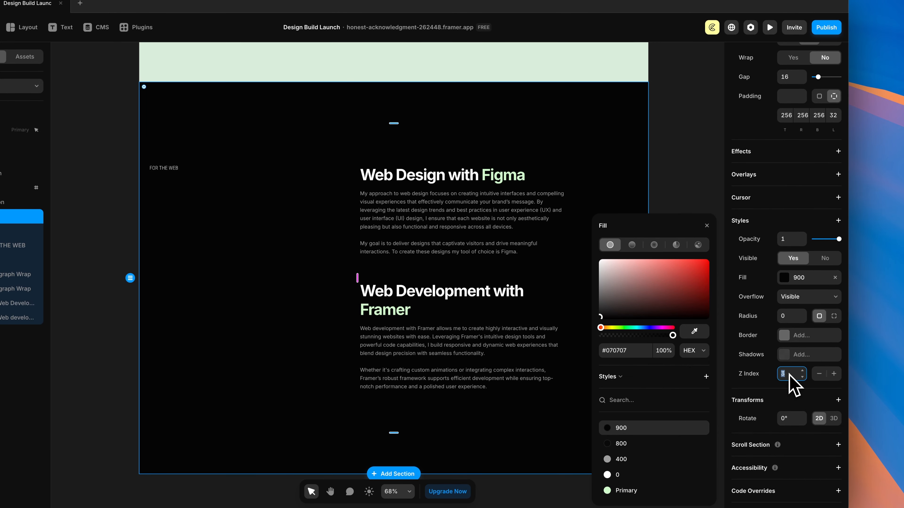
Set the Info Section's Z index to 3
click(782, 374)
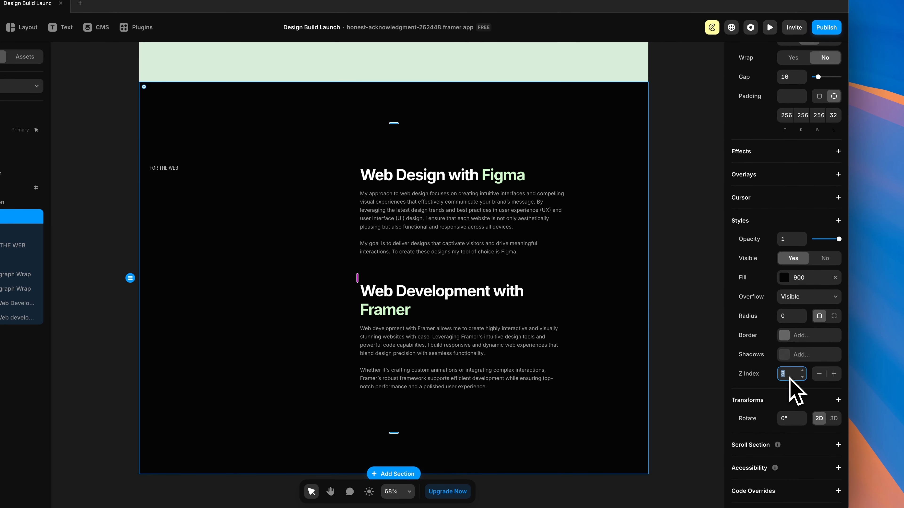
click(838, 220)
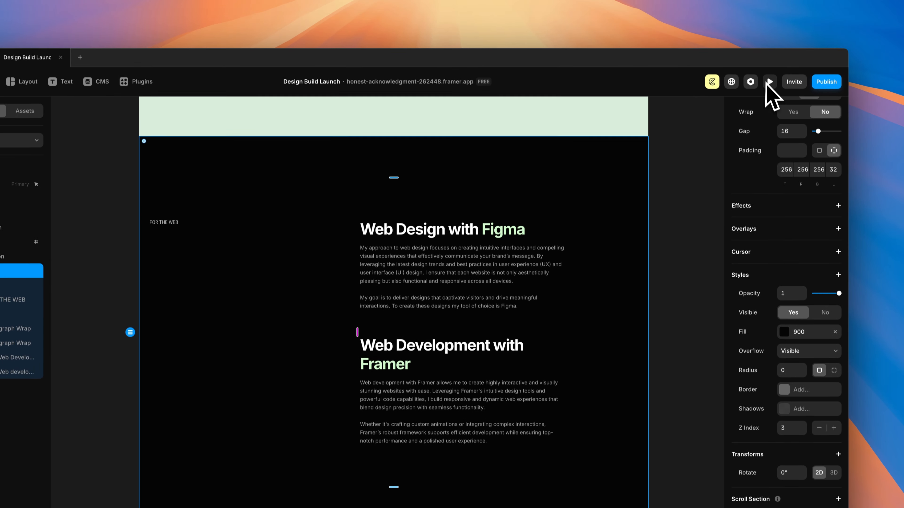
Preview the page and examine how the sticky FOR THE WEB label behaves while the Info Section scrolls past, closing the preview at the end
click(770, 27)
scroll(603, 253, down, 10)
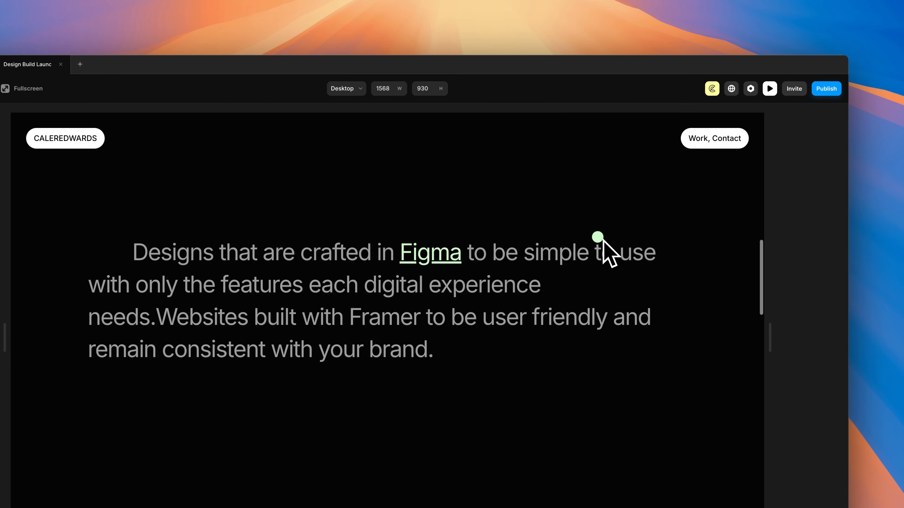
scroll(604, 240, down, 15)
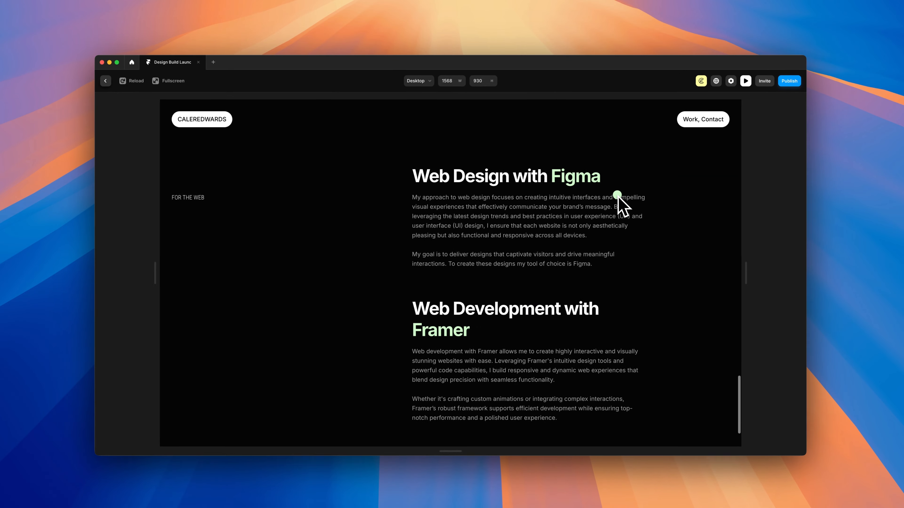
scroll(520, 218, up, 5)
scroll(315, 242, down, 5)
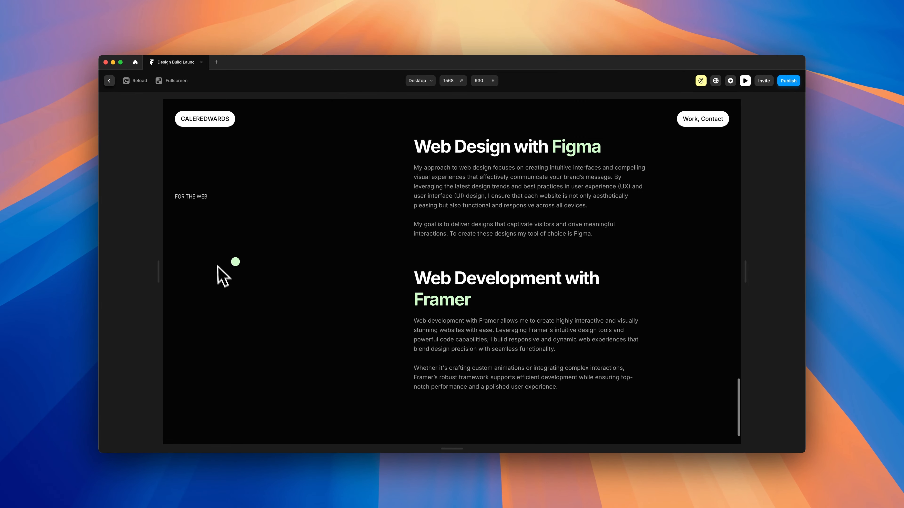
scroll(202, 203, up, 6)
scroll(202, 212, down, 6)
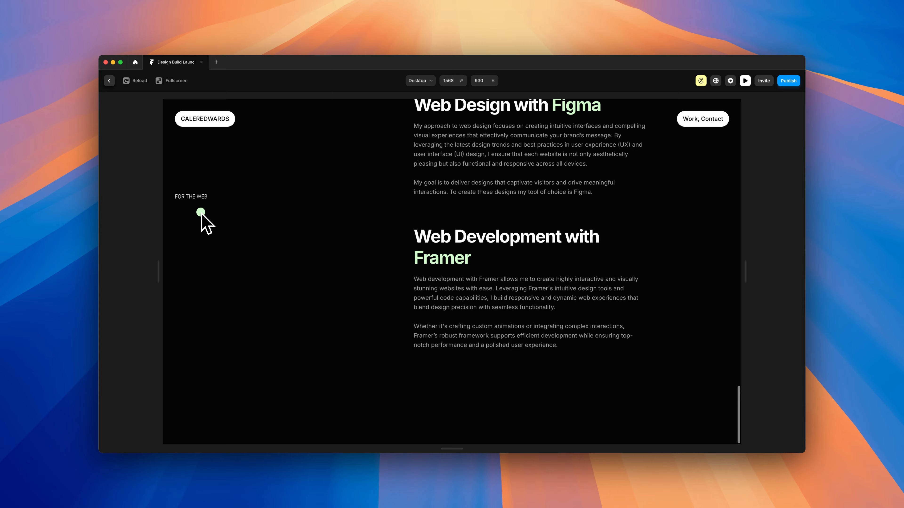
scroll(202, 214, up, 6)
scroll(203, 218, up, 6)
key(Escape)
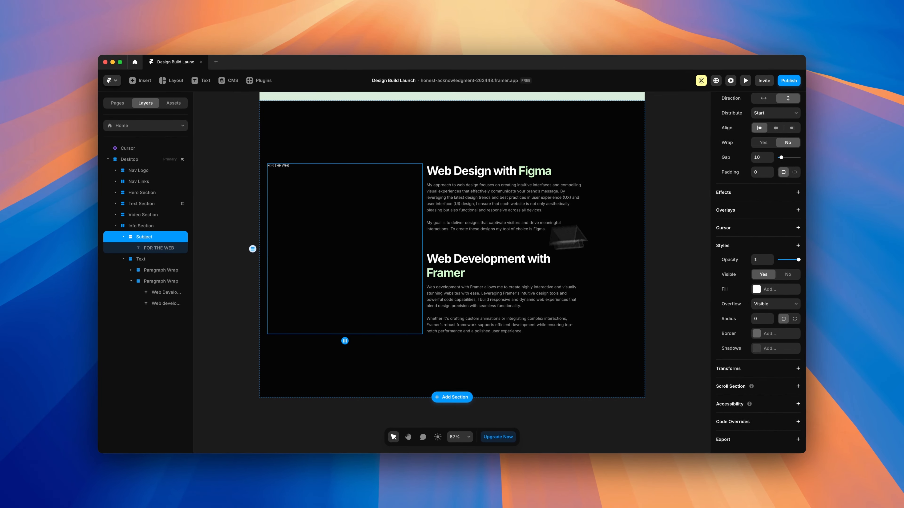
Set the Subject frame's width to 0.4fr so the Text frame takes more of the Info Section
scroll(892, 217, up, 5)
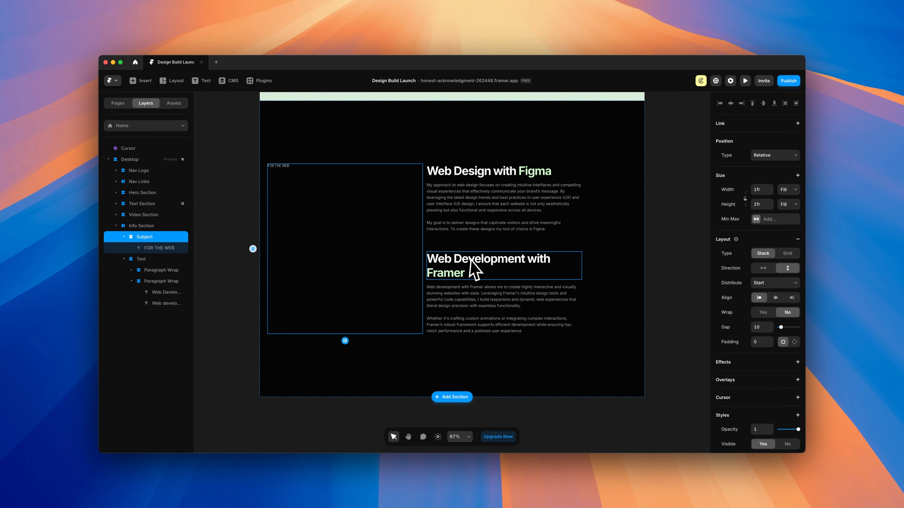
click(473, 269)
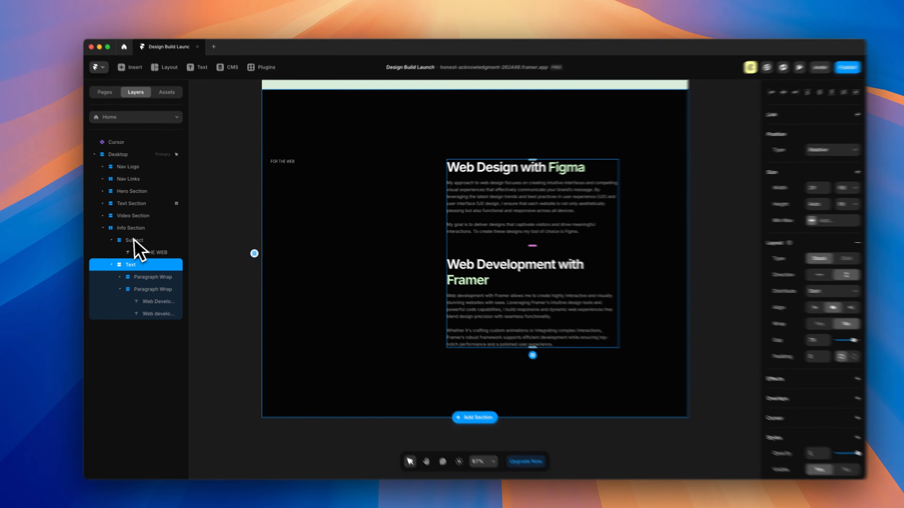
click(141, 225)
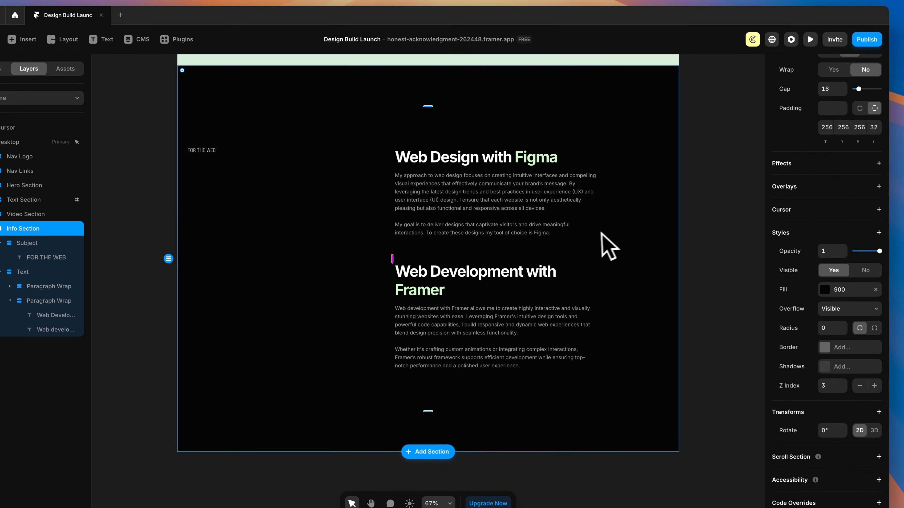
click(288, 269)
click(403, 250)
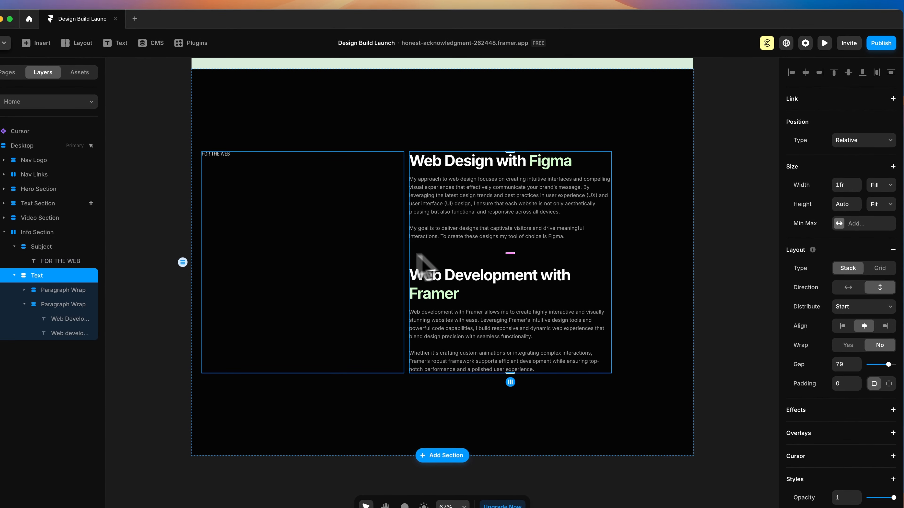
click(325, 255)
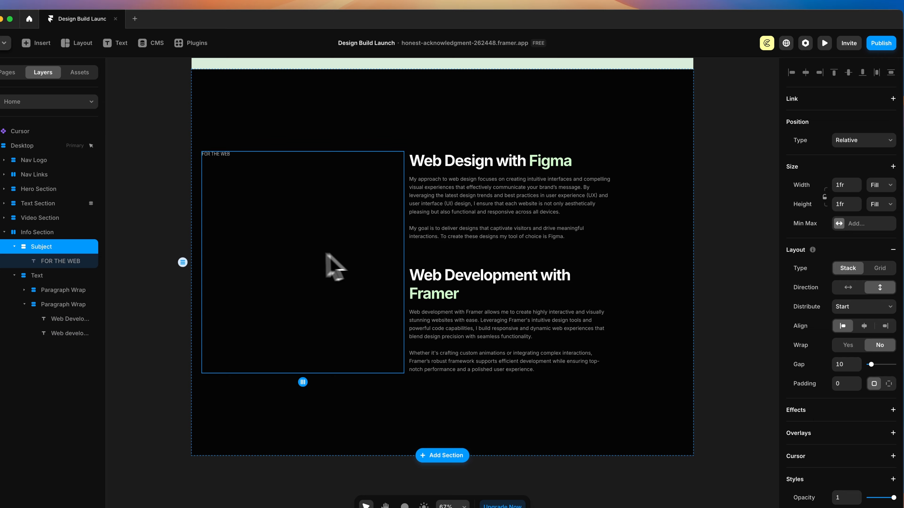
click(418, 256)
click(340, 260)
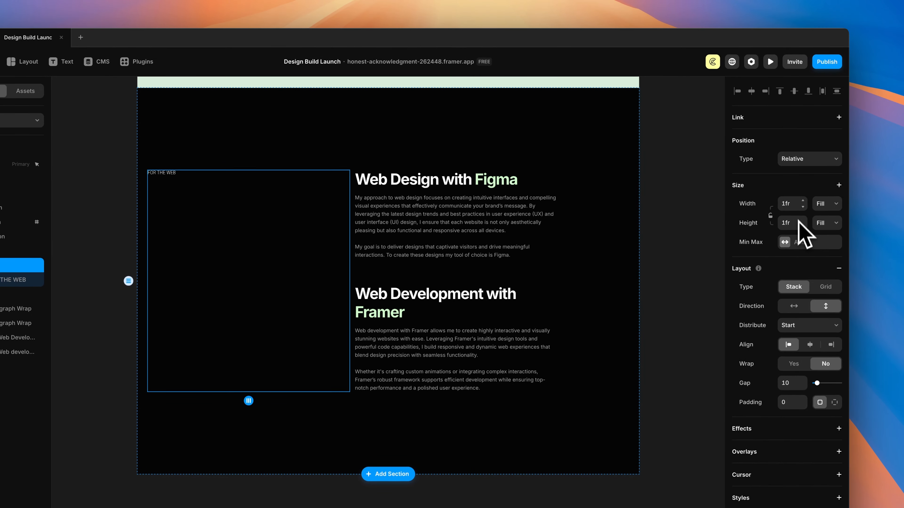
click(852, 189)
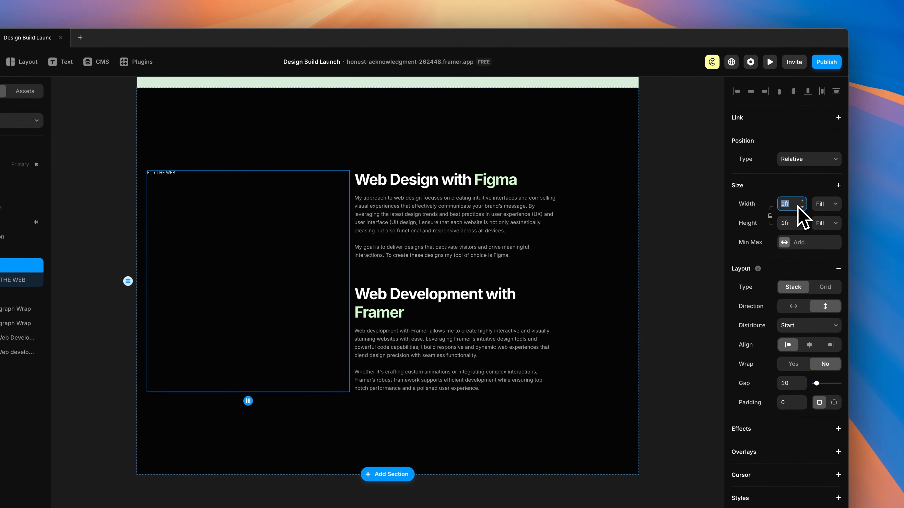
text(0.4fr)
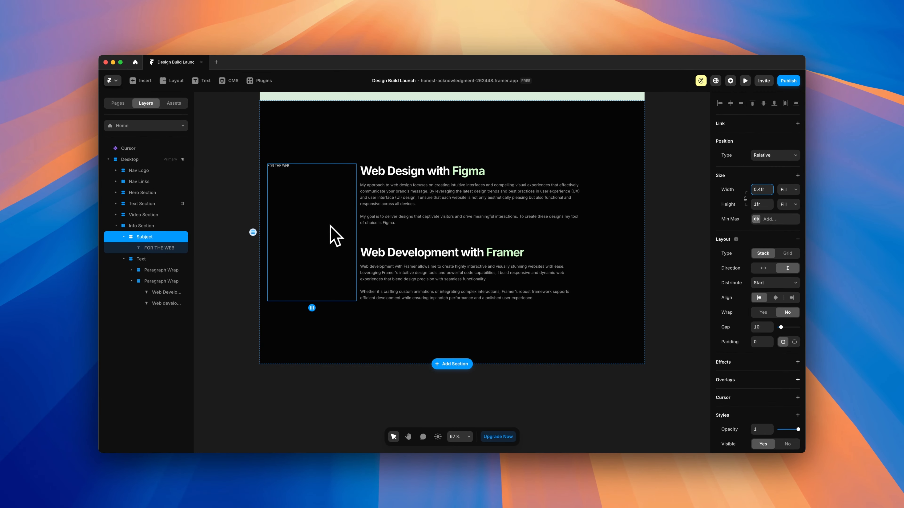
click(493, 235)
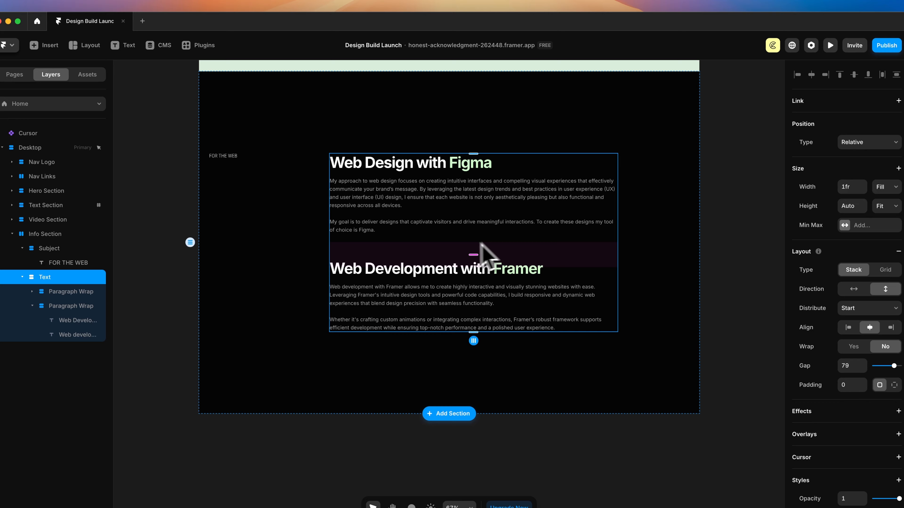
click(301, 250)
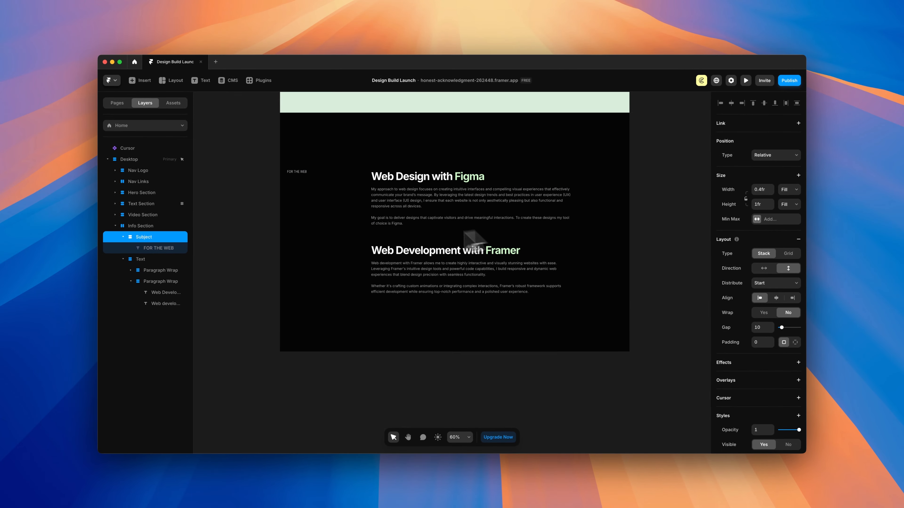
Duplicate the Info Section to place a second copy below the original
click(144, 227)
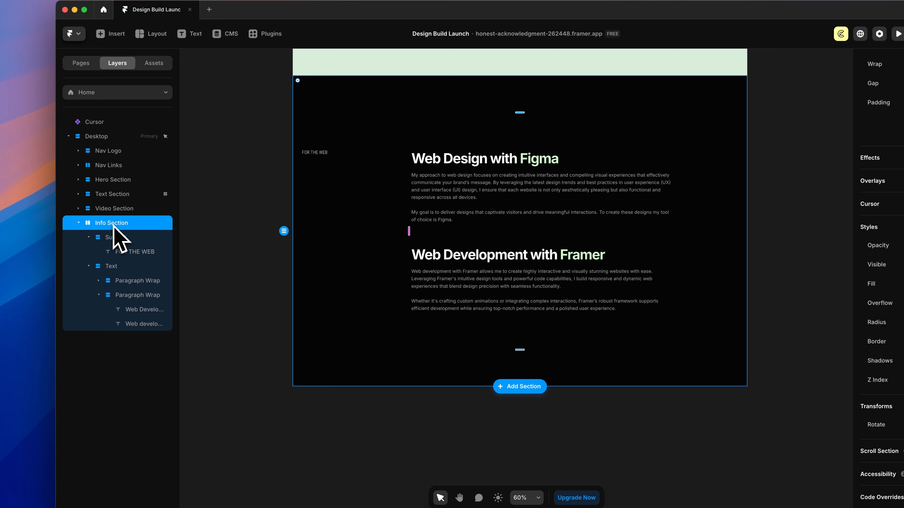
key(ctrl+d)
scroll(469, 291, down, 8)
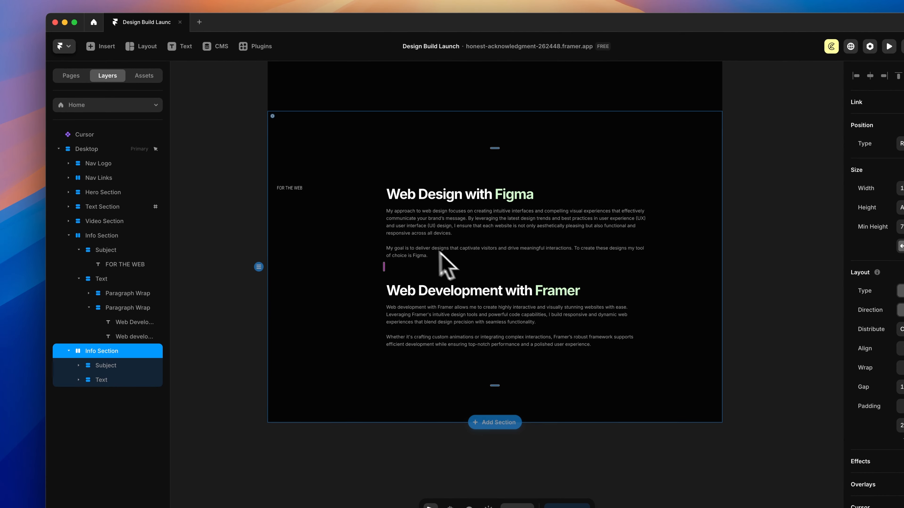
Replace the subject label in the duplicated Info Section with FOR THE DIGITAL SPACE
double_click(291, 189)
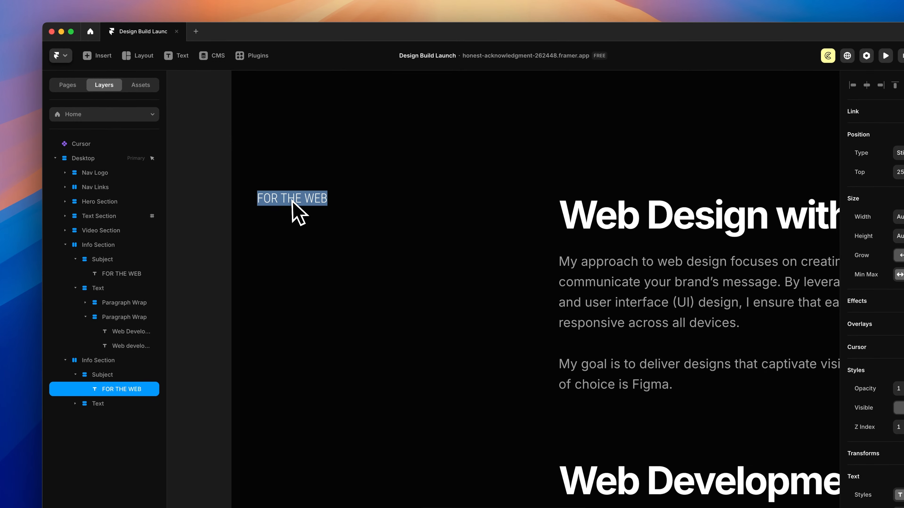
text(FO)
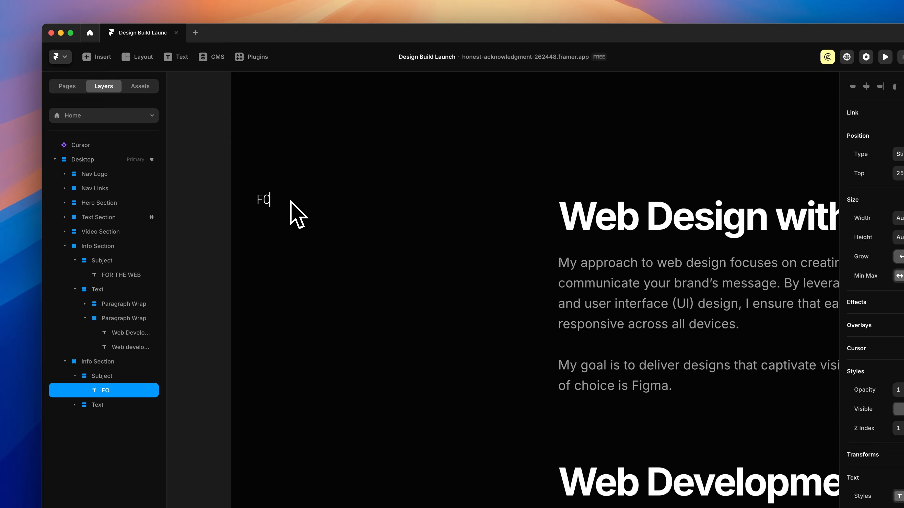
text(R THE DIGITAL SPACE)
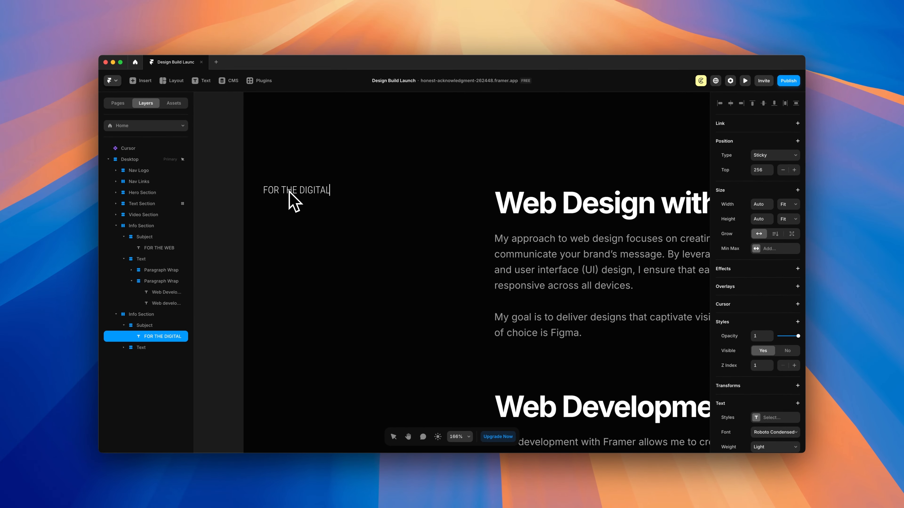
click(400, 241)
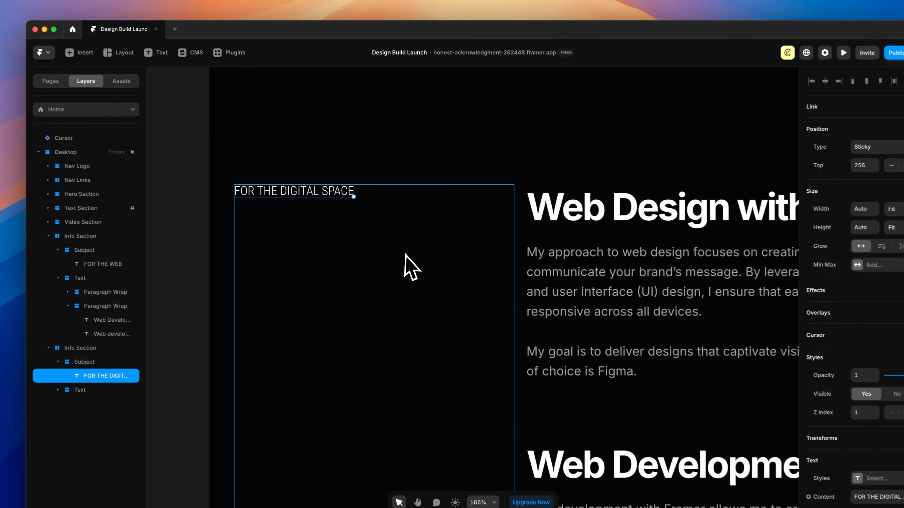
click(404, 239)
Examine the second Info Section's content and the layout of the whole page from hero to bottom
scroll(405, 239, down, 5)
scroll(471, 252, right, 1)
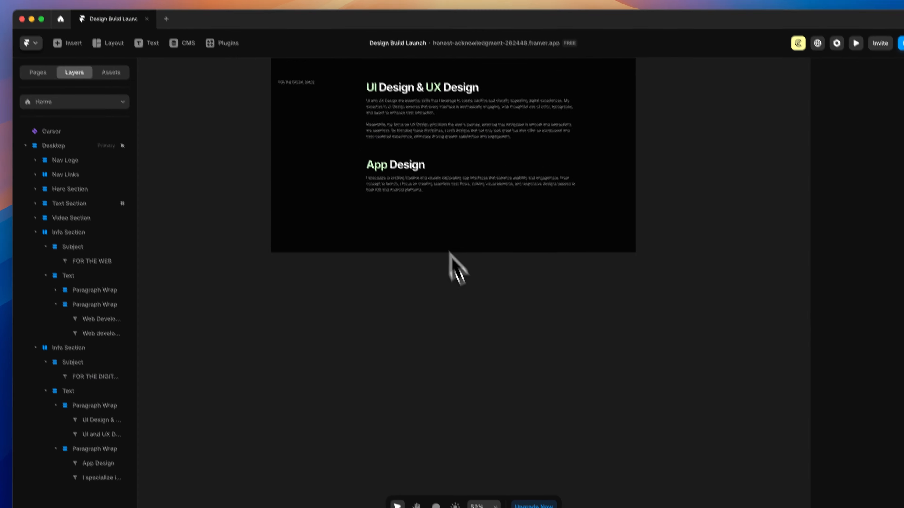
scroll(479, 306, down, 5)
scroll(587, 330, up, 4)
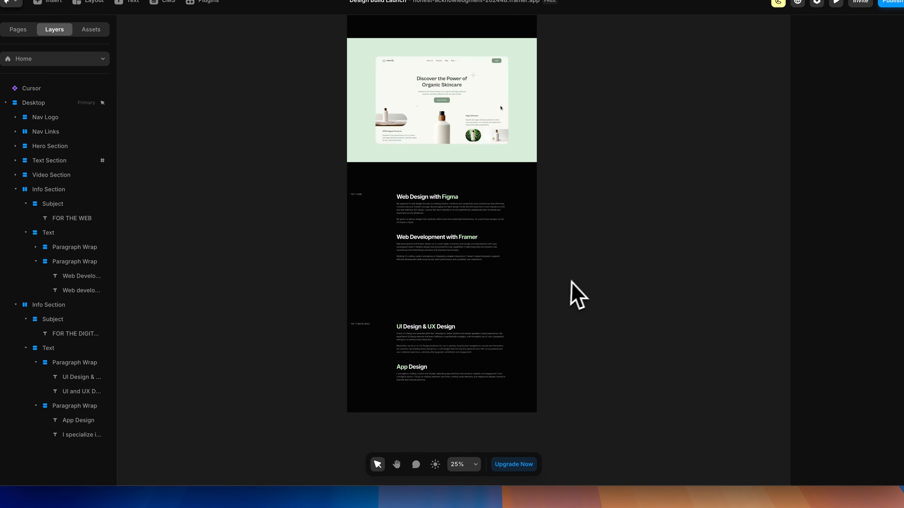
scroll(597, 327, down, 3)
scroll(578, 279, up, 3)
scroll(579, 285, down, 3)
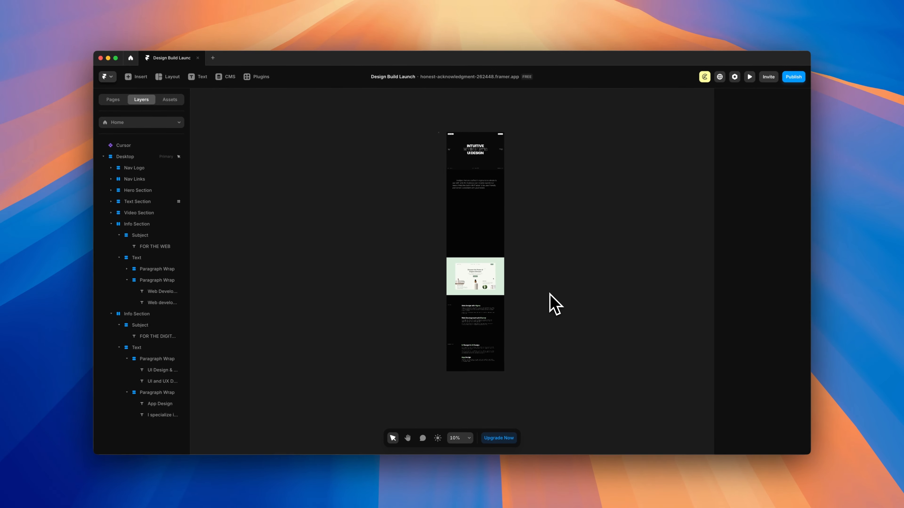
scroll(551, 306, down, 3)
Draw a frame about 1408 by 844 below the page and nest it in the Desktop frame as its last section
scroll(497, 304, up, 6)
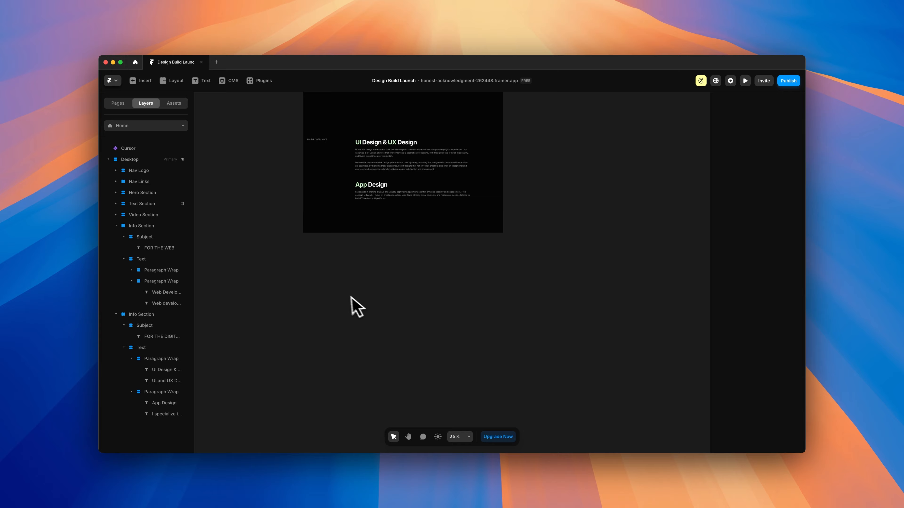
key(f)
drag(303, 246, 527, 379)
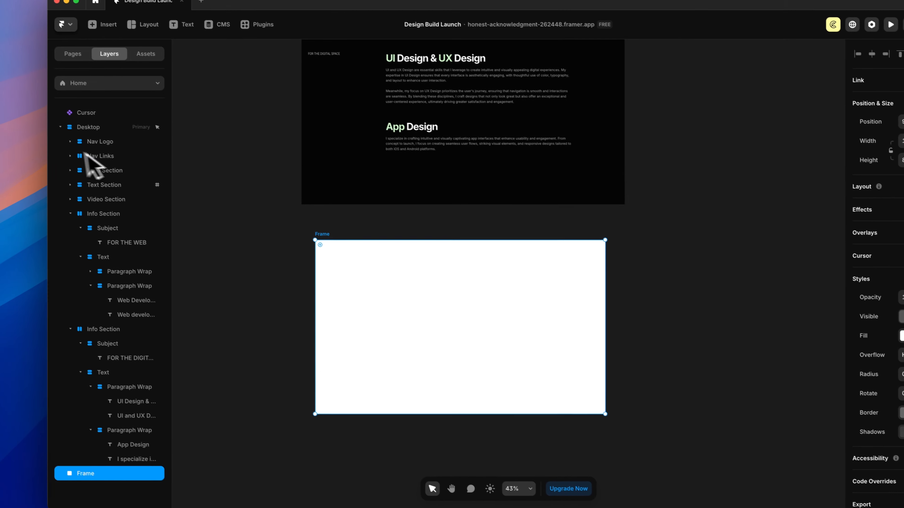
click(20, 99)
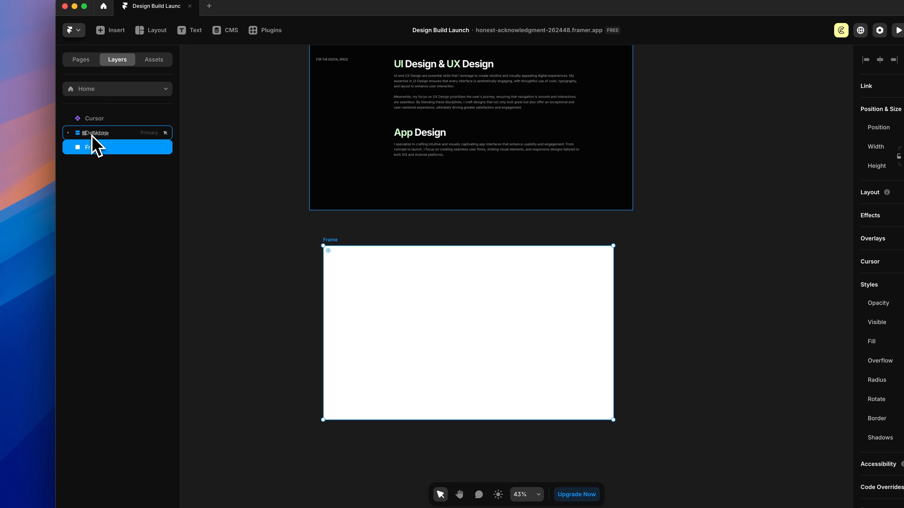
drag(92, 135, 92, 137)
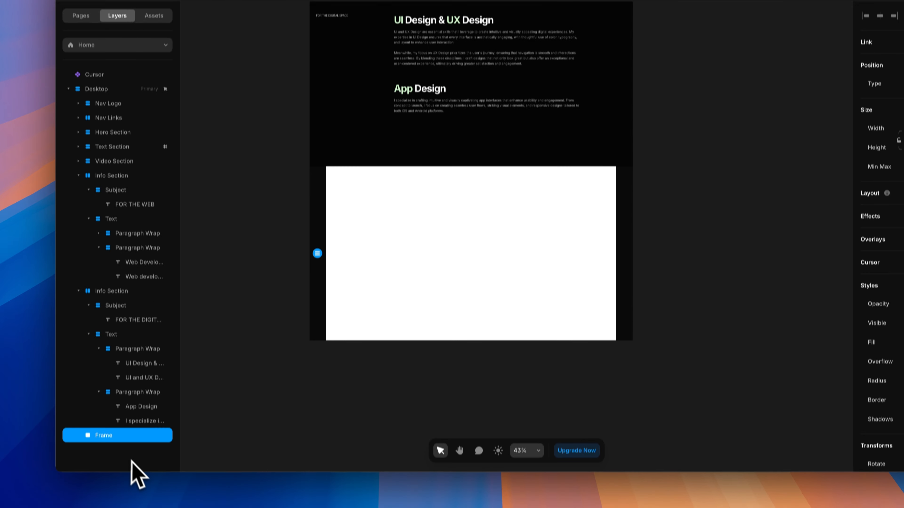
Collapse both Info Section layers and rename the new frame as CTA Section
click(78, 334)
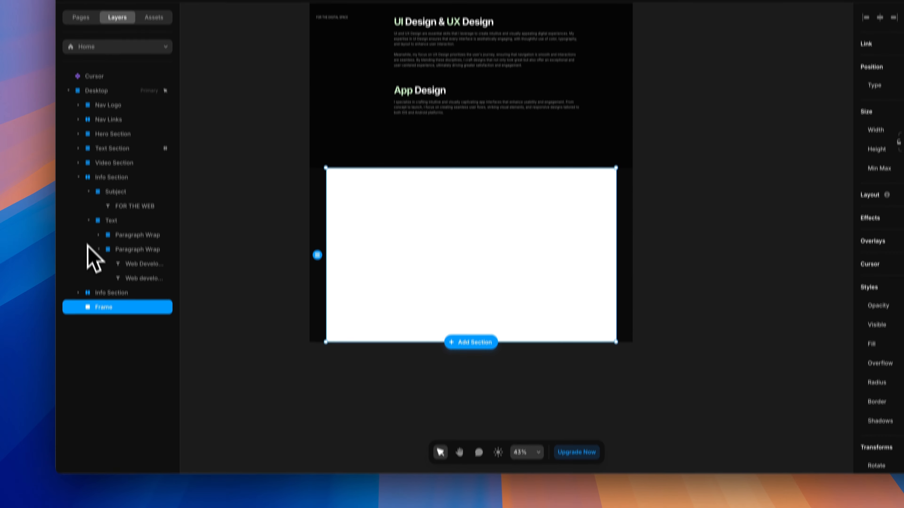
click(78, 156)
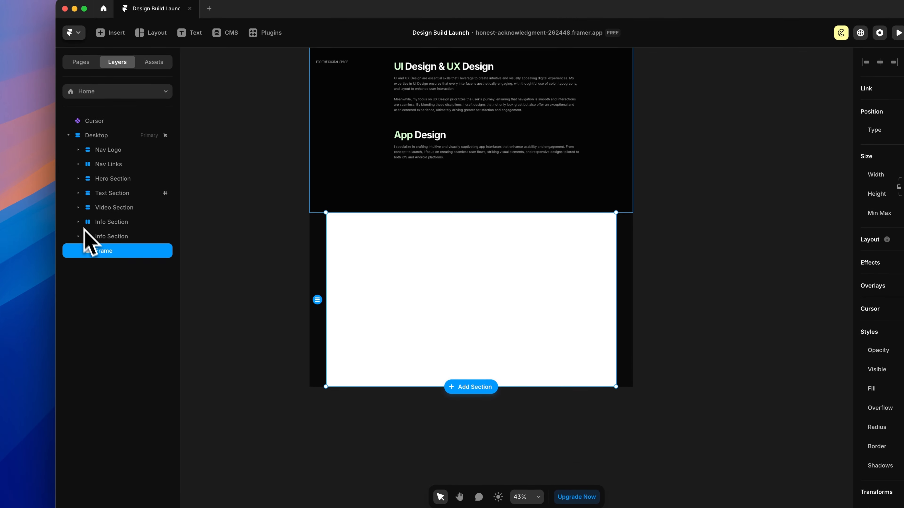
click(102, 253)
text(C)
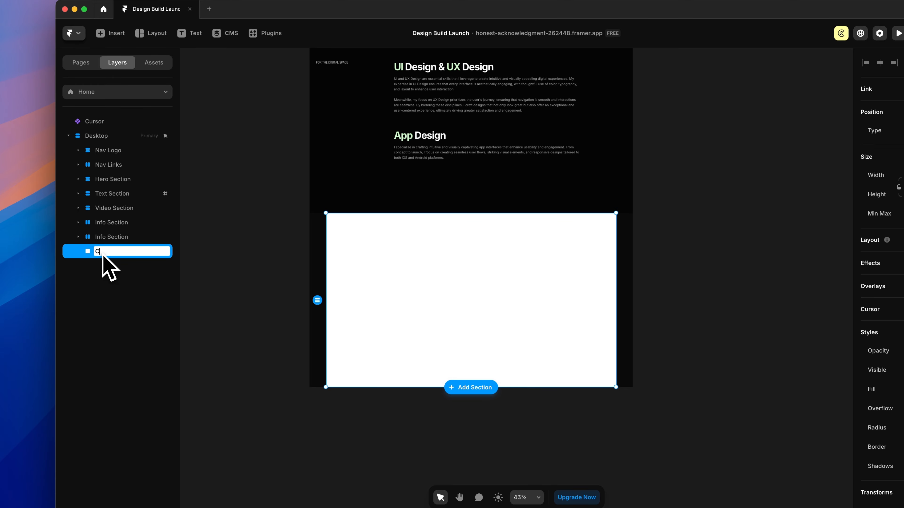
text(TA Sec)
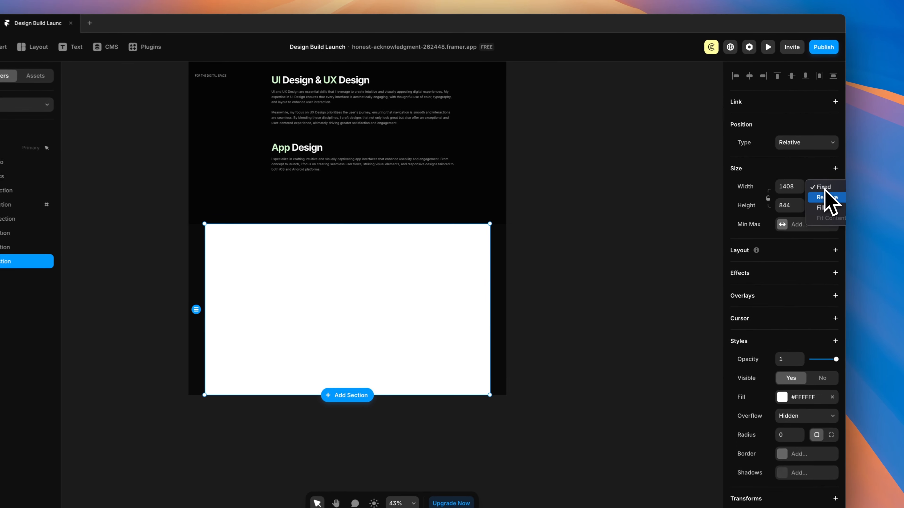
Set the CTA Section's width to Fill and height to 100vh of the viewport, with a minimum height of 700
click(788, 204)
click(824, 207)
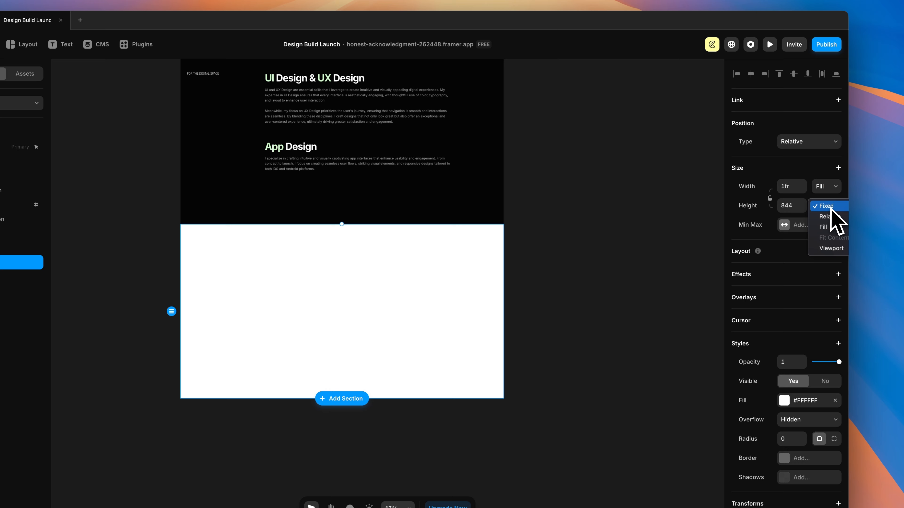
click(832, 248)
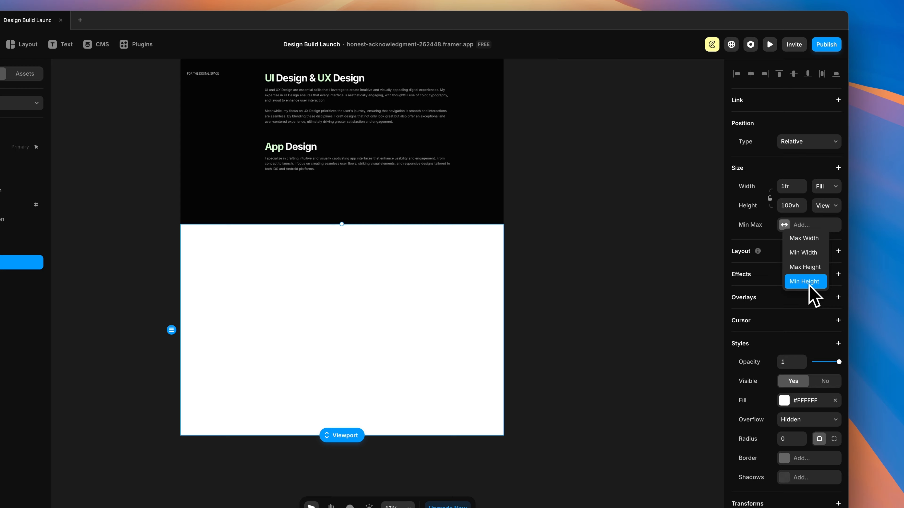
click(805, 282)
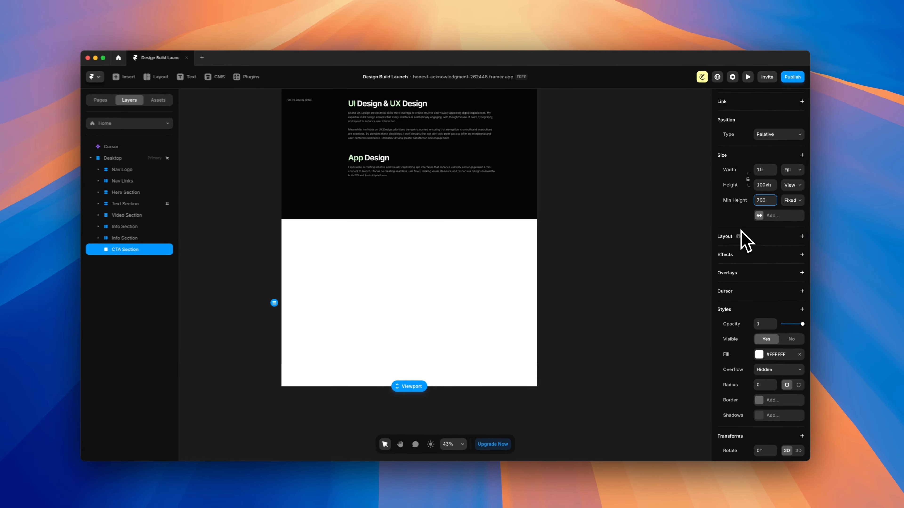
Give the CTA Section a z-index of 3 and a vertical, centred stack layout with a gap of 0
scroll(767, 249, down, 3)
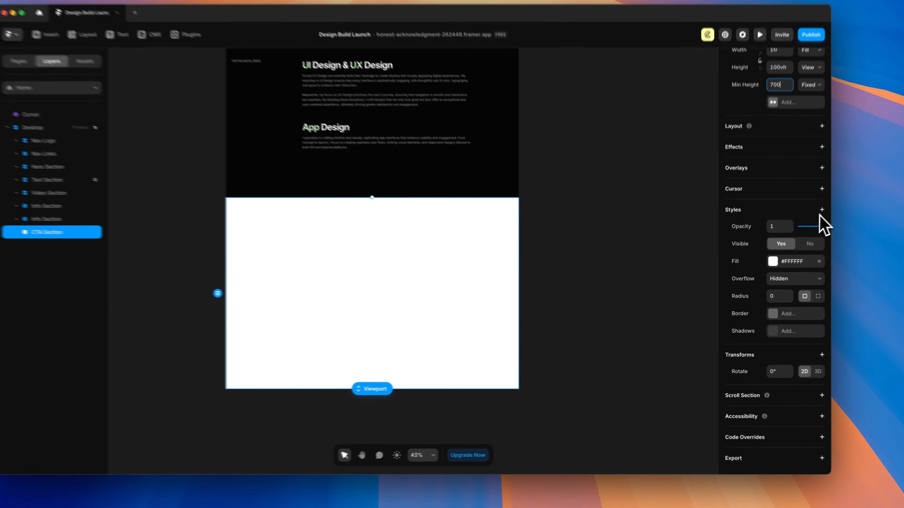
click(798, 229)
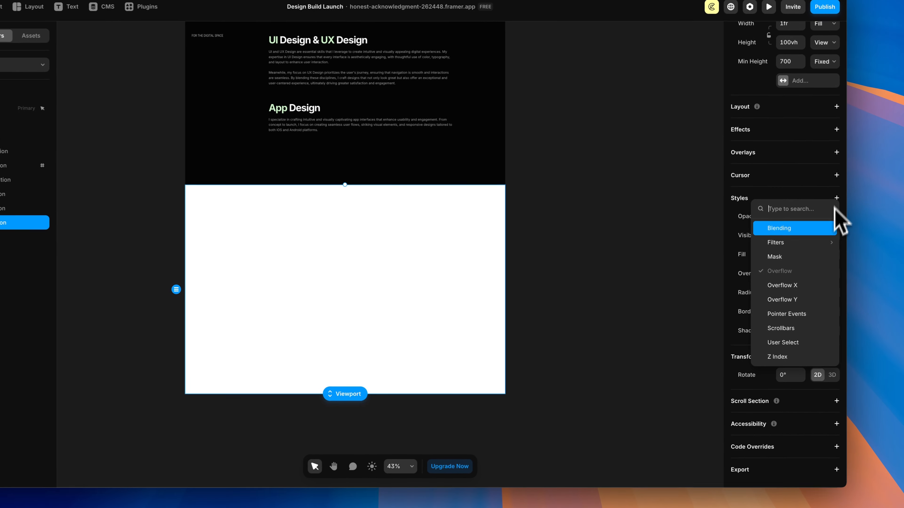
click(757, 356)
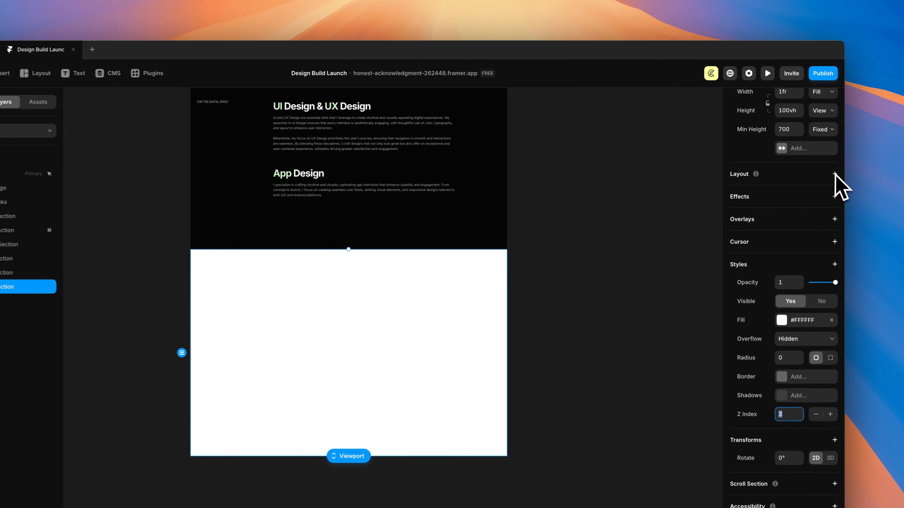
click(807, 162)
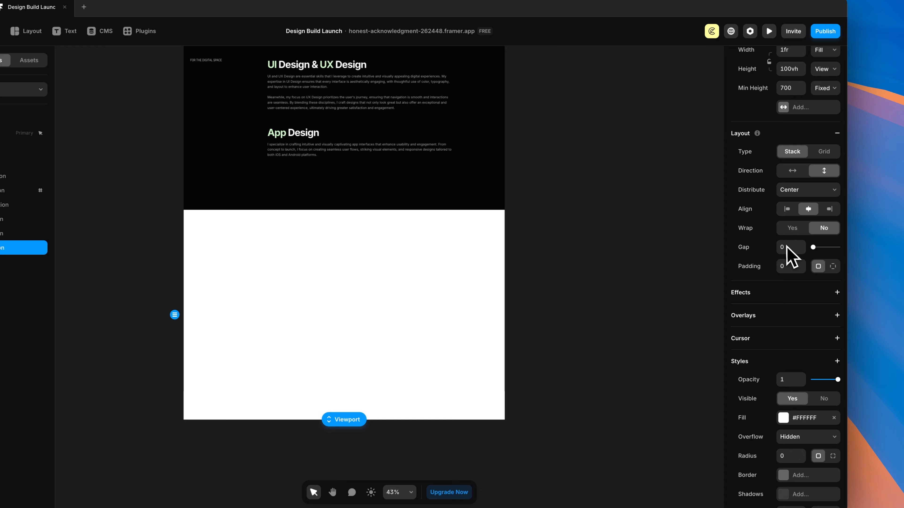
click(634, 248)
Insert an interactive Ticker component on the empty canvas beside the CTA Section
scroll(481, 221, down, 2)
scroll(481, 221, up, 3)
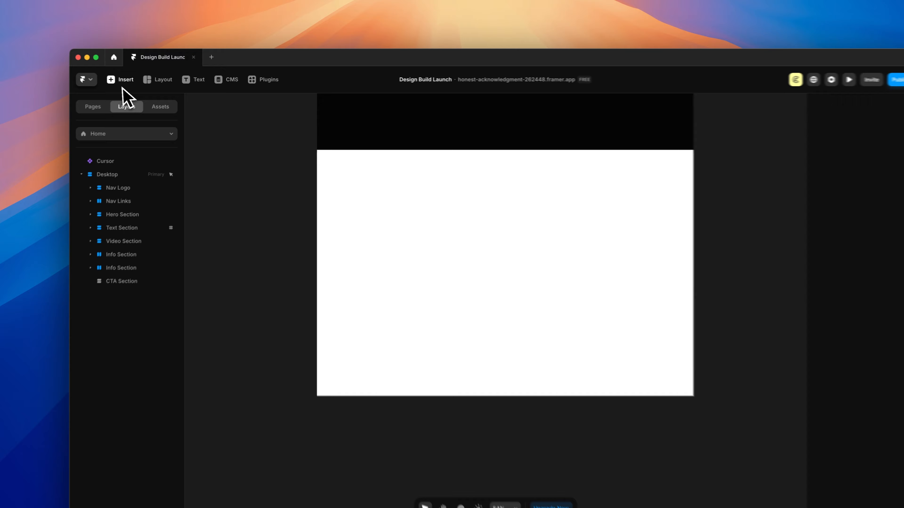
click(141, 81)
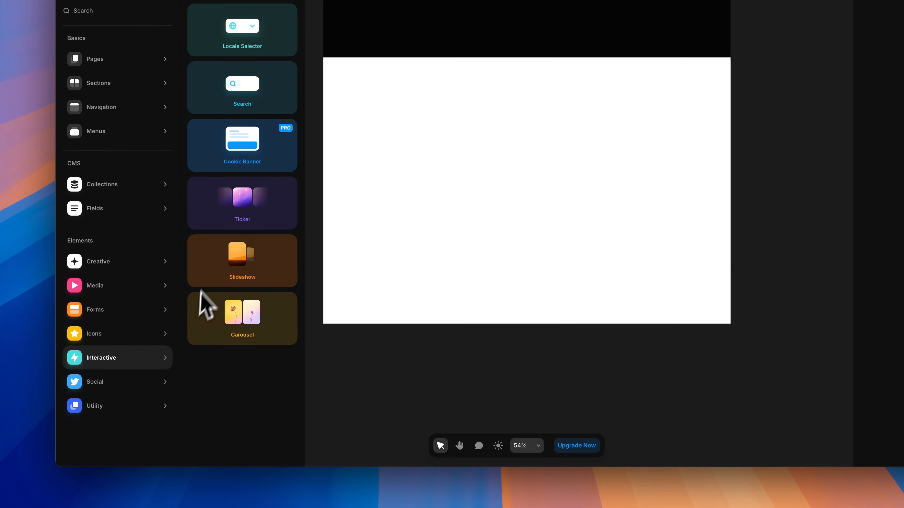
click(238, 214)
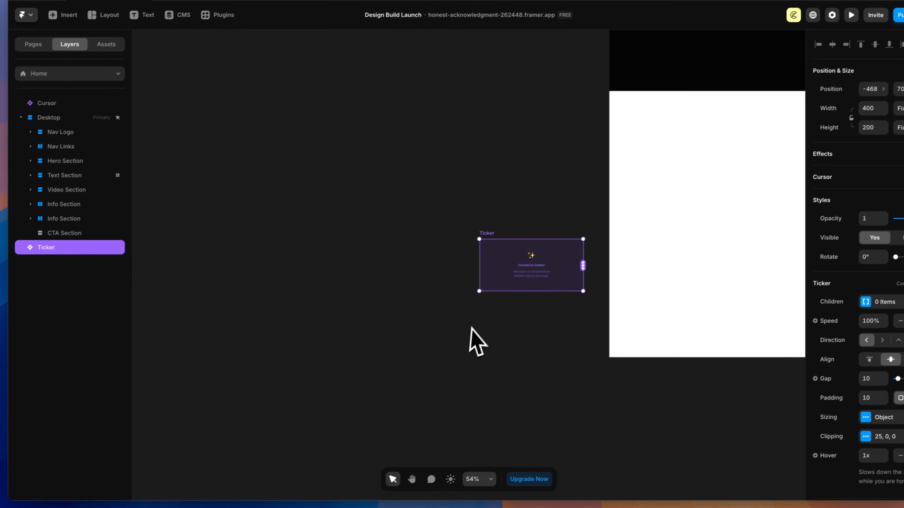
key(space)
drag(574, 290, 489, 274)
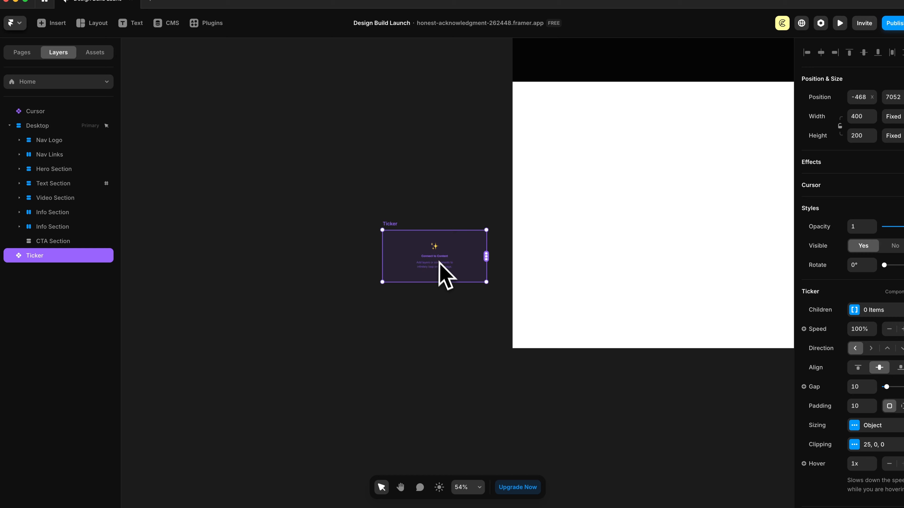
scroll(445, 274, up, 5)
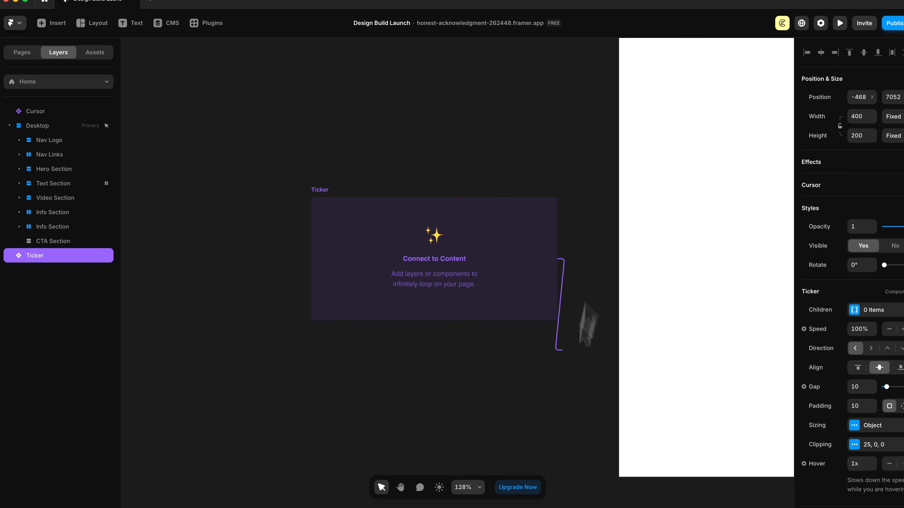
scroll(540, 281, down, 3)
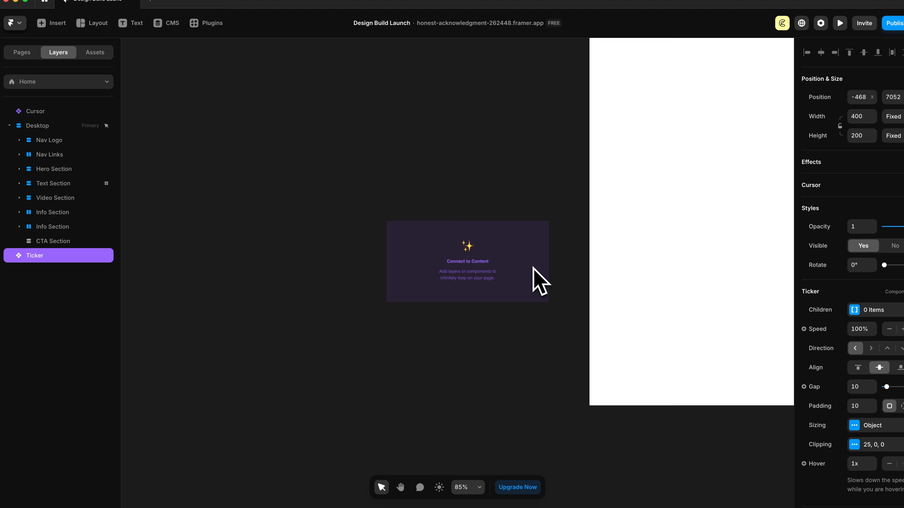
Add a text layer reading LET'S WORK TOGETHER on the empty canvas and apply the Heading BIG text style
scroll(539, 279, left, 5)
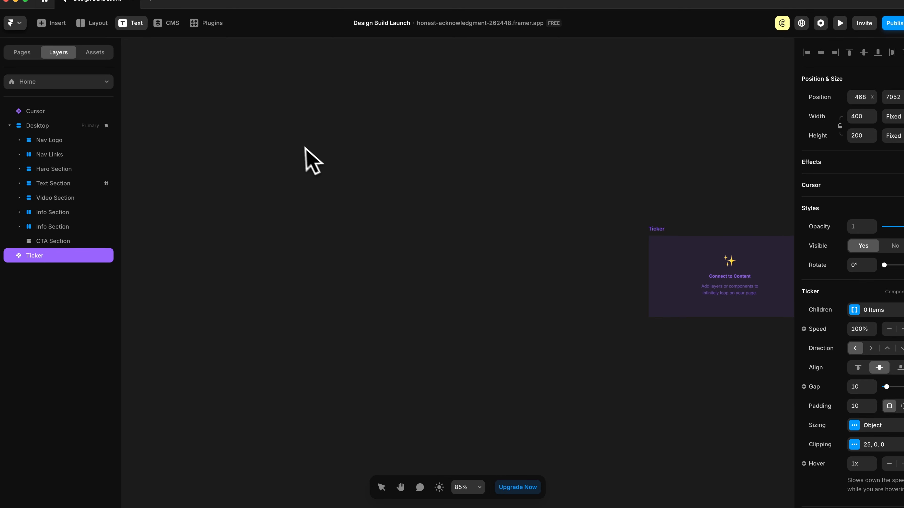
click(292, 142)
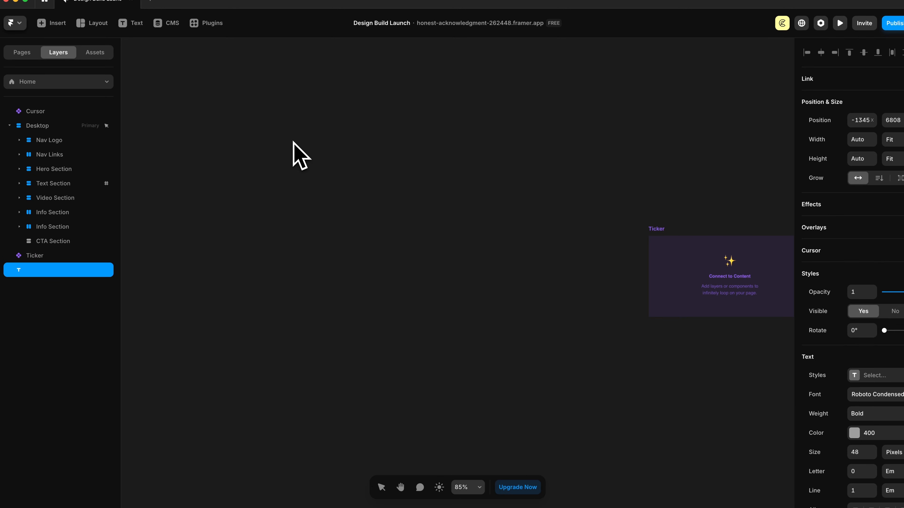
text(LET'S WORK TOGETHER)
key(Escape)
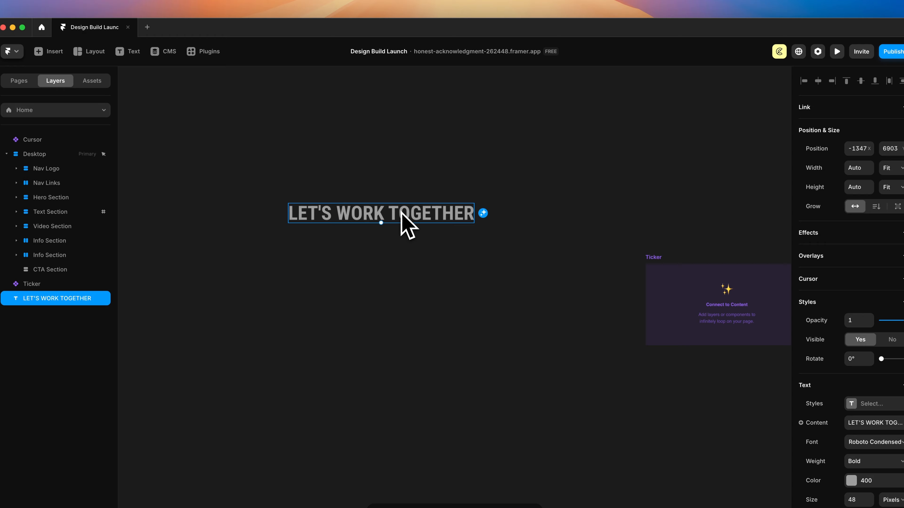
click(861, 404)
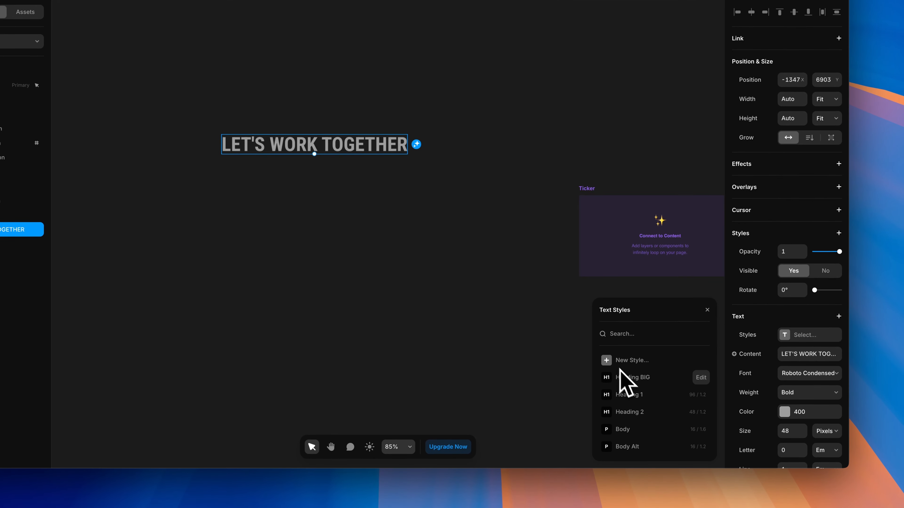
click(625, 376)
Move the LET'S WORK TOGETHER text clear of the page and the Ticker onto empty canvas
click(403, 269)
scroll(403, 269, down, 5)
click(626, 306)
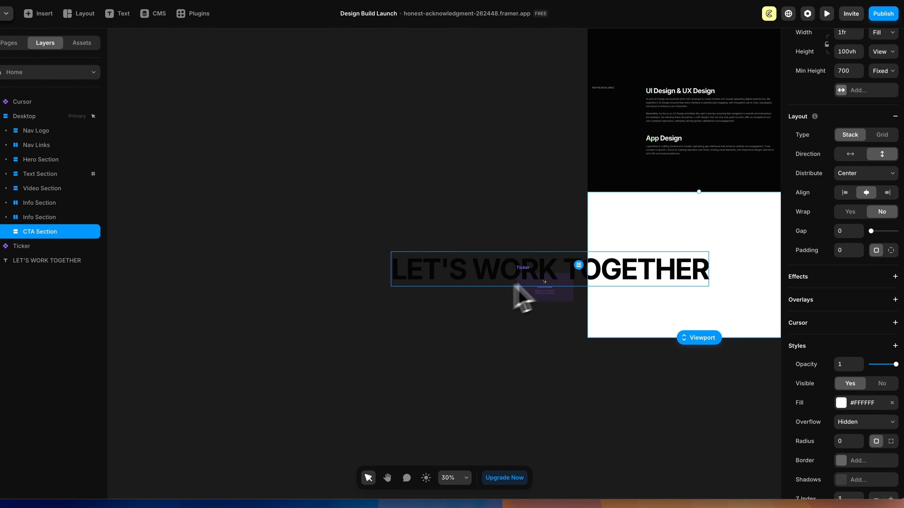
drag(520, 263, 355, 228)
Turn the LET'S WORK TOGETHER text into a component named CTA TEXT, remove its white fill, and return to the Home page
right_click(300, 233)
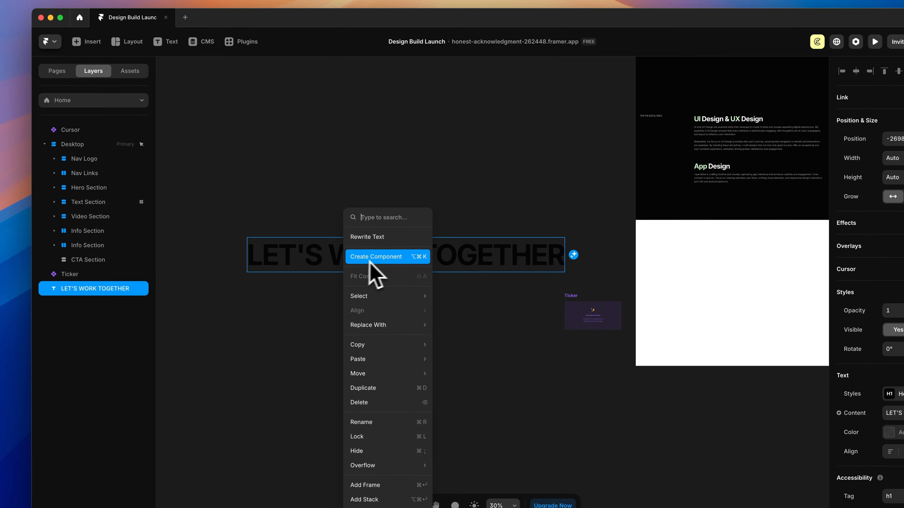
click(370, 263)
text(CTA TEXT)
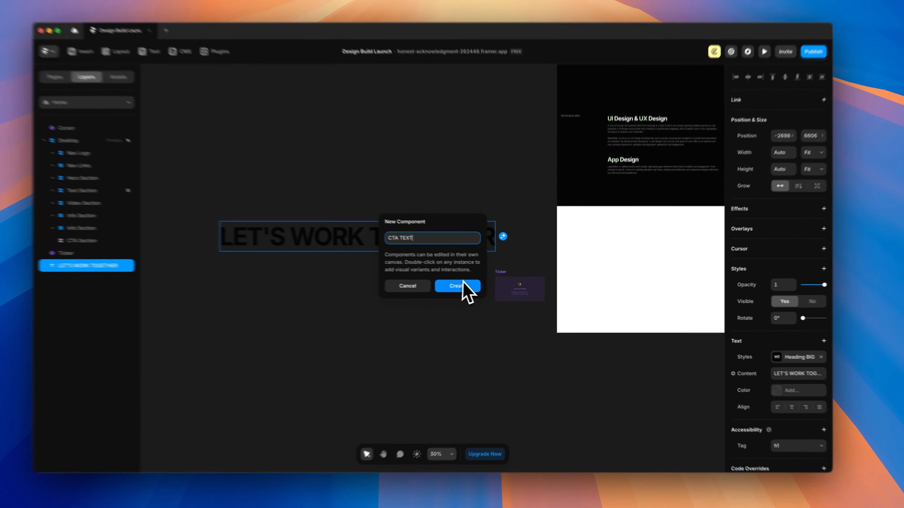
click(462, 285)
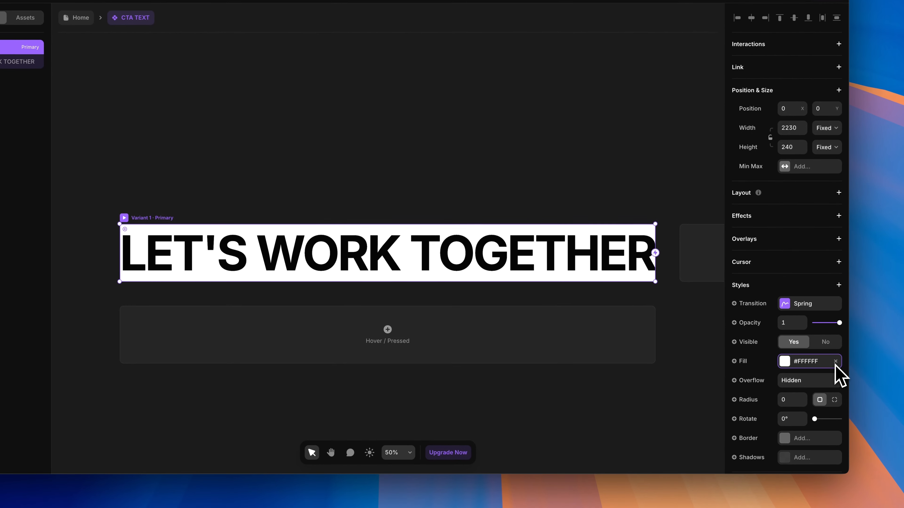
click(834, 366)
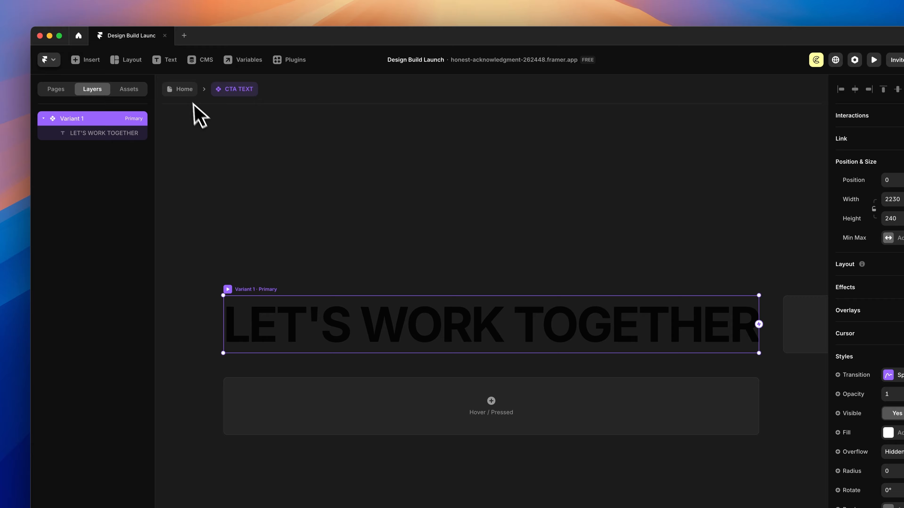
click(164, 78)
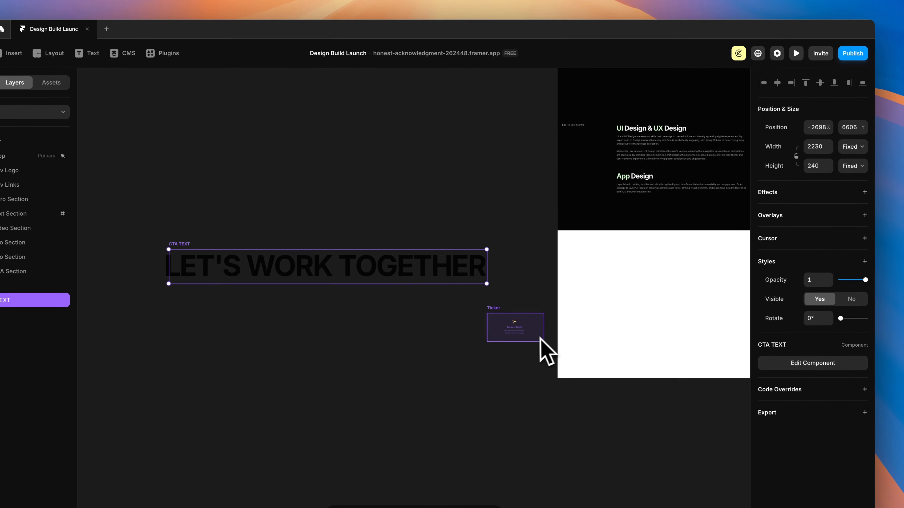
Connect the Ticker to the CTA TEXT component as its content
scroll(544, 346, up, 5)
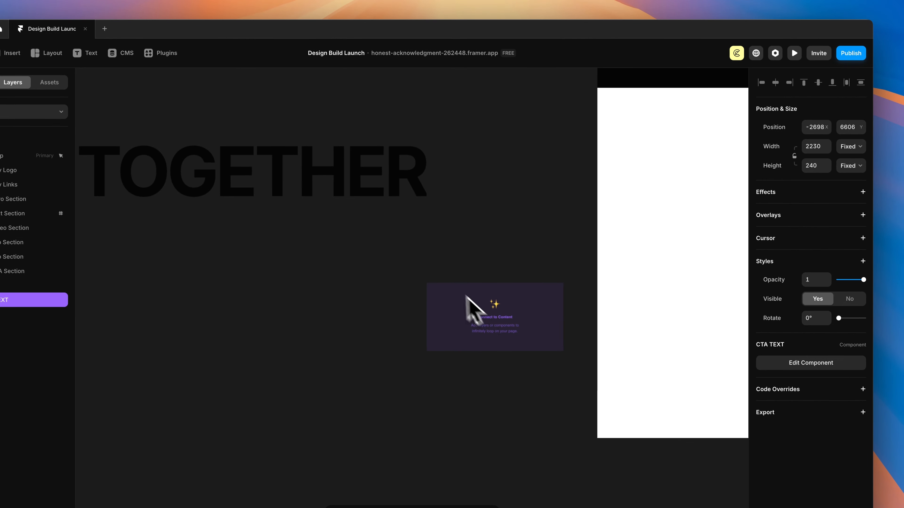
click(439, 279)
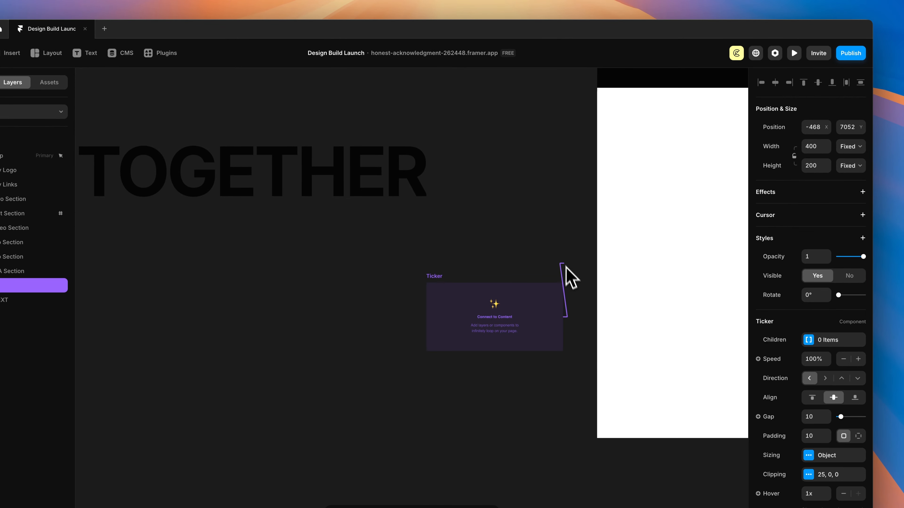
drag(566, 267, 382, 184)
Move the Ticker into the centre of the CTA Section so it is nested there
scroll(405, 249, down, 5)
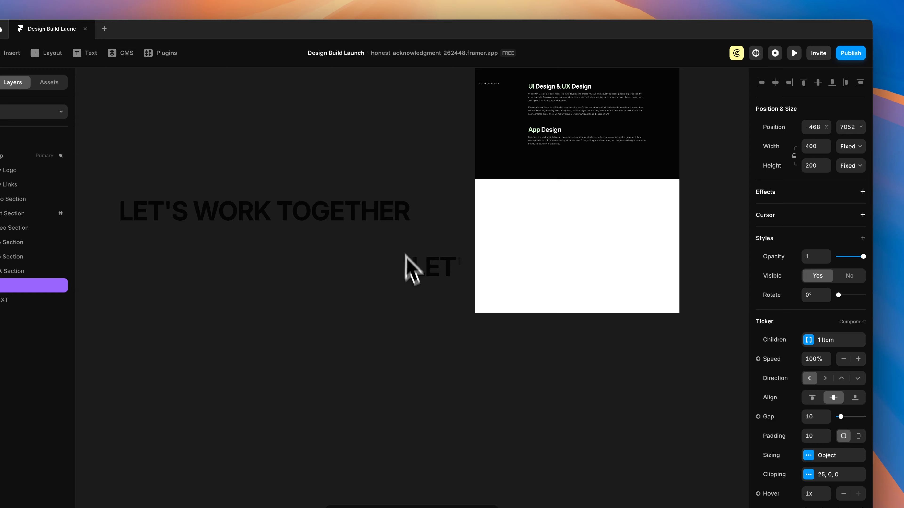
drag(423, 250, 569, 246)
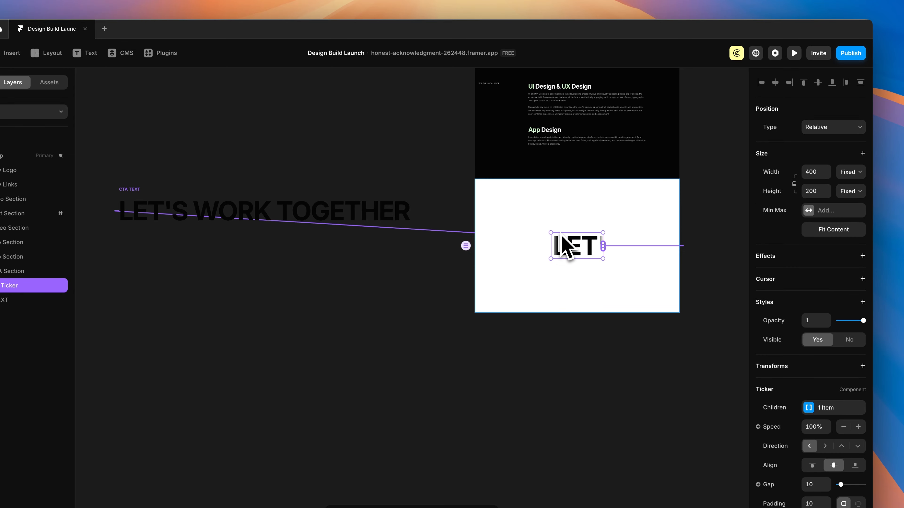
scroll(579, 259, up, 10)
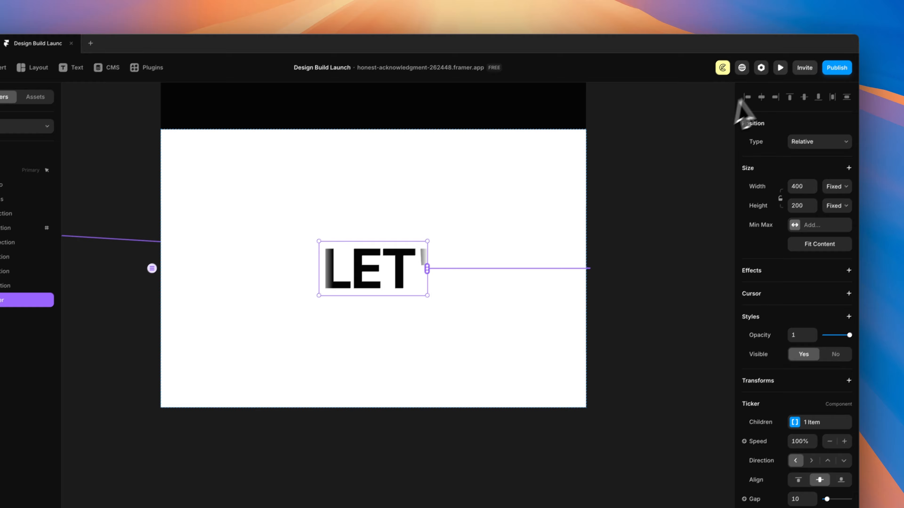
Set the Ticker's width to Fill and its clipping to 10, 0, 0
click(794, 52)
scroll(657, 271, down, 10)
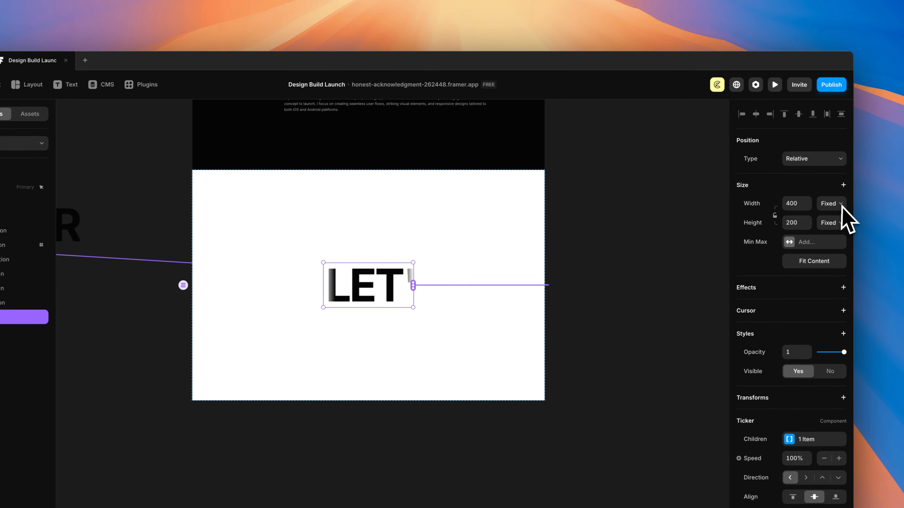
click(878, 172)
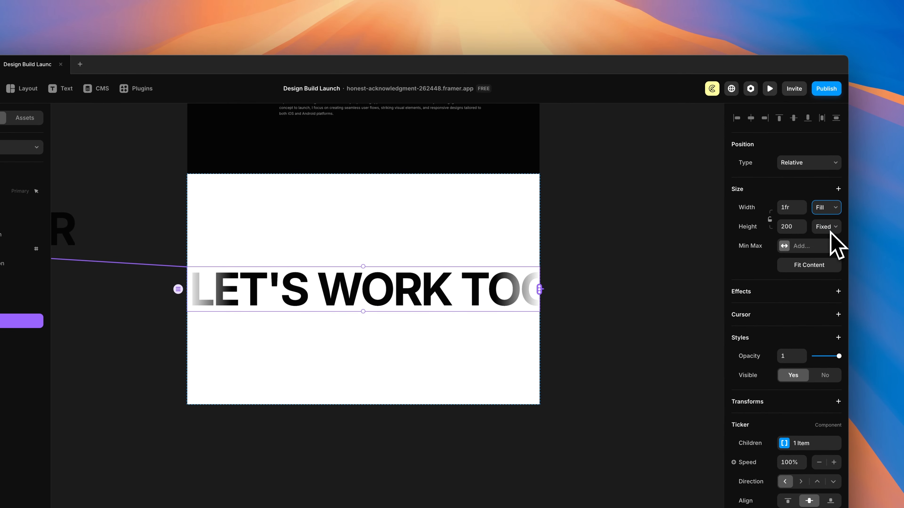
scroll(740, 167, down, 4)
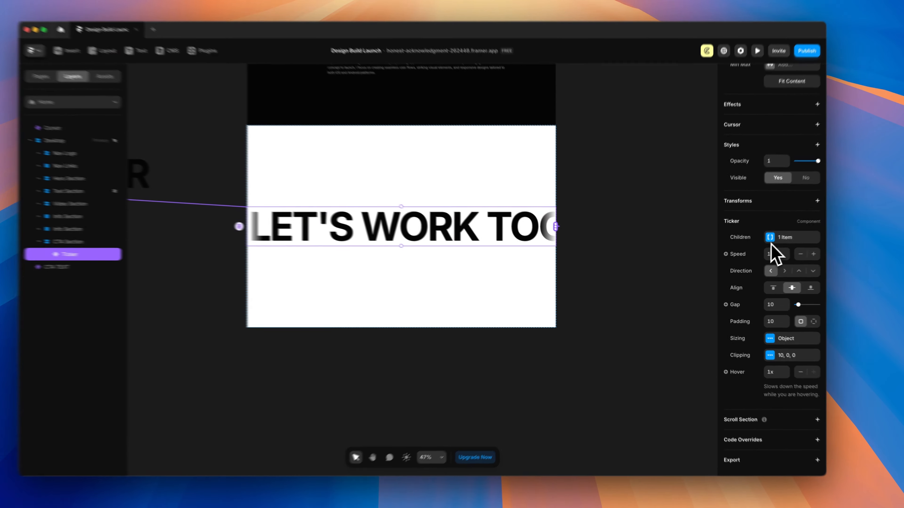
Add two more CTA TEXT children to the Ticker and set its gap to 80
click(769, 244)
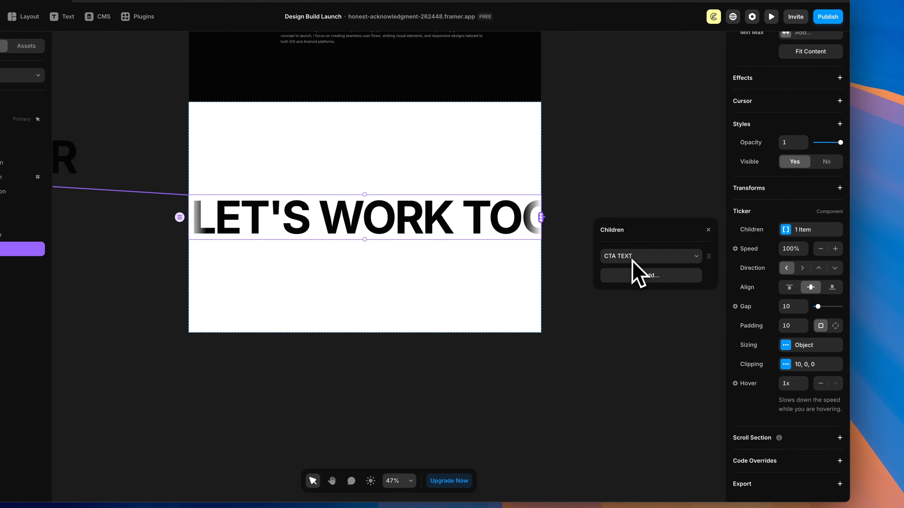
click(636, 274)
click(632, 294)
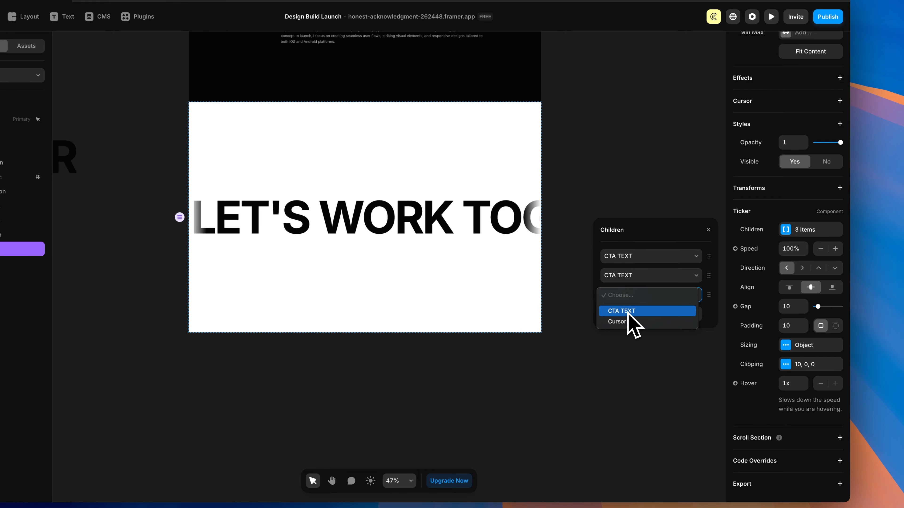
click(629, 311)
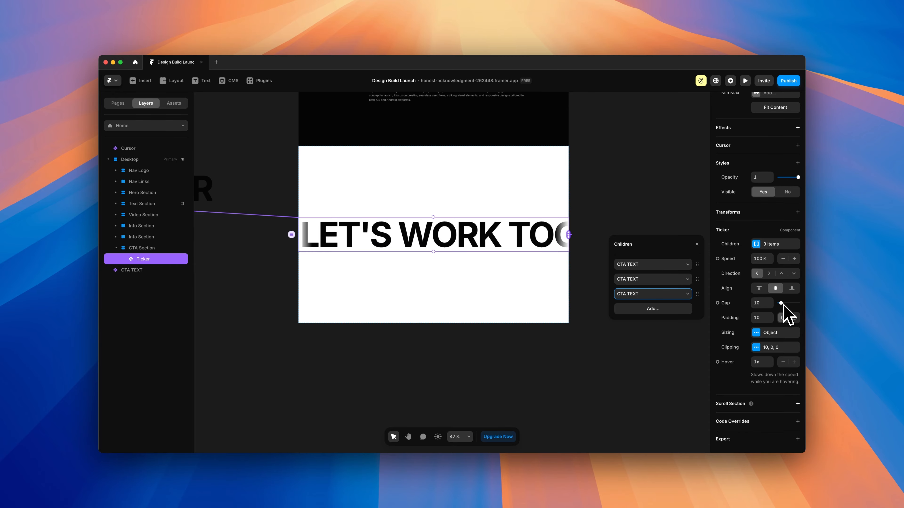
drag(781, 302, 835, 293)
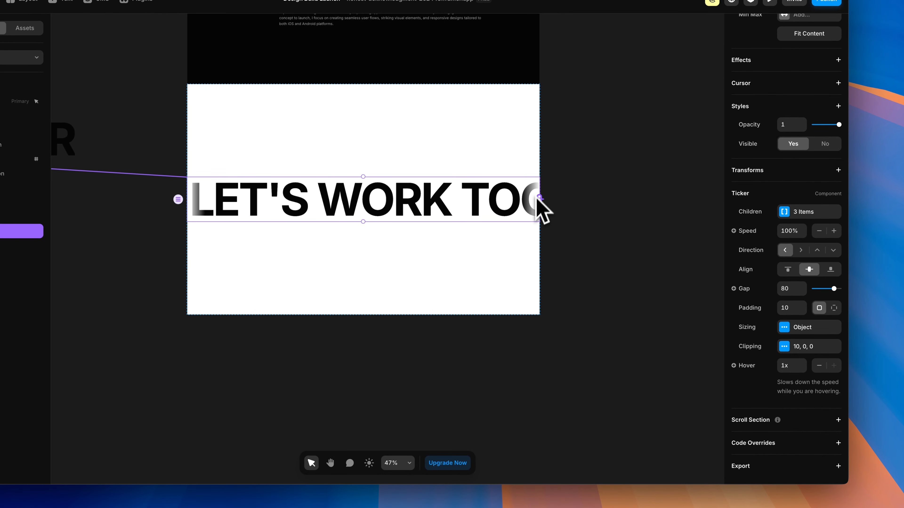
Set the Ticker's clipping to 0, 0, 0 by reducing the fade width to 0%
click(785, 348)
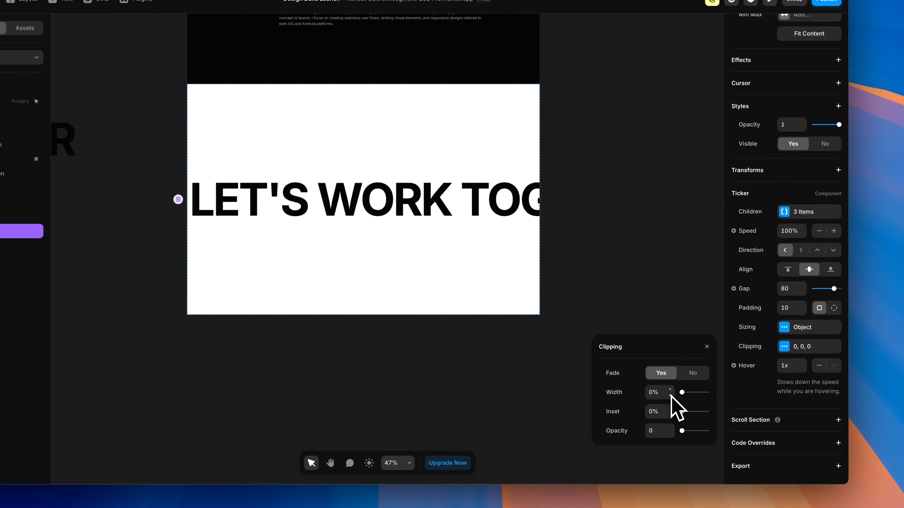
click(703, 318)
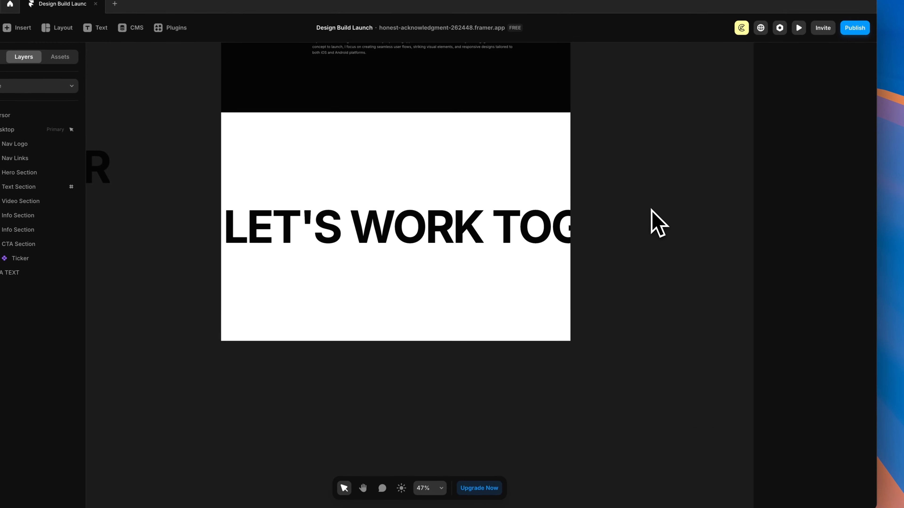
Copy the Hero Footer from the Hero Section into the CTA Section and rename the copy as Bottom Footer
scroll(631, 231, down, 5)
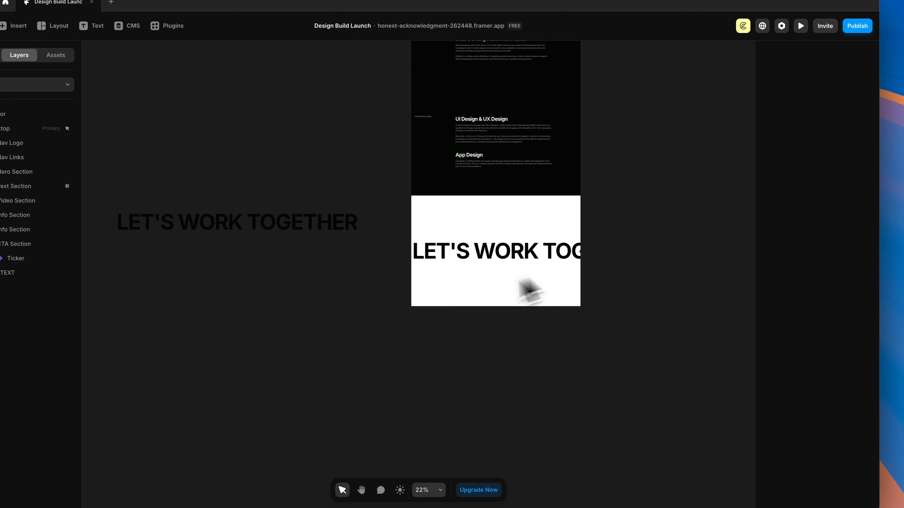
scroll(563, 313, up, 10)
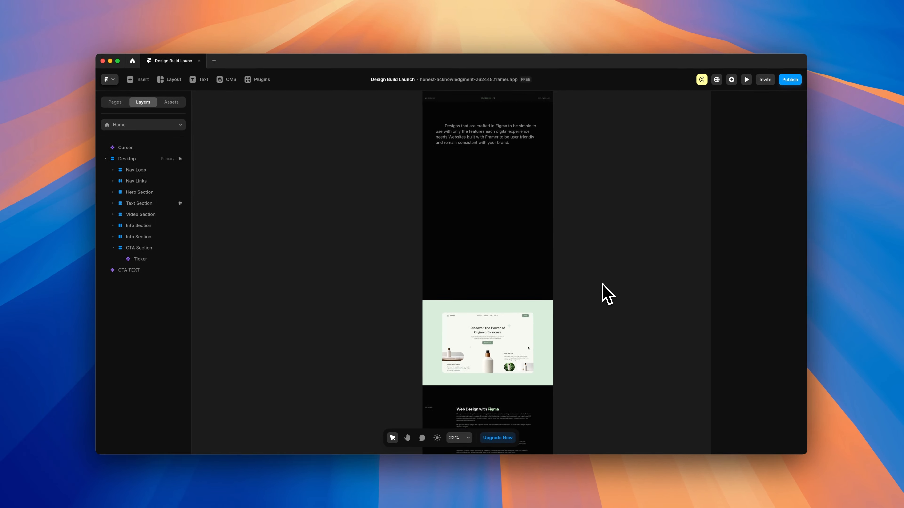
scroll(607, 290, up, 3)
scroll(501, 212, up, 5)
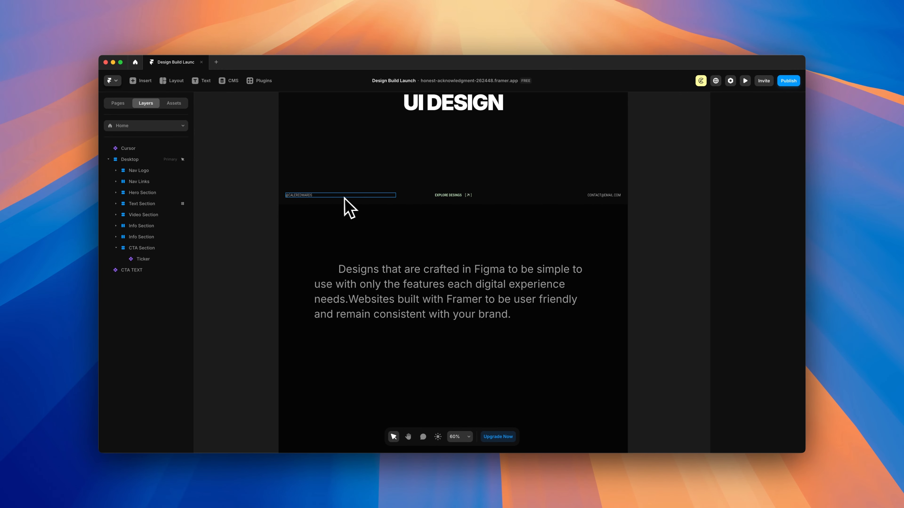
click(344, 198)
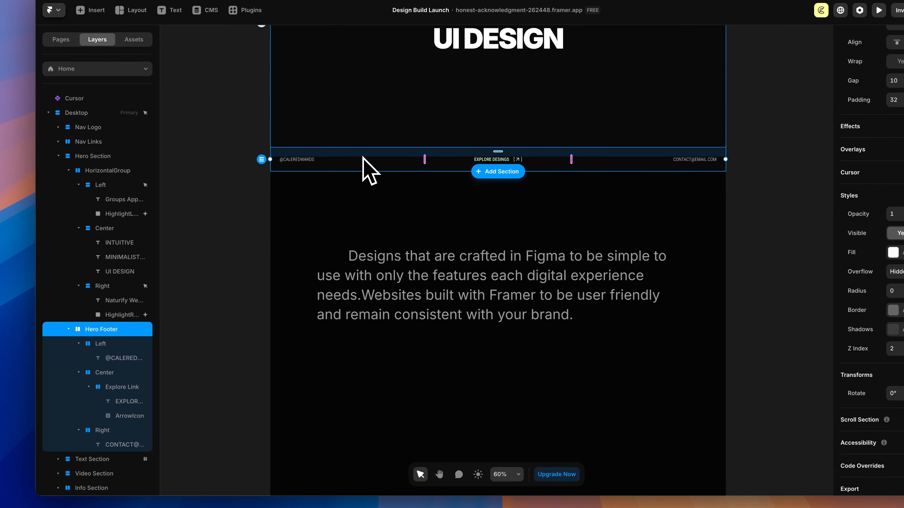
scroll(473, 216, down, 15)
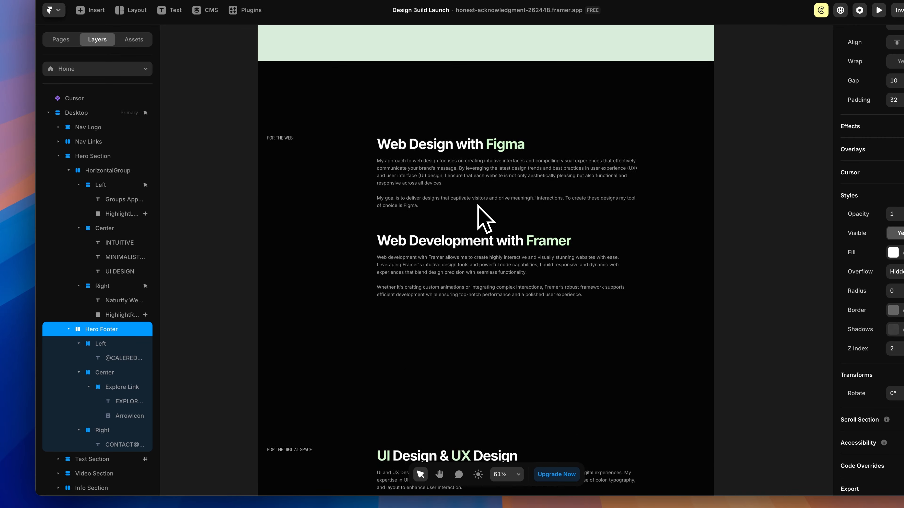
scroll(476, 208, down, 10)
click(426, 246)
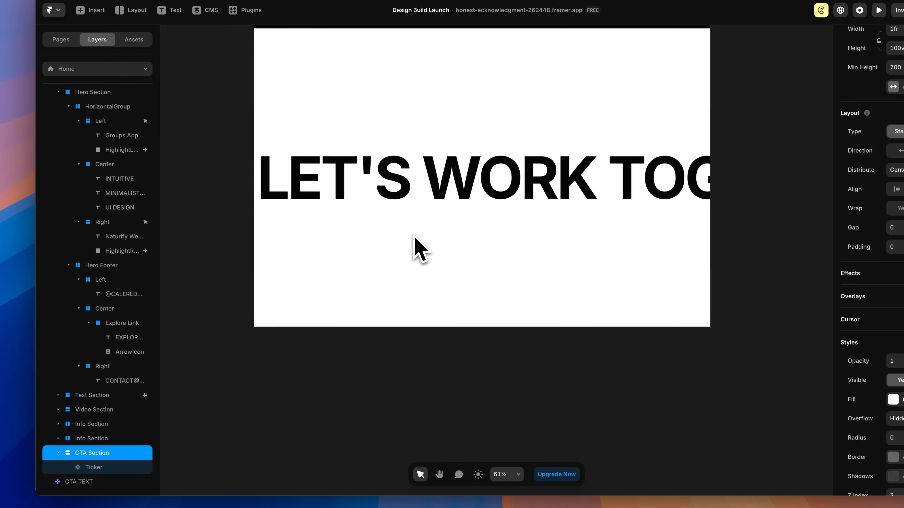
scroll(414, 236, up, 2)
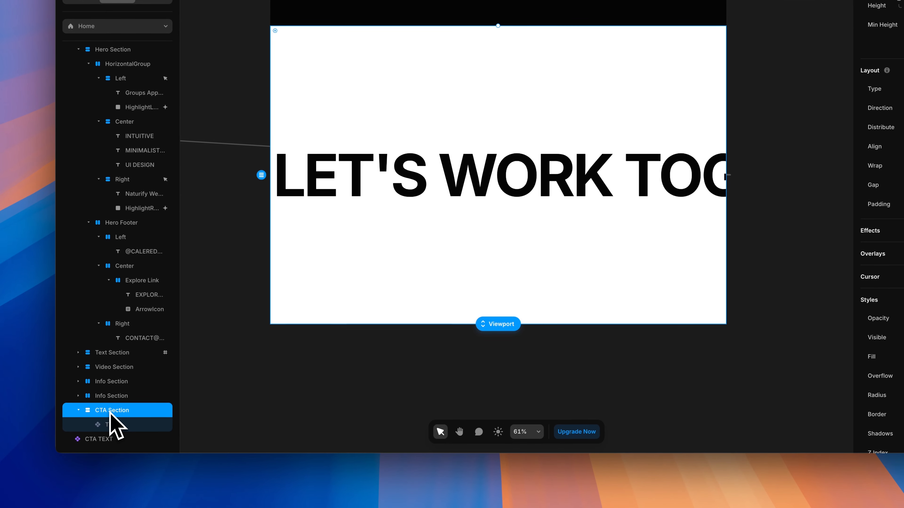
key(super+v)
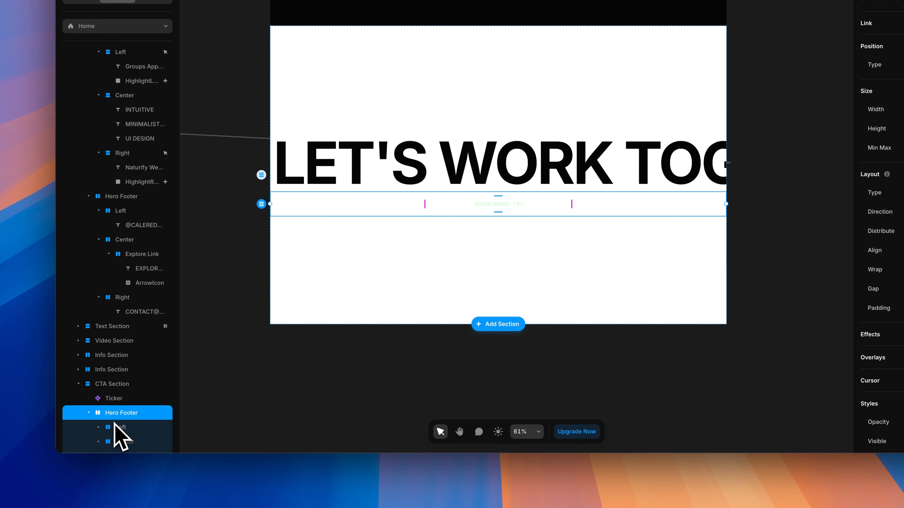
text(Bottom Footer)
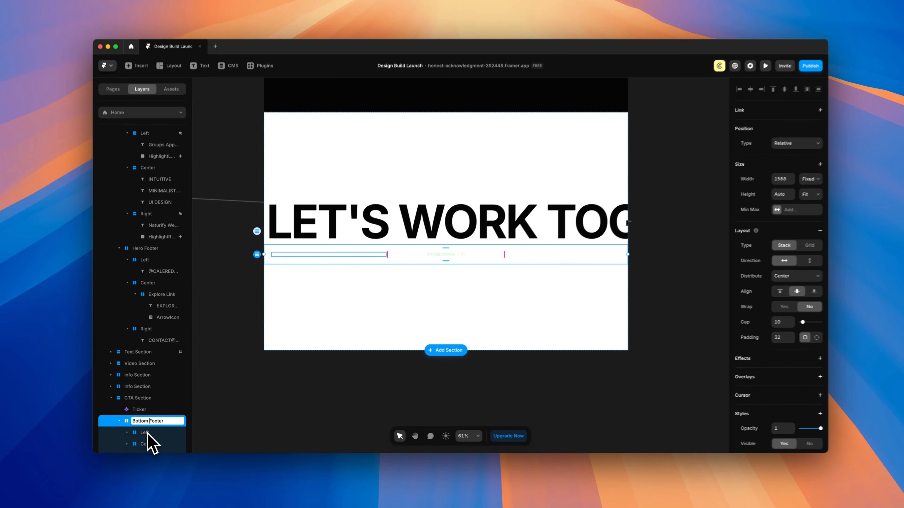
key(Return)
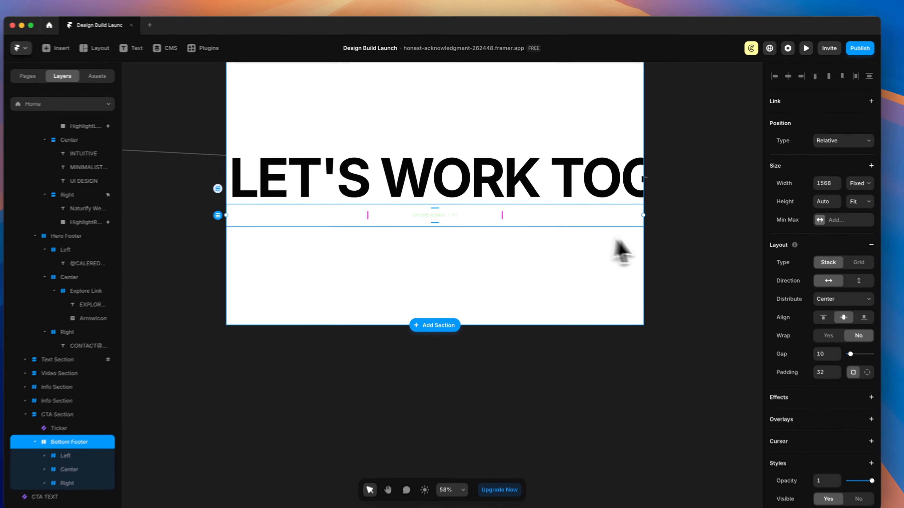
Make the Bottom Footer's position absolute and pin it to the CTA Section's left, right and bottom edges with 0 offsets
scroll(365, 253, left, 1)
scroll(442, 258, down, 2)
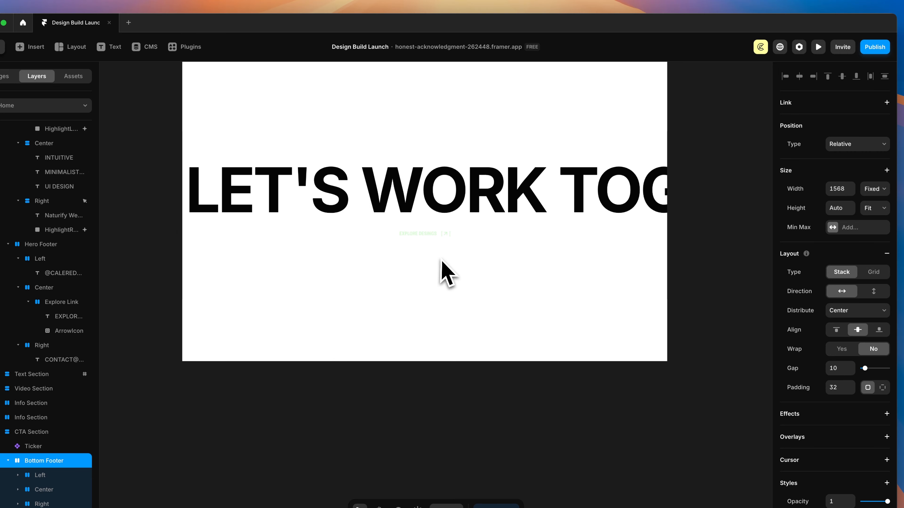
scroll(452, 260, up, 1)
click(849, 145)
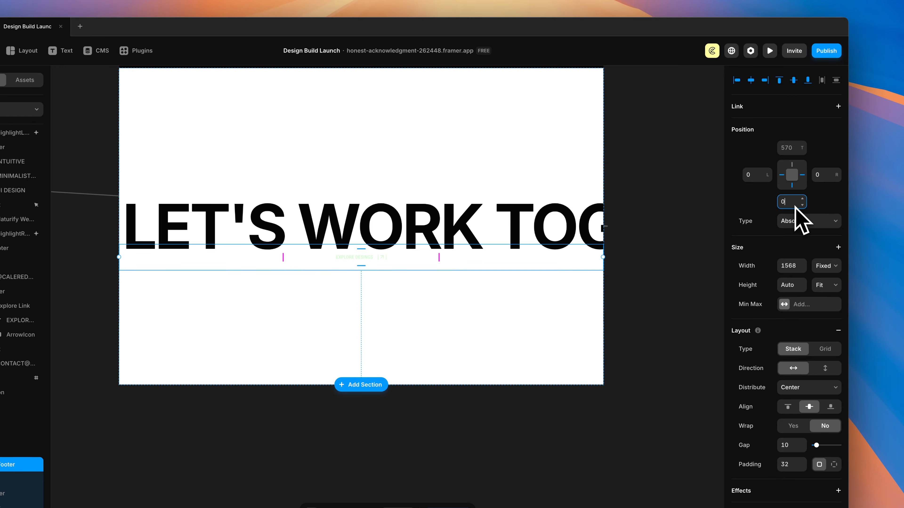
key(Return)
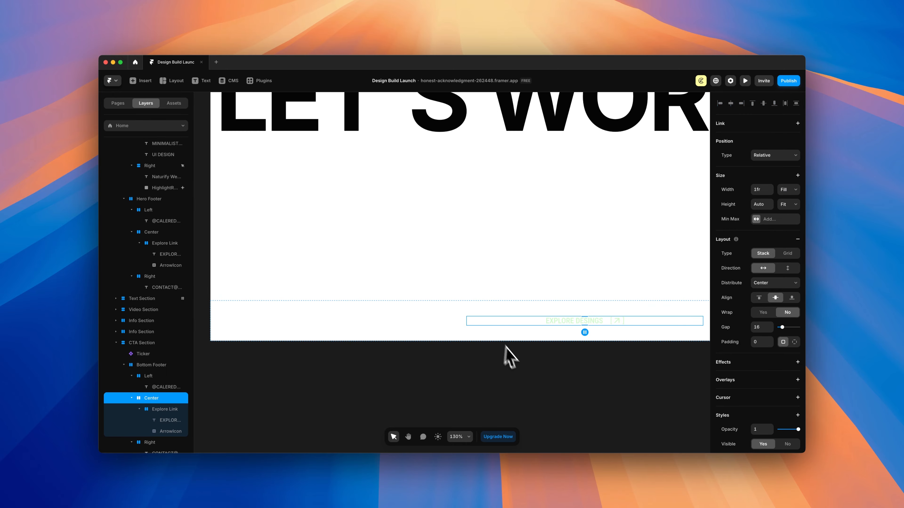
Delete the Center stack with the Explore Link from the Bottom Footer
scroll(507, 347, right, 5)
scroll(518, 360, down, 5)
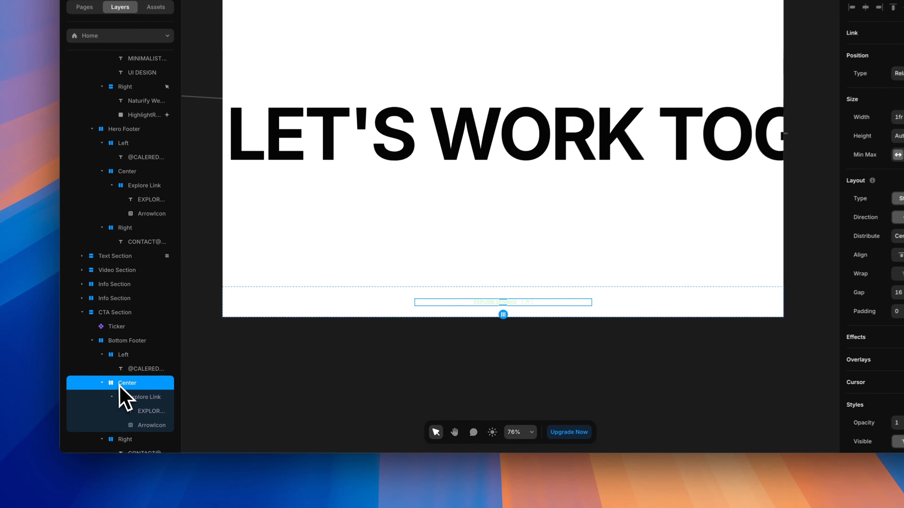
key(Delete)
Apply the 800 colour style to both the social handle and contact e-mail texts in the Bottom Footer
click(139, 397)
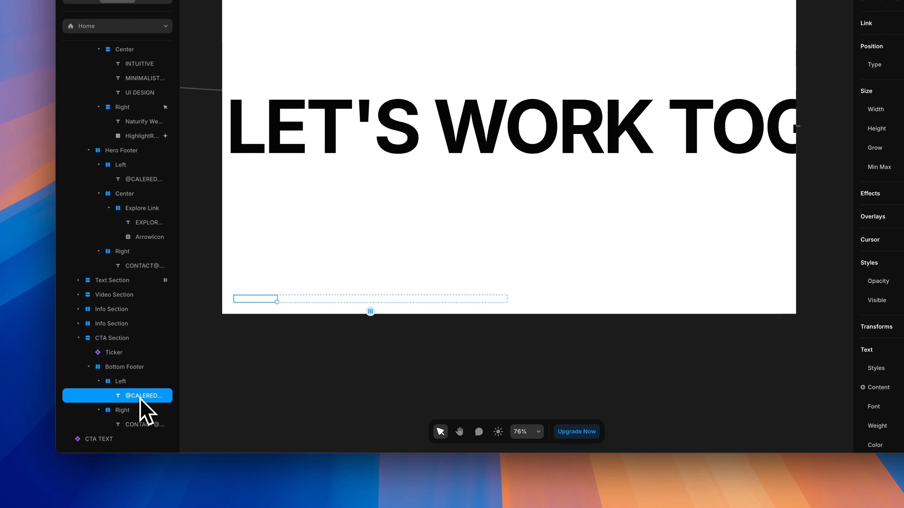
shift+click(141, 428)
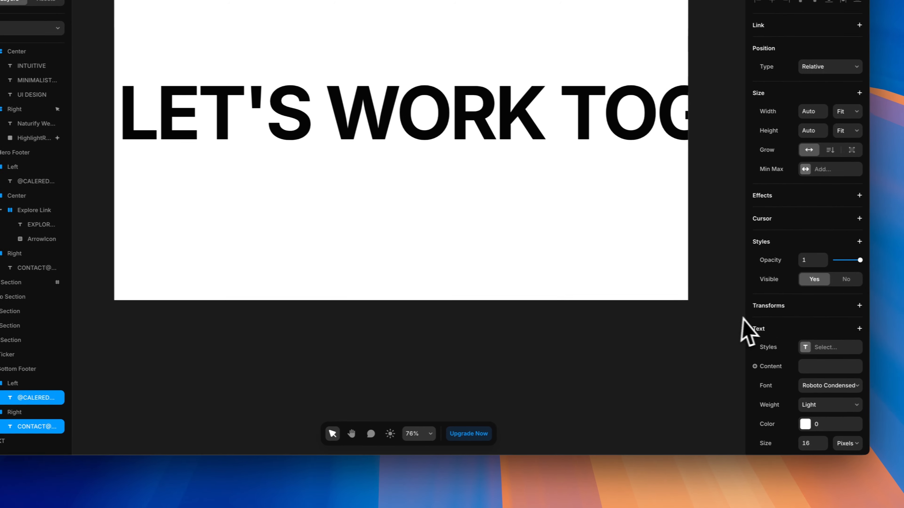
click(787, 421)
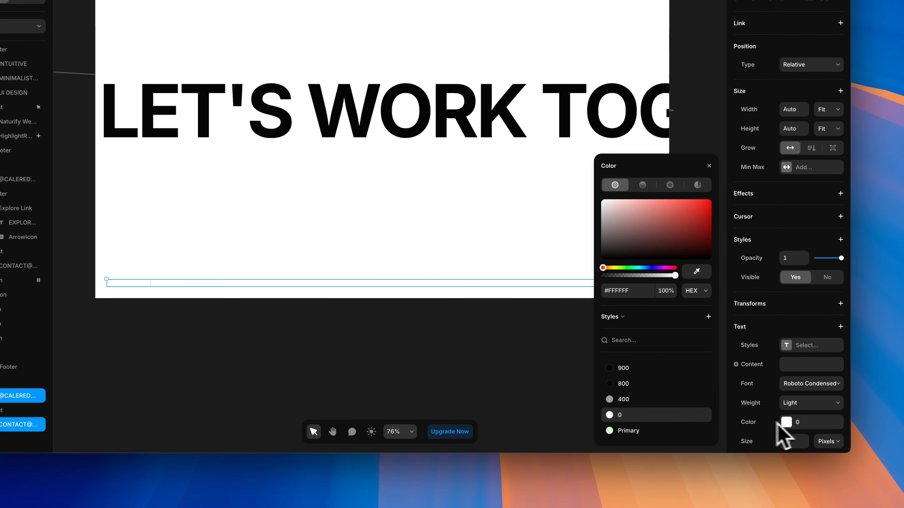
click(623, 384)
click(468, 344)
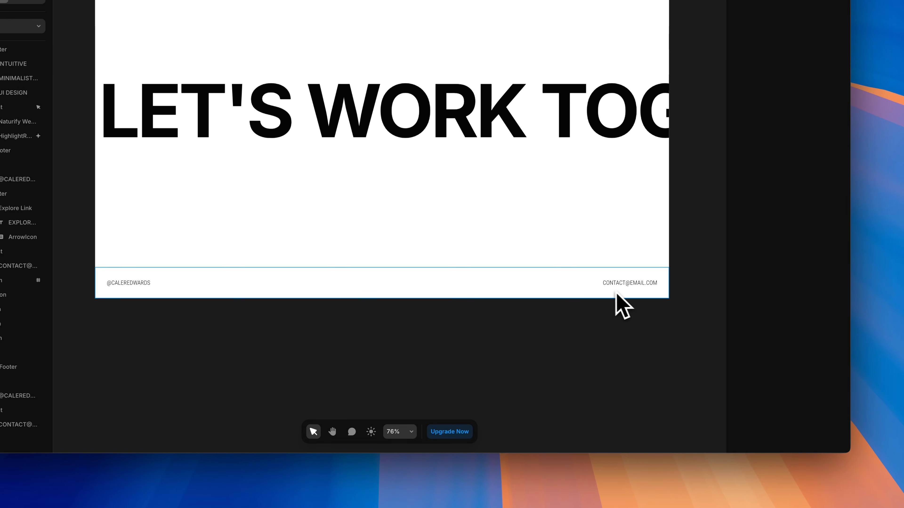
Preview the desktop page and check every section from the hero down to the CTA ticker and Bottom Footer
scroll(590, 313, down, 5)
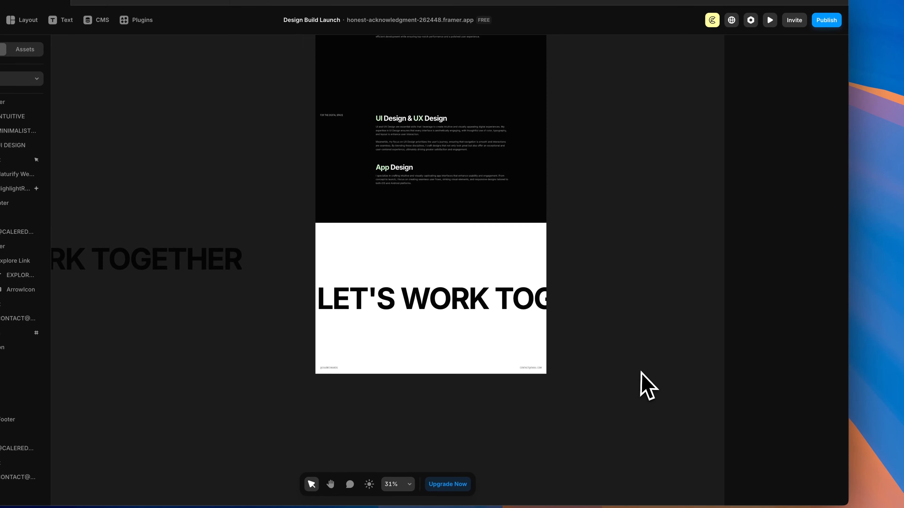
scroll(621, 274, down, 4)
scroll(622, 329, up, 10)
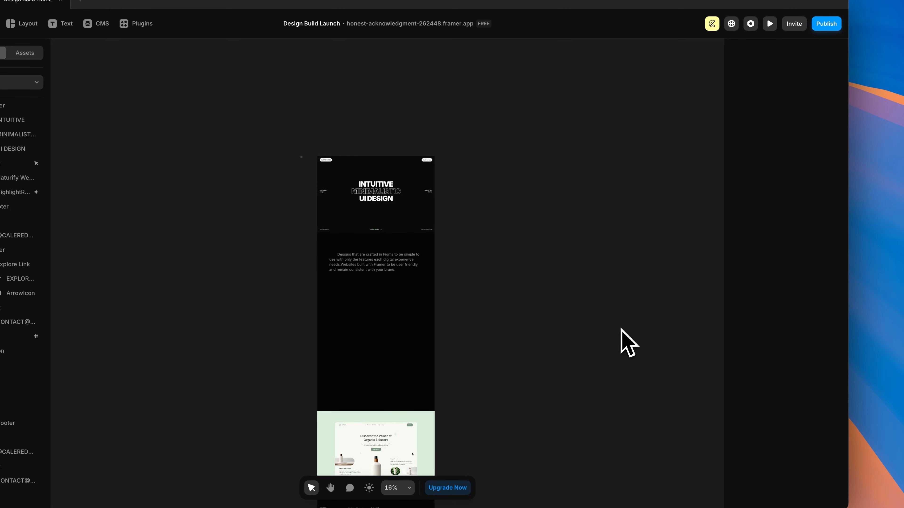
click(771, 84)
scroll(591, 256, down, 8)
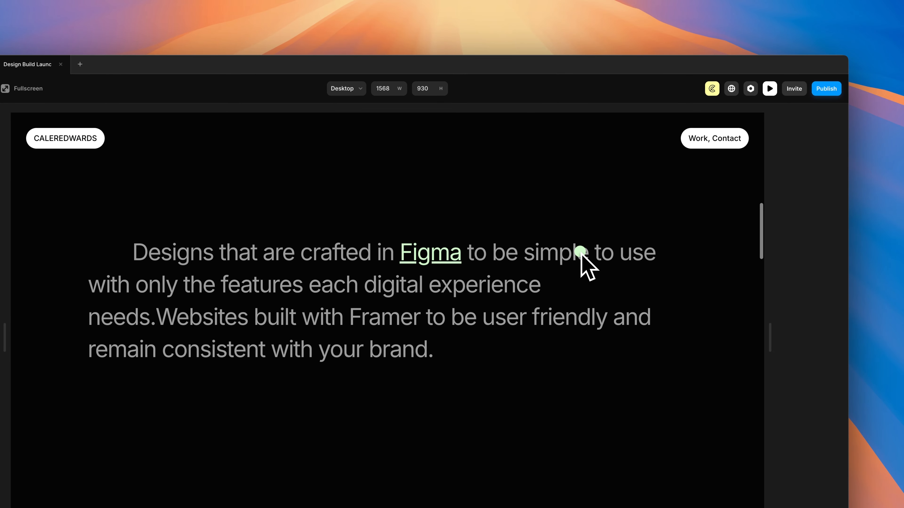
scroll(581, 253, down, 15)
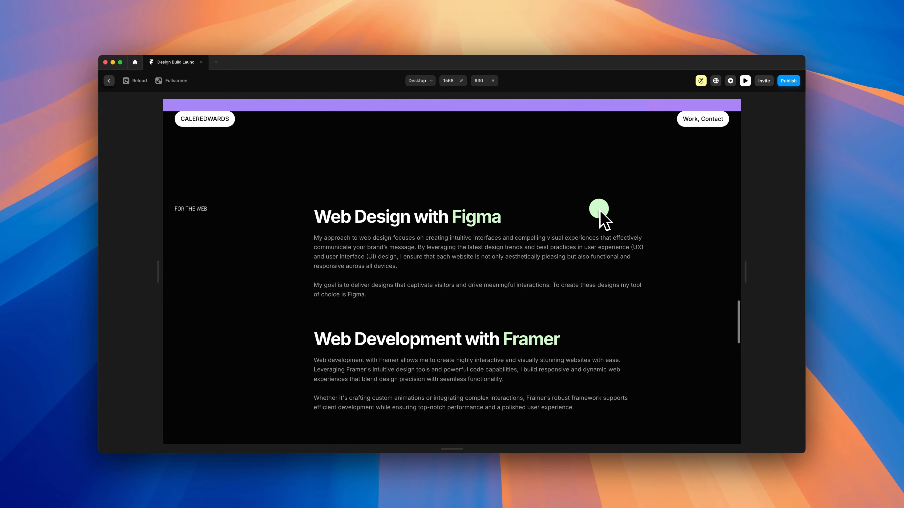
scroll(600, 211, down, 20)
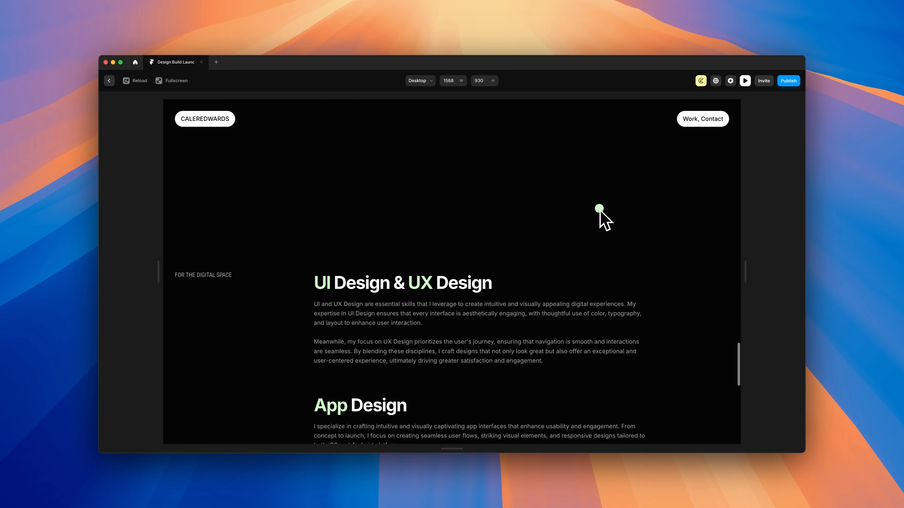
scroll(601, 212, down, 3)
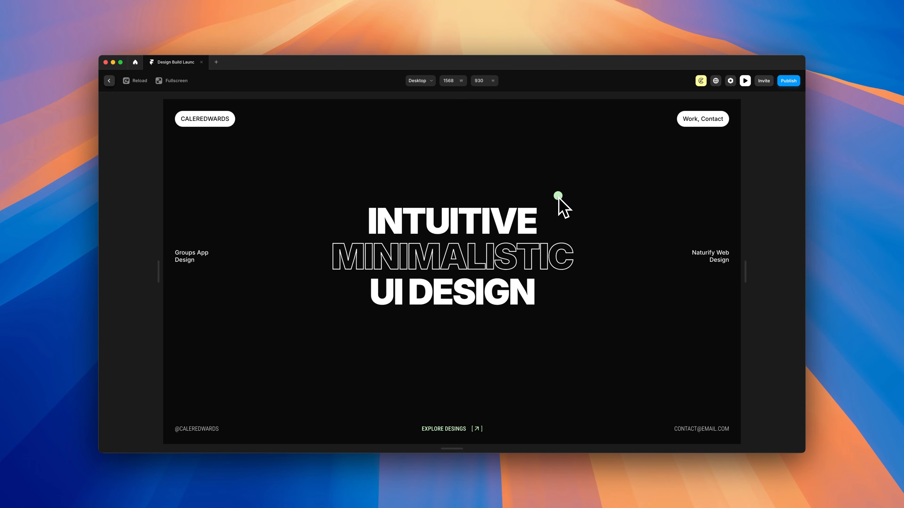
scroll(559, 199, down, 5)
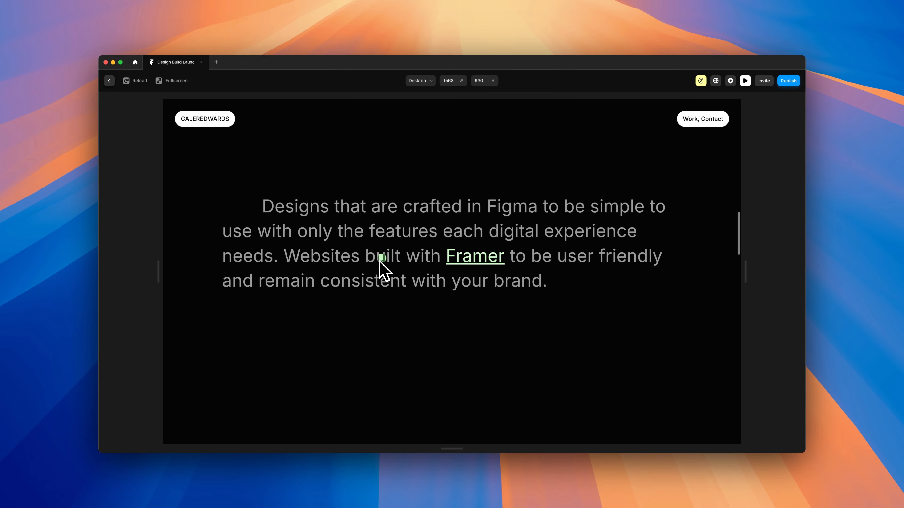
scroll(380, 261, down, 15)
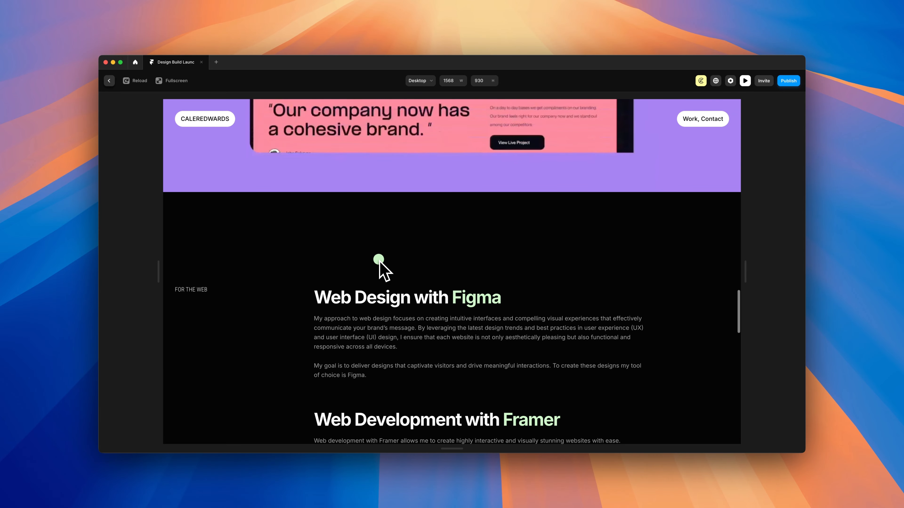
scroll(380, 260, down, 20)
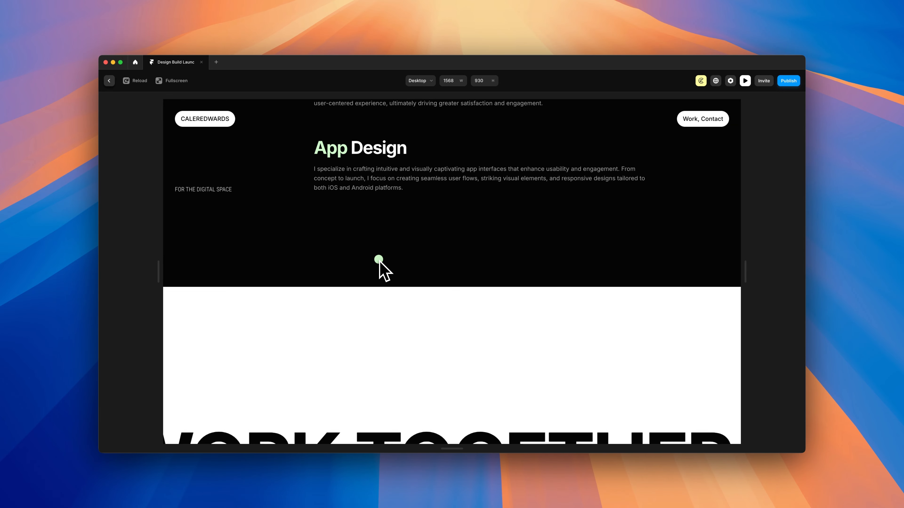
scroll(380, 261, down, 5)
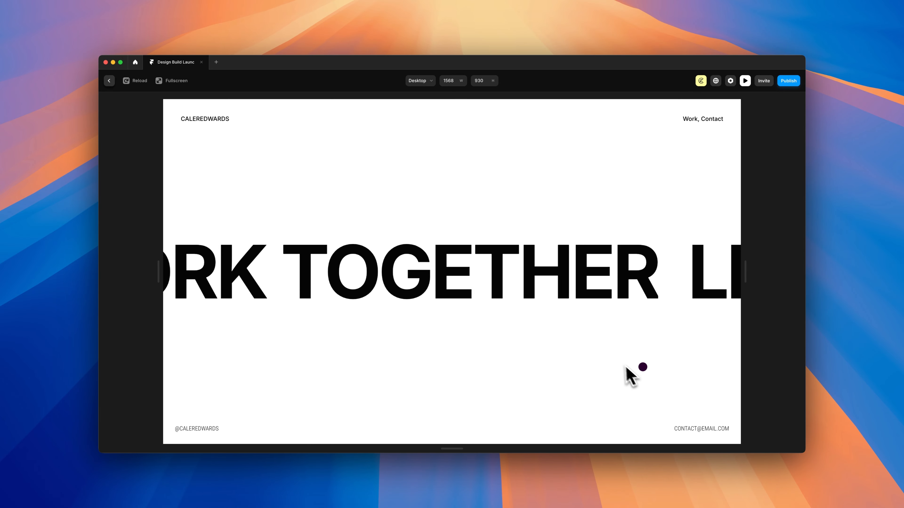
scroll(626, 368, up, 20)
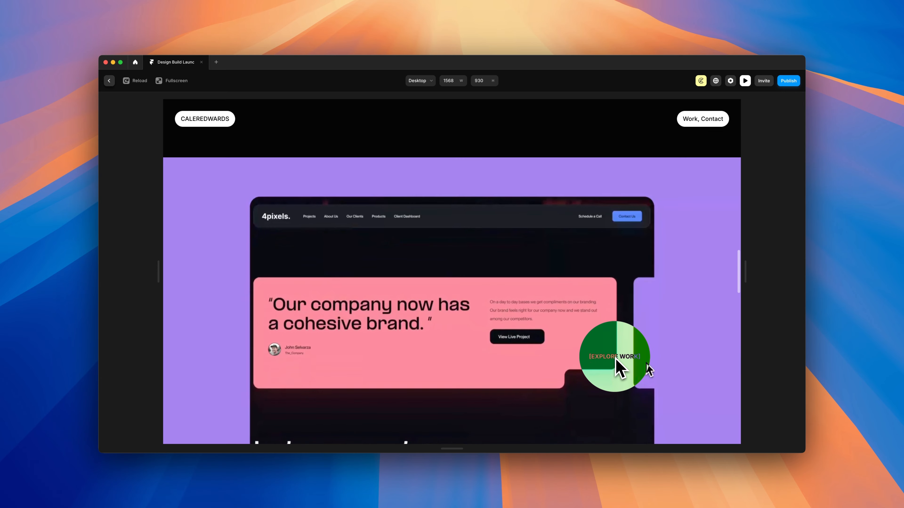
scroll(619, 367, up, 10)
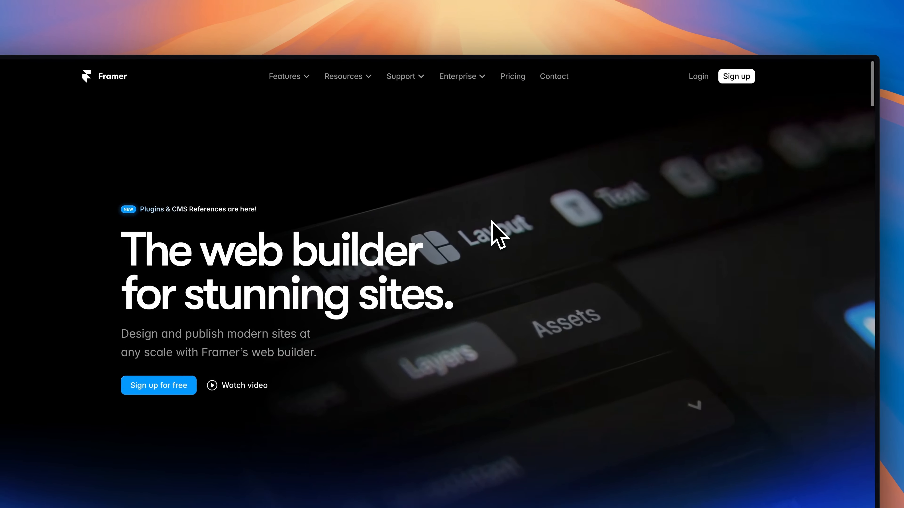
scroll(457, 258, up, 2)
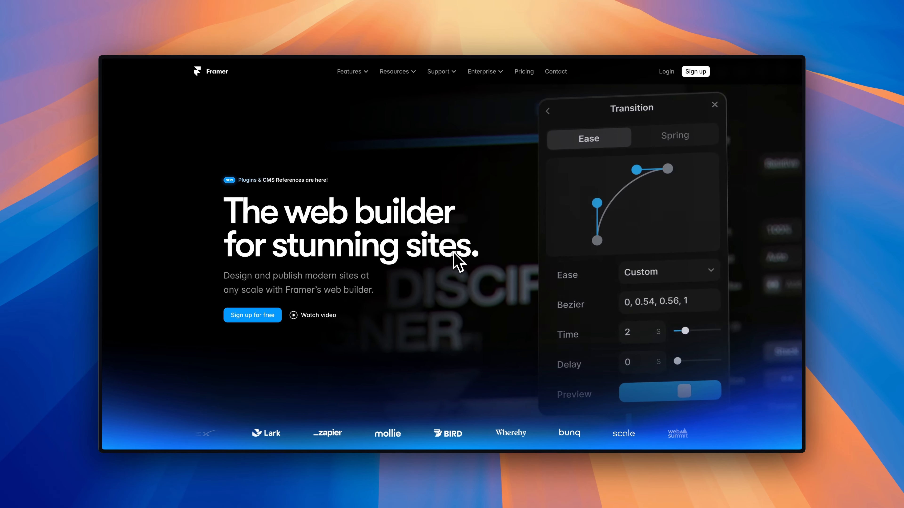
scroll(454, 256, down, 5)
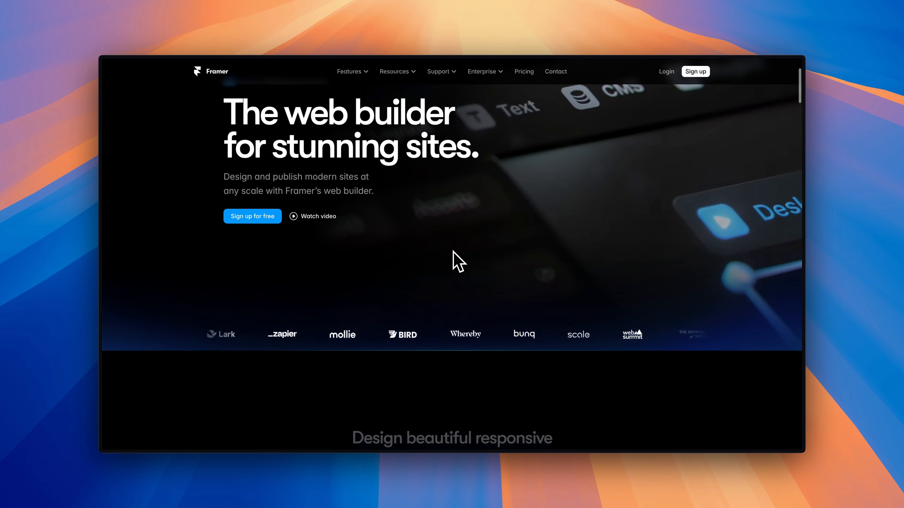
scroll(439, 292, down, 7)
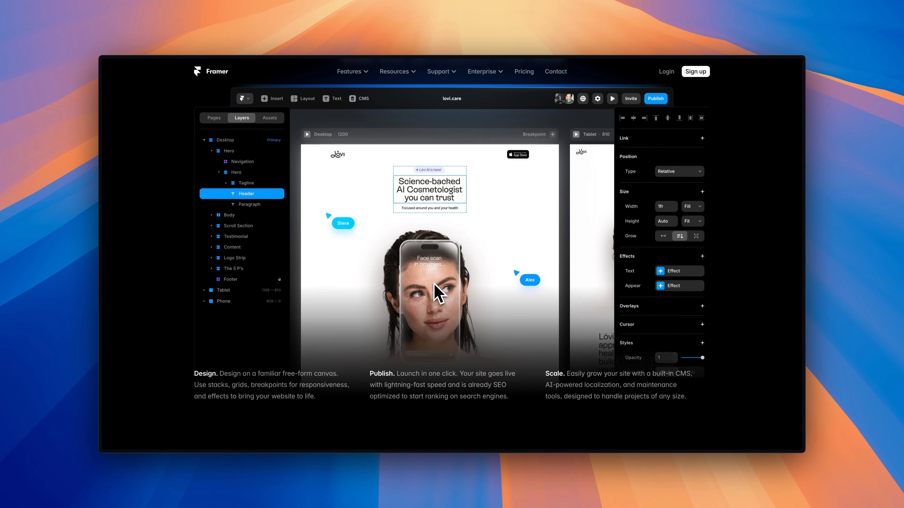
scroll(439, 293, down, 7)
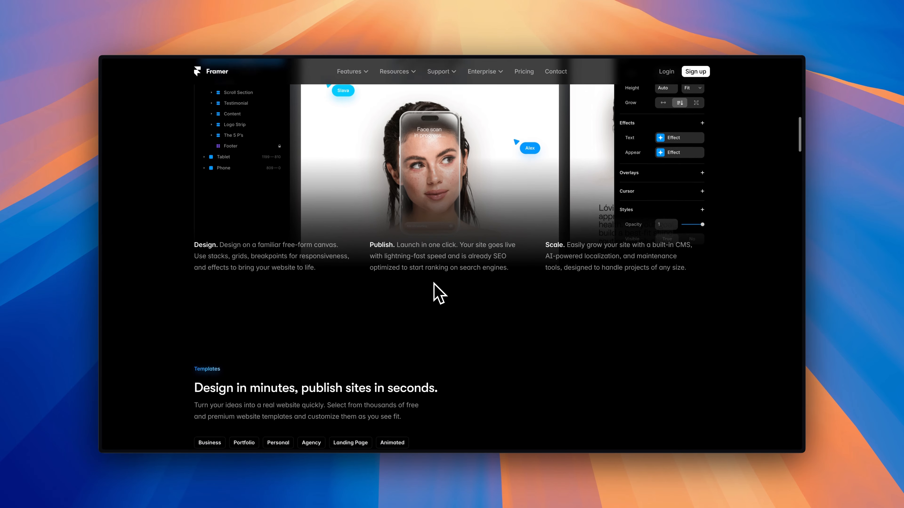
scroll(434, 283, down, 10)
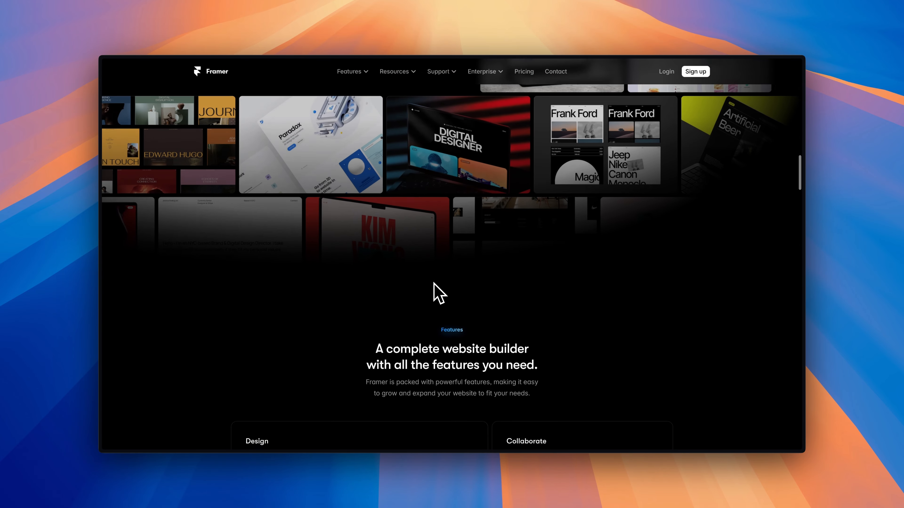